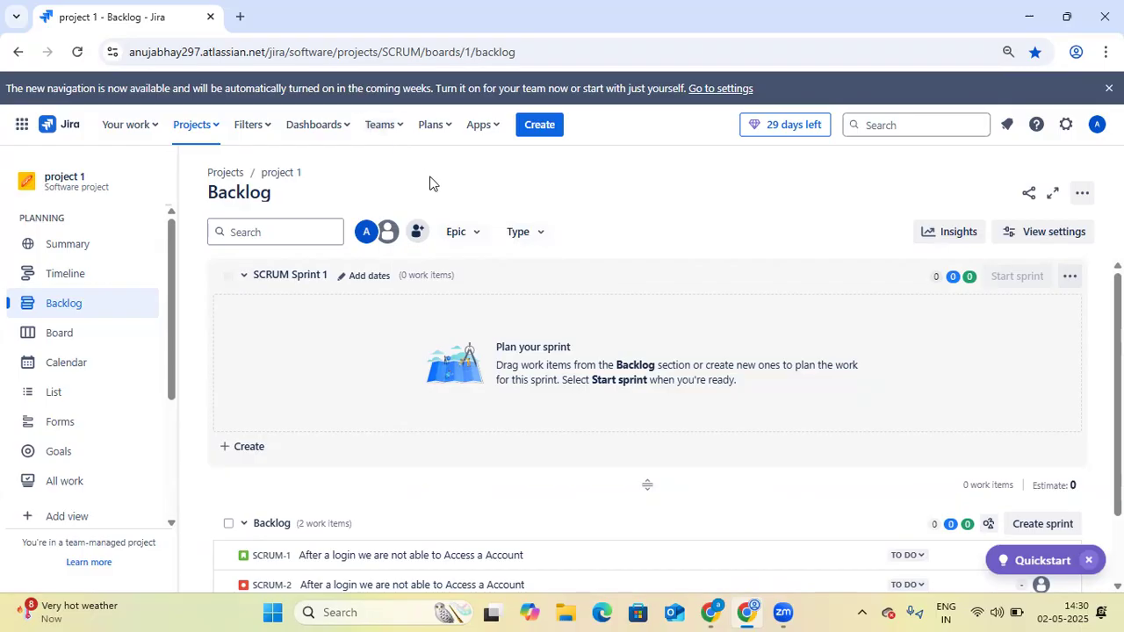
# - Create a team named "Team 2" with one additional member besides the account owner
pyautogui.click(396, 134)
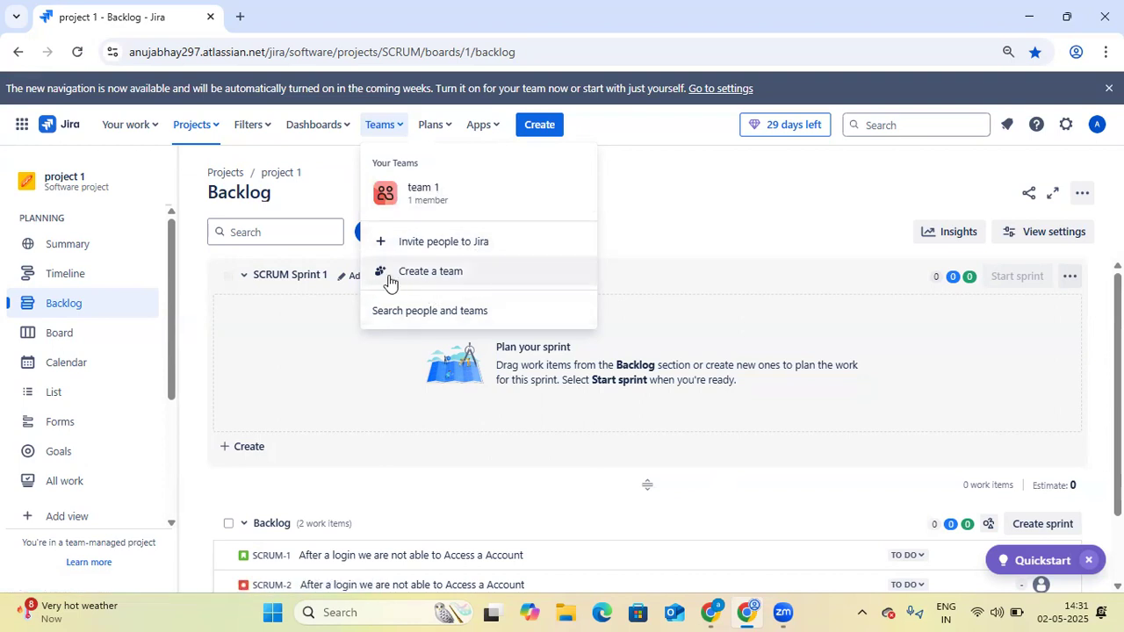
pyautogui.click(429, 279)
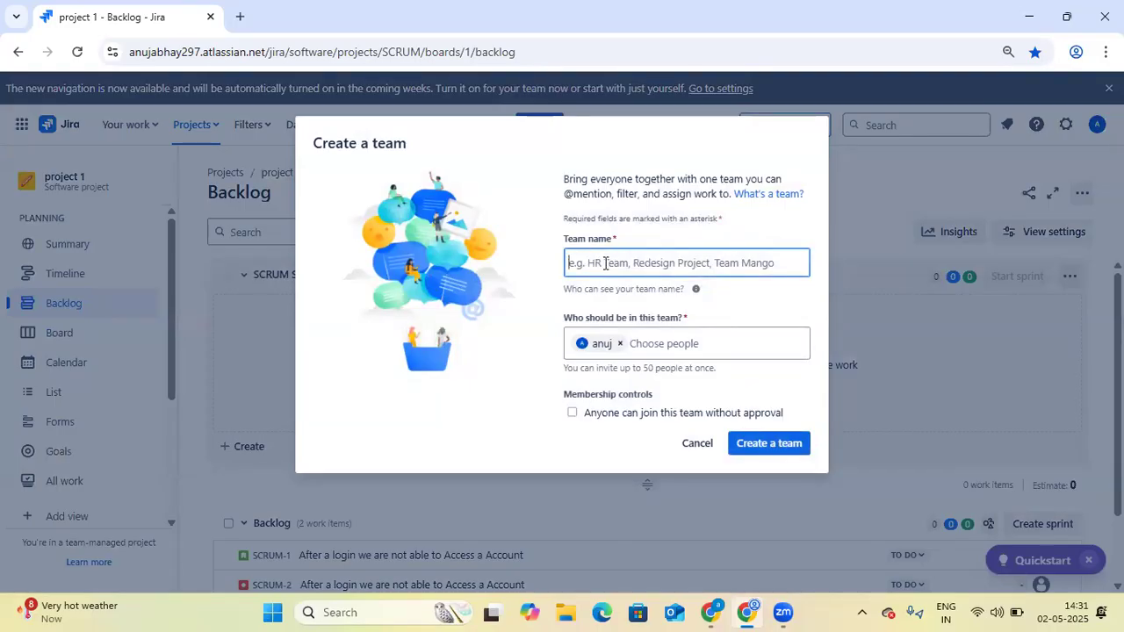
pyautogui.write('Team 2')
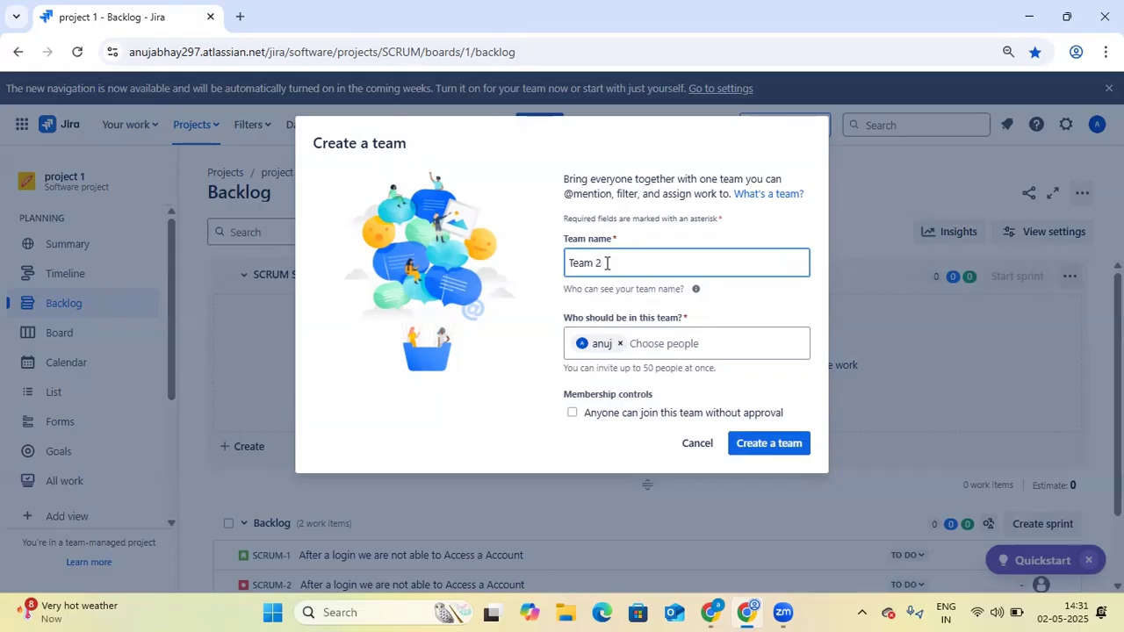
pyautogui.click(676, 355)
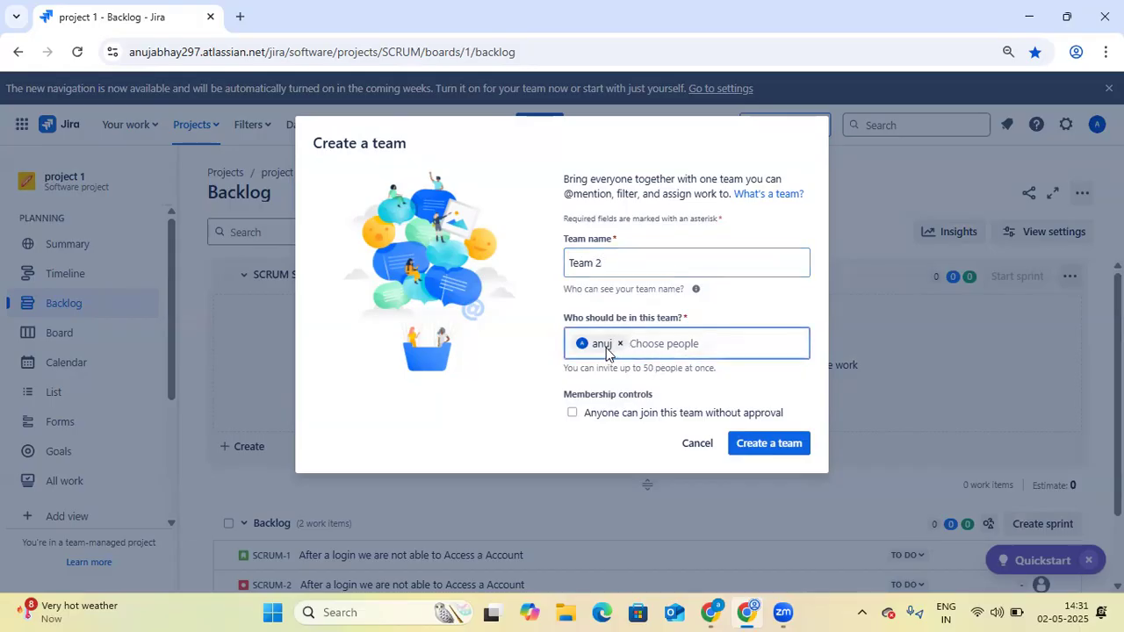
pyautogui.write('anuj')
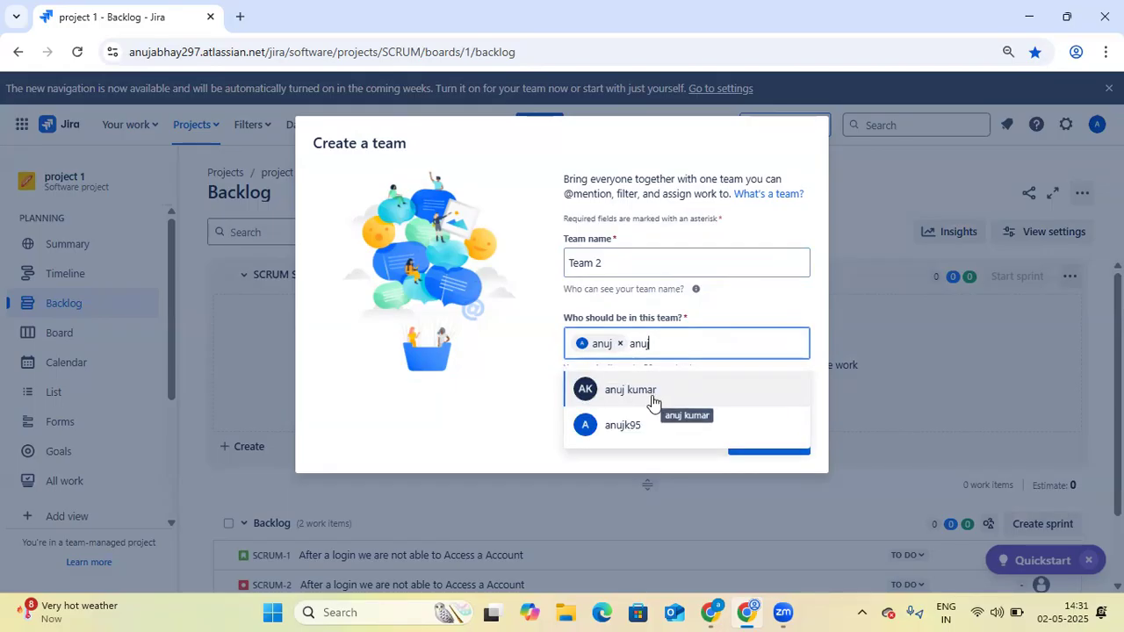
pyautogui.click(642, 429)
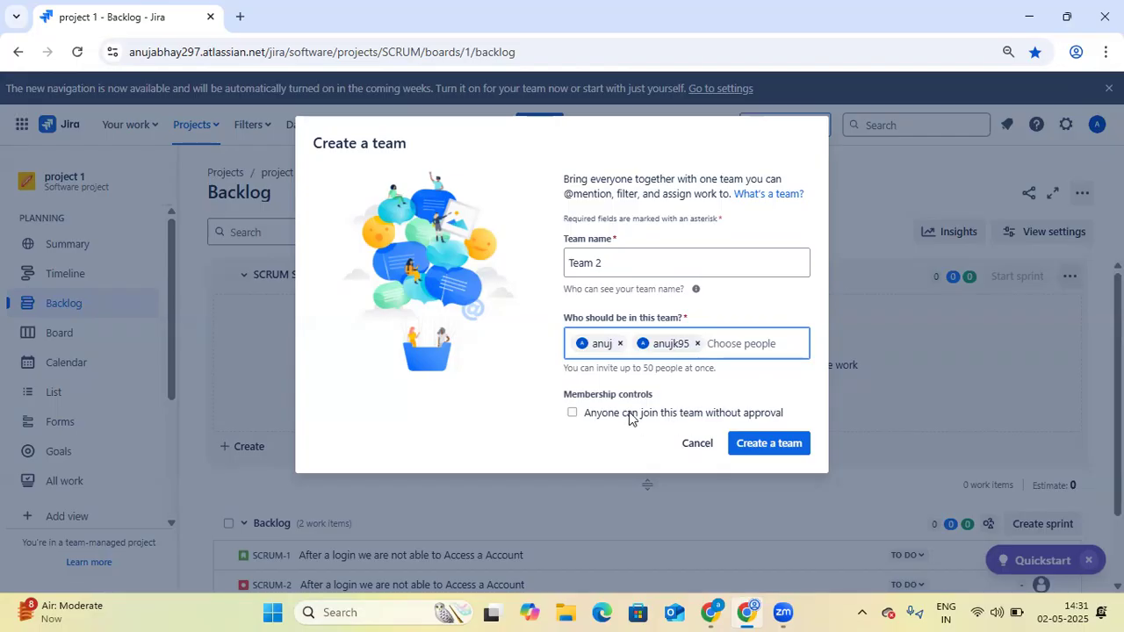
pyautogui.click(573, 413)
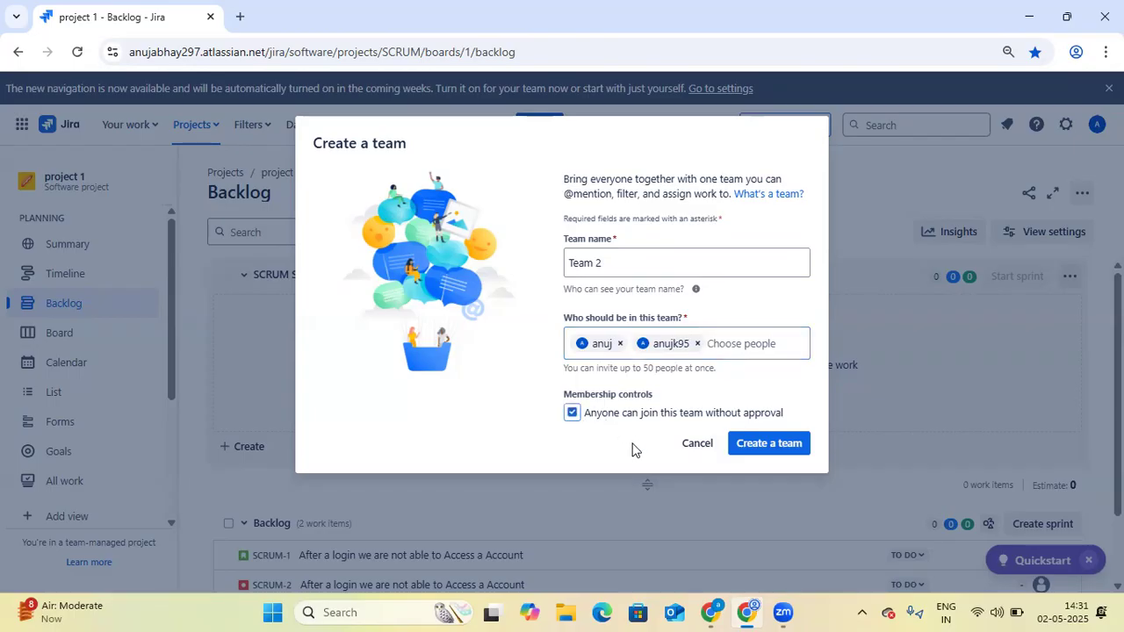
pyautogui.click(573, 413)
pyautogui.click(764, 452)
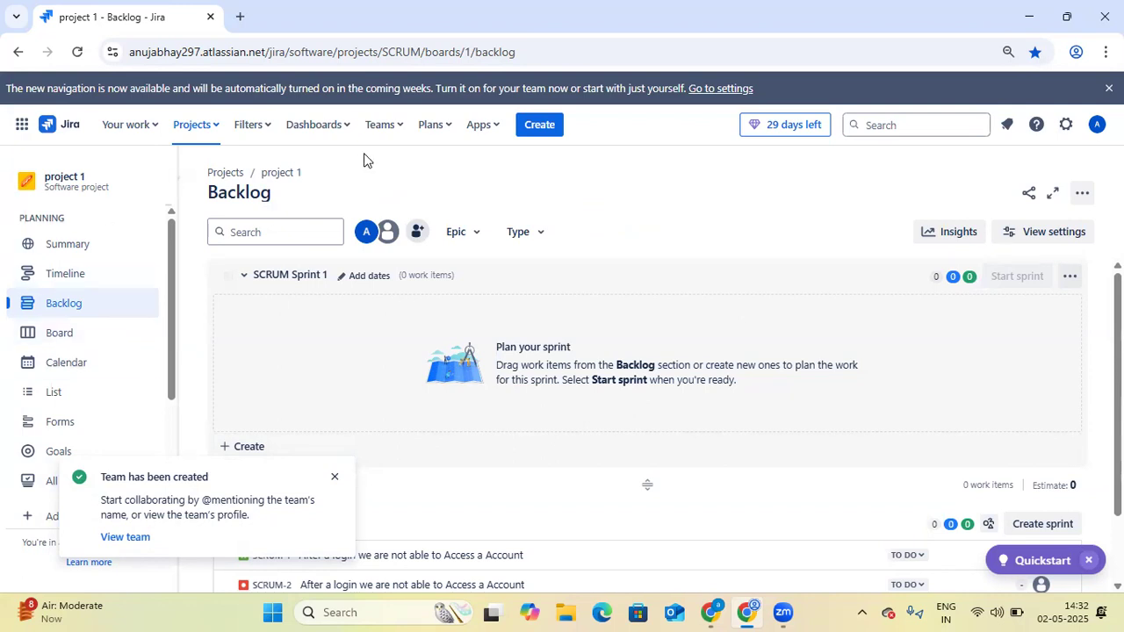
# - Reload the backlog and check the people and teams directory for the newly created team
pyautogui.click(383, 128)
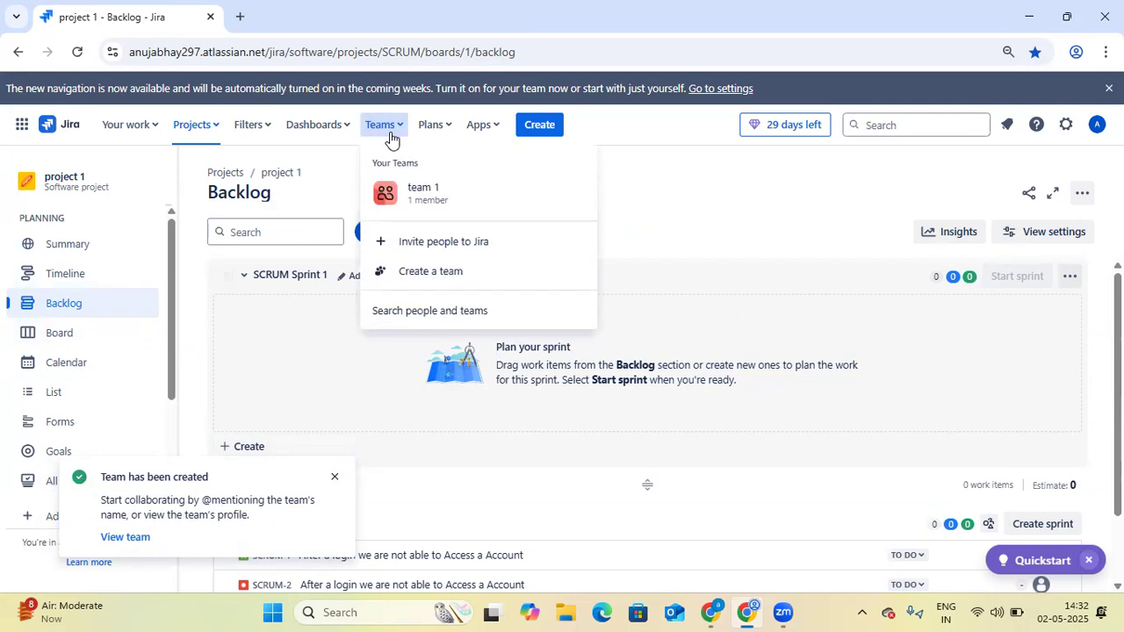
pyautogui.click(77, 52)
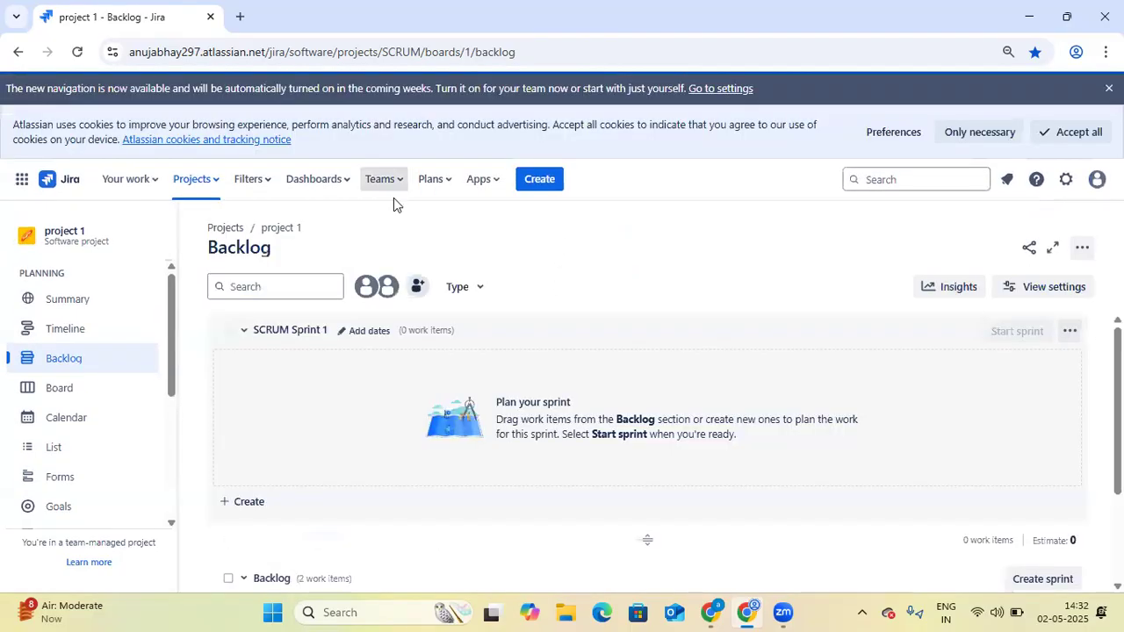
pyautogui.click(388, 183)
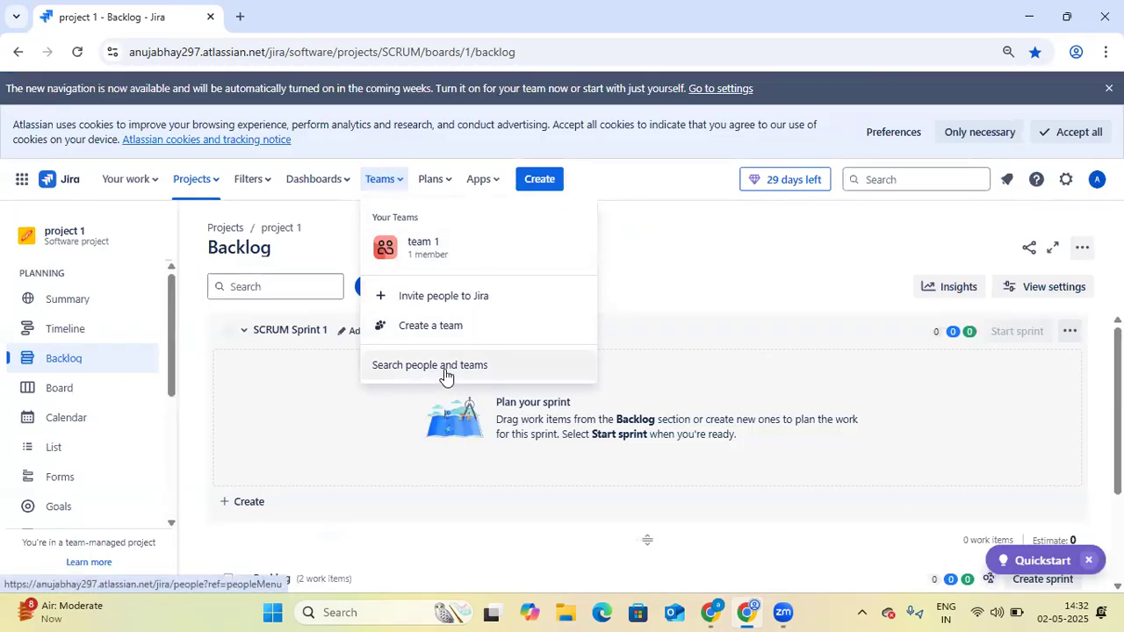
pyautogui.click(445, 369)
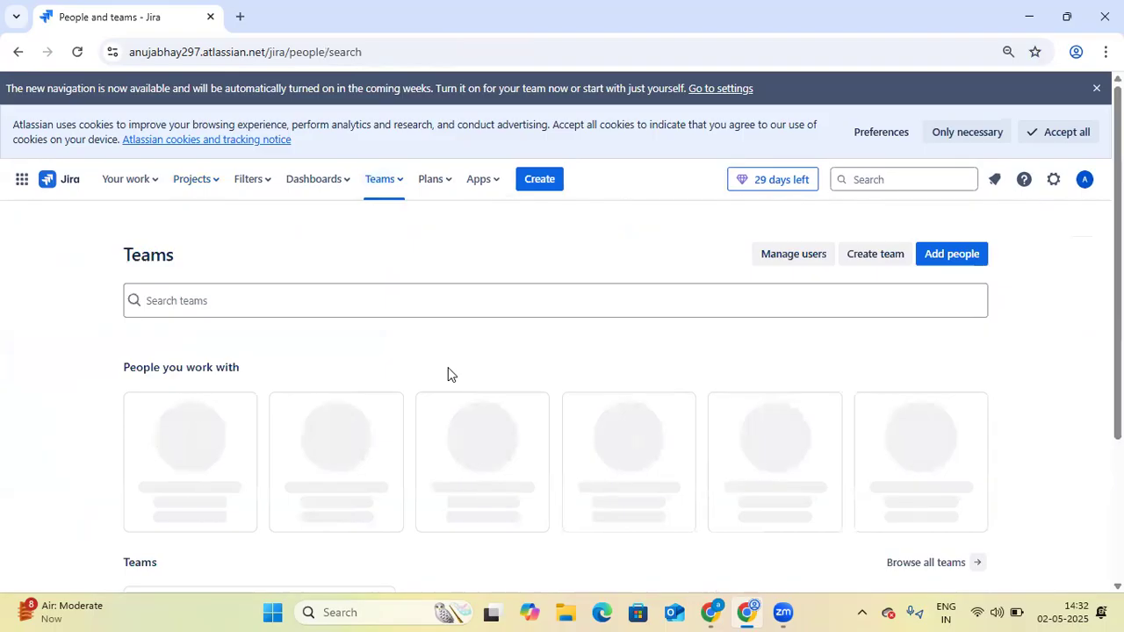
pyautogui.scroll(-2, 418, 364)
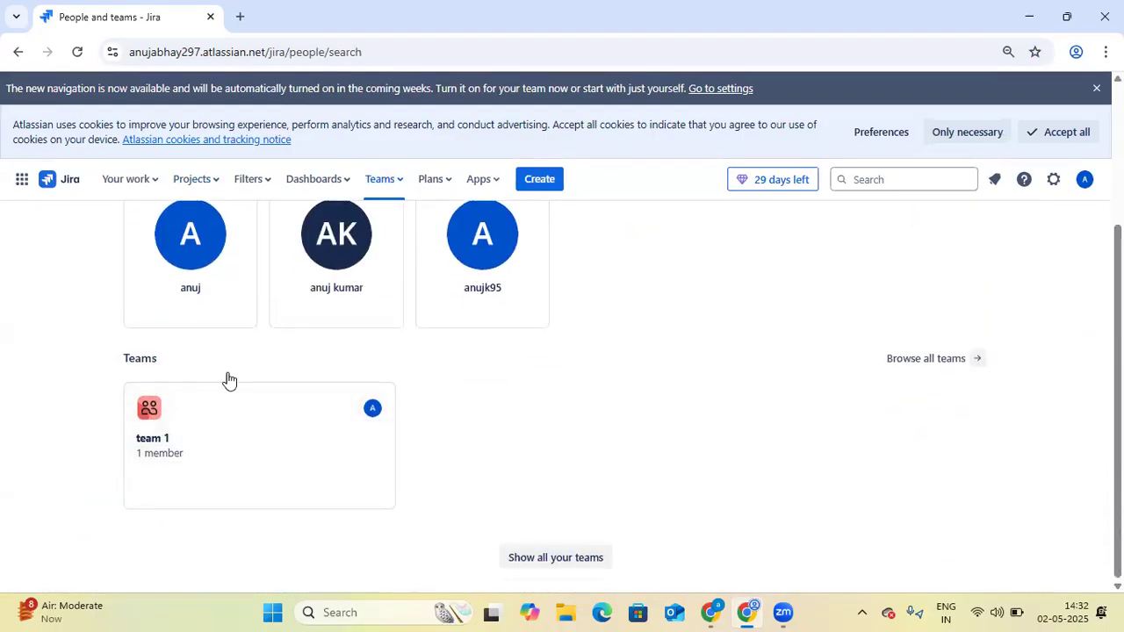
pyautogui.click(78, 55)
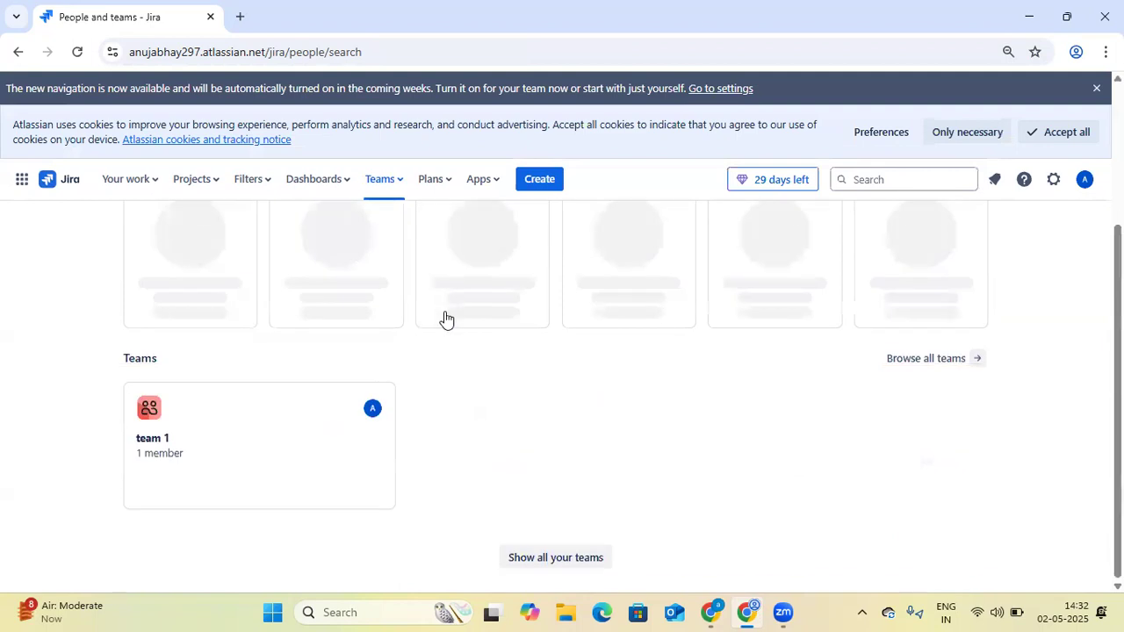
pyautogui.scroll(3, 412, 308)
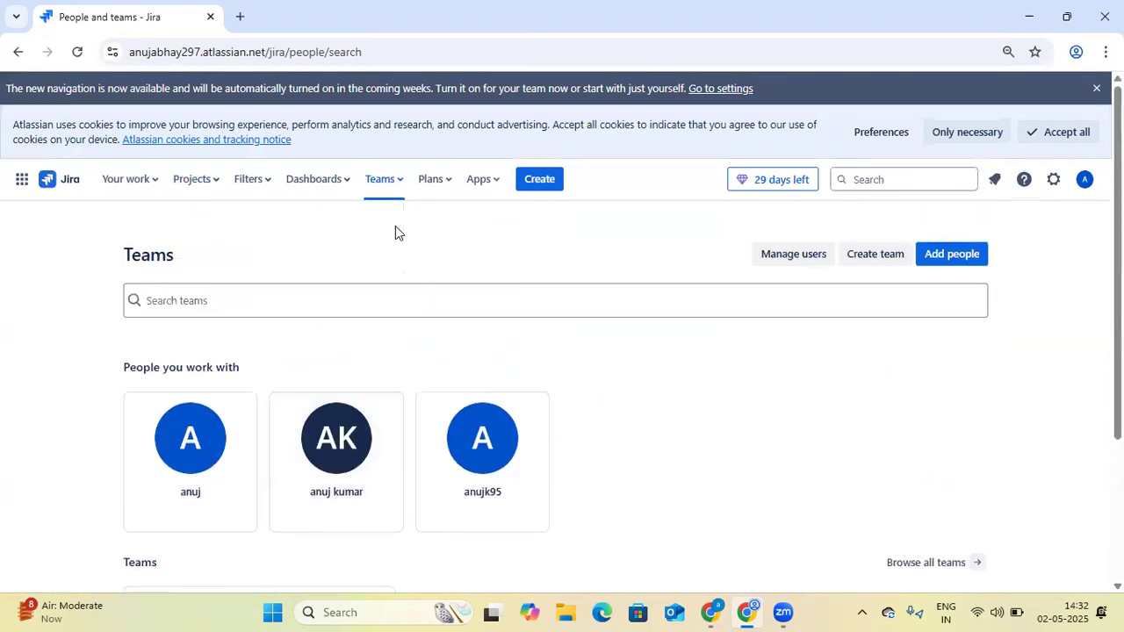
pyautogui.scroll(-3, 403, 195)
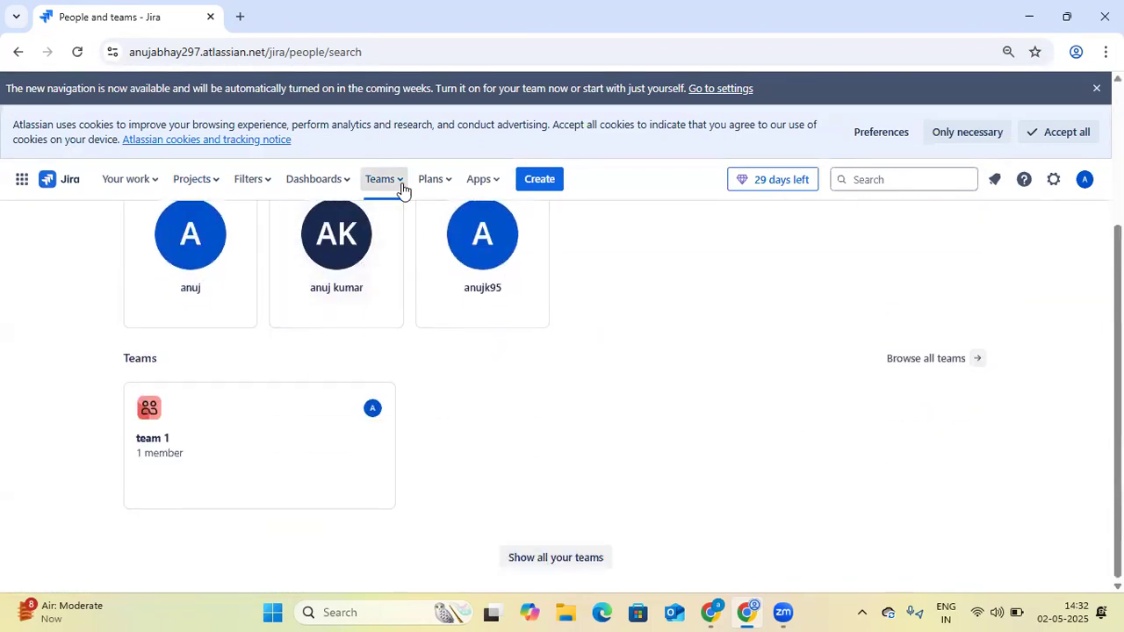
# - Open the Team 2 profile and review its members, team activity, assigned issues and links
pyautogui.click(402, 184)
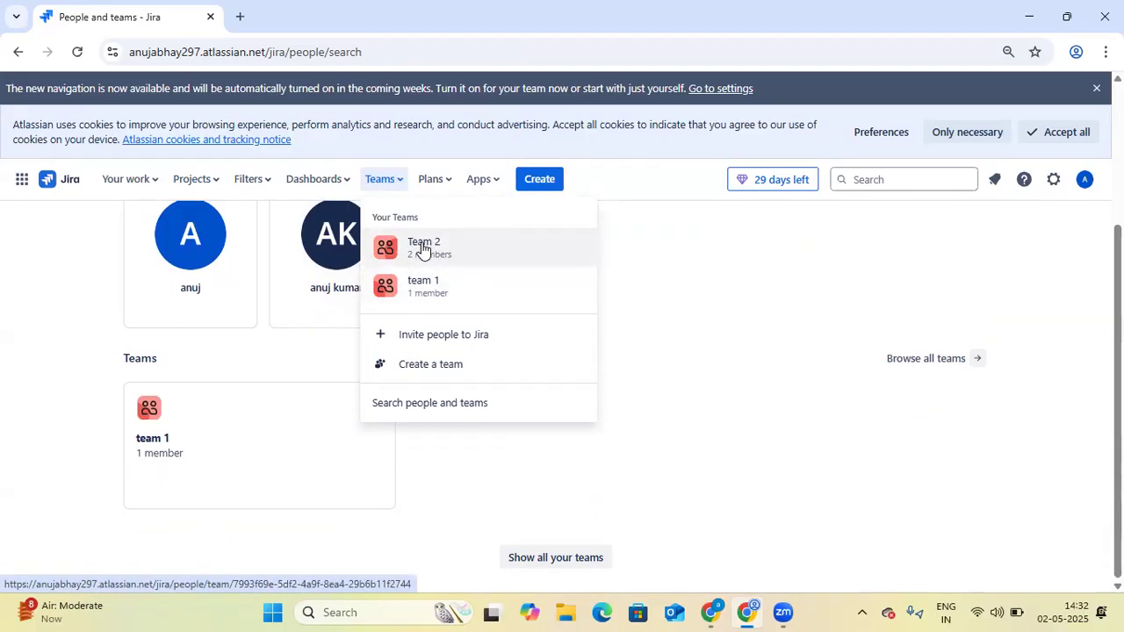
pyautogui.click(431, 255)
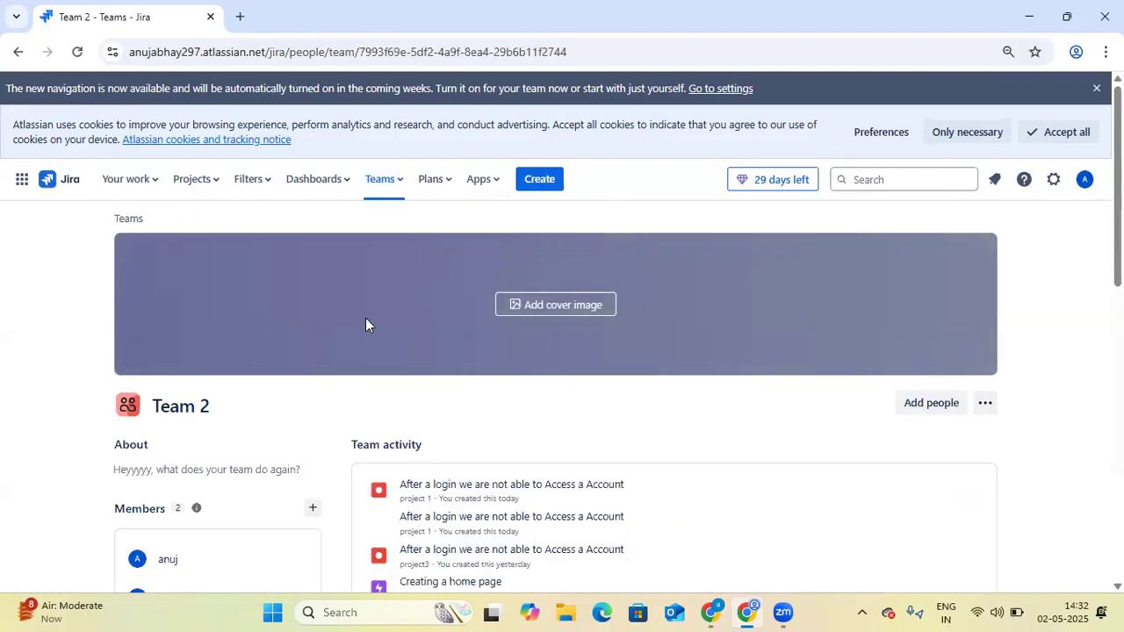
pyautogui.scroll(-2, 365, 325)
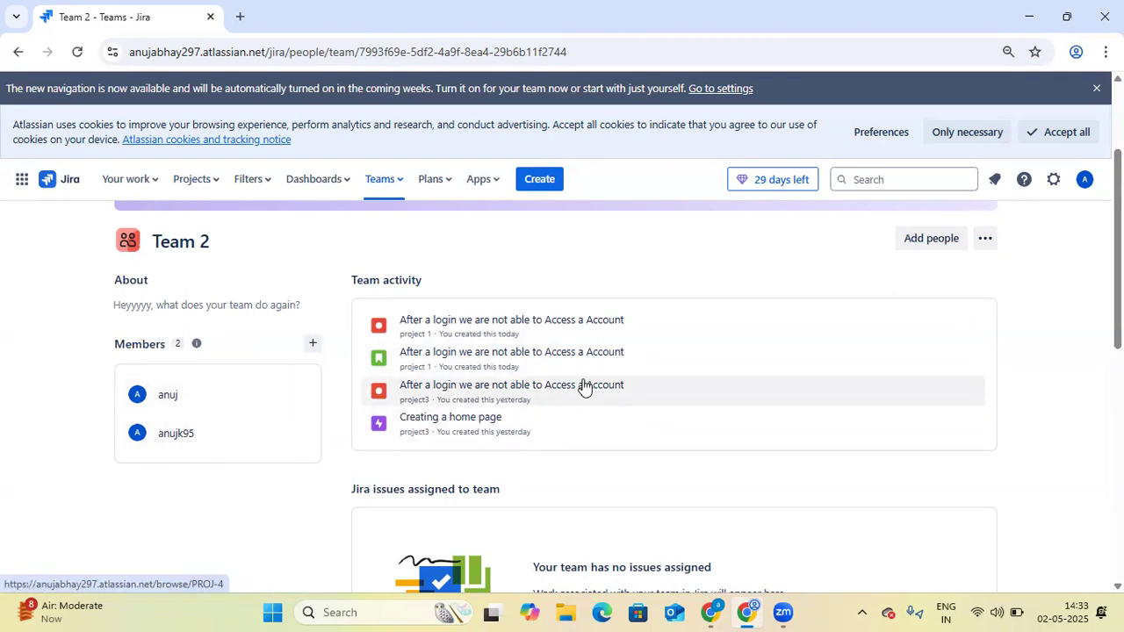
pyautogui.scroll(-2, 694, 399)
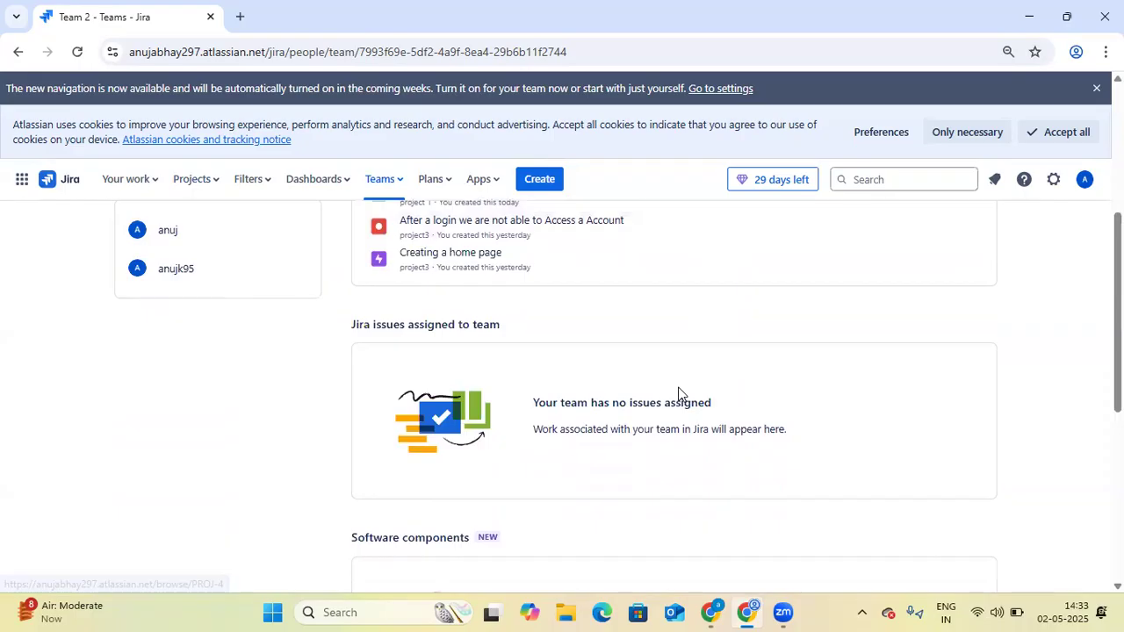
pyautogui.scroll(-2, 680, 395)
pyautogui.scroll(-3, 685, 396)
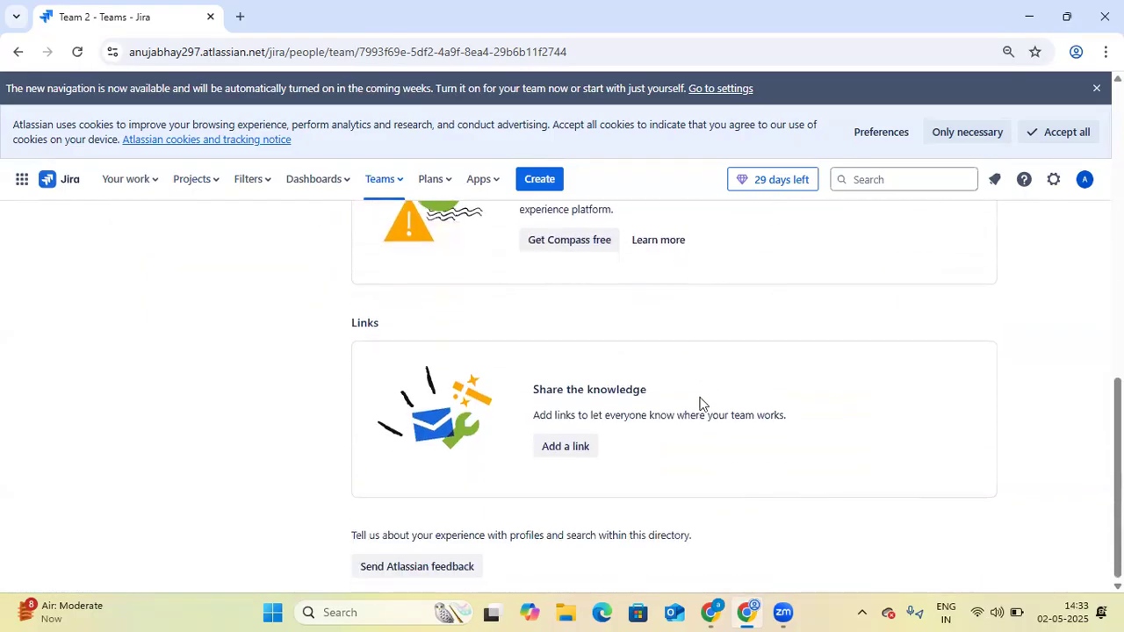
pyautogui.scroll(8, 700, 403)
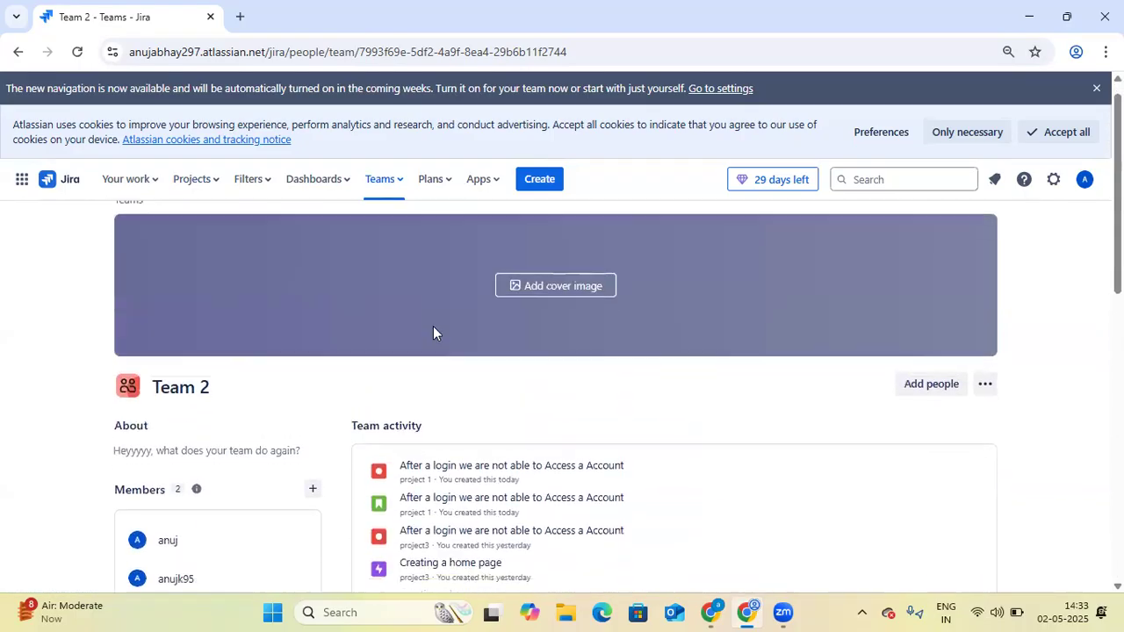
pyautogui.scroll(-2, 439, 330)
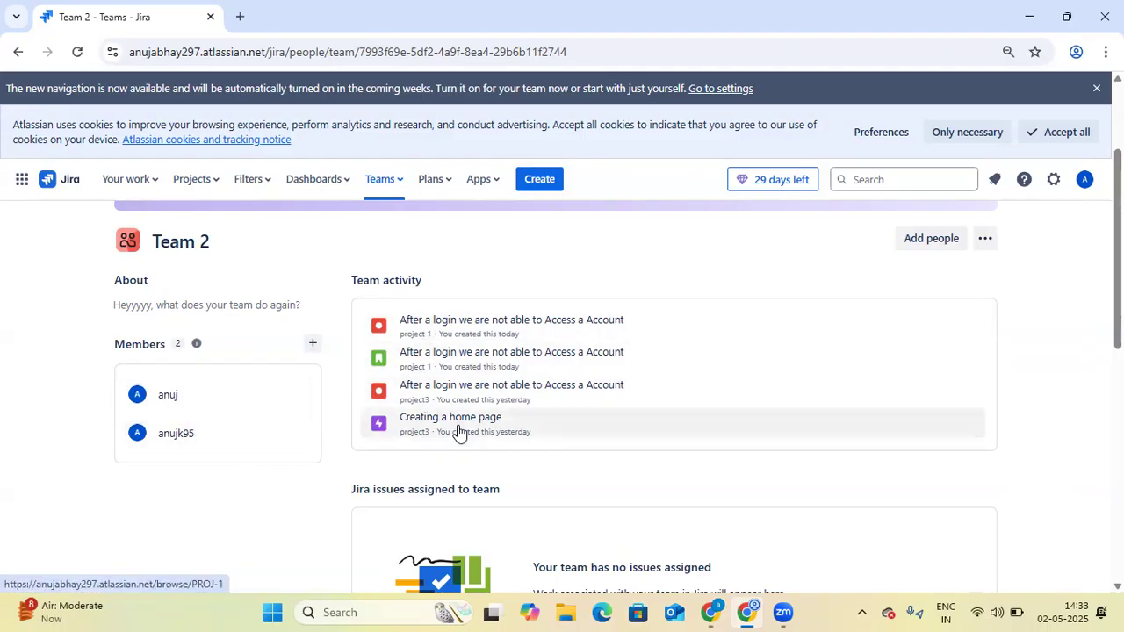
pyautogui.scroll(3, 282, 300)
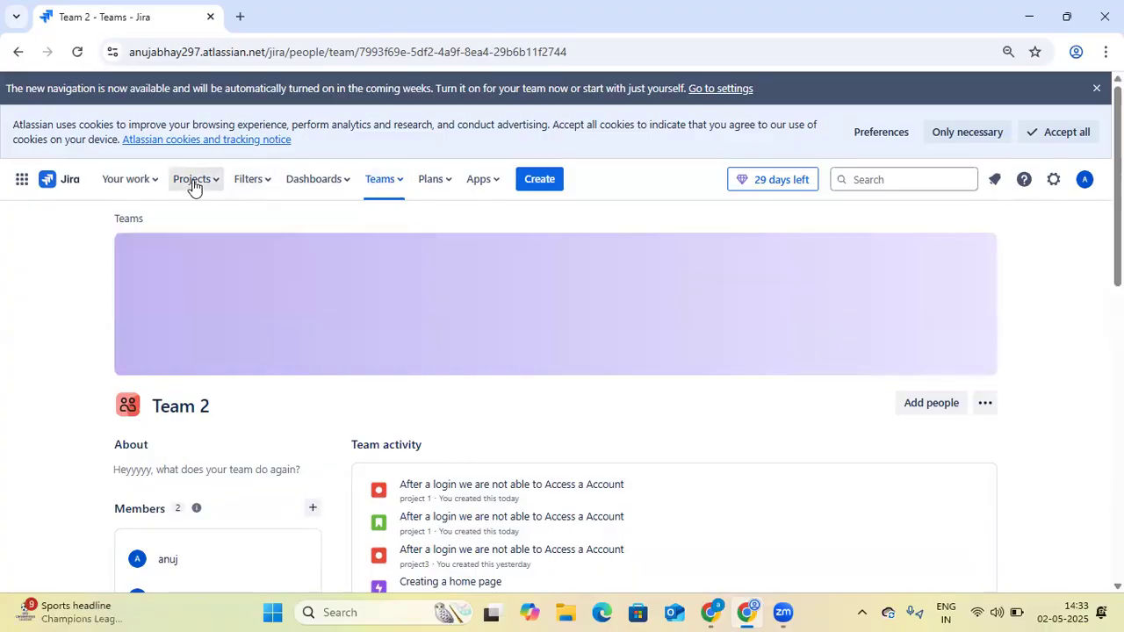
# - Return to the project 1 backlog and duplicate its browser tab twice, ending on the original tab
pyautogui.click(18, 54)
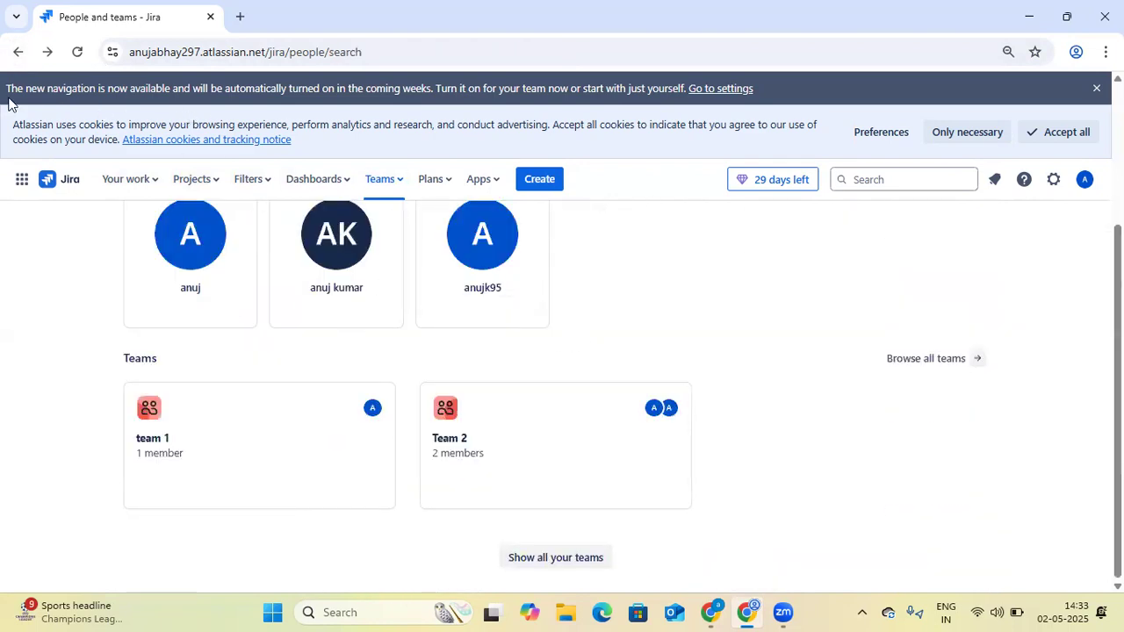
pyautogui.click(19, 53)
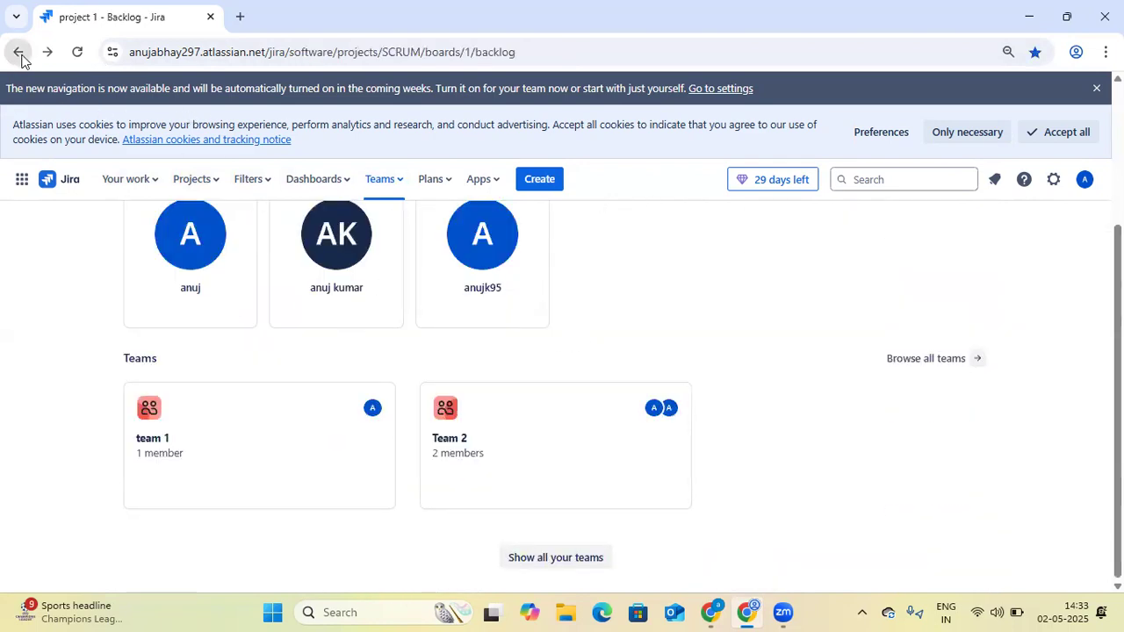
pyautogui.rightClick(114, 25)
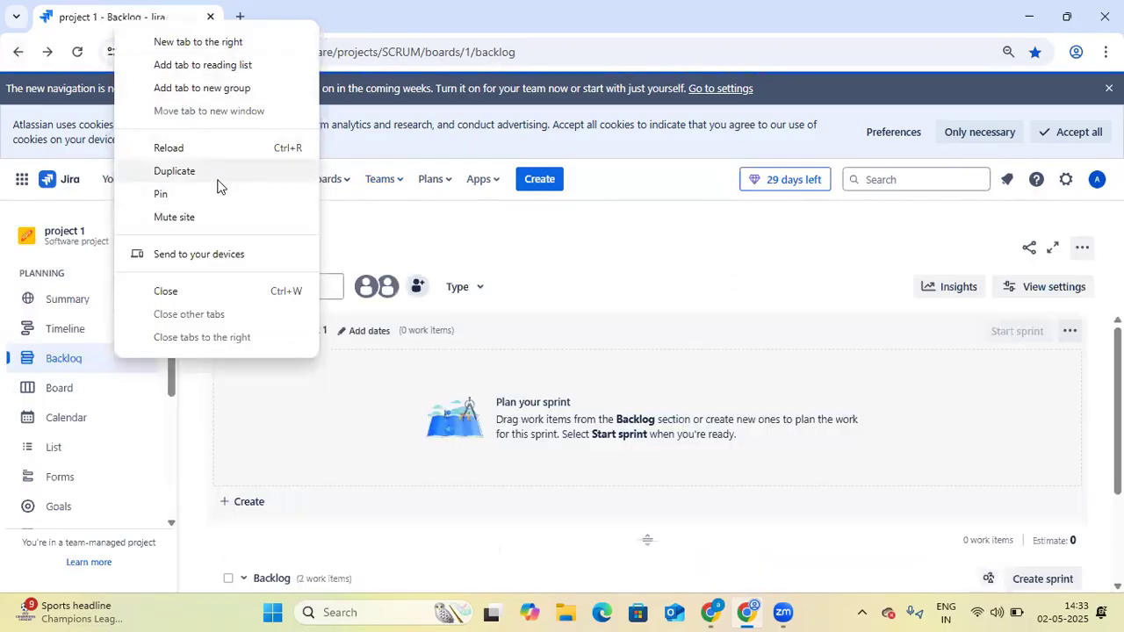
pyautogui.click(218, 179)
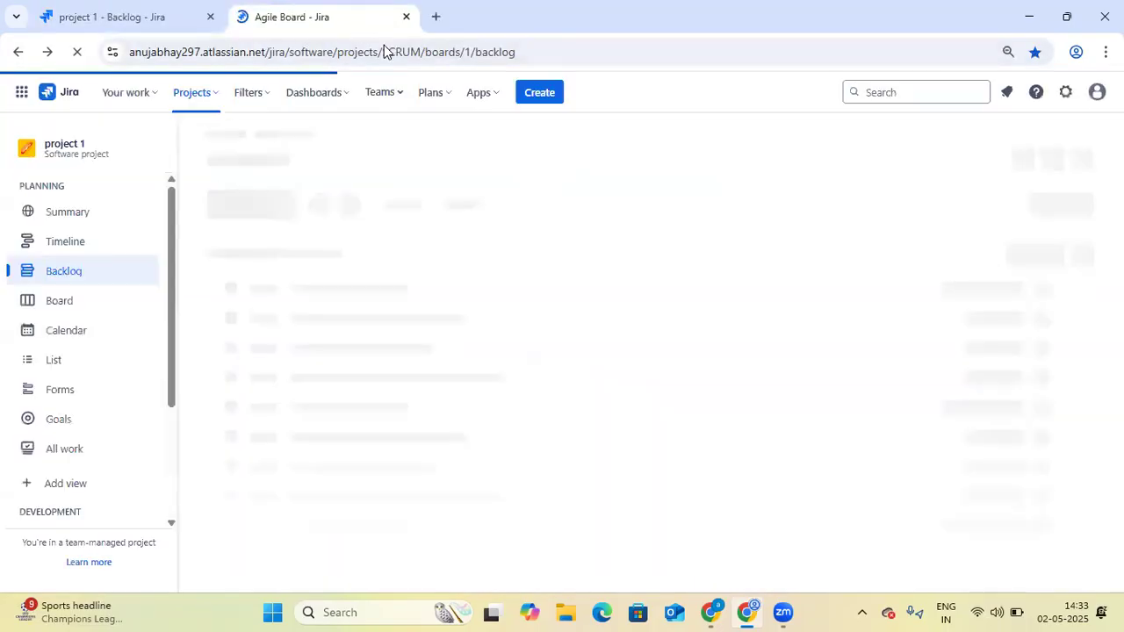
pyautogui.rightClick(376, 23)
pyautogui.click(465, 178)
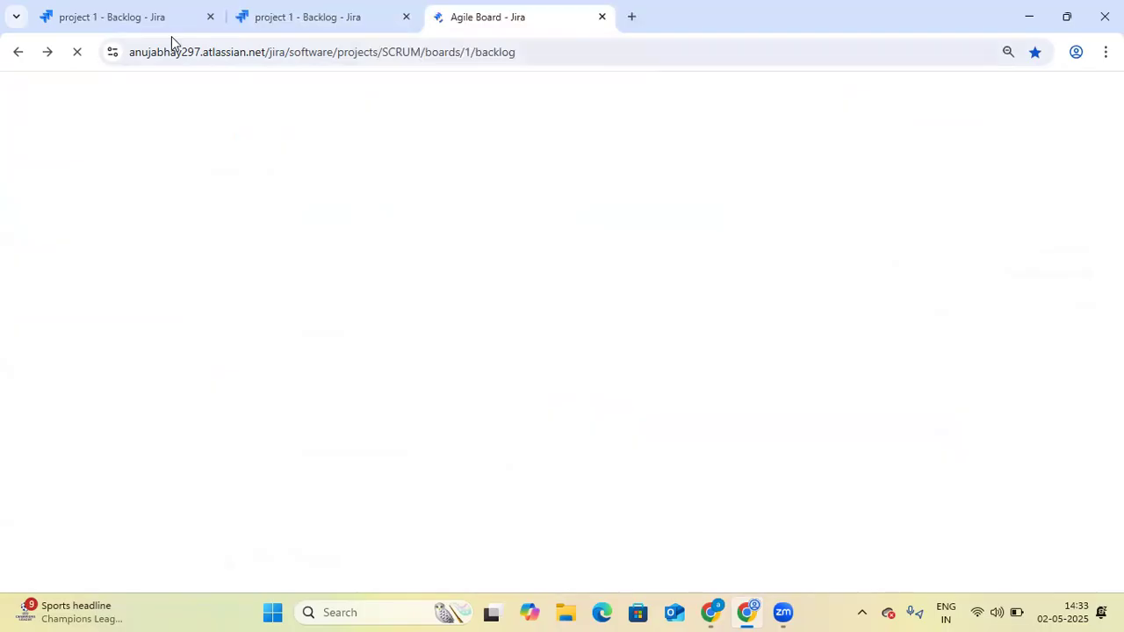
pyautogui.click(146, 21)
pyautogui.click(271, 25)
pyautogui.click(457, 24)
pyautogui.click(115, 24)
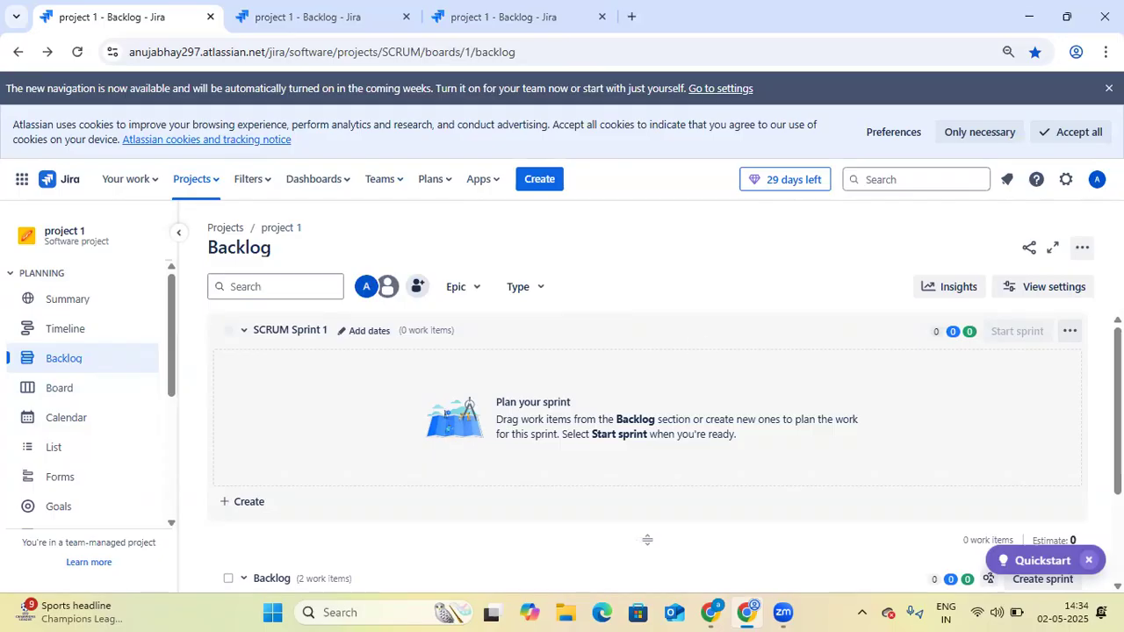
# - Append "and creat and api" to the summary of backlog item SCRUM-1 and open its details
pyautogui.scroll(-3, 647, 448)
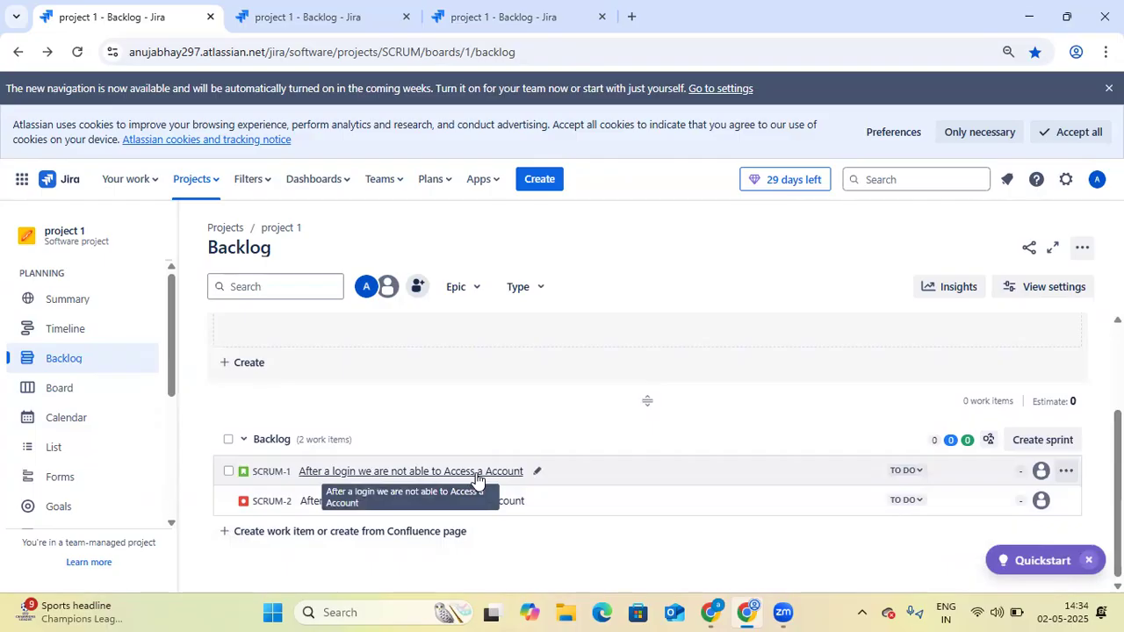
pyautogui.click(536, 471)
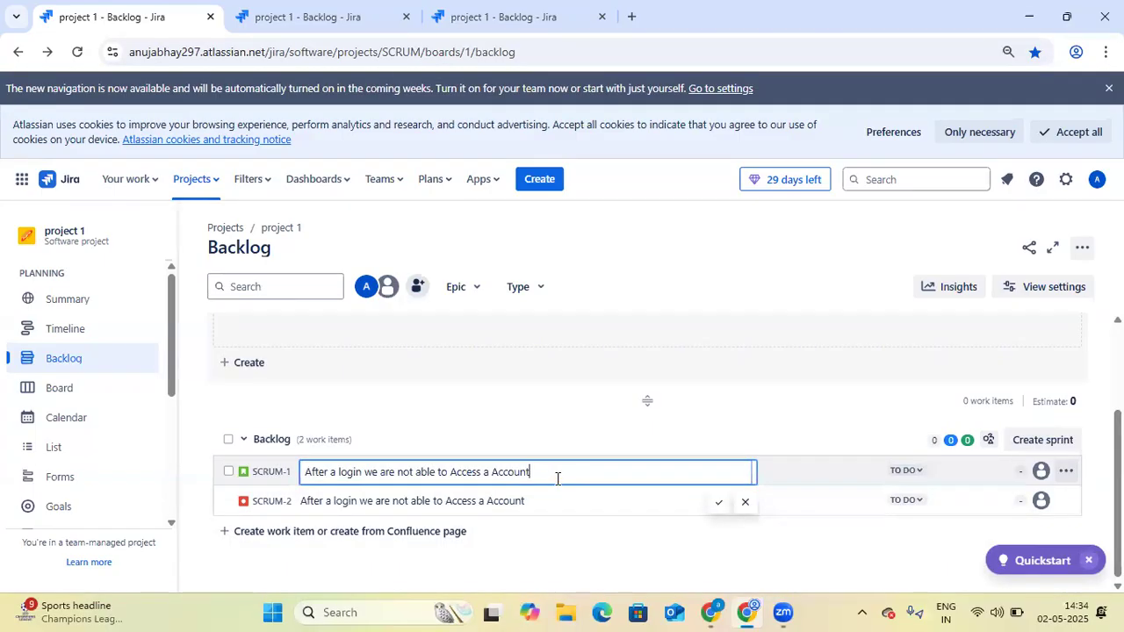
pyautogui.write('and creat and api')
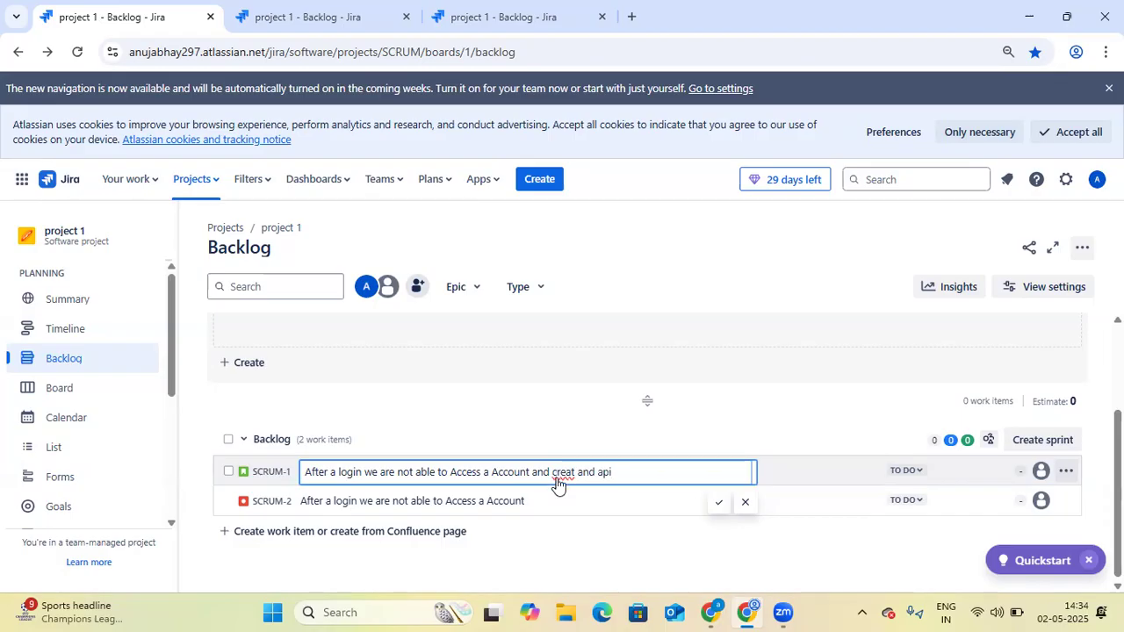
pyautogui.press('Return')
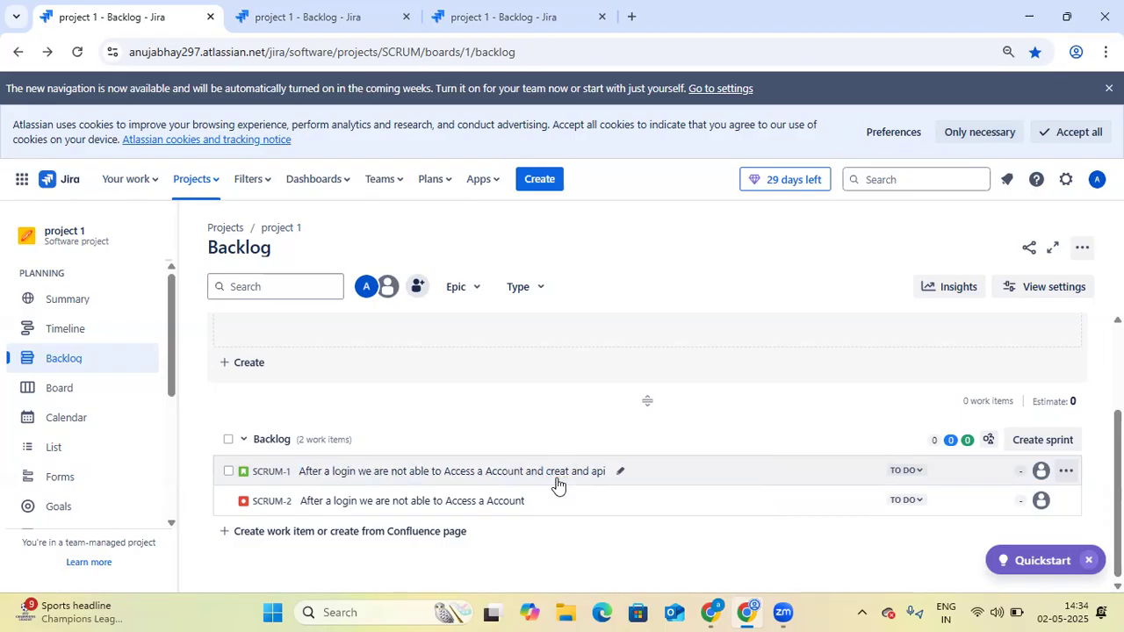
pyautogui.click(497, 477)
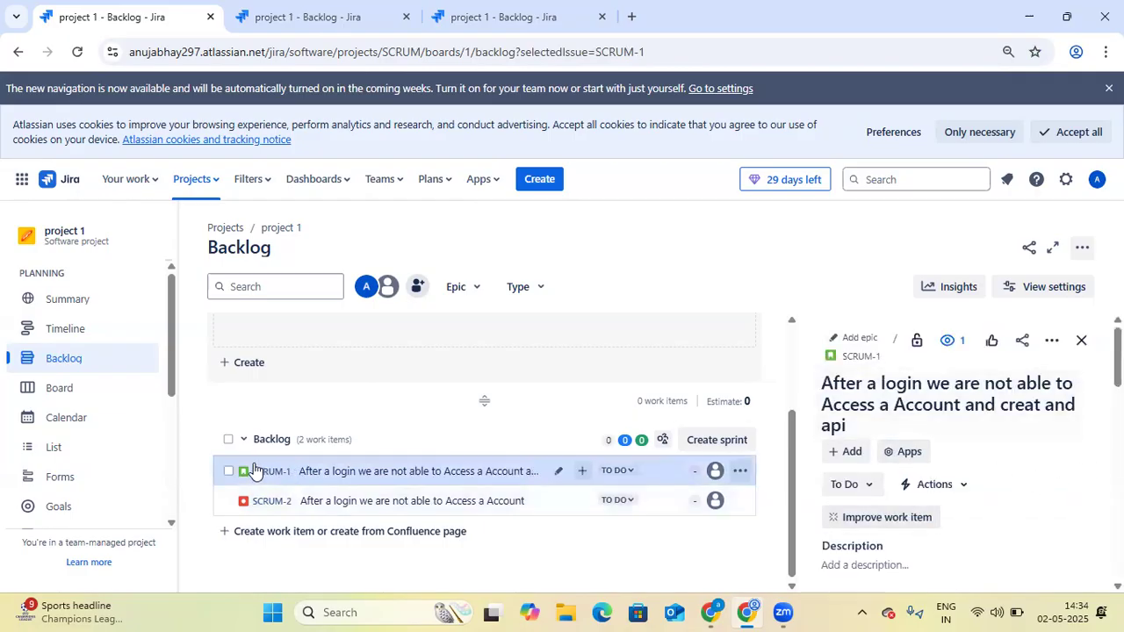
# - Remove the trailing word "api" from the SCRUM-1 summary and save the change
pyautogui.doubleClick(882, 406)
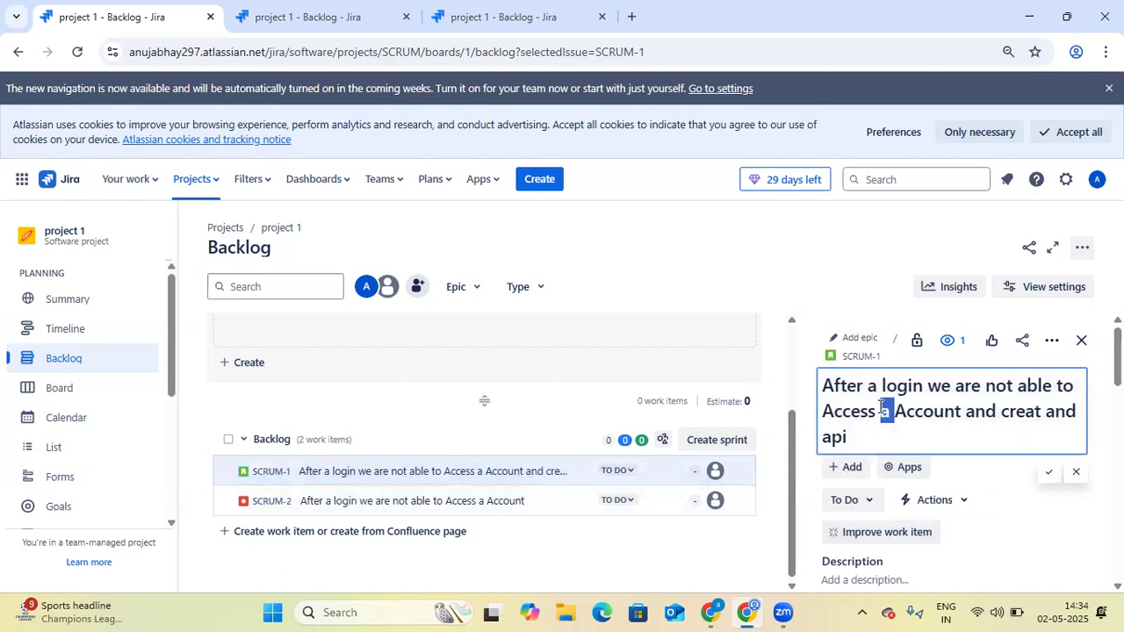
pyautogui.click(872, 436)
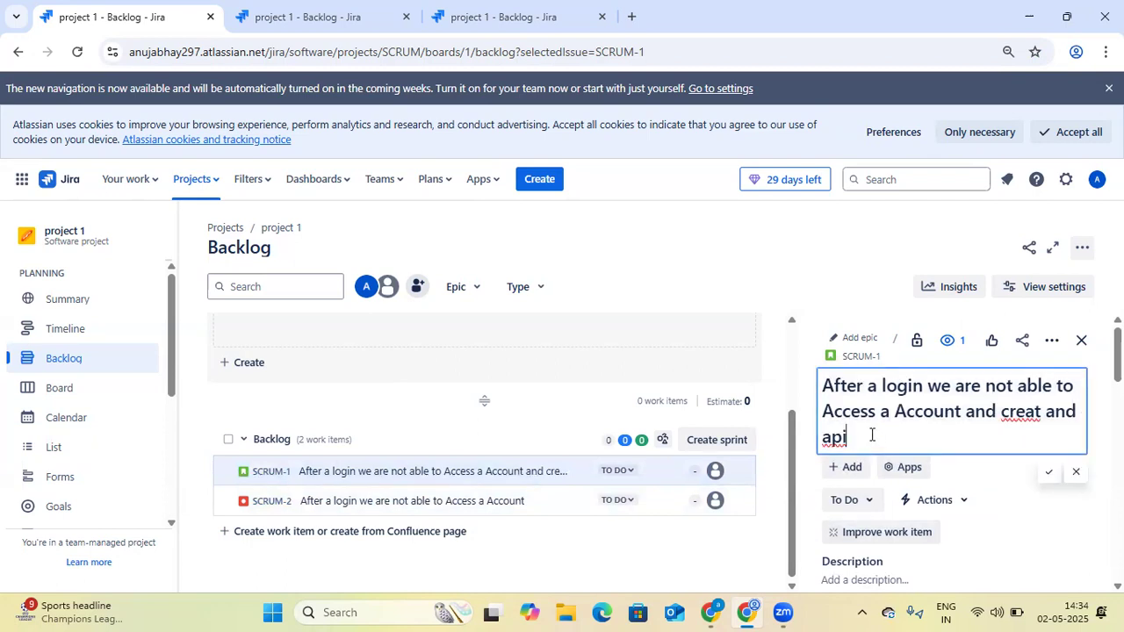
pyautogui.press('BackSpace')
pyautogui.press('BackSpace')
pyautogui.press('BackSpace')
pyautogui.click(1050, 477)
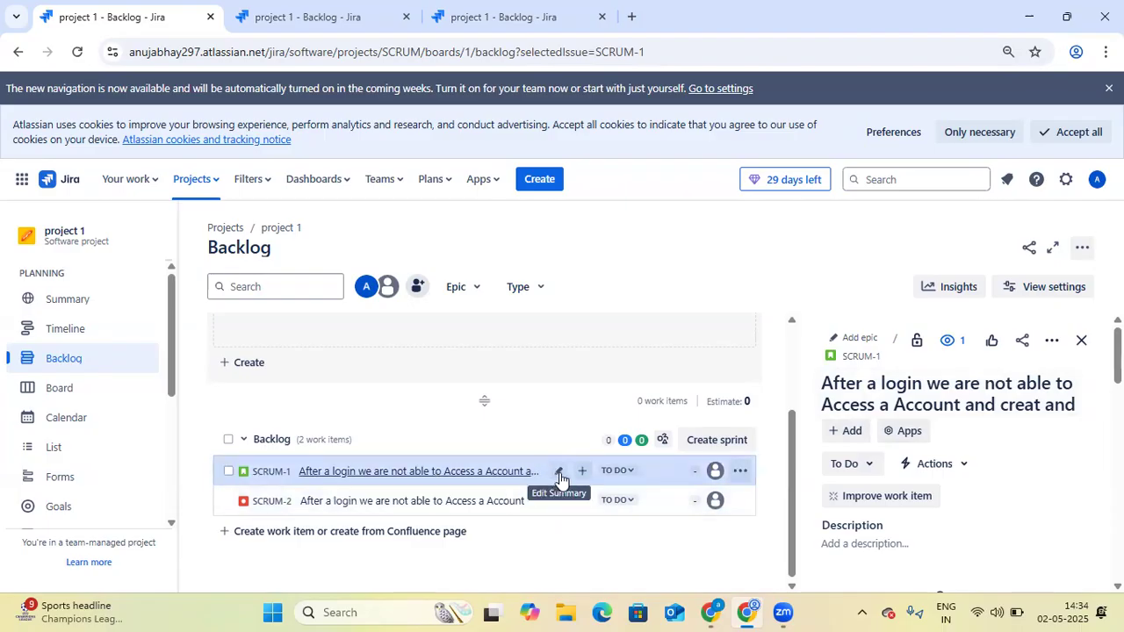
pyautogui.click(1081, 342)
pyautogui.click(497, 471)
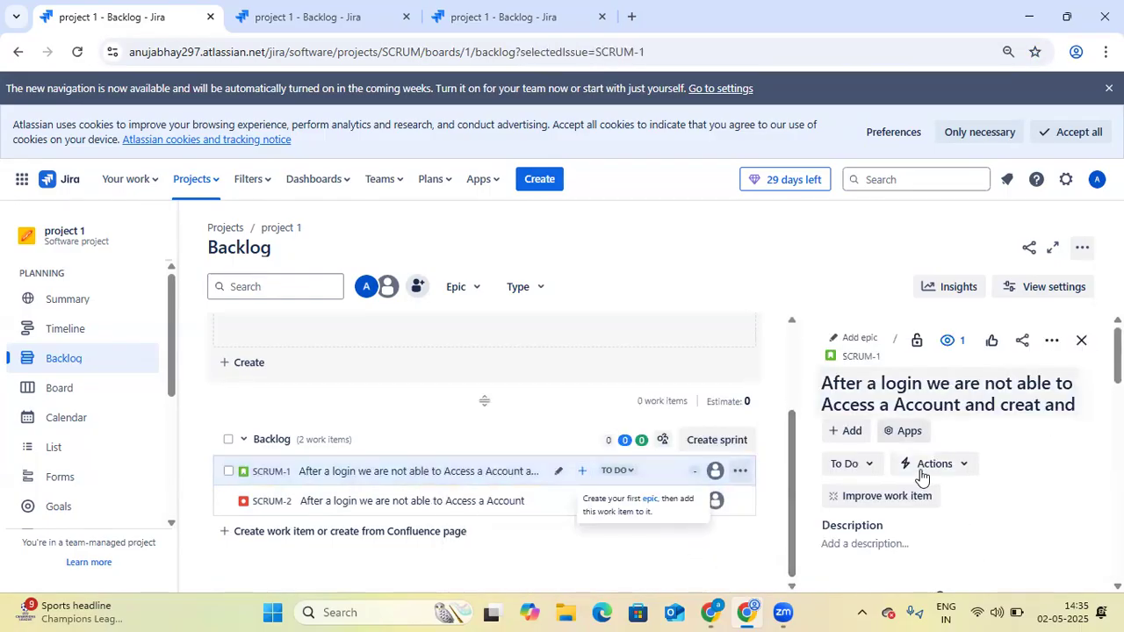
pyautogui.doubleClick(1024, 412)
pyautogui.click(951, 436)
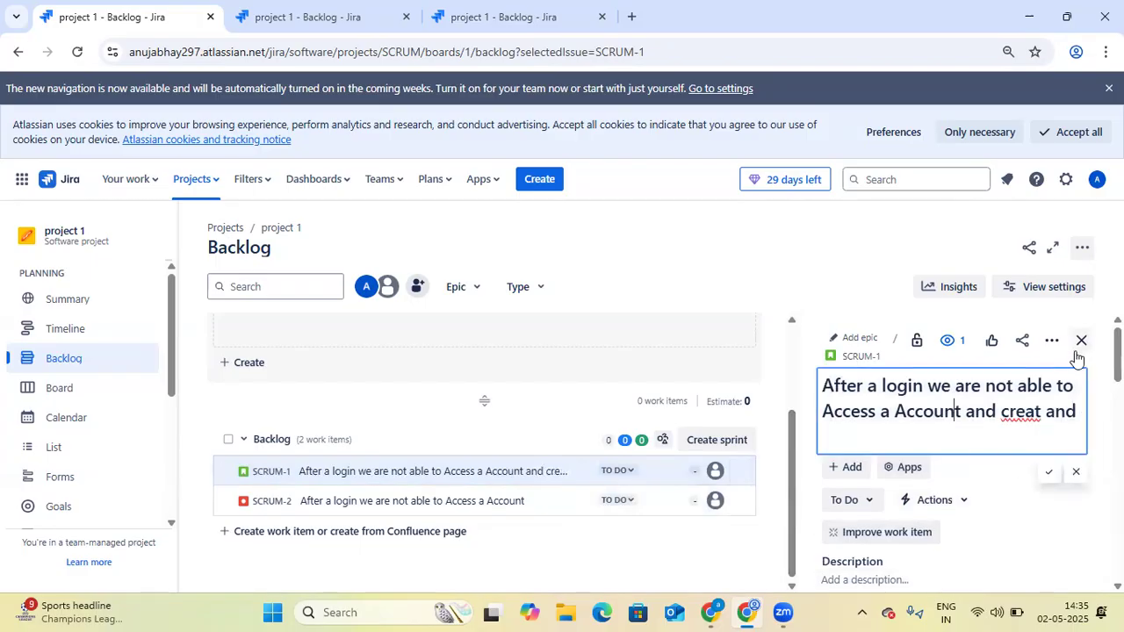
pyautogui.click(1048, 474)
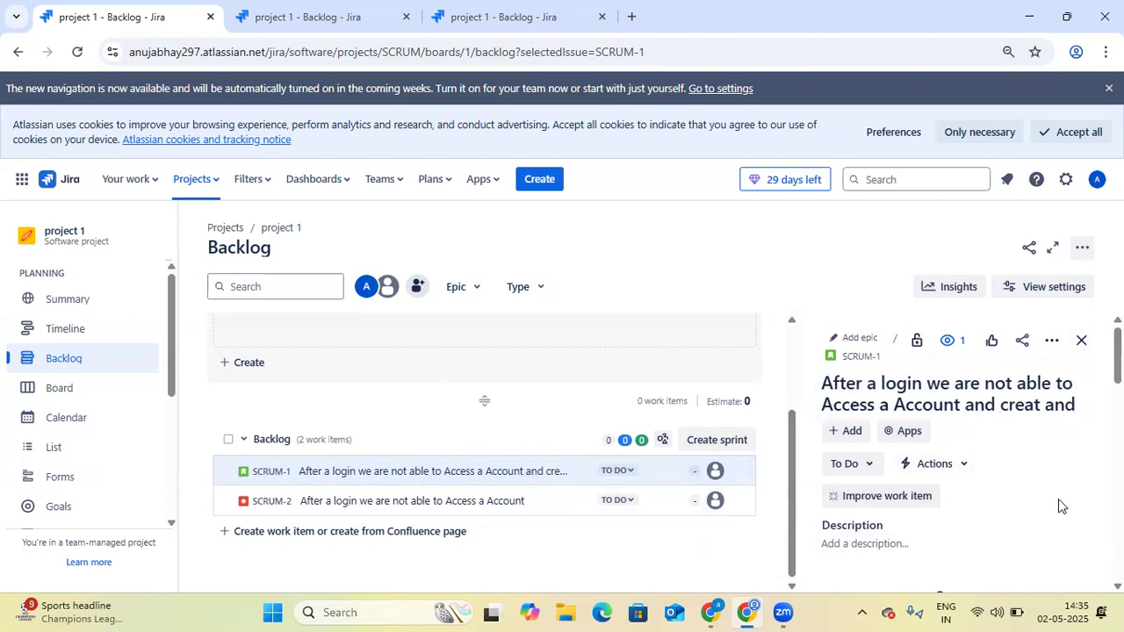
# - Close the SCRUM-1 details and try to add an epic to the item in the backlog list
pyautogui.click(1081, 340)
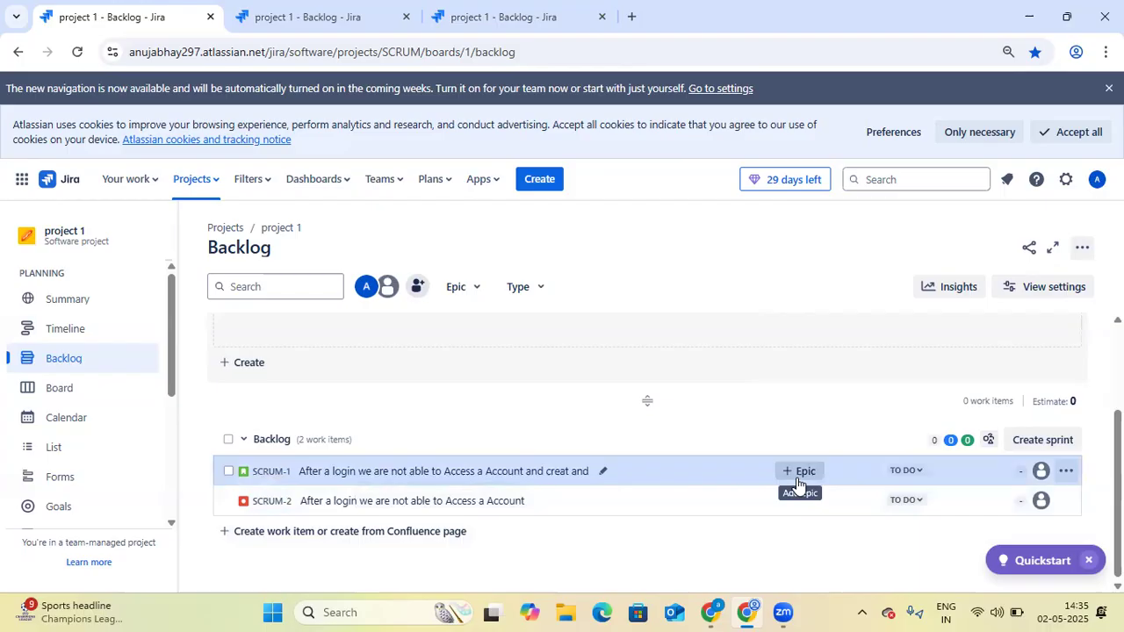
pyautogui.click(798, 482)
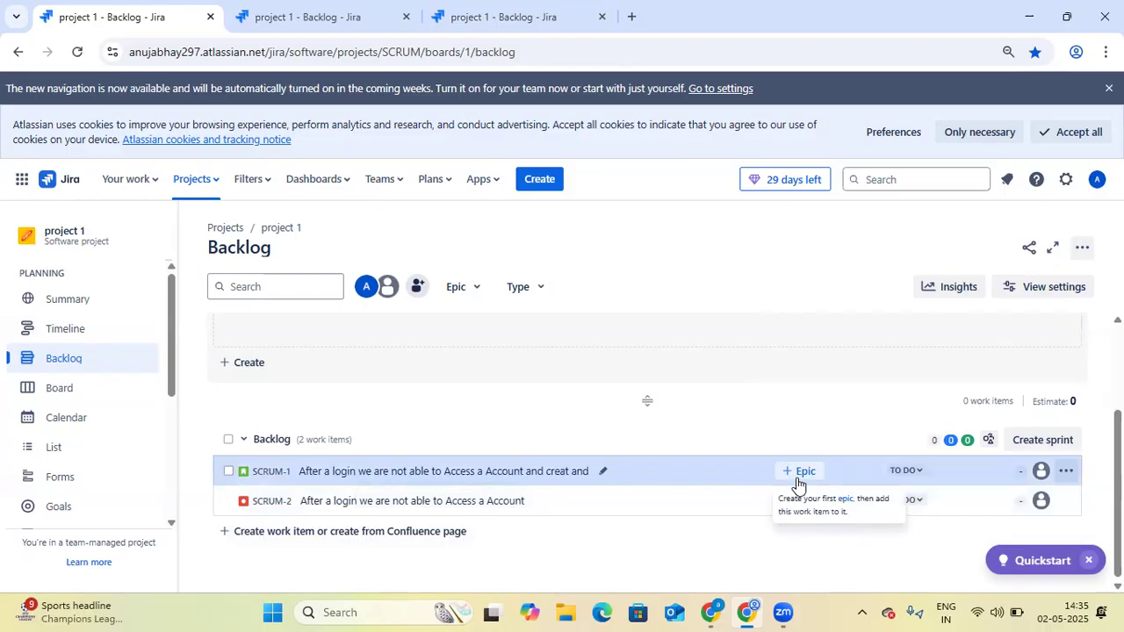
pyautogui.click(803, 479)
pyautogui.click(803, 479)
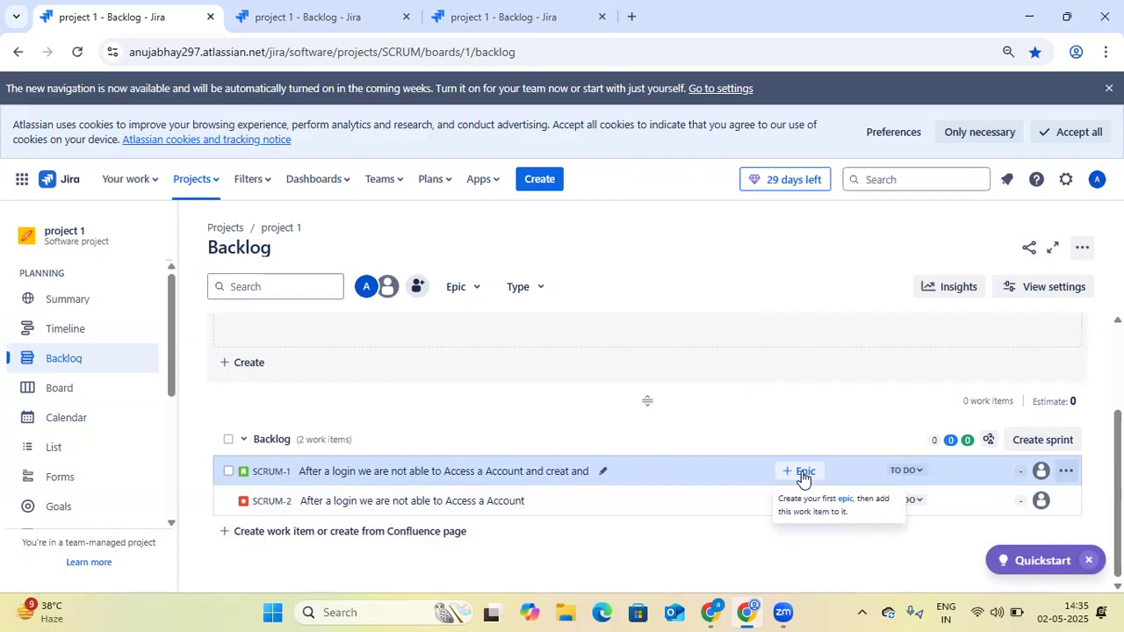
# - Create an epic named "epic 1" in the backlog's epic panel and assign it to SCRUM-1
pyautogui.click(470, 290)
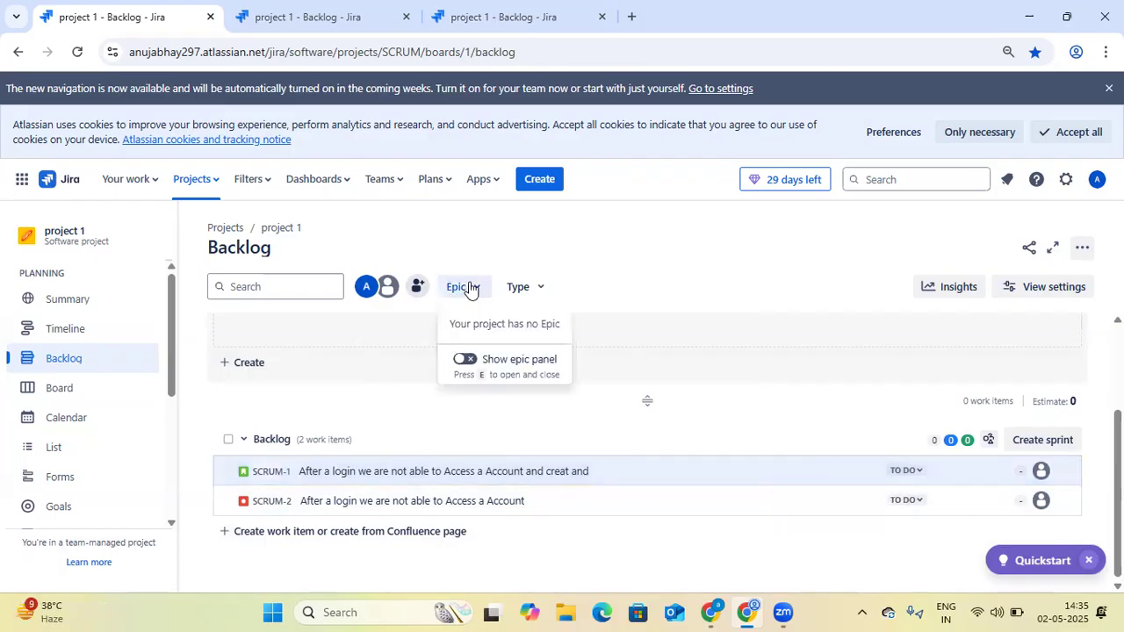
pyautogui.click(470, 361)
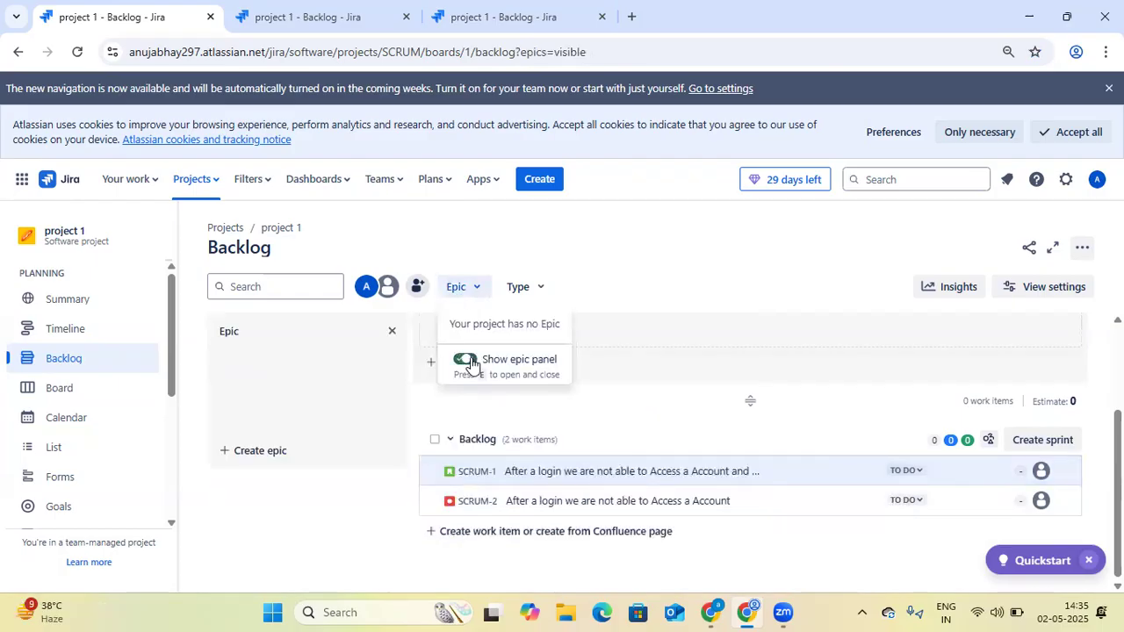
pyautogui.scroll(-1, 318, 456)
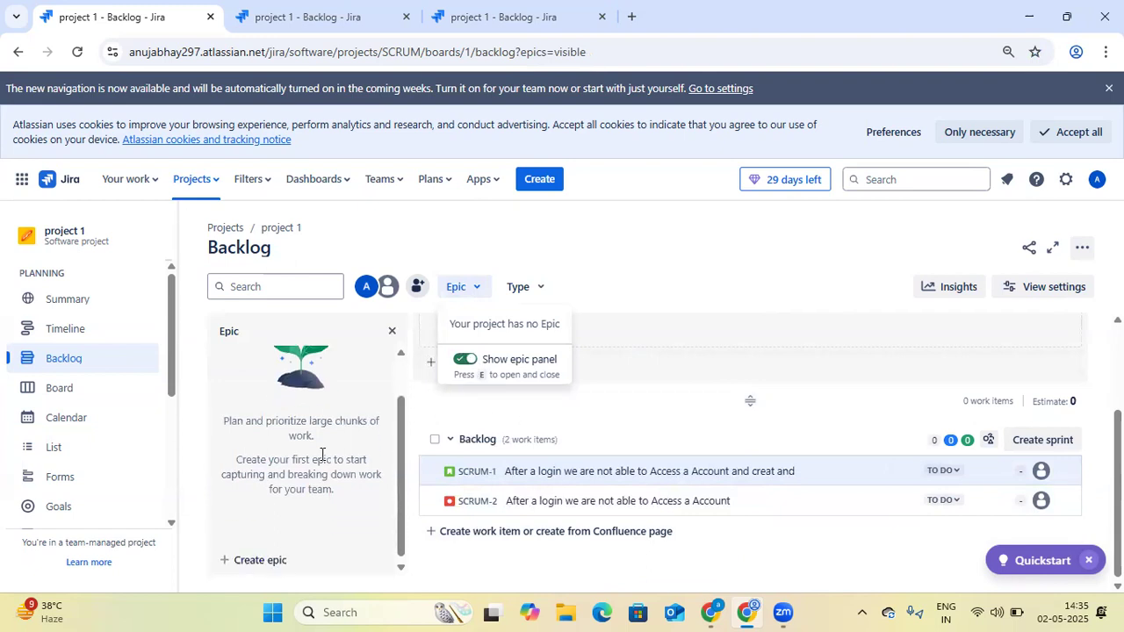
pyautogui.click(261, 560)
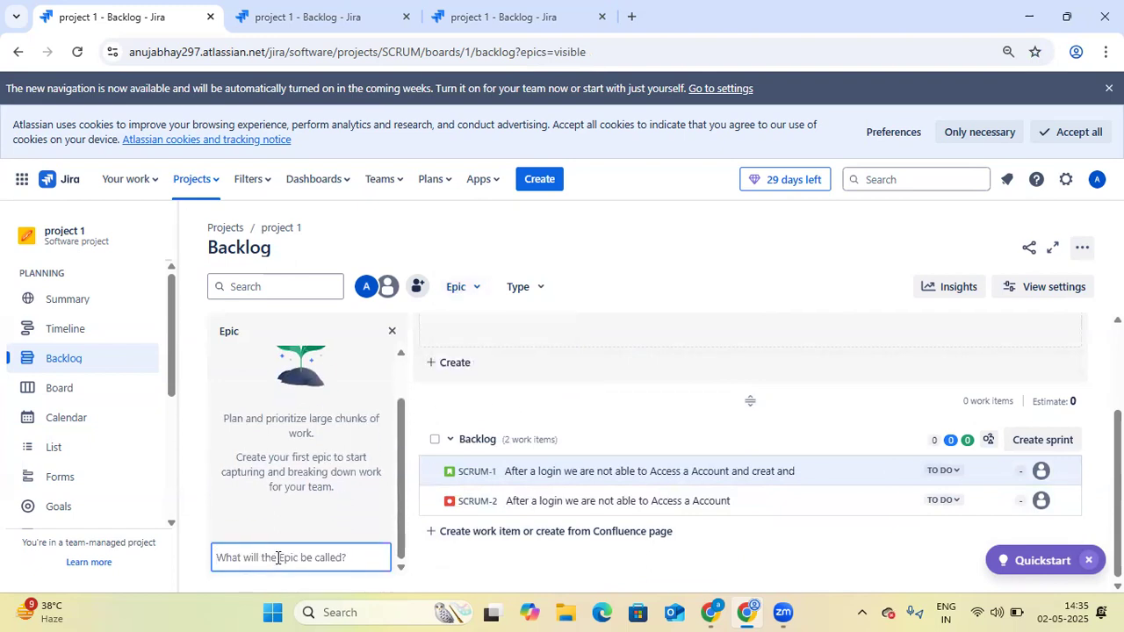
pyautogui.write('epic 1')
pyautogui.press('Return')
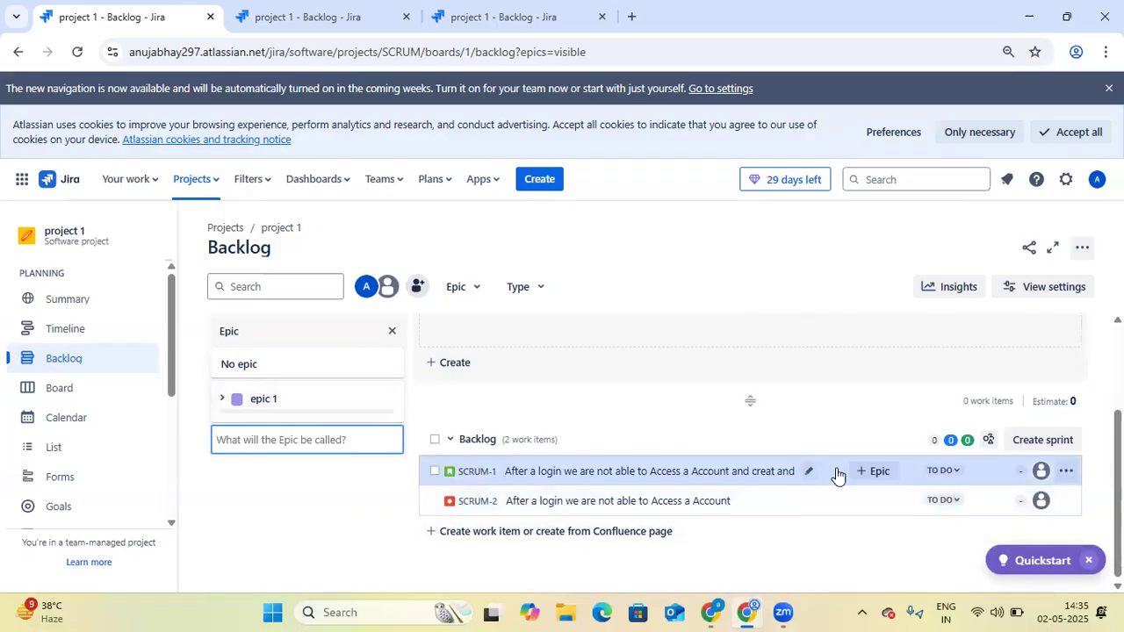
pyautogui.click(876, 474)
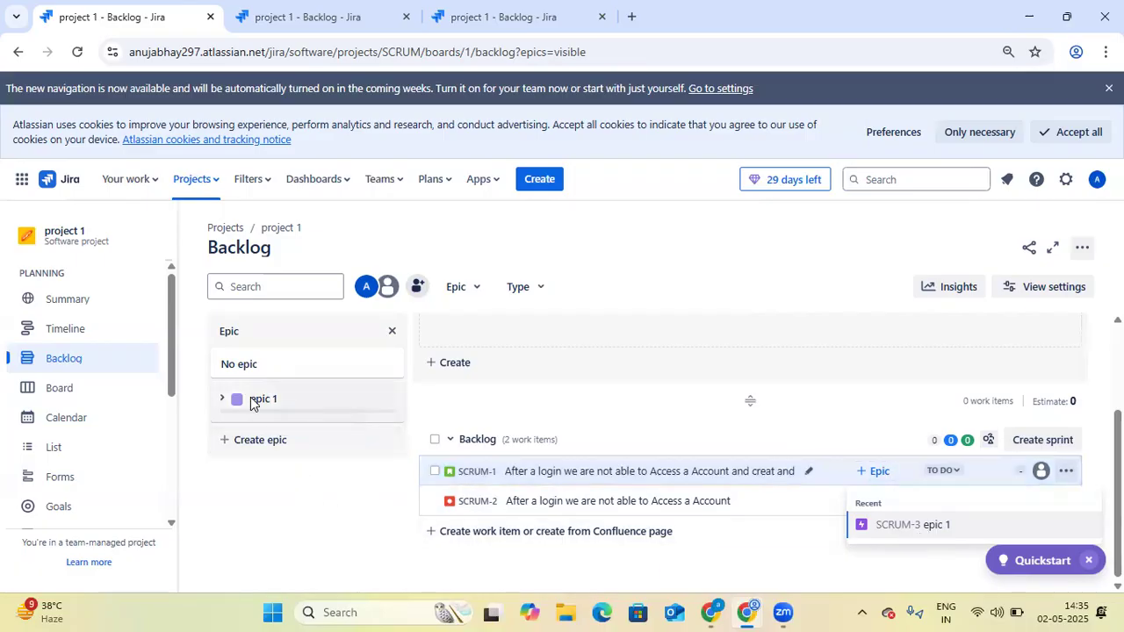
pyautogui.click(903, 531)
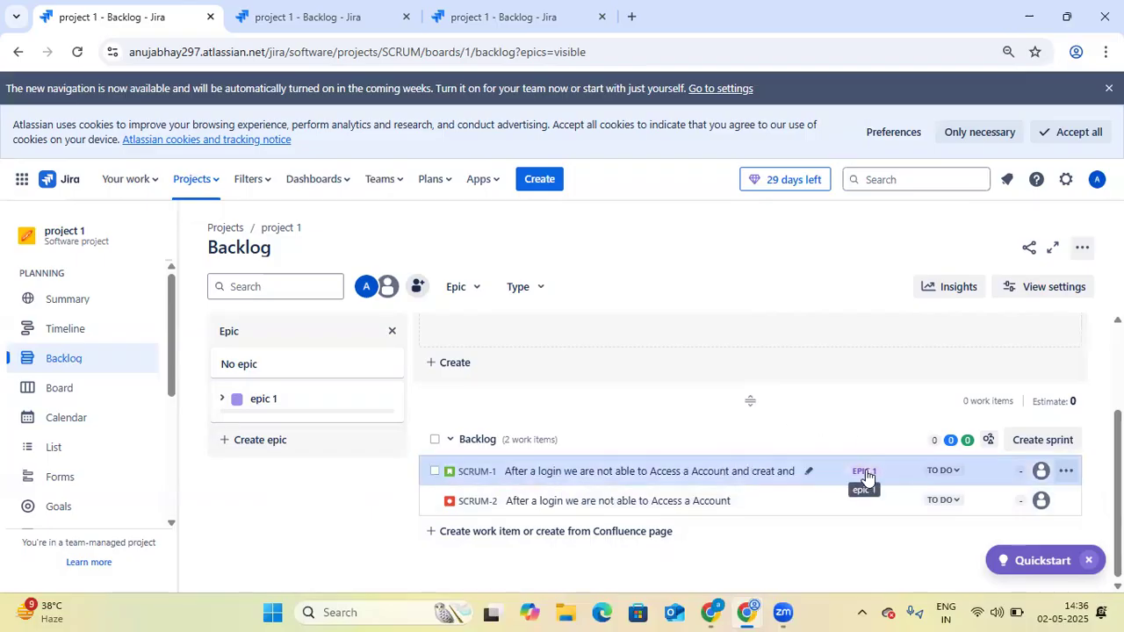
# - Open the SCRUM-1 details and link the item to SCRUM-3 epic 1 with the "relates to" relationship
pyautogui.click(727, 478)
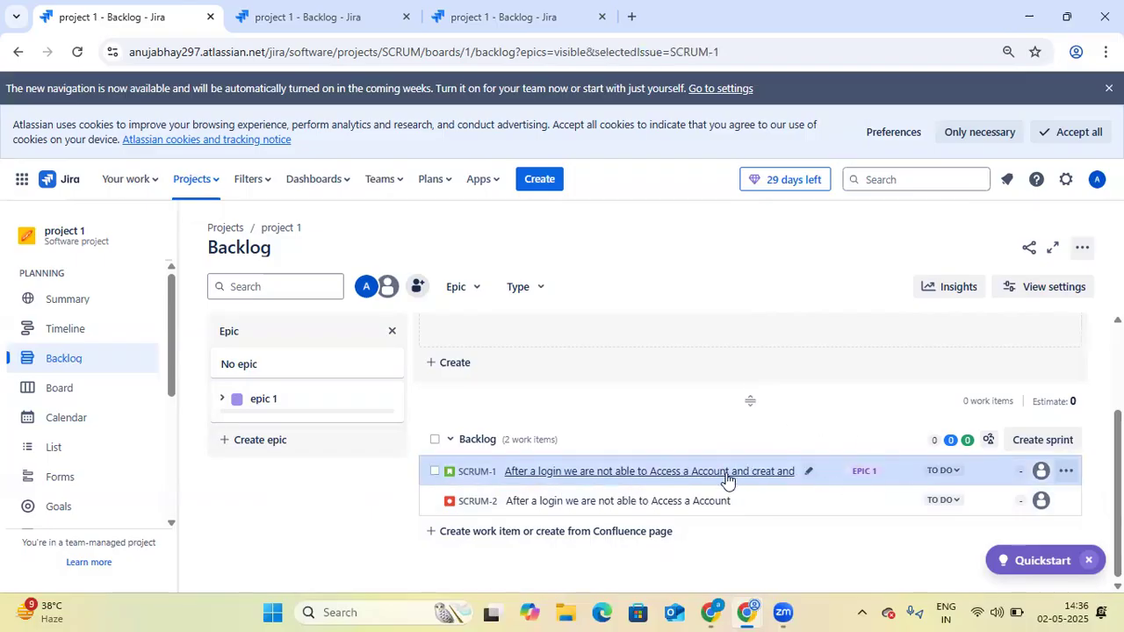
pyautogui.click(726, 479)
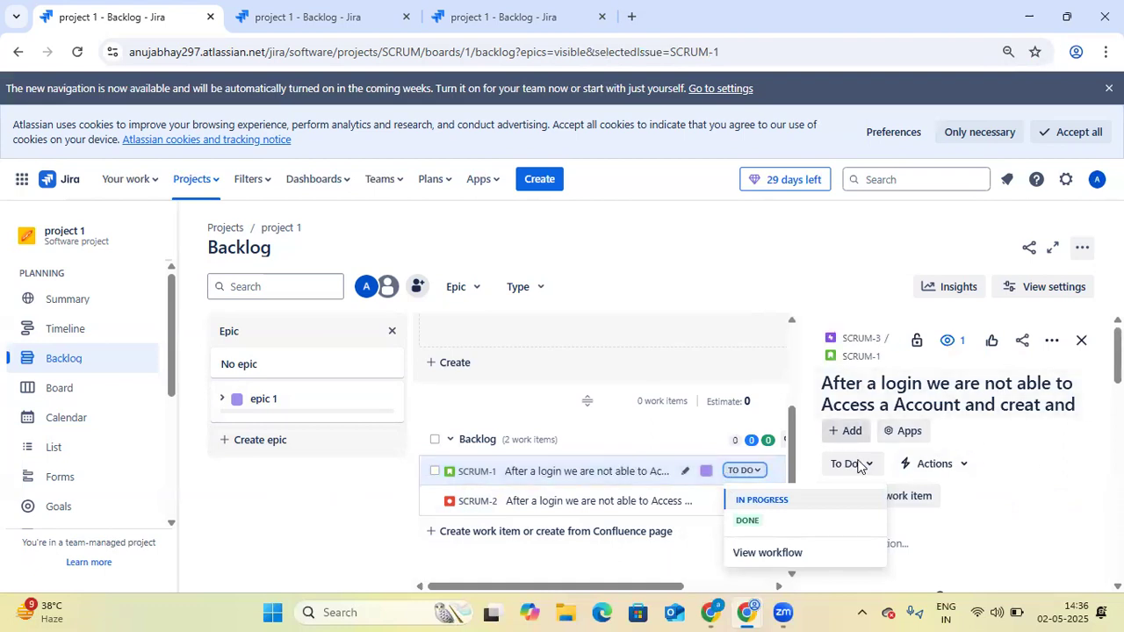
pyautogui.click(1060, 439)
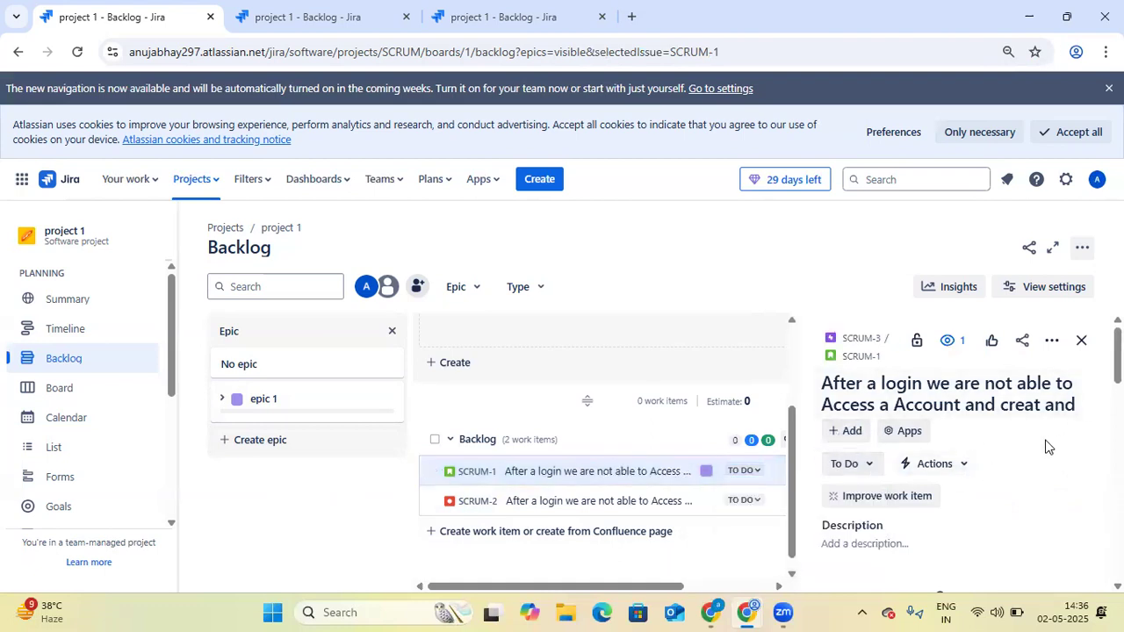
pyautogui.click(851, 435)
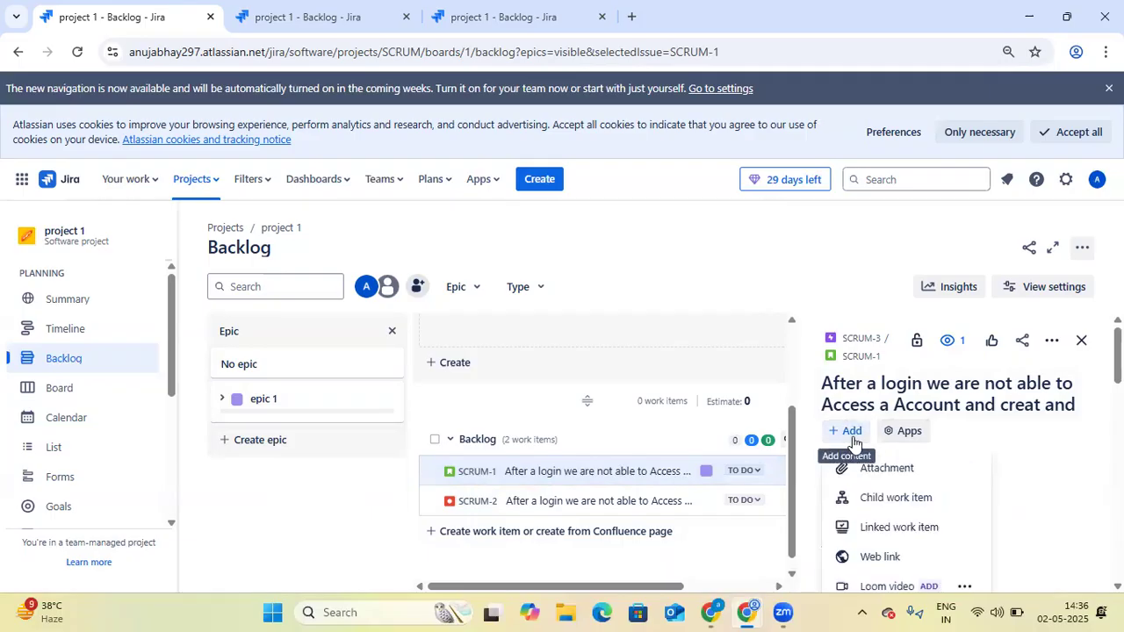
pyautogui.click(913, 529)
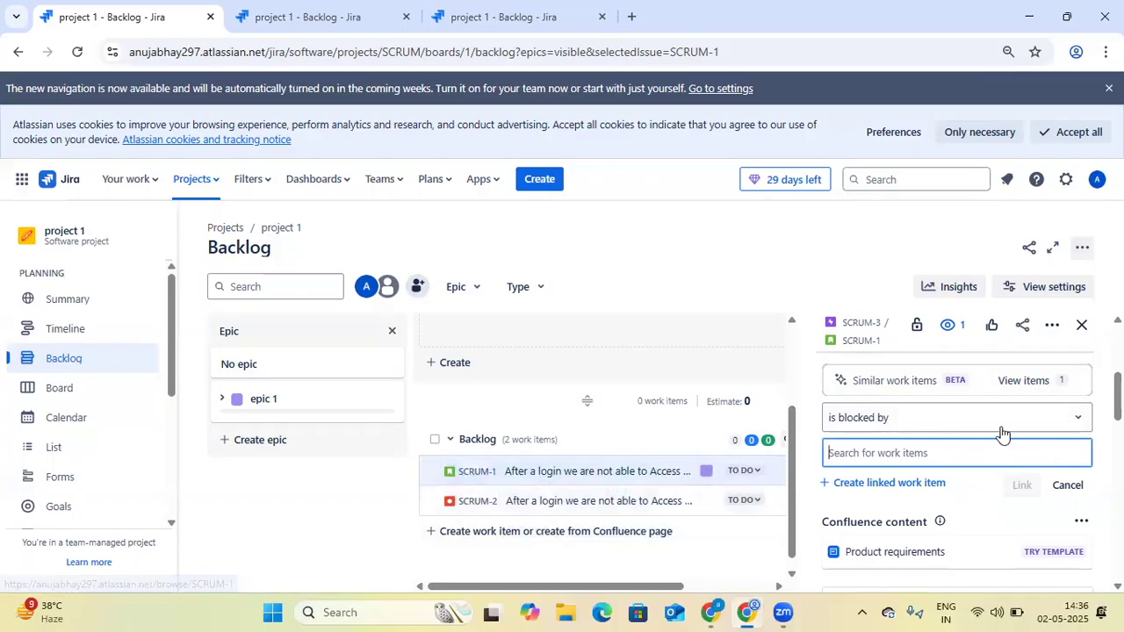
pyautogui.click(1073, 425)
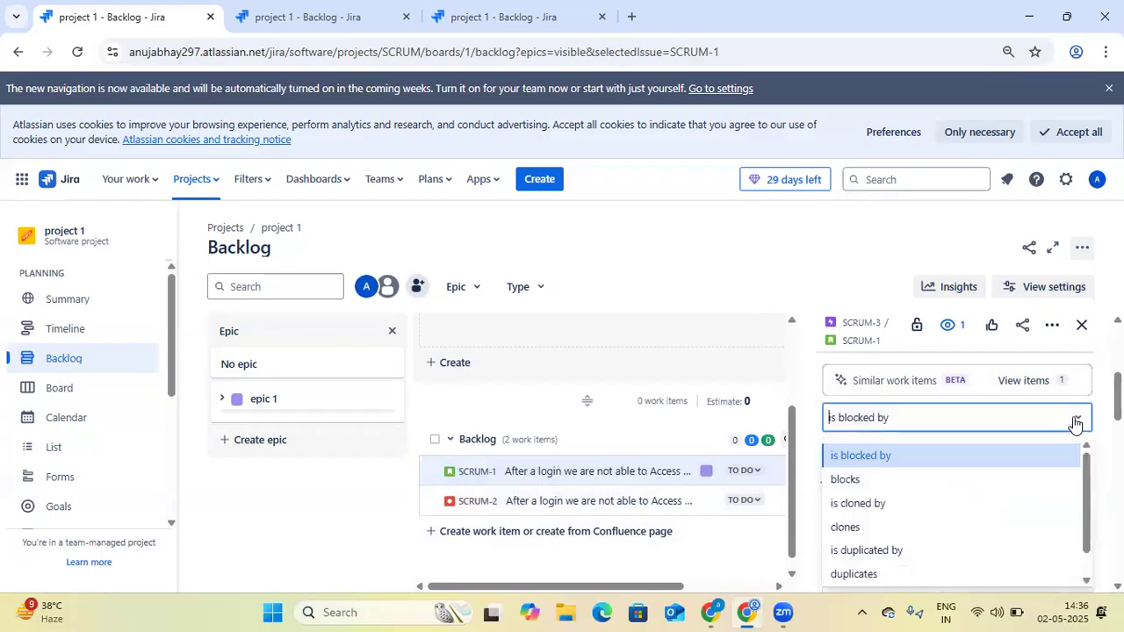
pyautogui.scroll(-1, 995, 507)
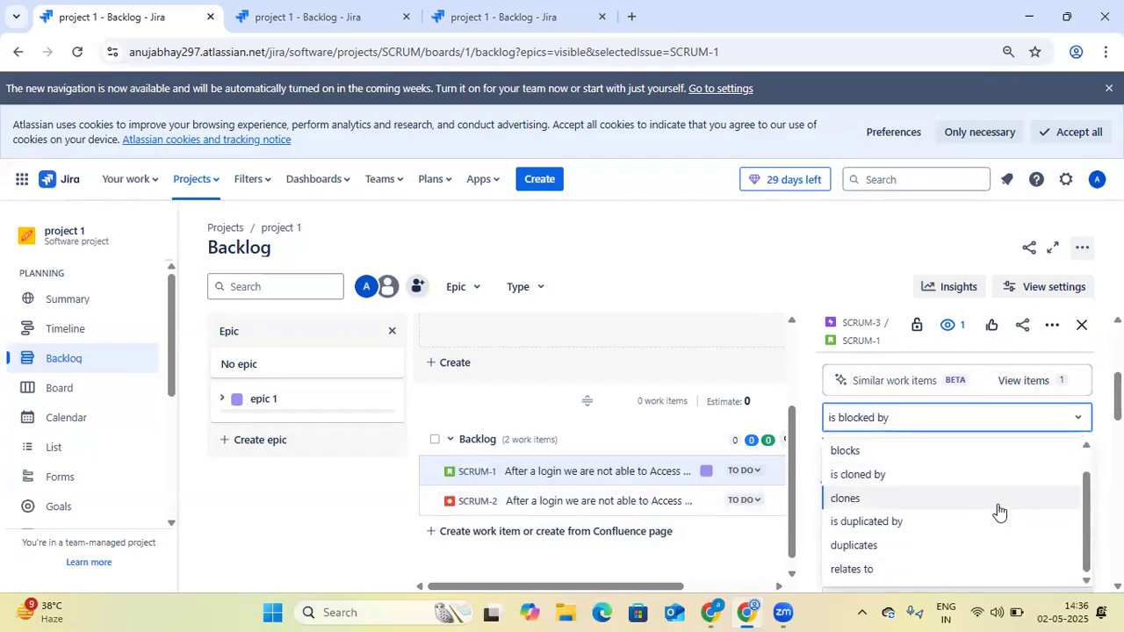
pyautogui.click(956, 570)
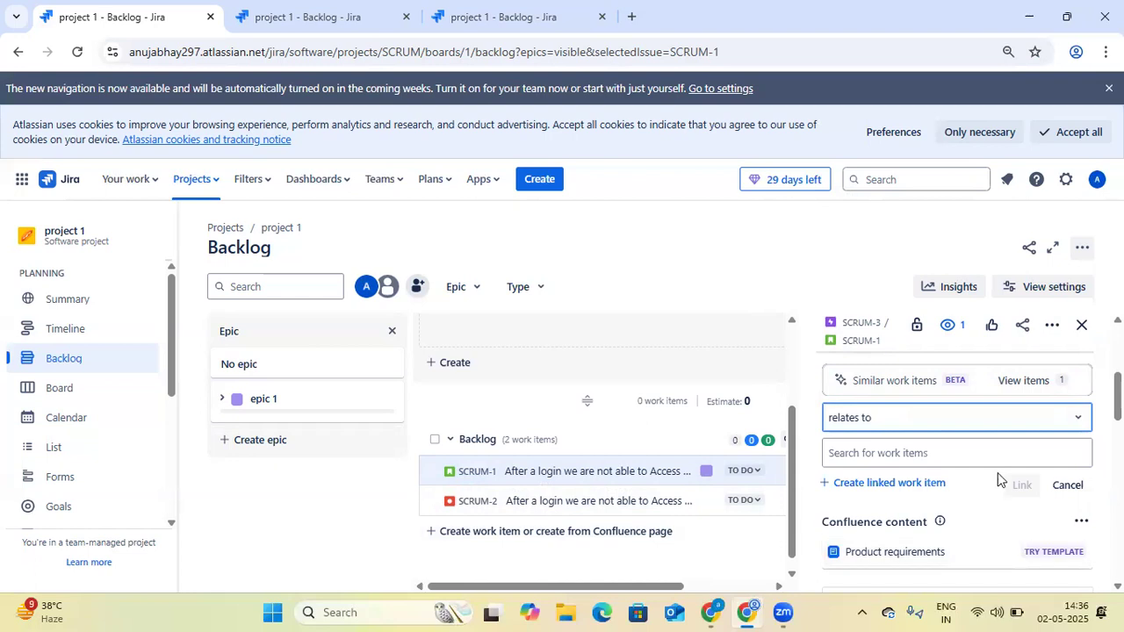
pyautogui.click(922, 458)
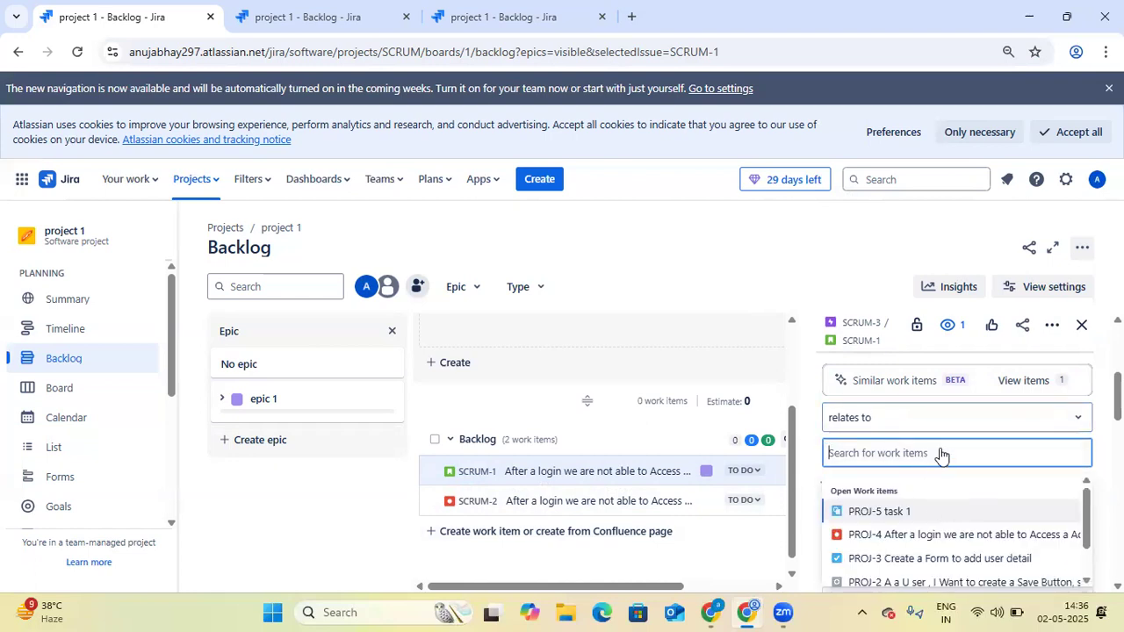
pyautogui.write('epic')
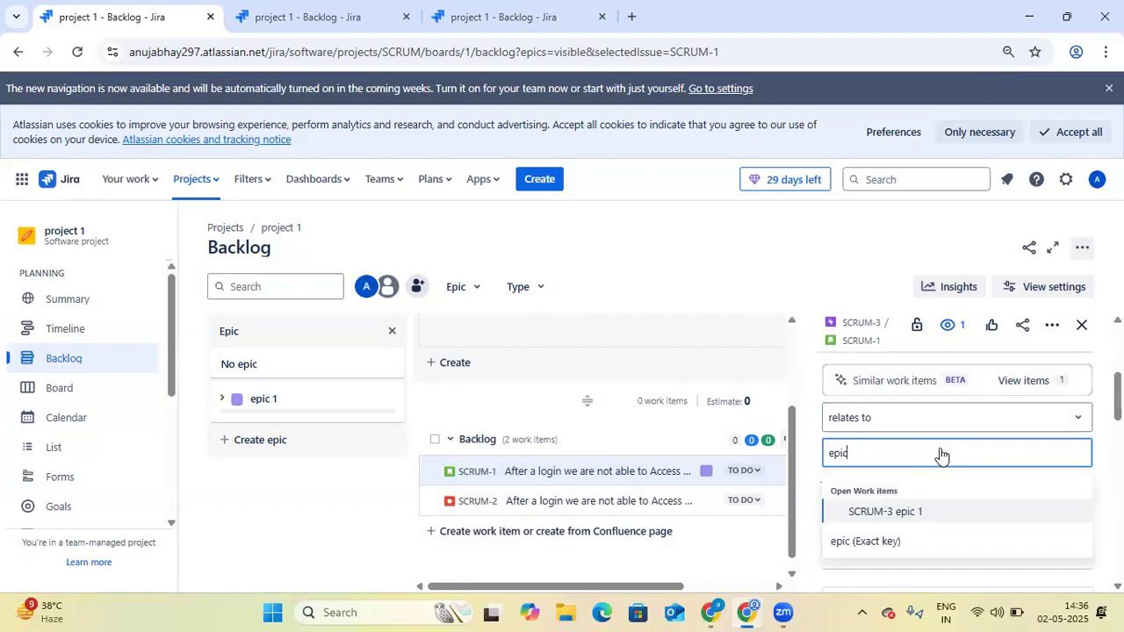
pyautogui.click(938, 514)
pyautogui.click(1021, 487)
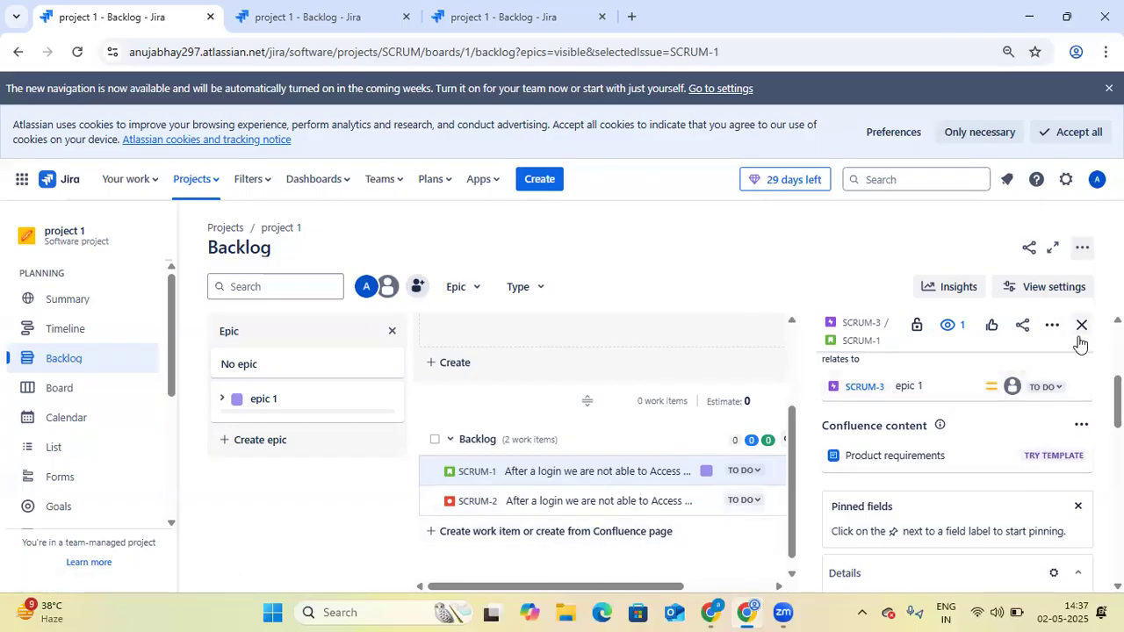
pyautogui.moveTo(1117, 400); pyautogui.dragTo(1117, 348)
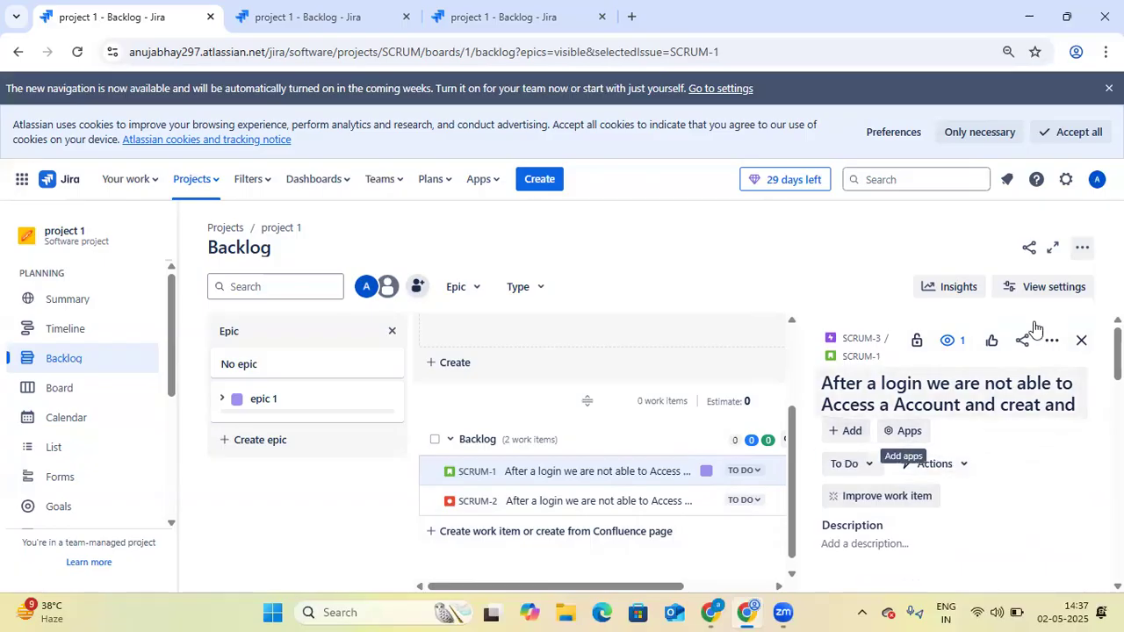
pyautogui.scroll(-10, 909, 453)
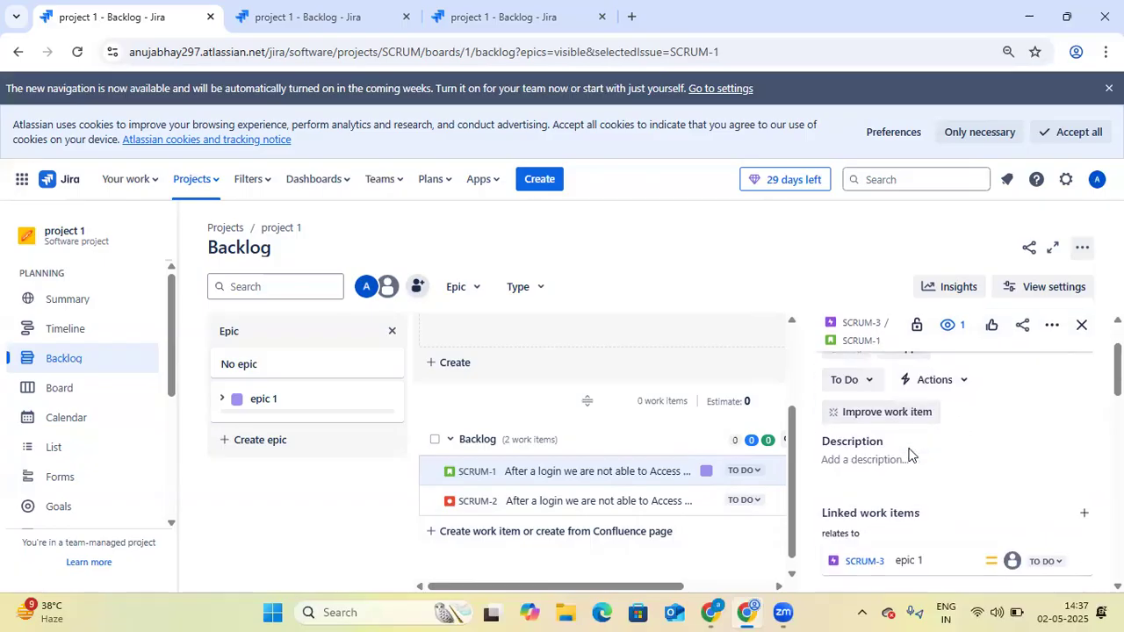
pyautogui.scroll(-5, 917, 450)
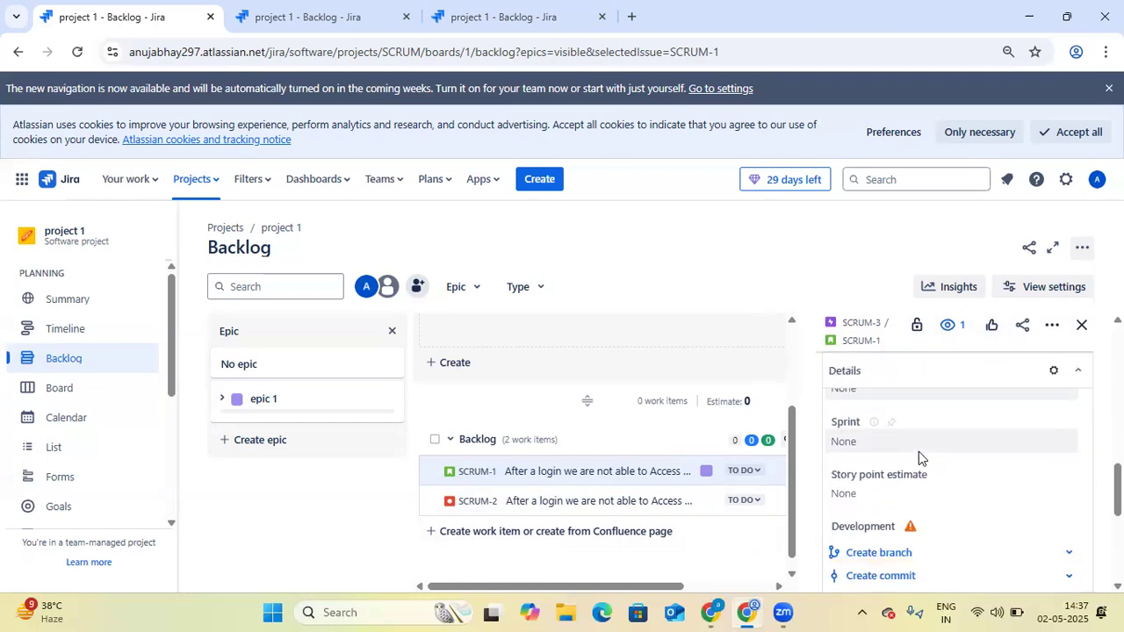
pyautogui.scroll(15, 981, 488)
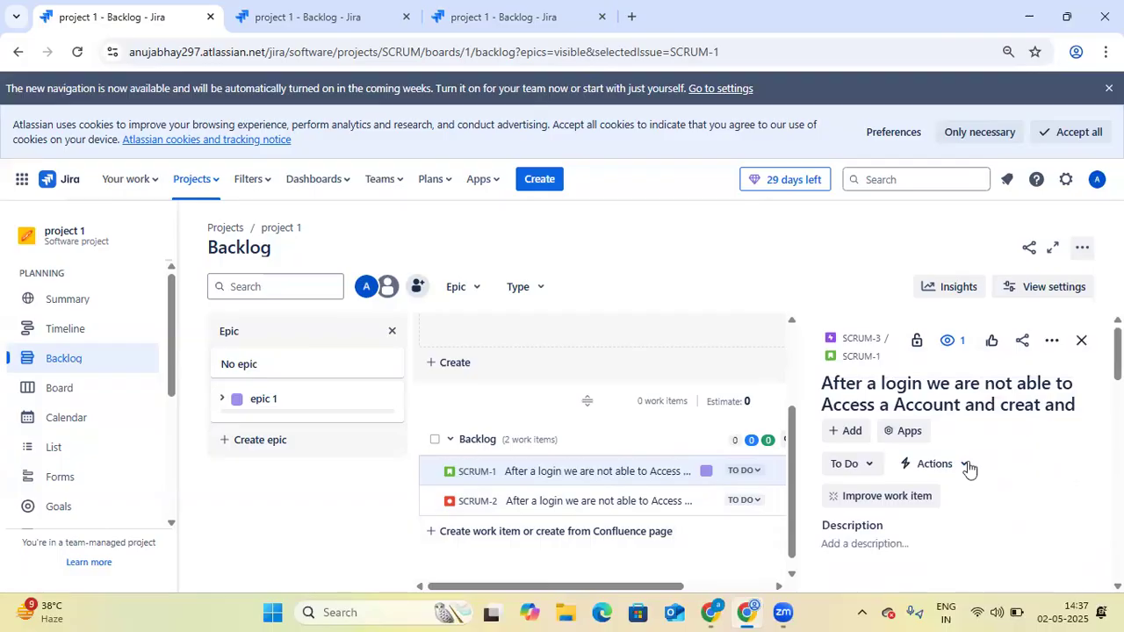
pyautogui.click(848, 432)
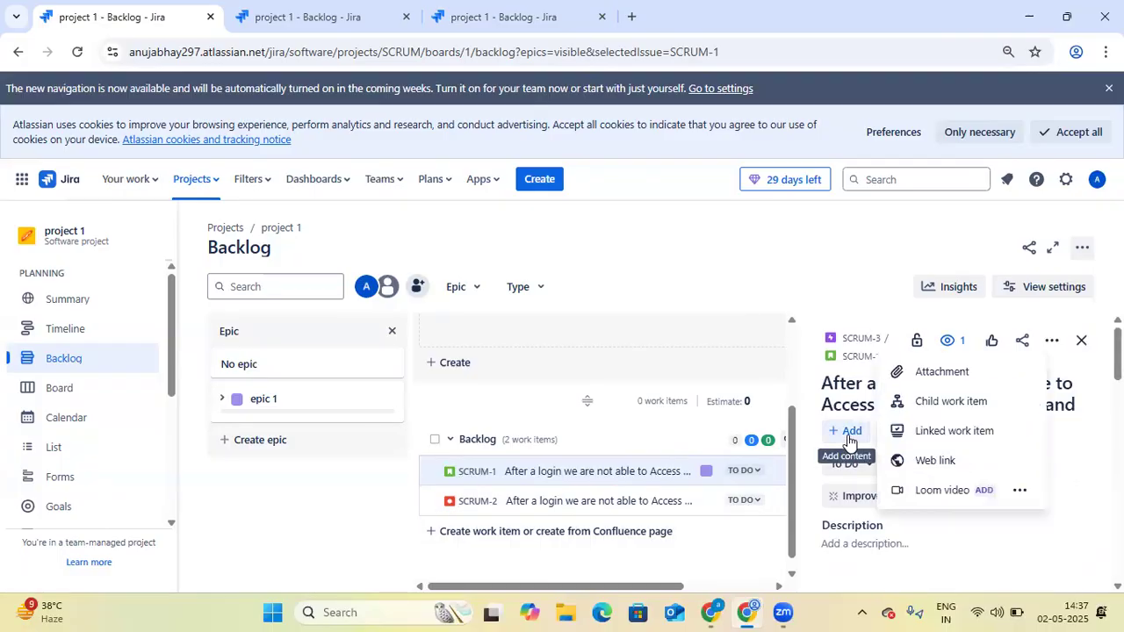
pyautogui.click(941, 371)
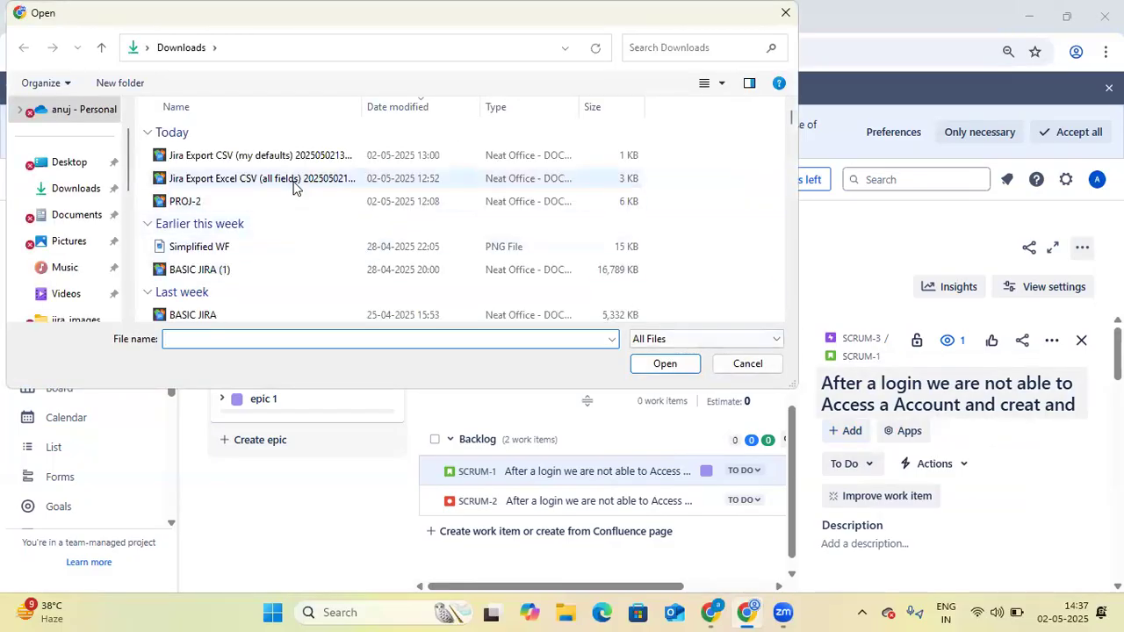
pyautogui.click(295, 180)
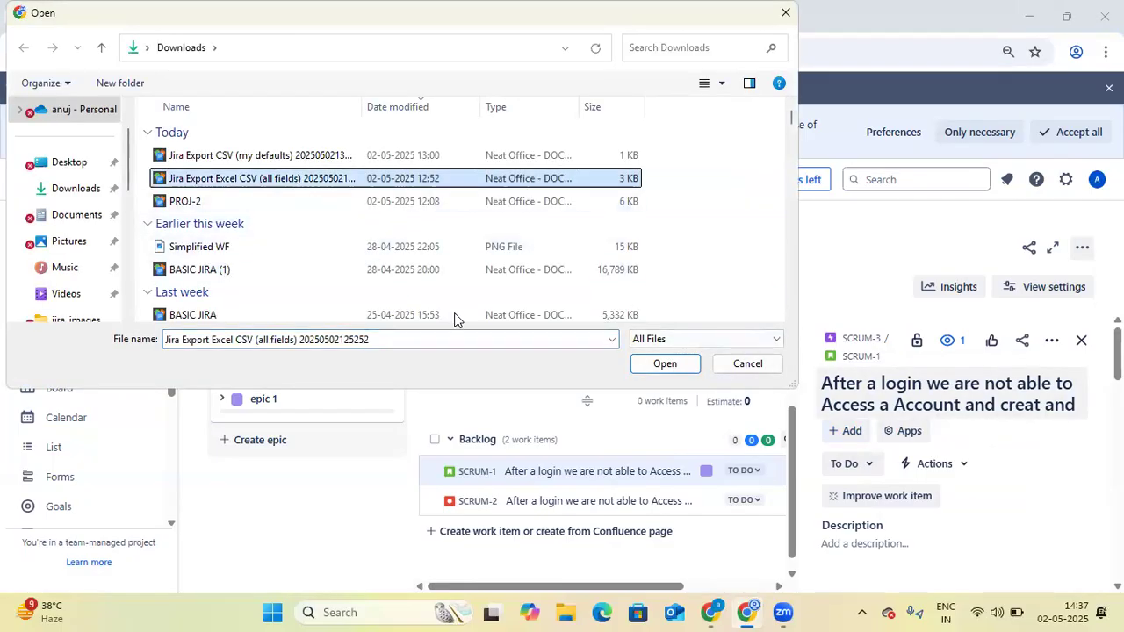
pyautogui.click(666, 364)
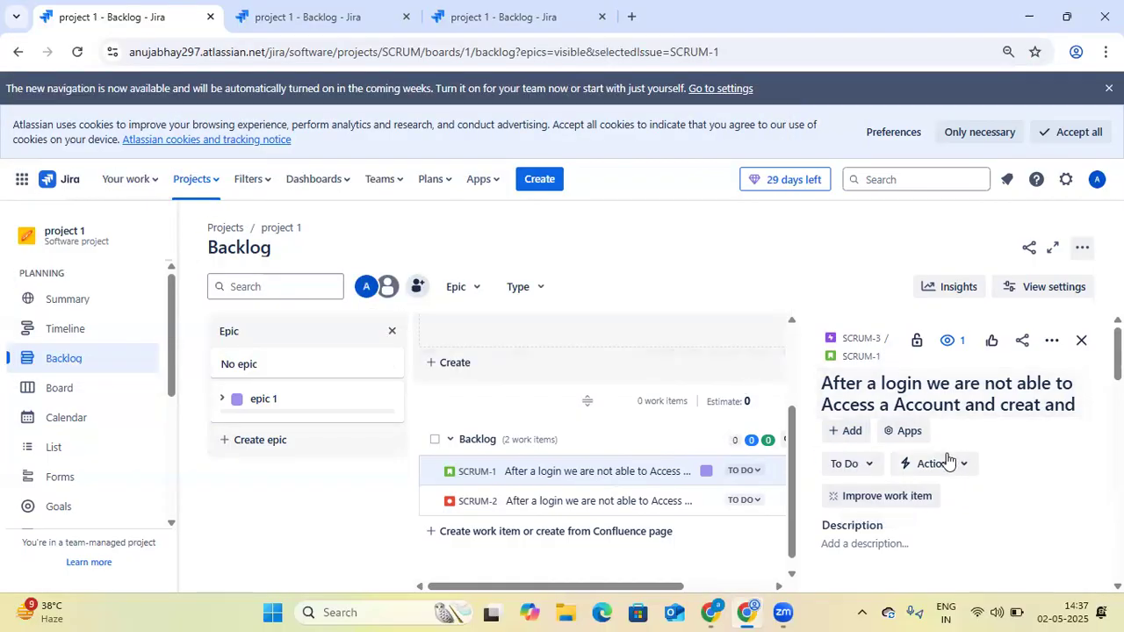
pyautogui.scroll(-3, 1001, 496)
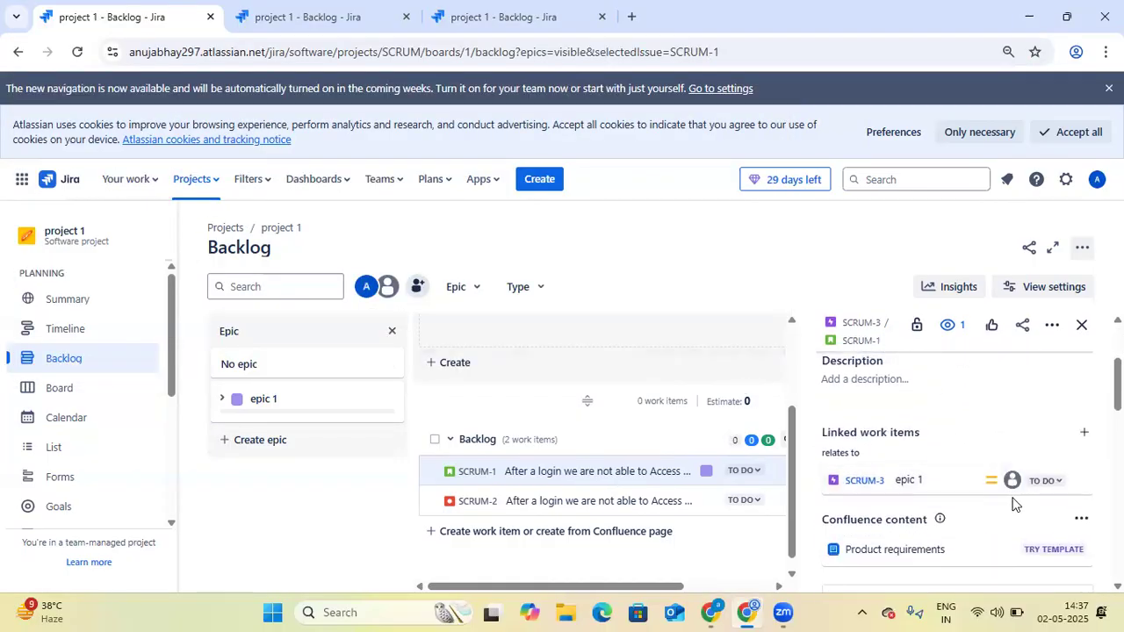
pyautogui.scroll(4, 993, 482)
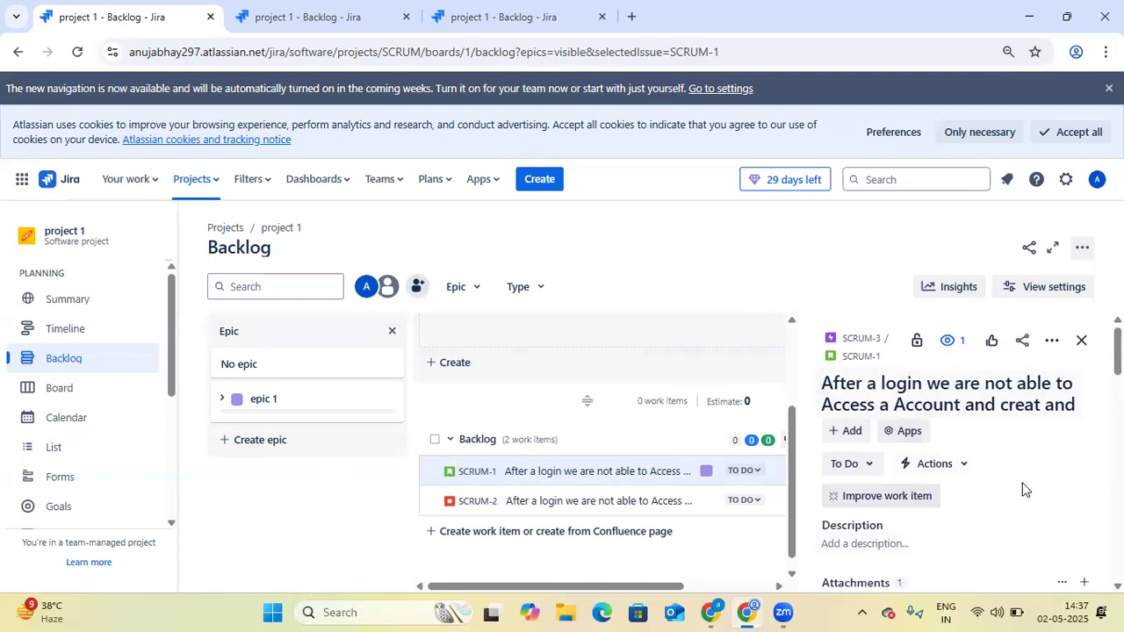
pyautogui.click(849, 433)
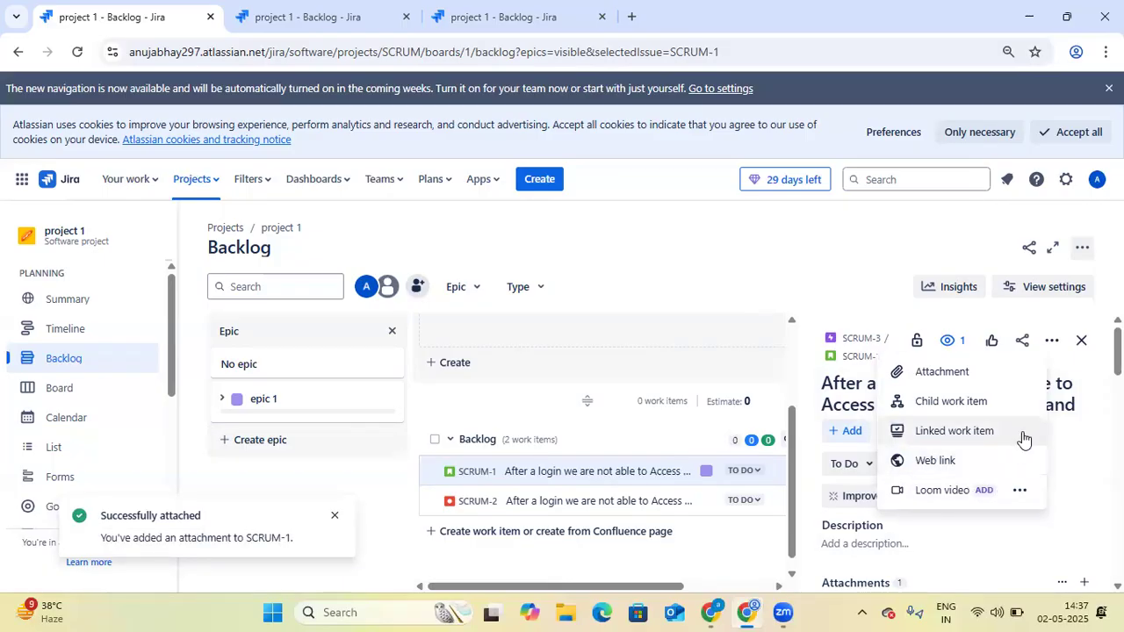
pyautogui.click(1020, 490)
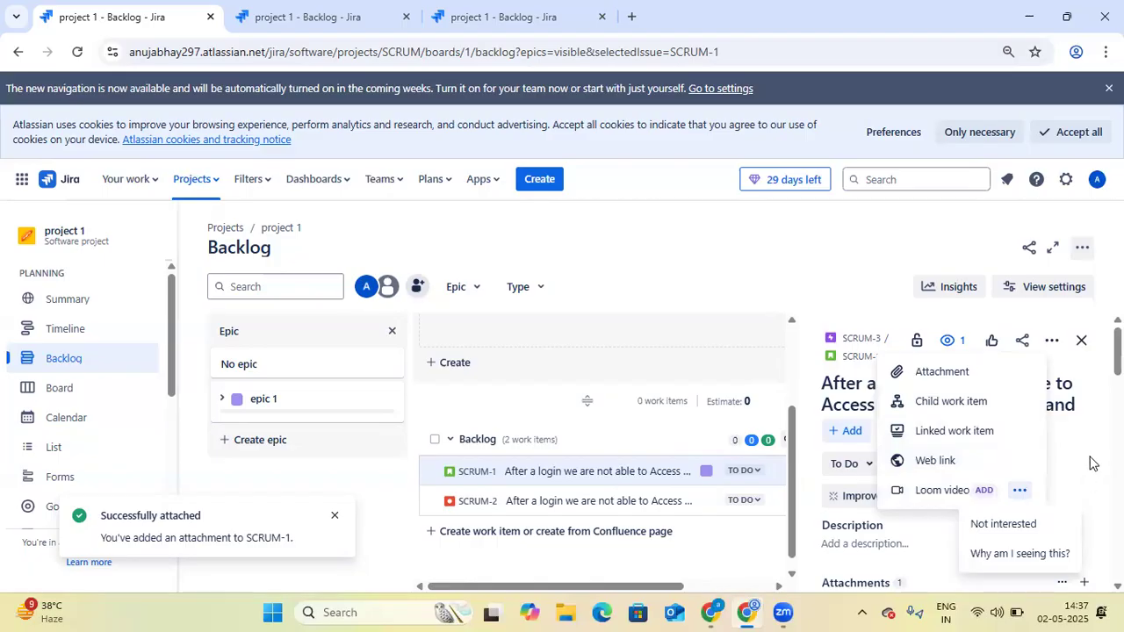
pyautogui.click(989, 403)
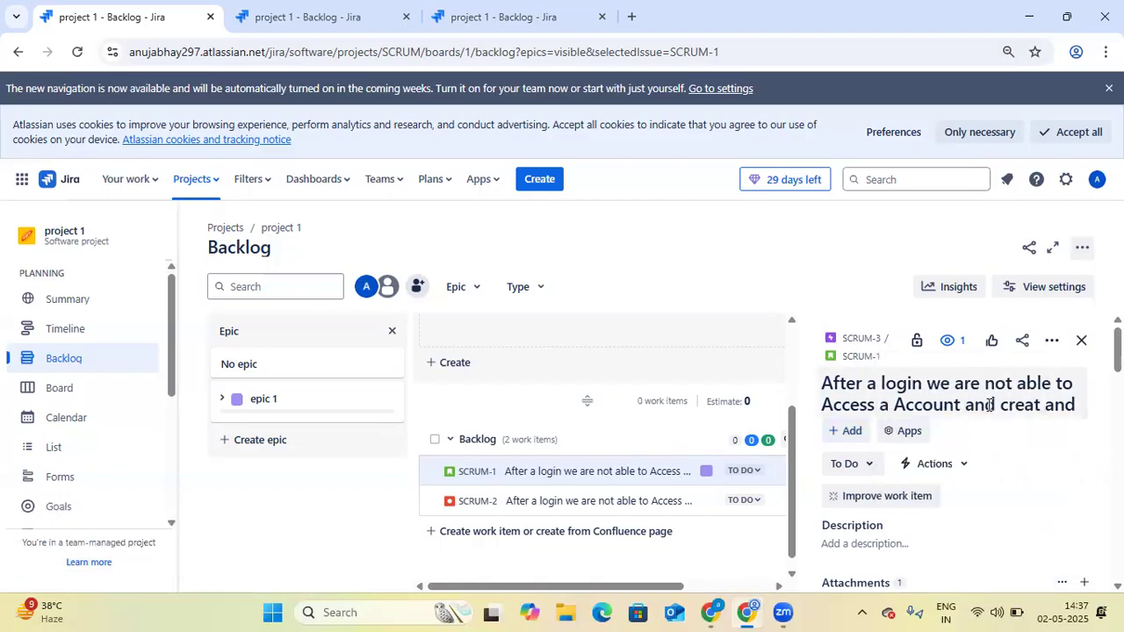
pyautogui.scroll(5, 1023, 397)
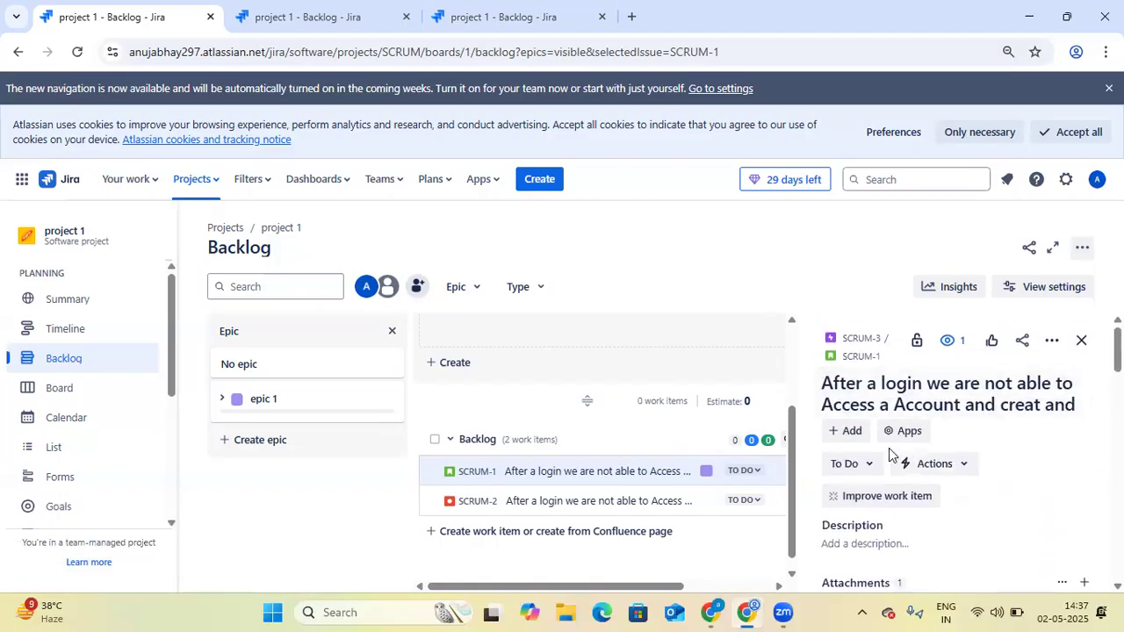
# - Create a child subtask named "task 1" under SCRUM-1
pyautogui.click(849, 432)
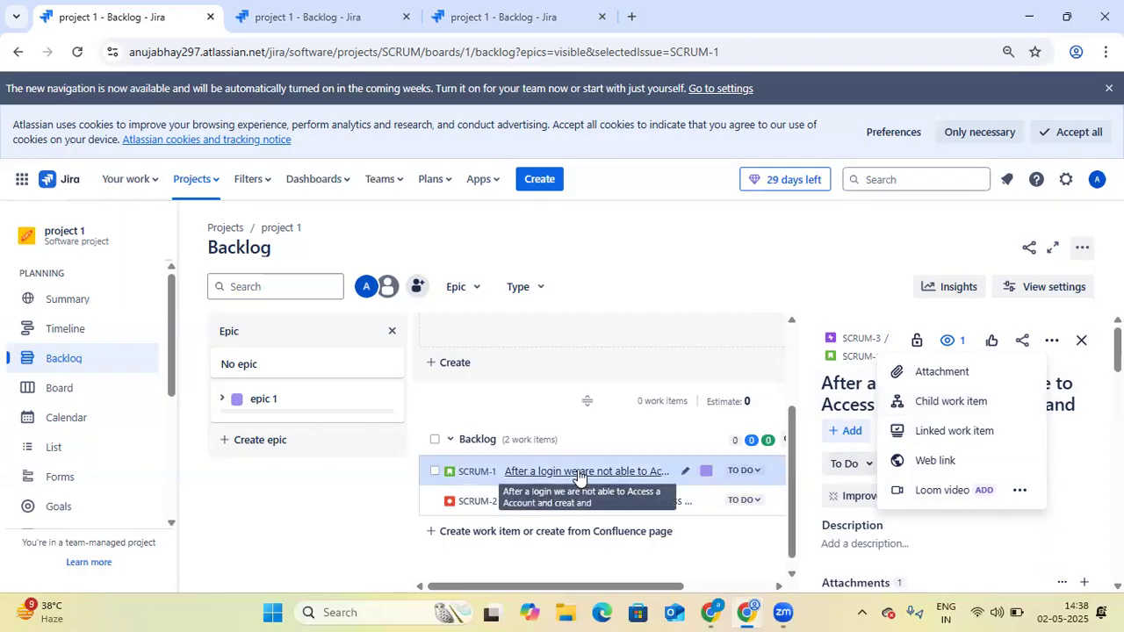
pyautogui.click(951, 401)
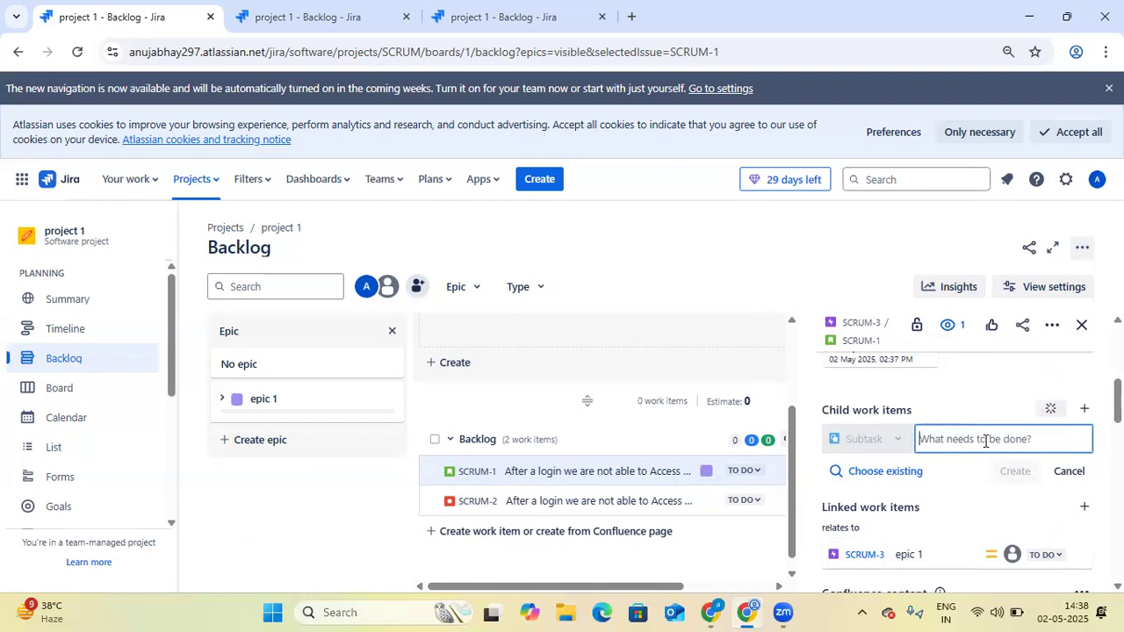
pyautogui.write('task 1')
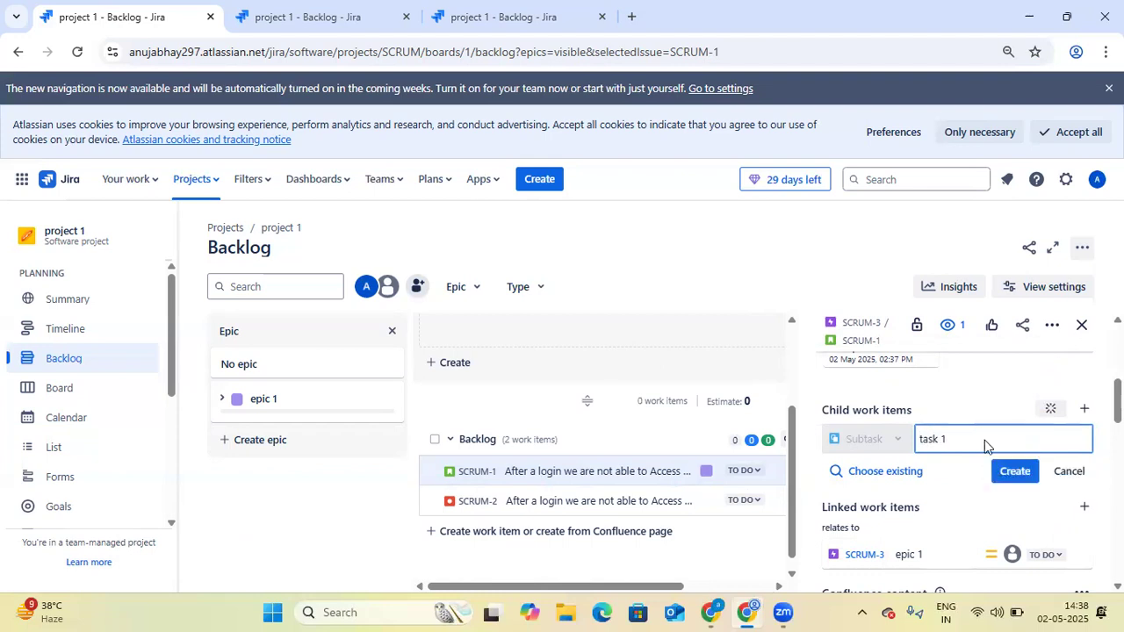
pyautogui.press('Return')
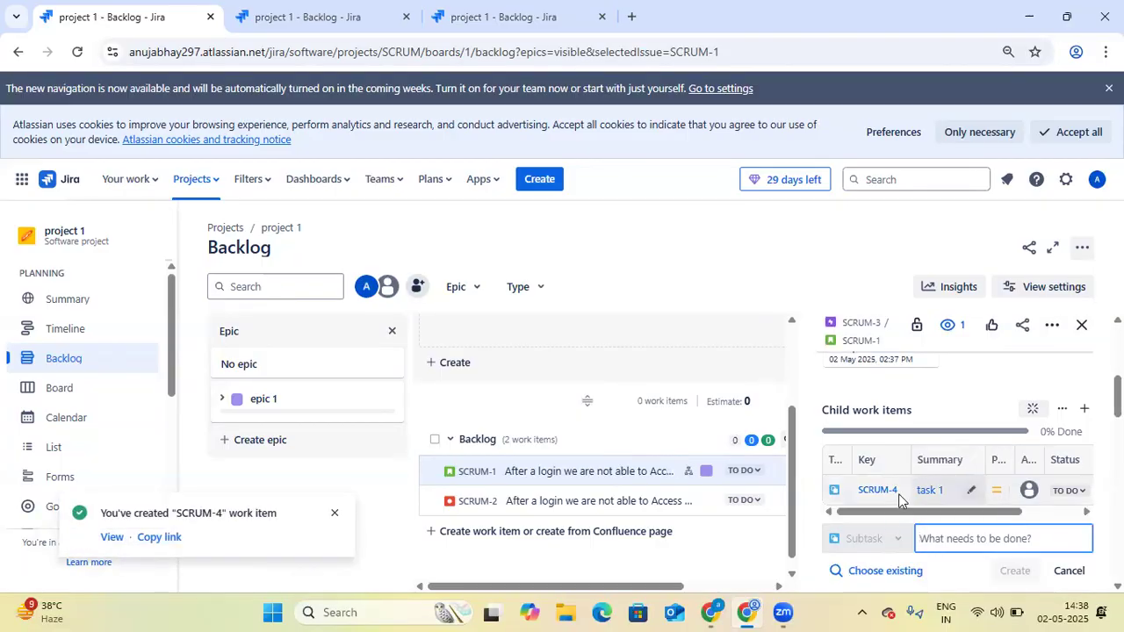
pyautogui.scroll(5, 957, 439)
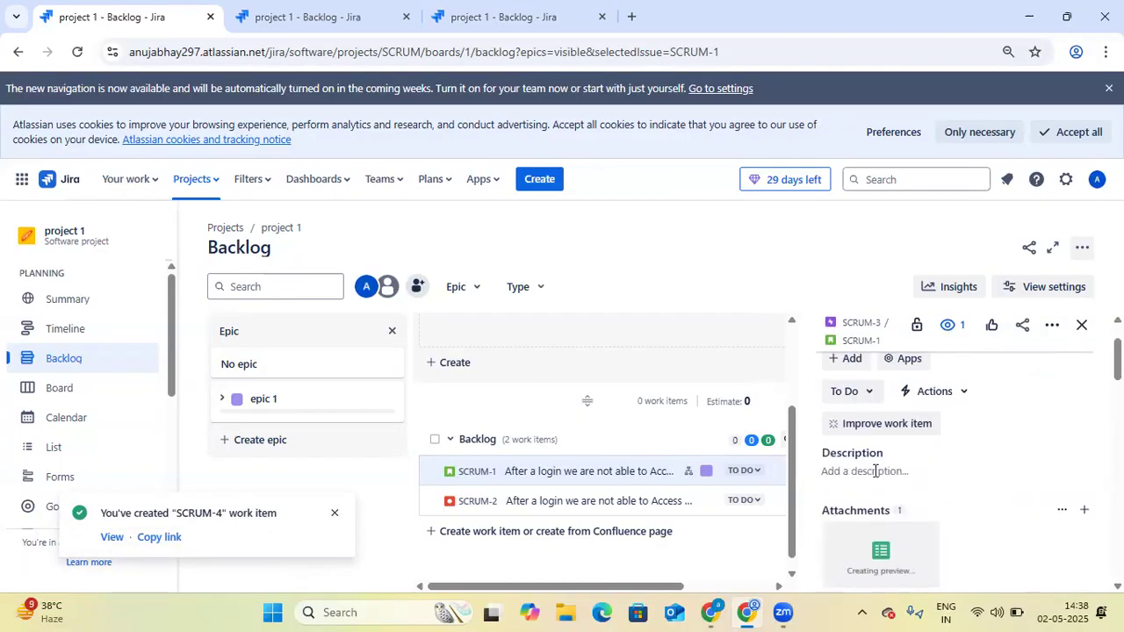
pyautogui.scroll(2, 966, 463)
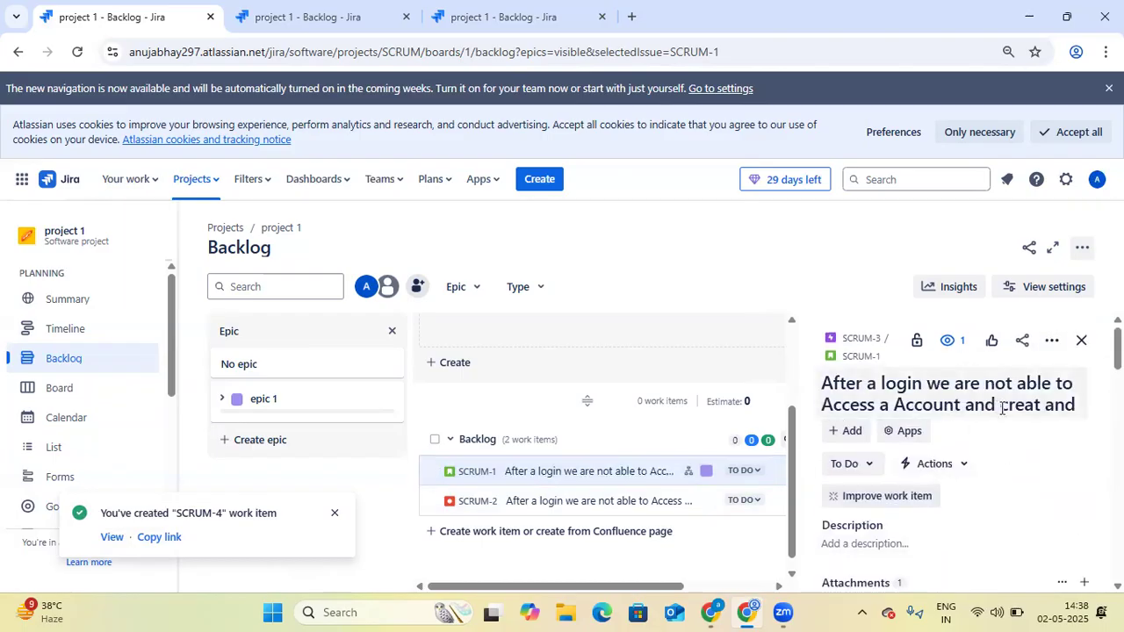
# - Try to edit the priority of subtask task 1 in SCRUM-1's child work items and reload the backlog page
pyautogui.scroll(-5, 1003, 407)
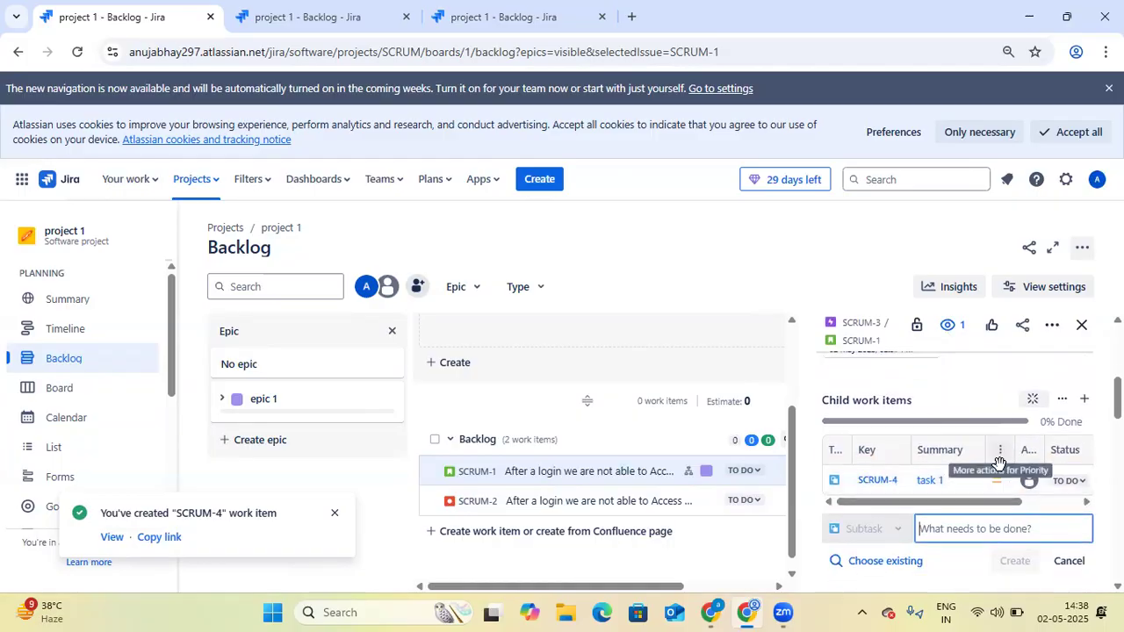
pyautogui.click(996, 486)
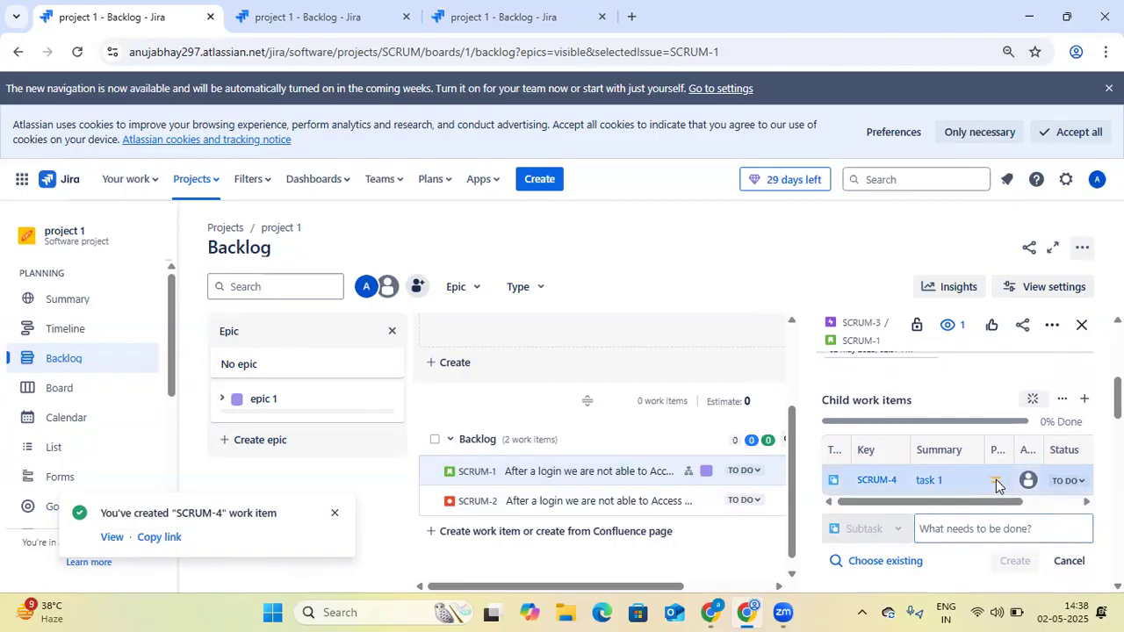
pyautogui.scroll(-2, 996, 478)
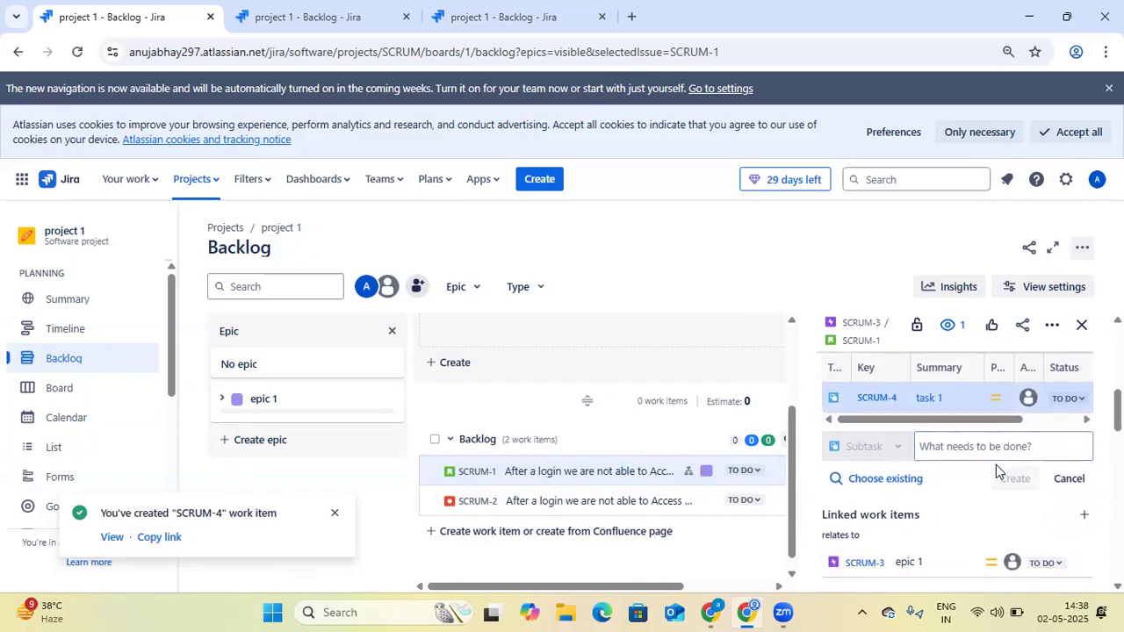
pyautogui.scroll(1, 998, 439)
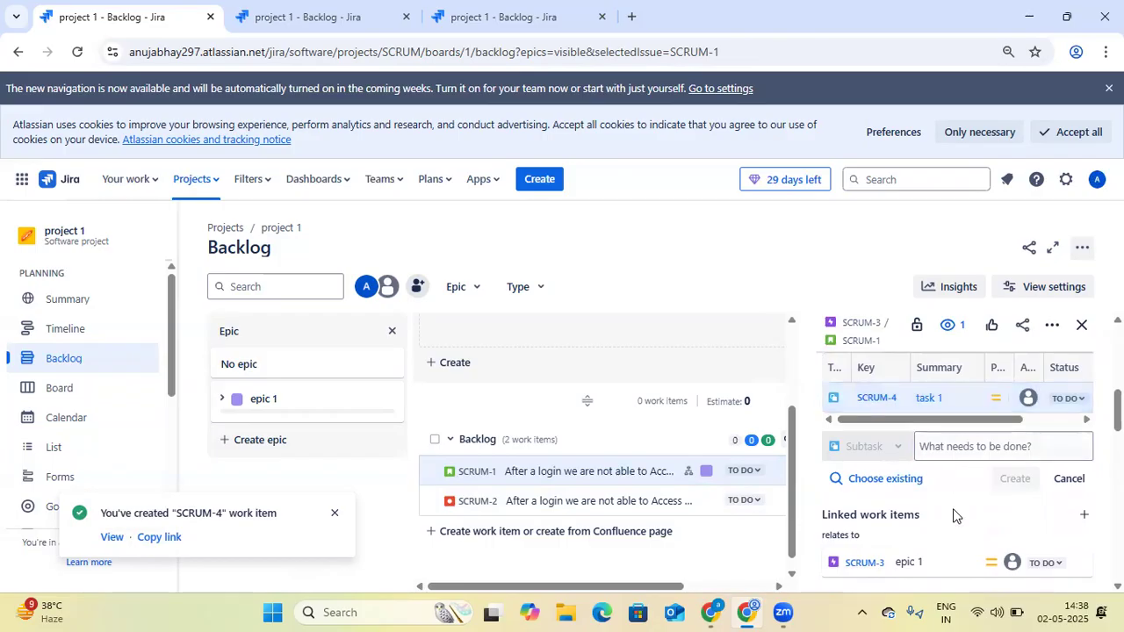
pyautogui.click(77, 52)
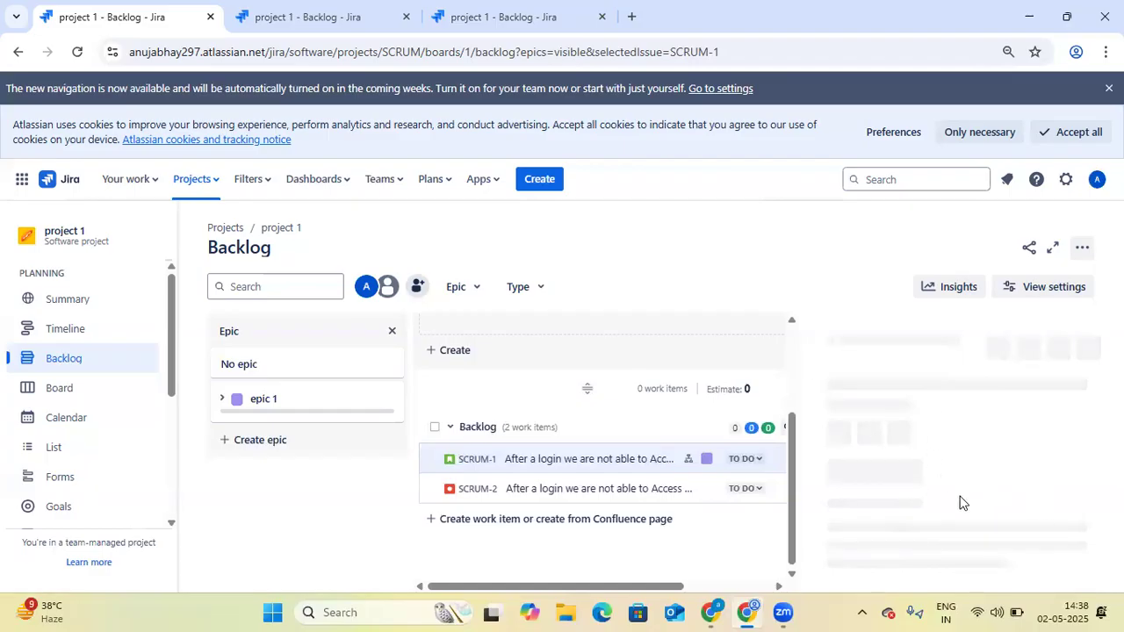
# - Assign the subtask task 1 in SCRUM-1's child work items to a team member
pyautogui.scroll(-2, 1054, 460)
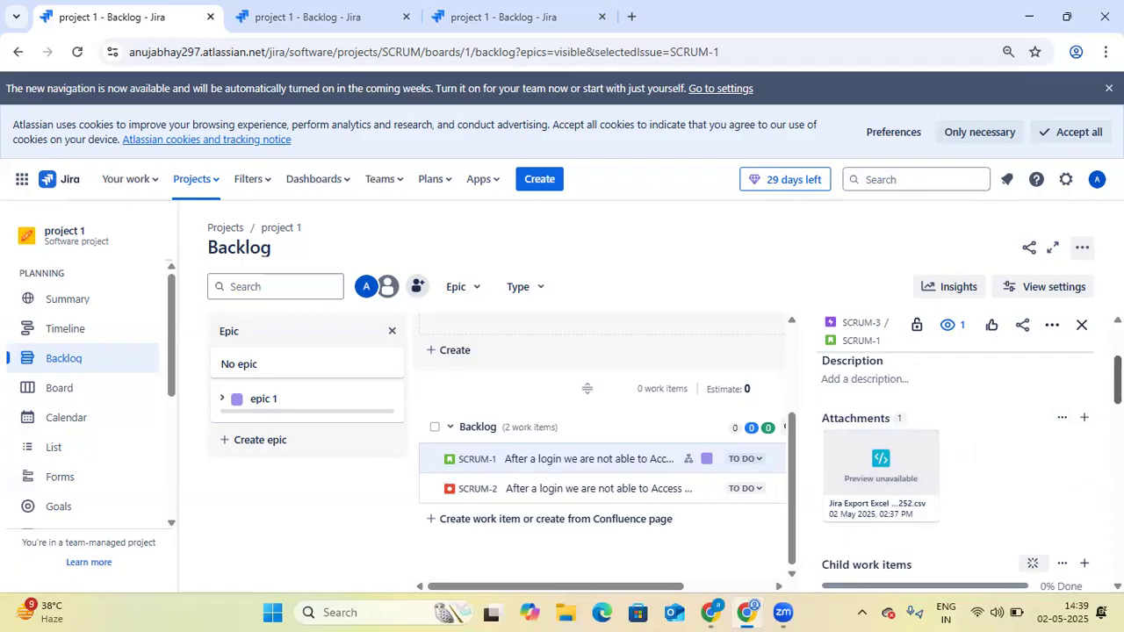
pyautogui.scroll(-3, 1019, 470)
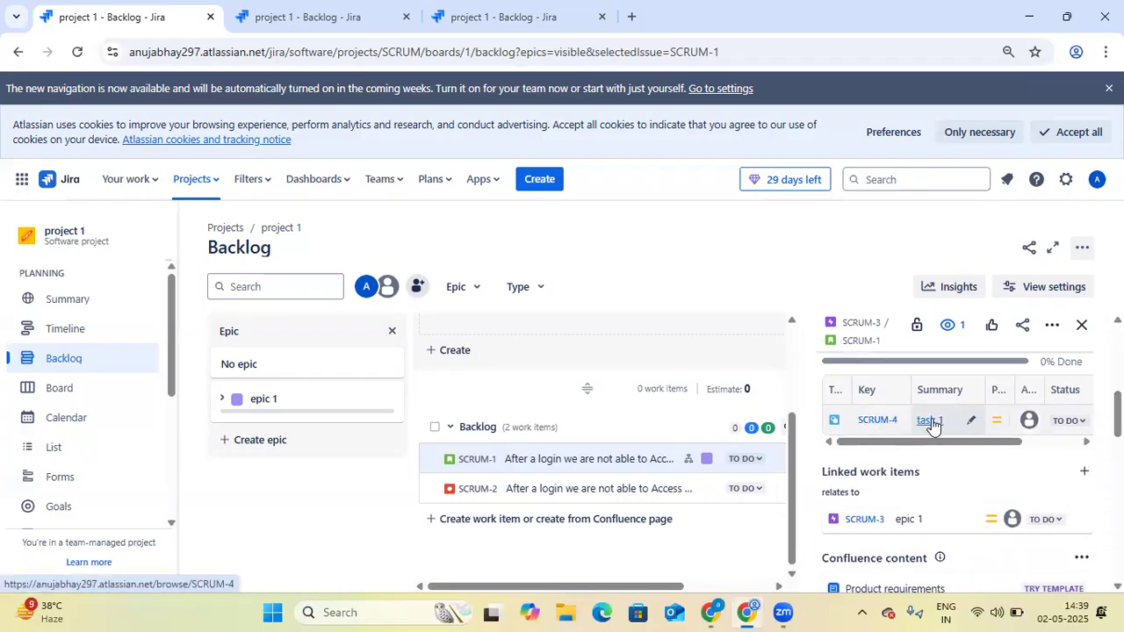
pyautogui.click(1033, 427)
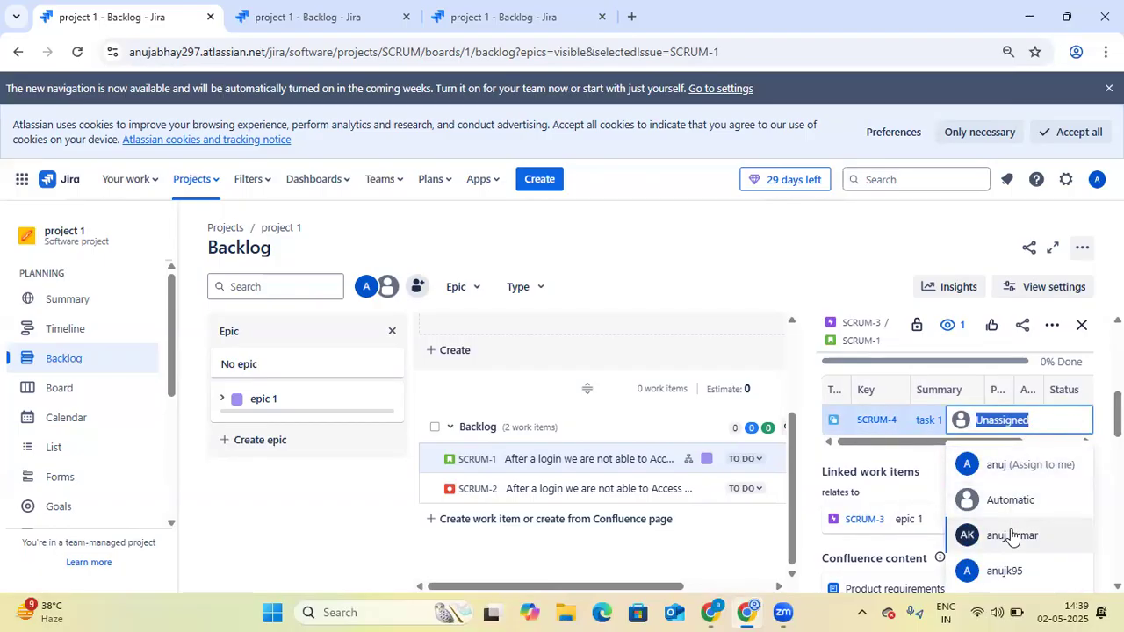
pyautogui.click(1012, 536)
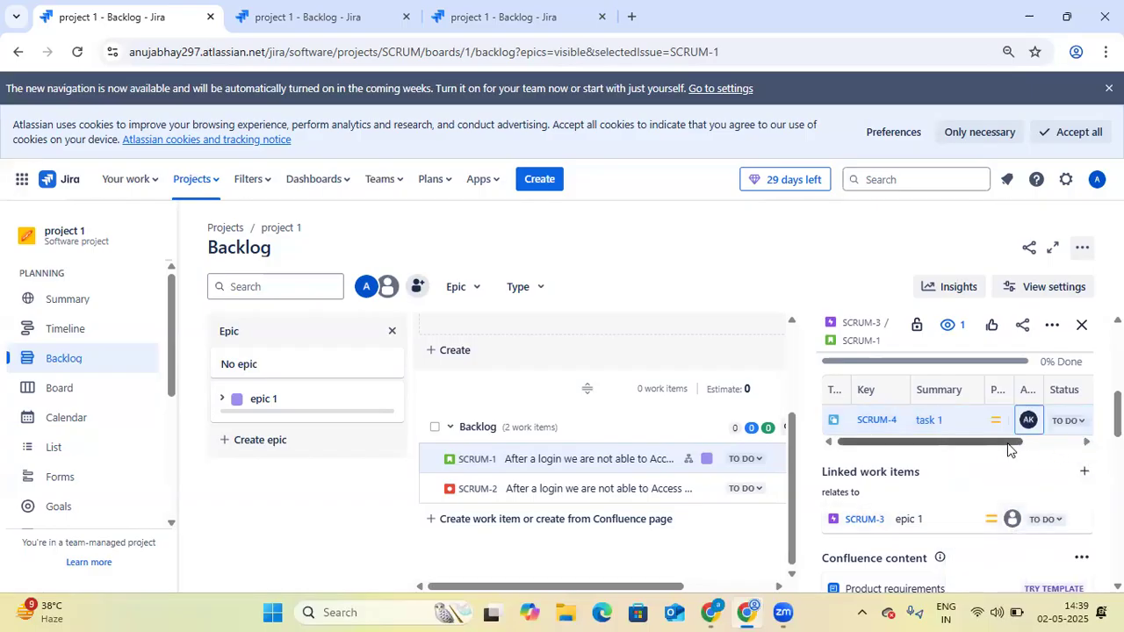
# - Set the status of subtask task 1 to In Progress in SCRUM-1's child work items
pyautogui.moveTo(1012, 447); pyautogui.dragTo(1082, 446)
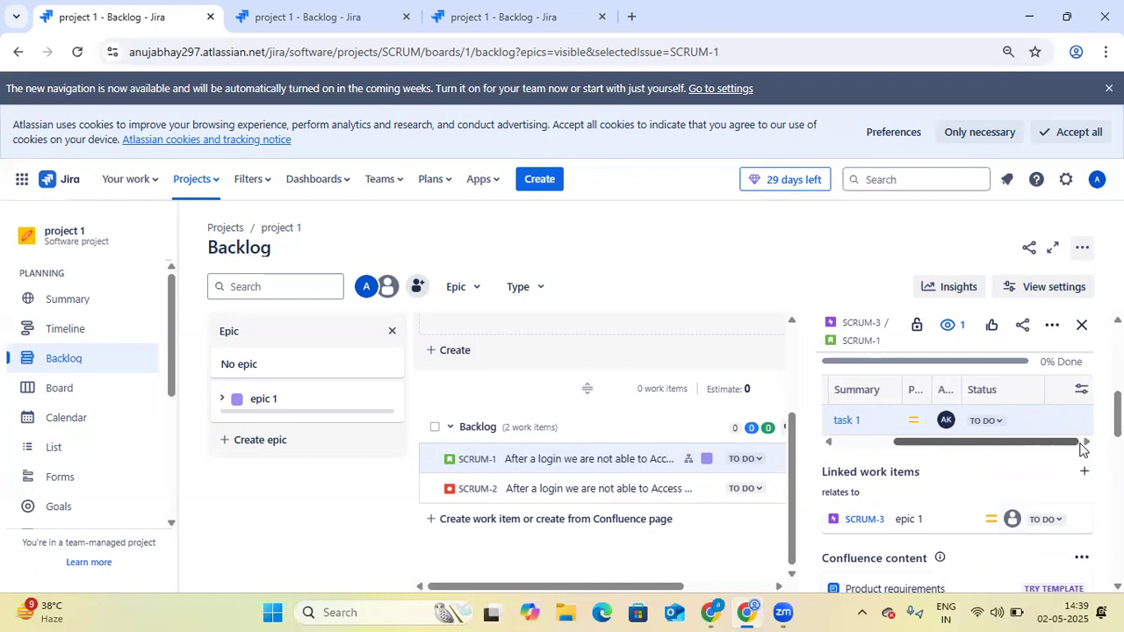
pyautogui.click(992, 421)
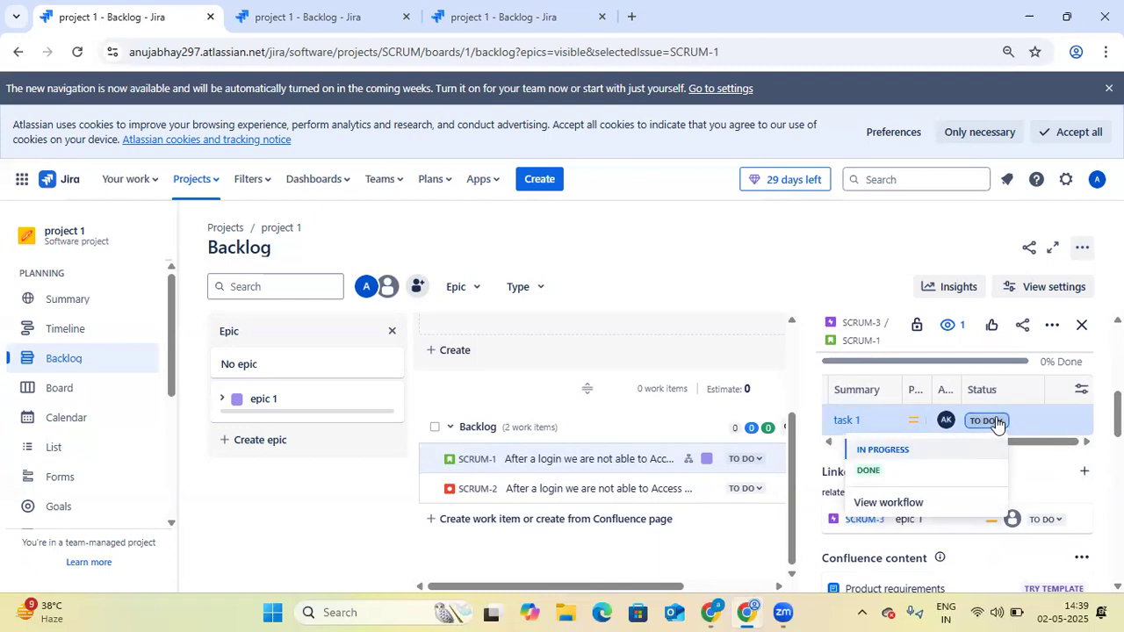
pyautogui.click(933, 451)
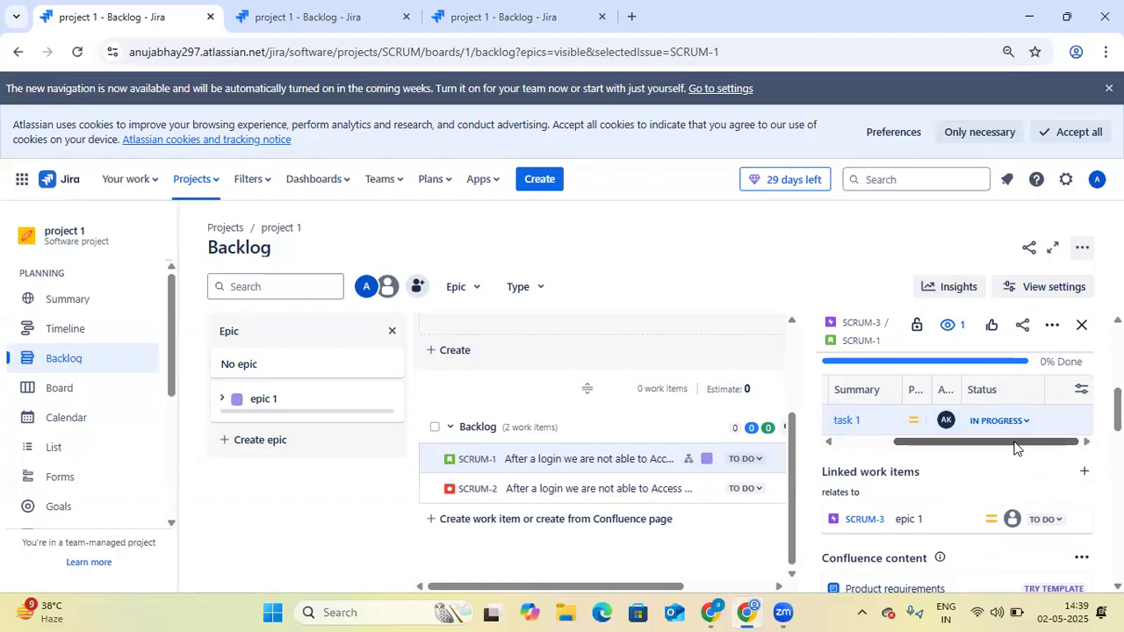
pyautogui.moveTo(1014, 443); pyautogui.dragTo(908, 447)
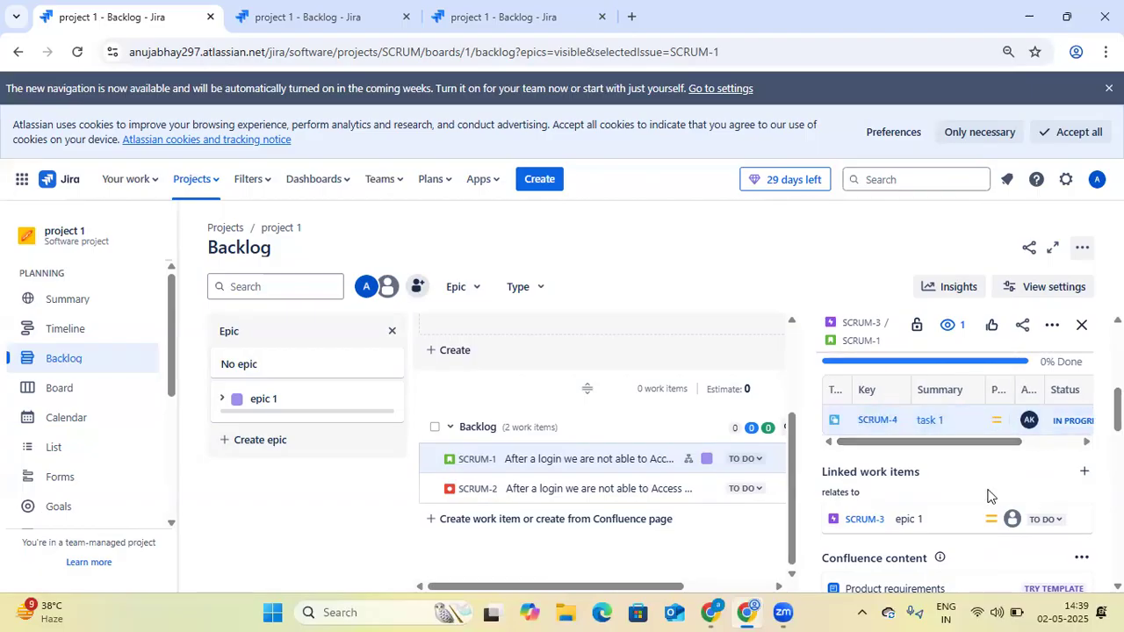
# - Review the content types that can be added to SCRUM-1, its detail fields and the assignee choices
pyautogui.scroll(5, 1028, 416)
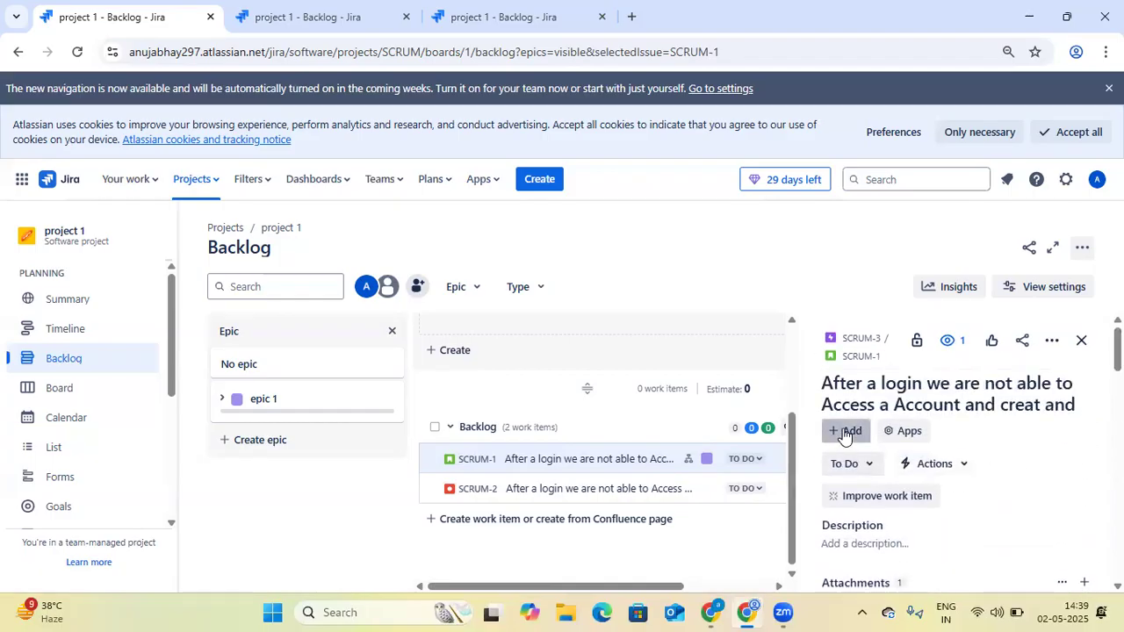
pyautogui.click(841, 430)
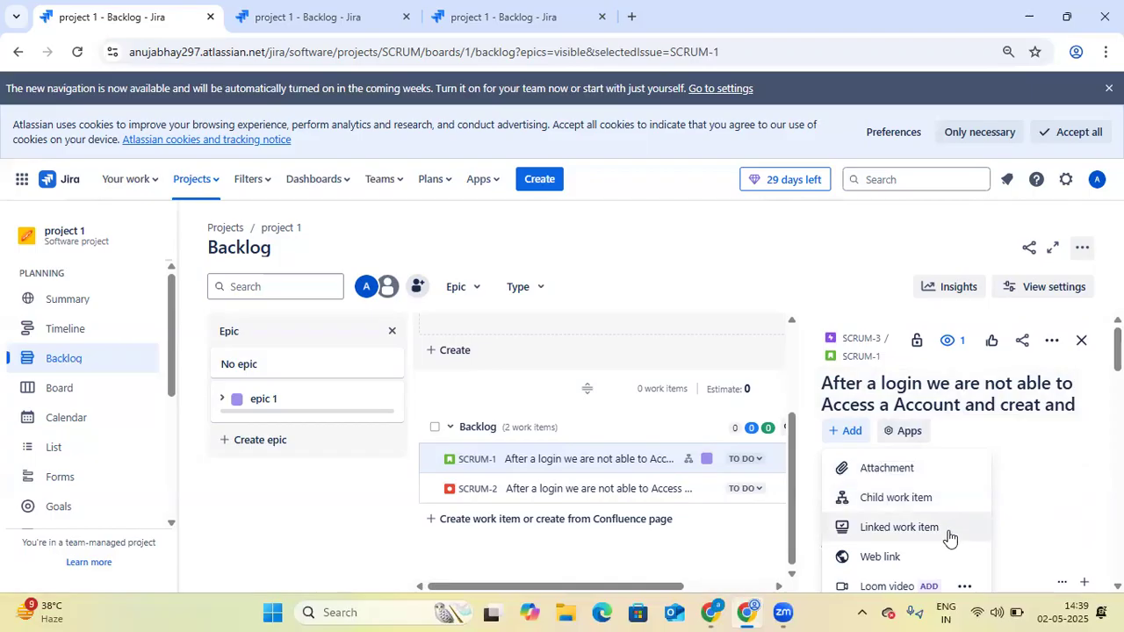
pyautogui.scroll(-1, 1037, 492)
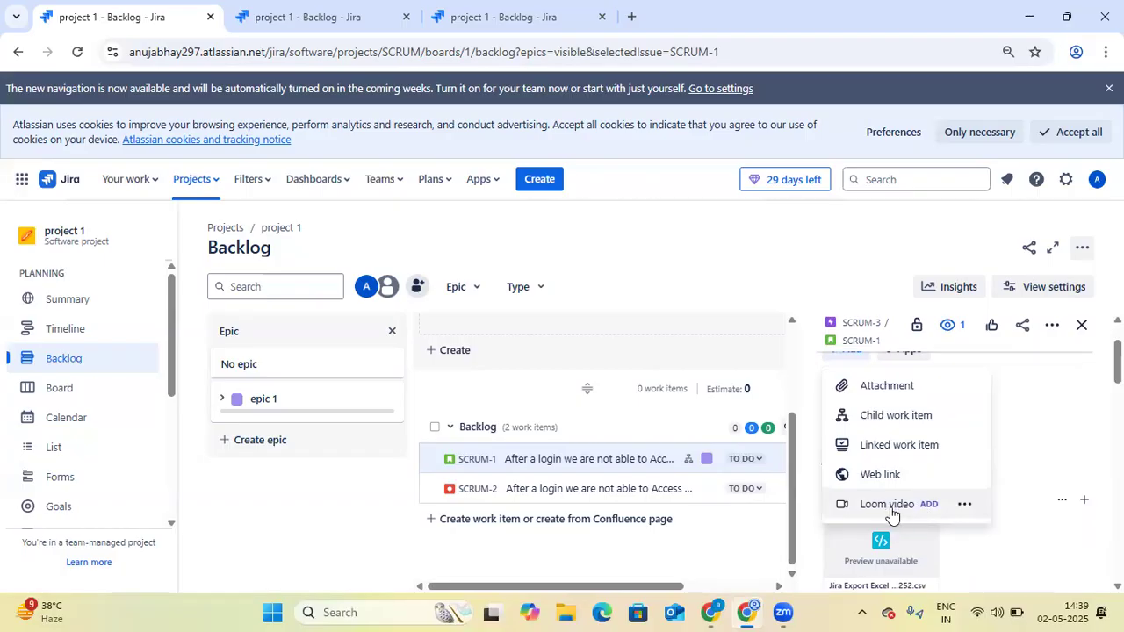
pyautogui.click(1062, 436)
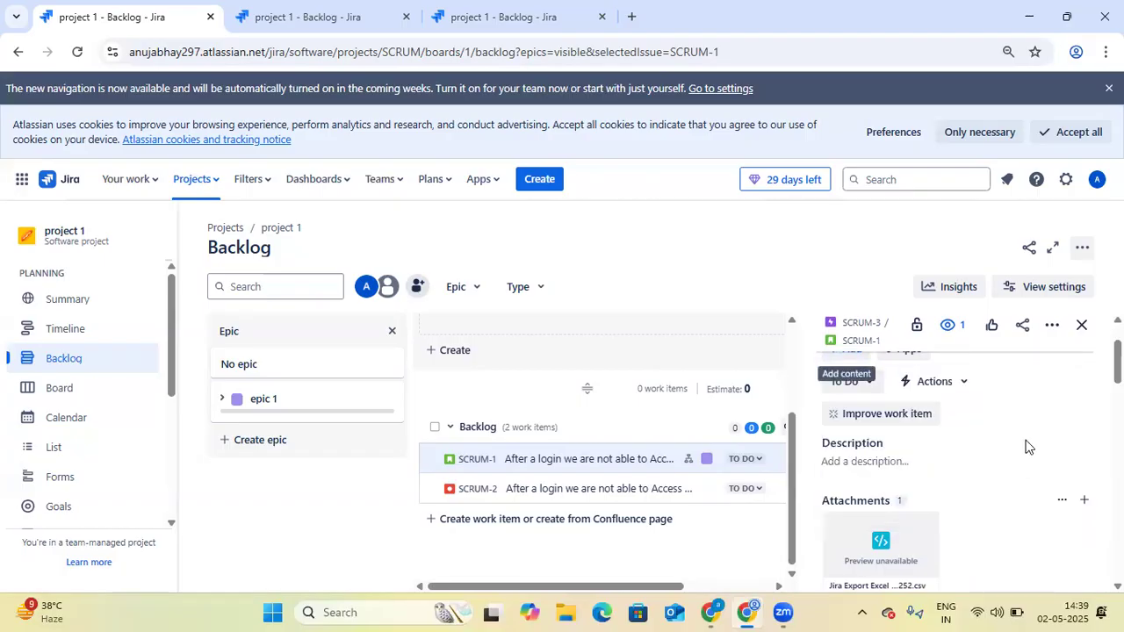
pyautogui.scroll(-1, 1026, 447)
pyautogui.scroll(-3, 1026, 447)
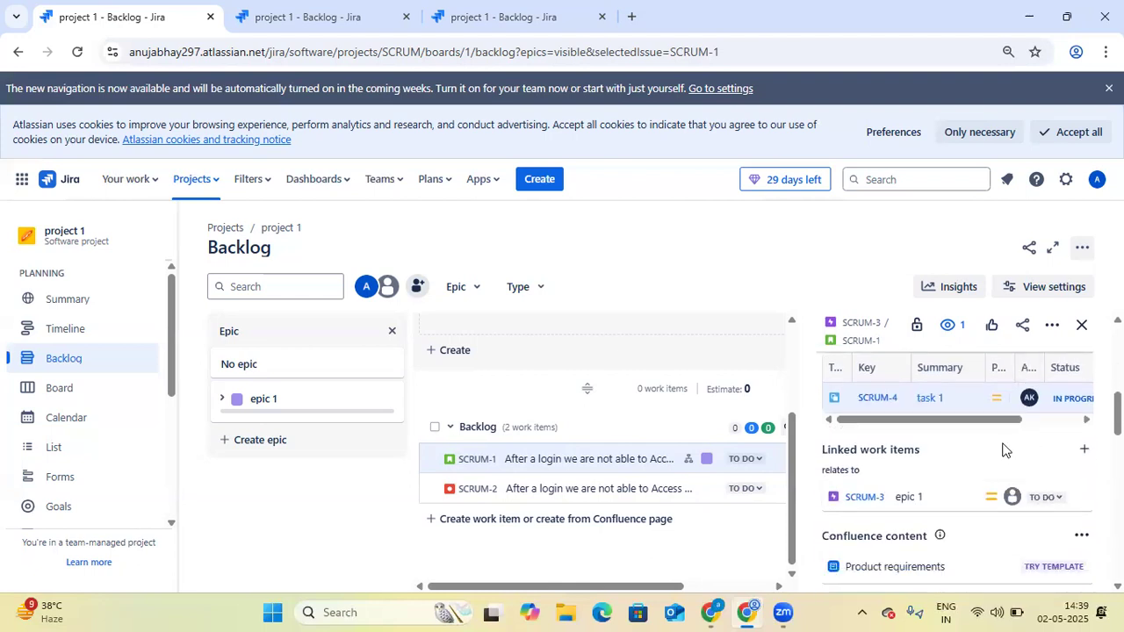
pyautogui.scroll(-2, 1019, 448)
pyautogui.scroll(-2, 1004, 449)
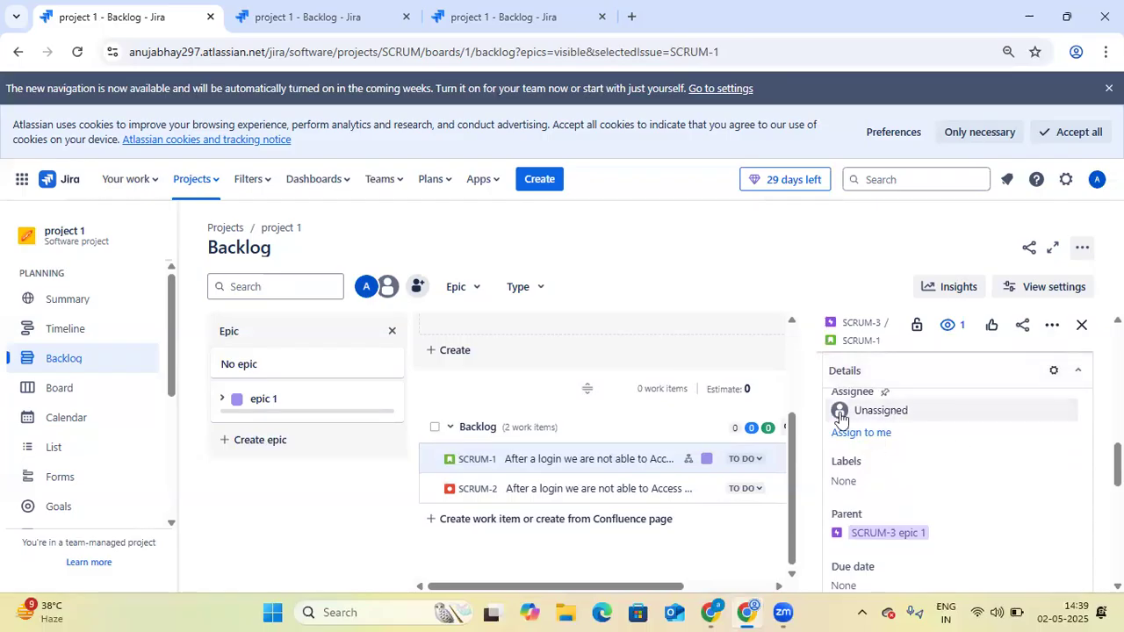
pyautogui.click(840, 419)
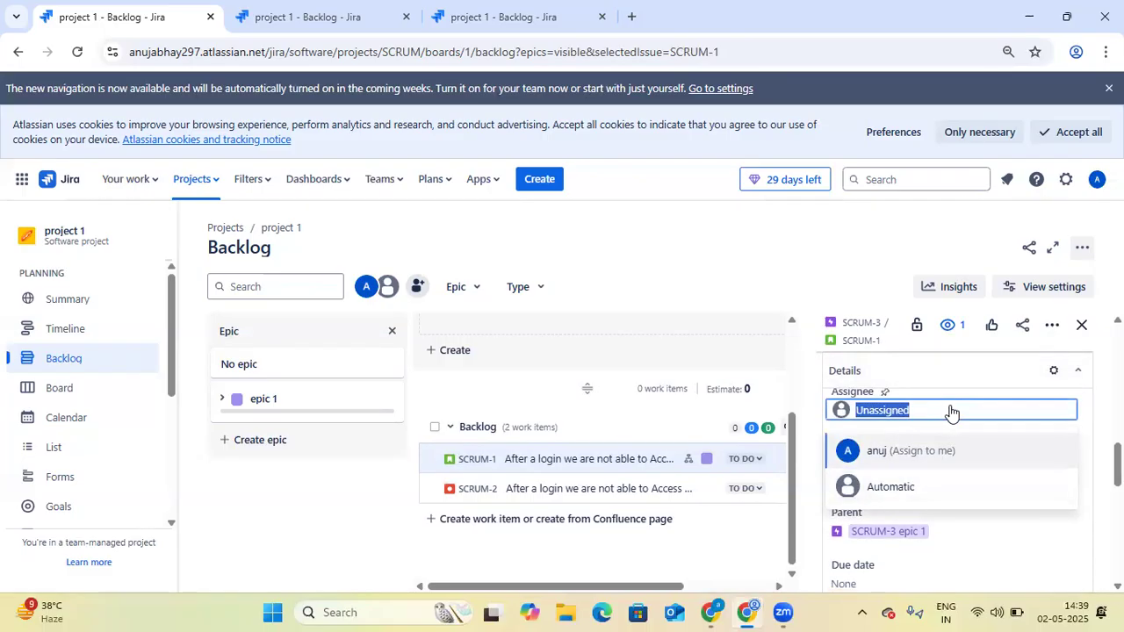
pyautogui.scroll(-5, 966, 439)
pyautogui.scroll(5, 981, 475)
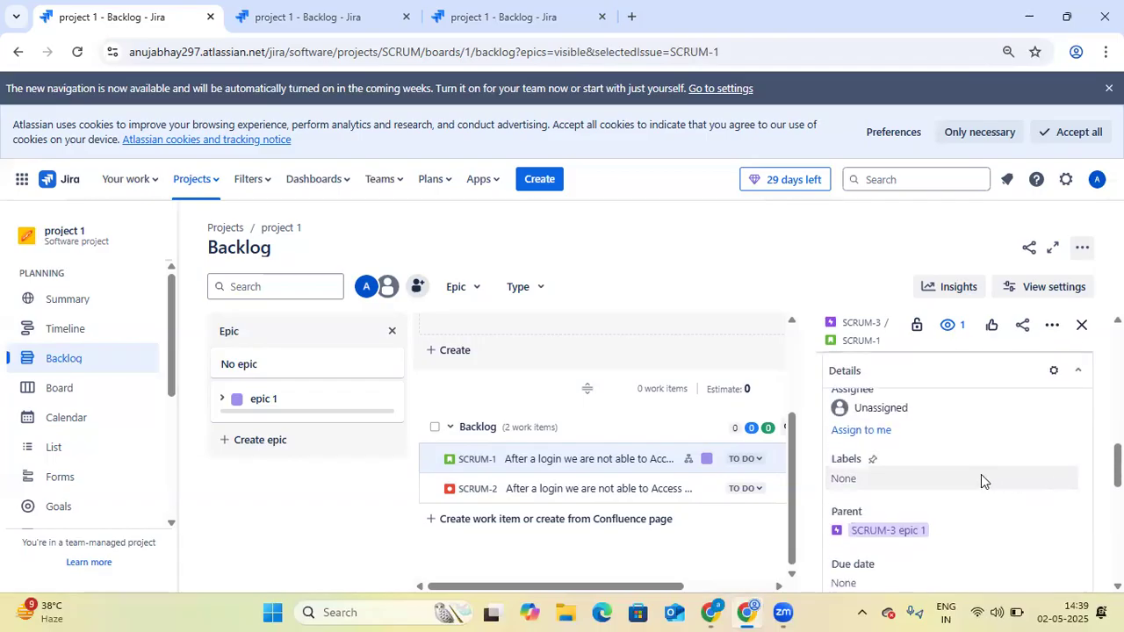
# - Set SCRUM-1's due date to May 5, 2025 and assign the work item to team 1
pyautogui.scroll(-1, 969, 470)
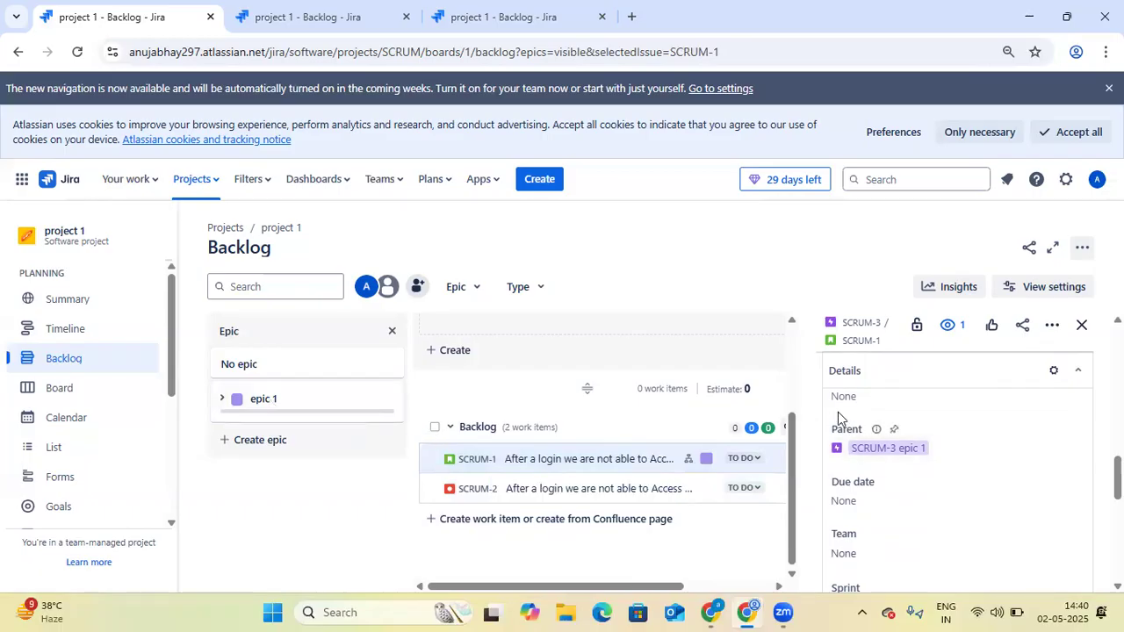
pyautogui.click(872, 509)
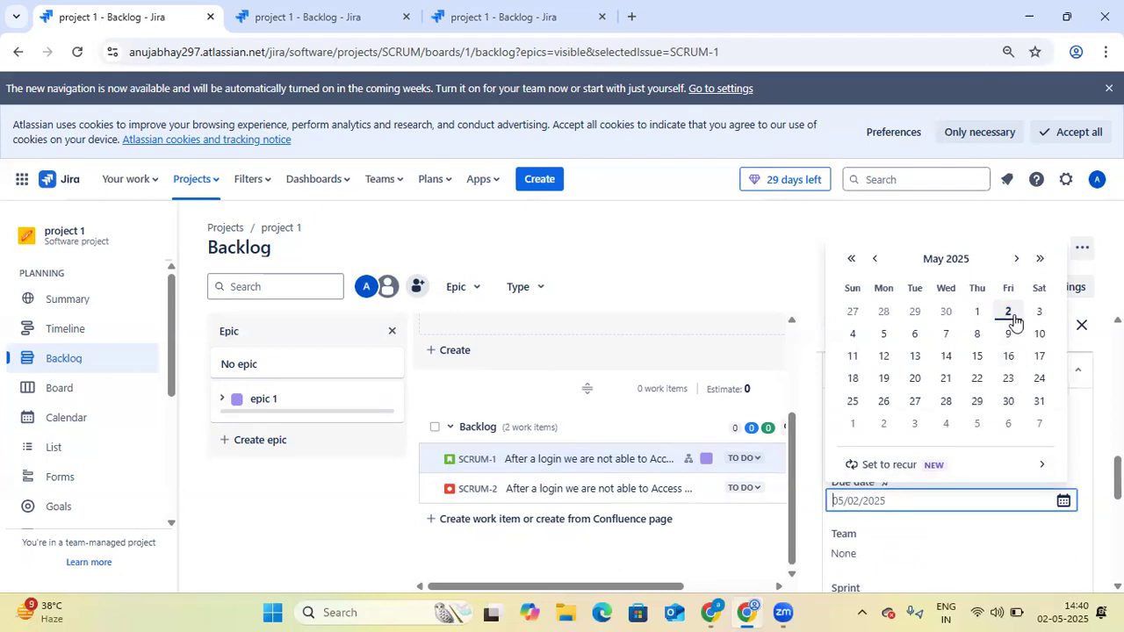
pyautogui.click(893, 343)
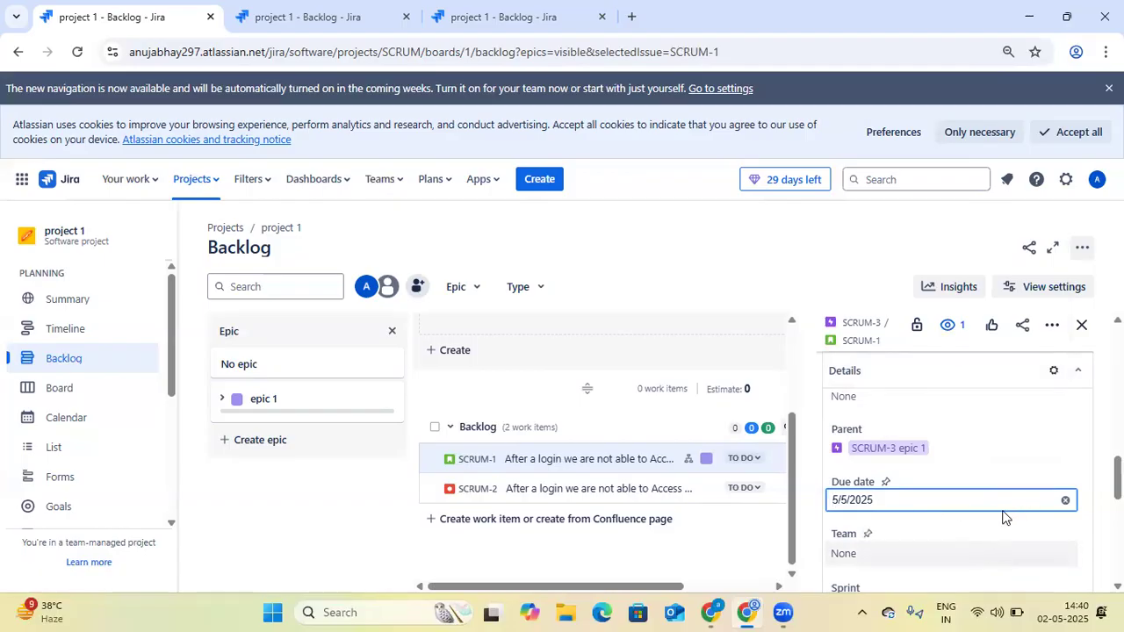
pyautogui.scroll(-1, 1023, 465)
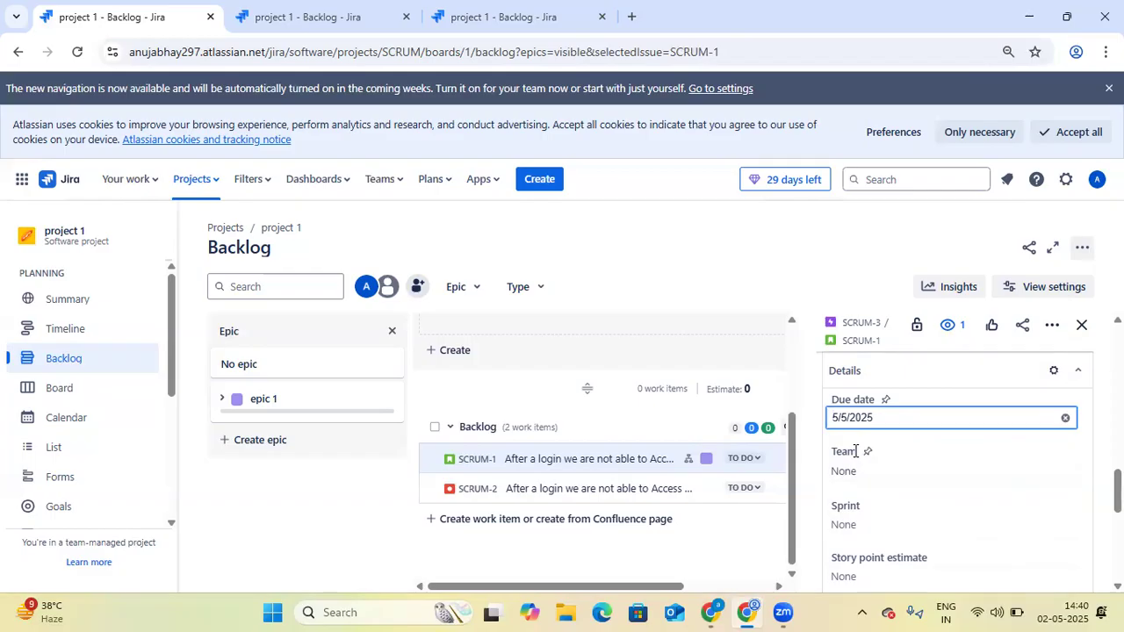
pyautogui.click(900, 475)
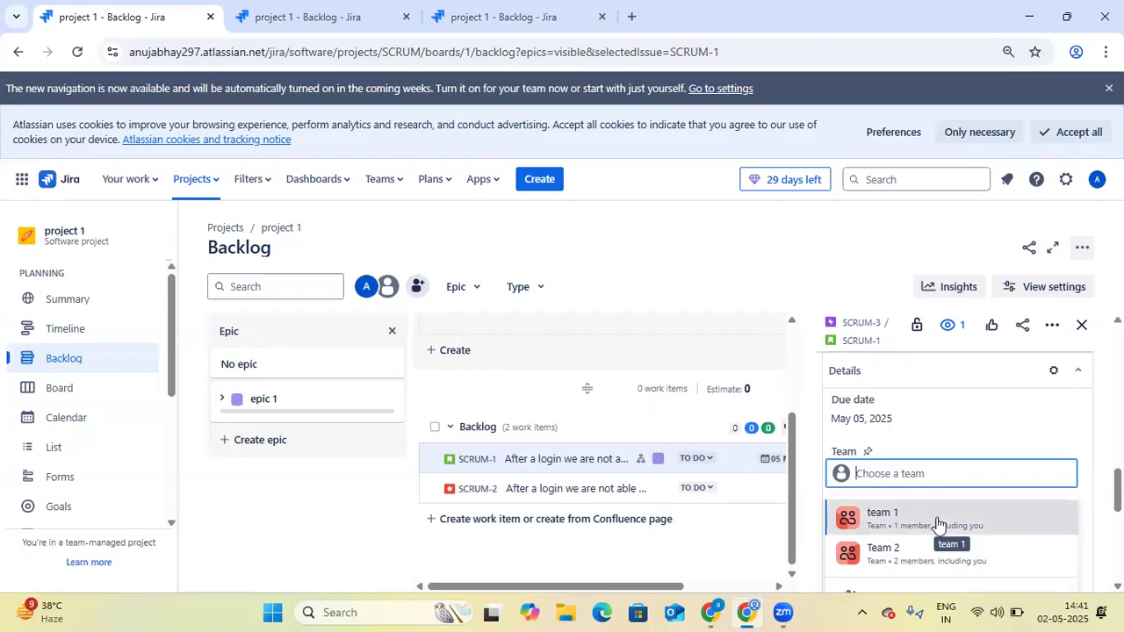
pyautogui.click(939, 522)
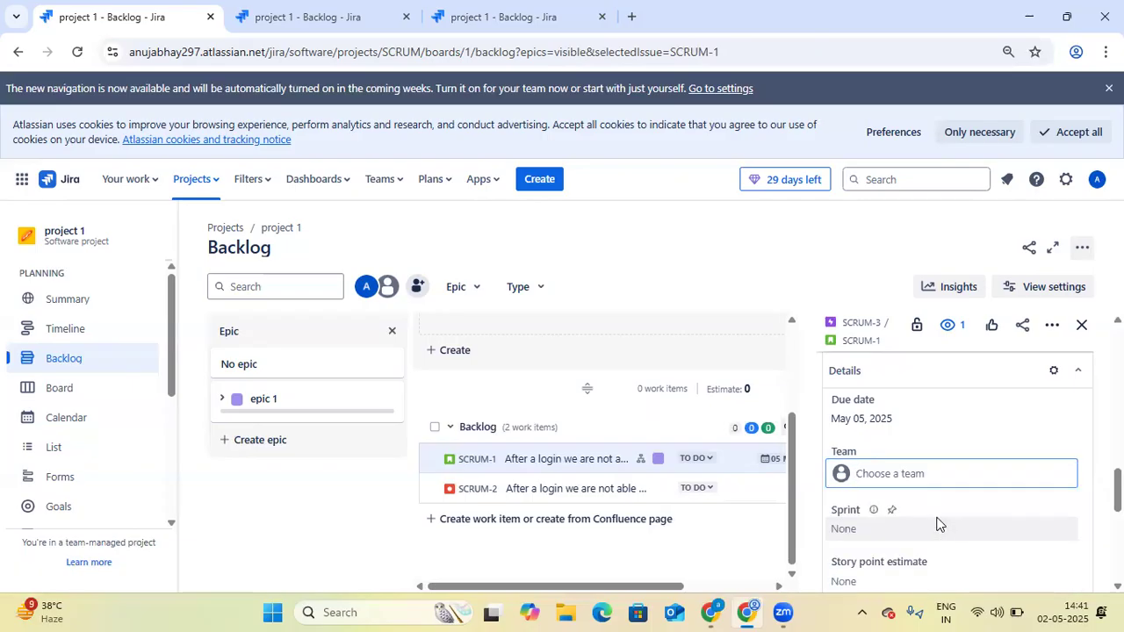
# - Check the sprint choices for SCRUM-1 and set its story point estimate to 5
pyautogui.click(876, 521)
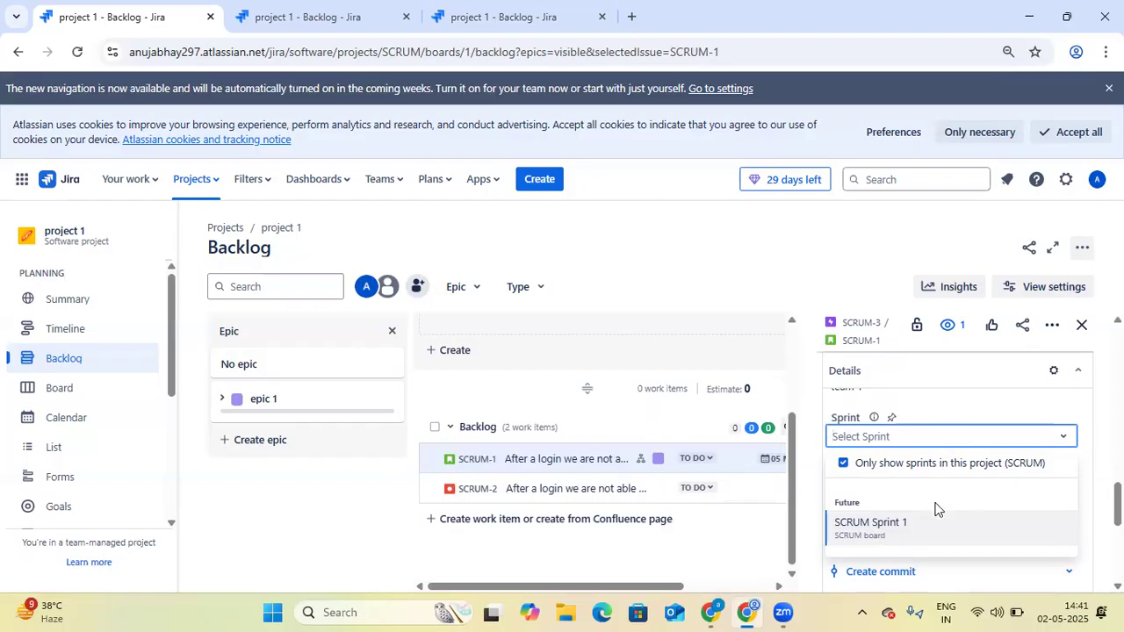
pyautogui.click(1078, 412)
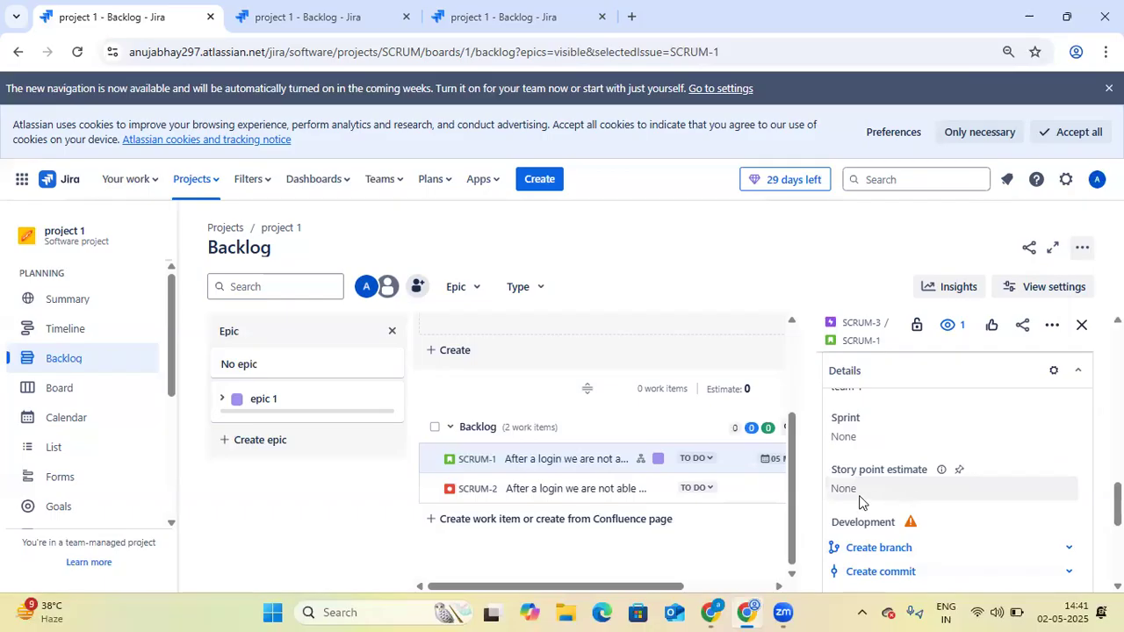
pyautogui.click(890, 497)
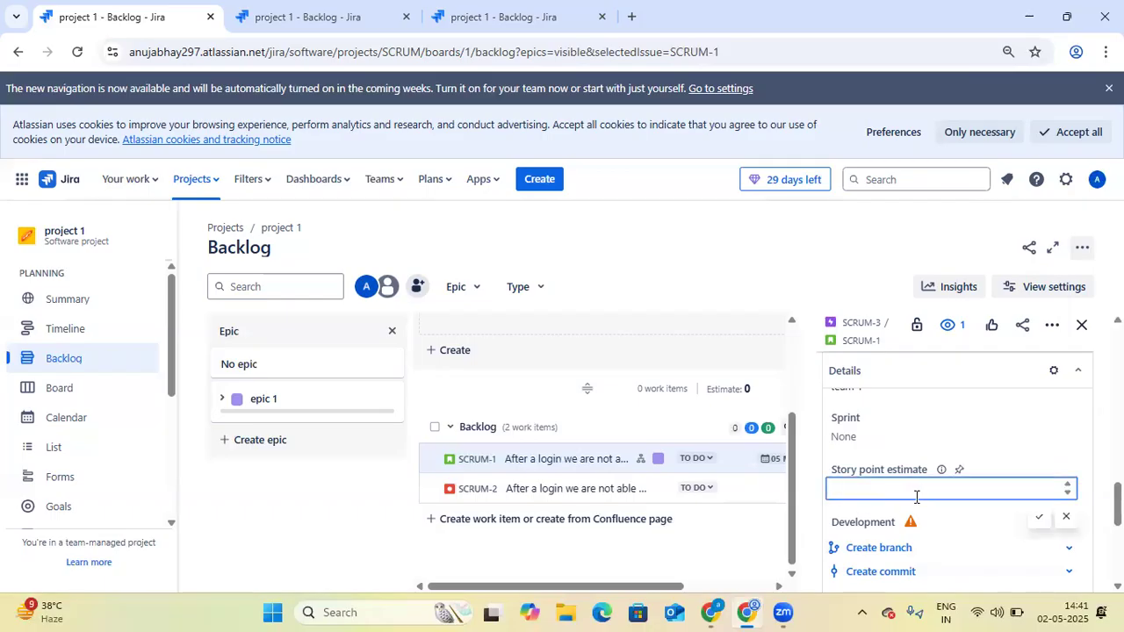
pyautogui.write('5')
pyautogui.click(1039, 517)
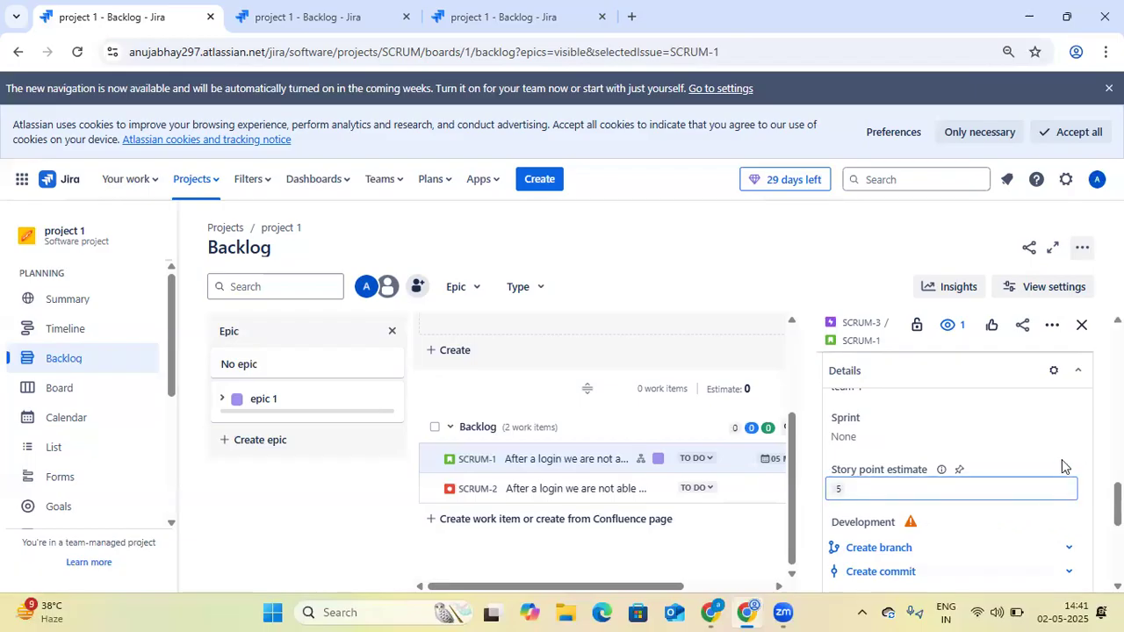
# - Review SCRUM-1's detail fields, child and linked work items, and the available activity views
pyautogui.scroll(-4, 1061, 459)
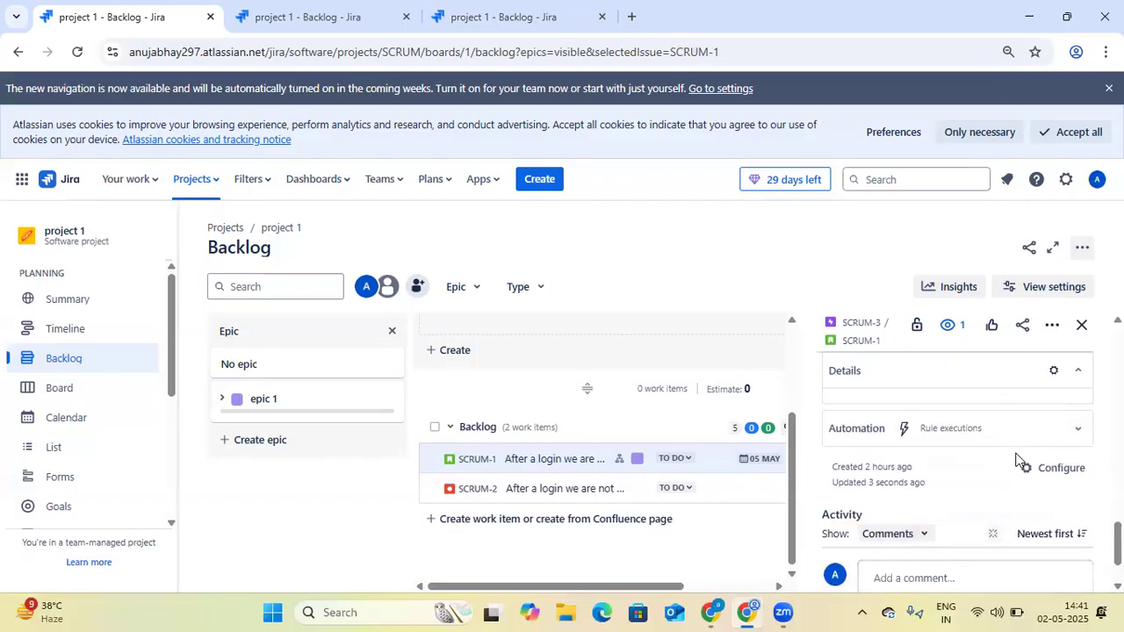
pyautogui.scroll(1, 1019, 466)
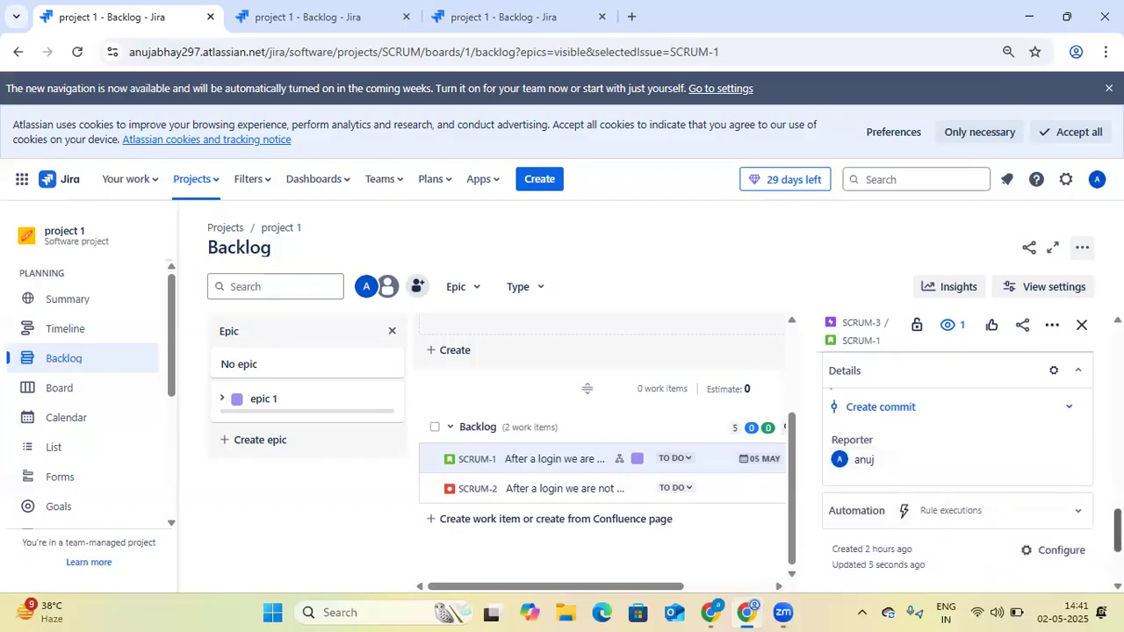
pyautogui.scroll(2, 957, 492)
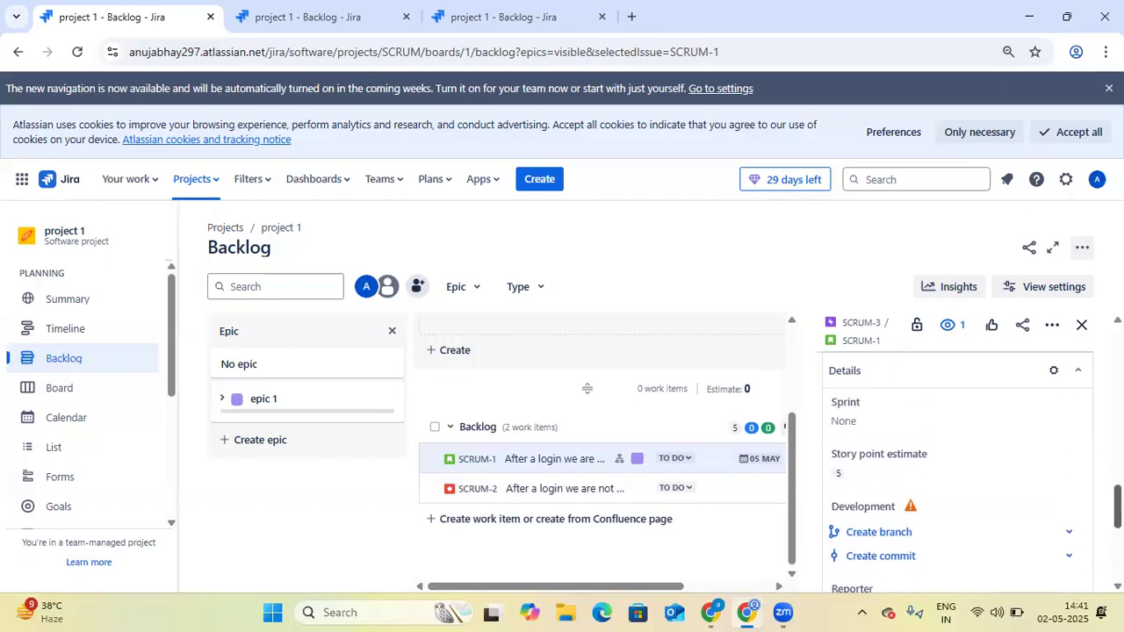
pyautogui.scroll(4, 957, 475)
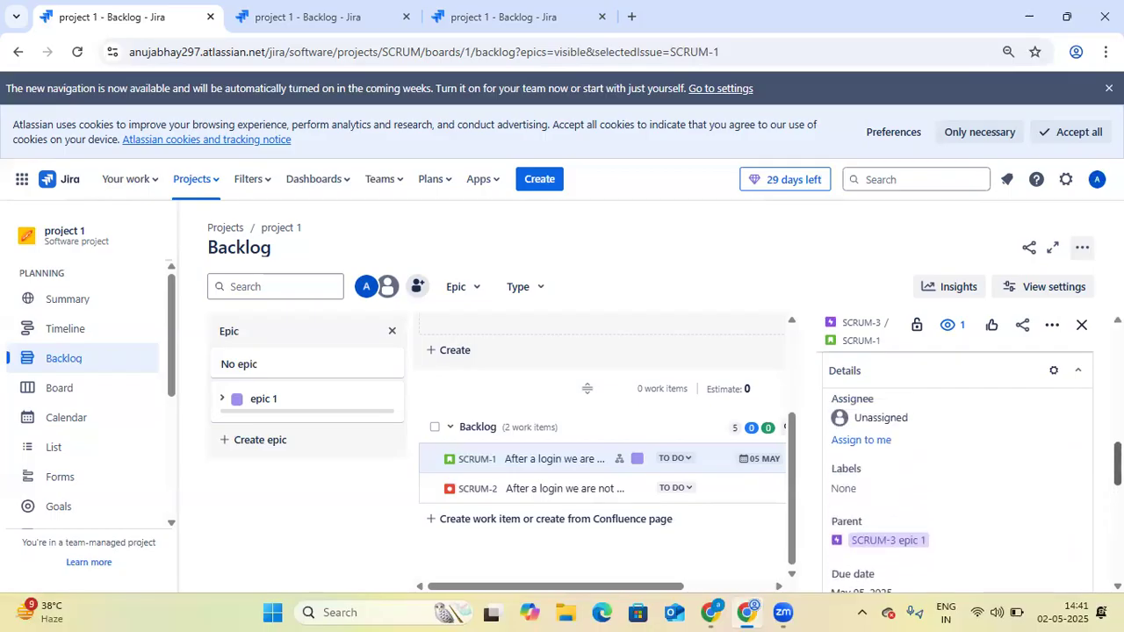
pyautogui.scroll(3, 958, 475)
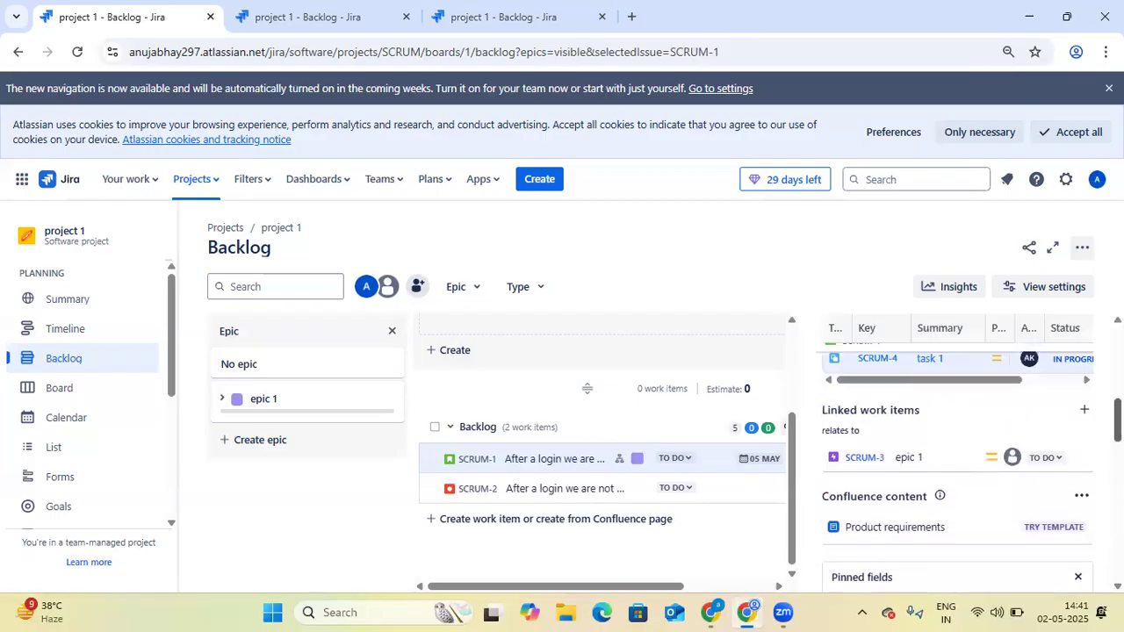
pyautogui.scroll(5, 957, 474)
pyautogui.scroll(-5, 958, 475)
pyautogui.scroll(-5, 957, 474)
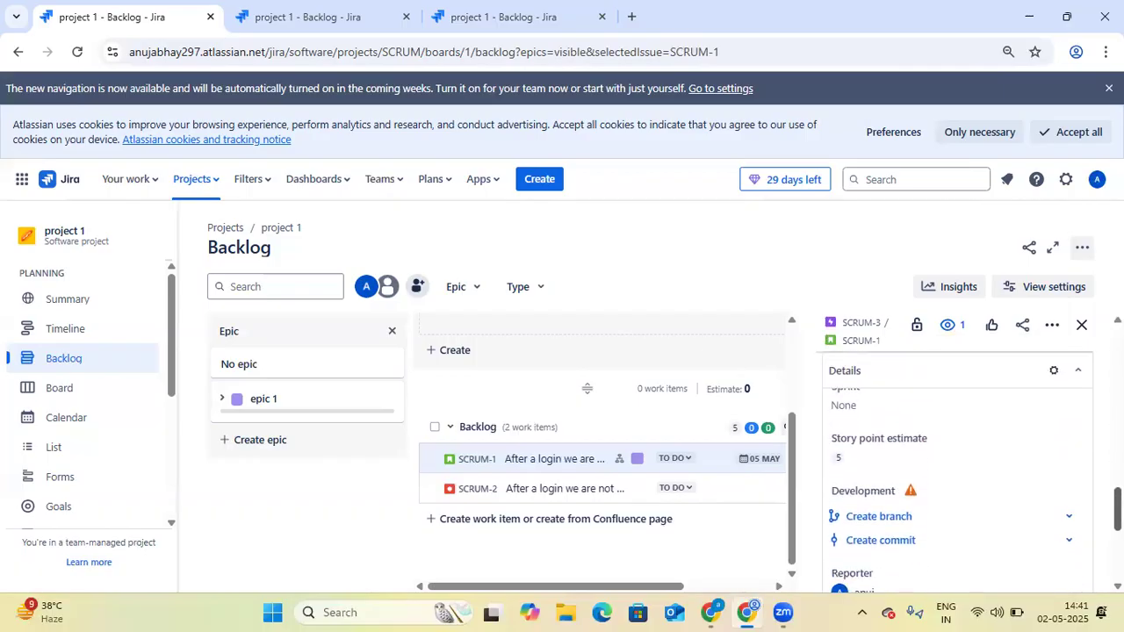
pyautogui.scroll(-3, 957, 474)
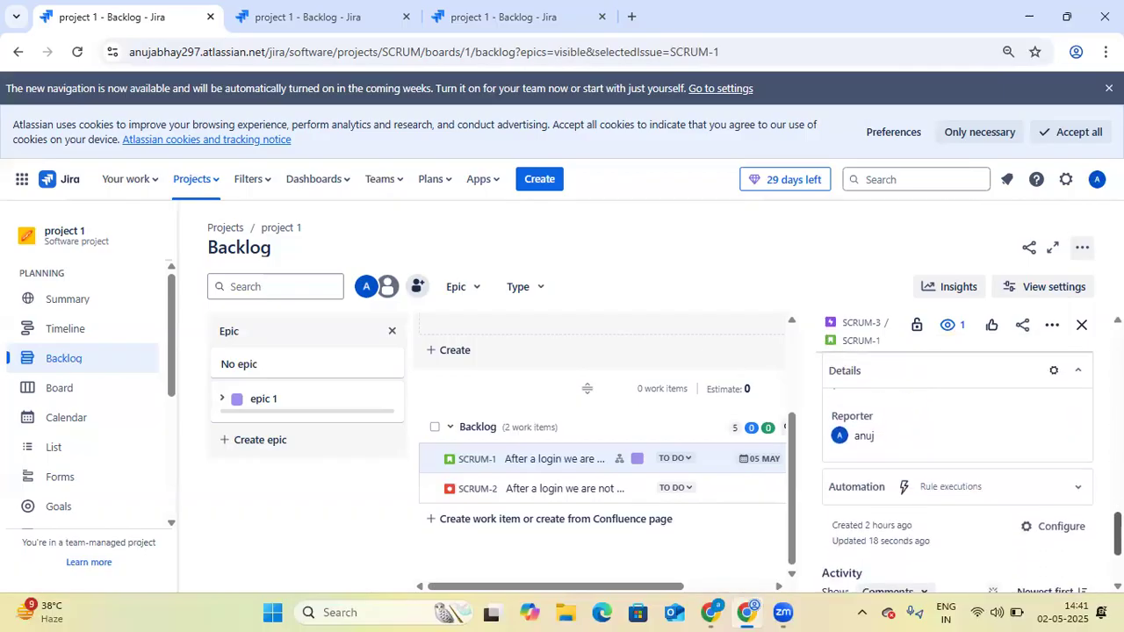
pyautogui.scroll(-2, 957, 474)
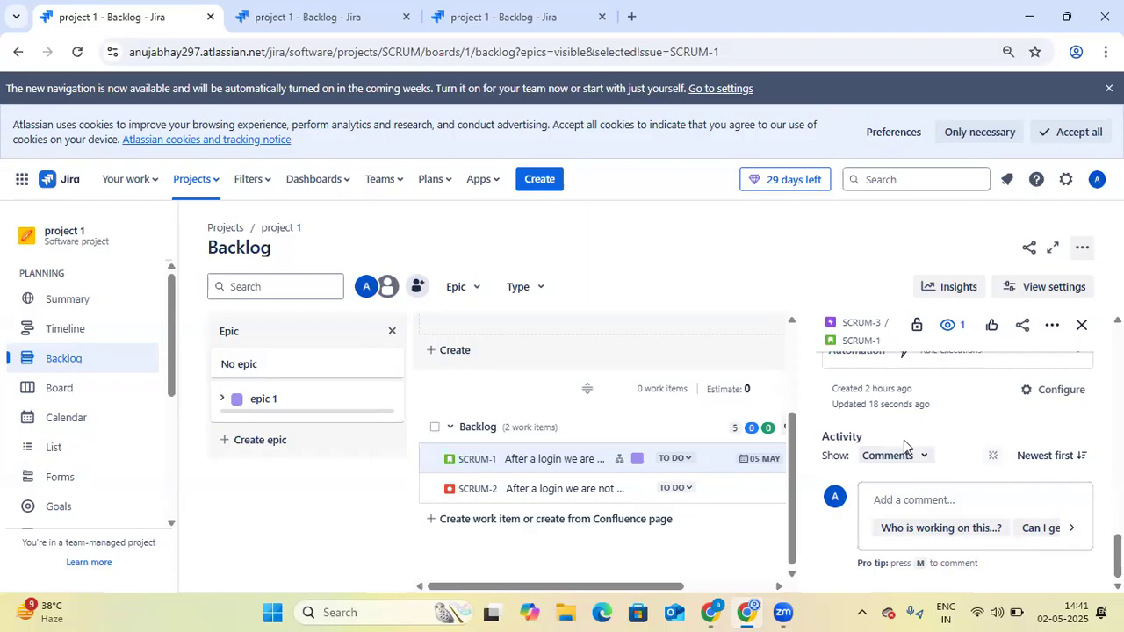
pyautogui.click(924, 464)
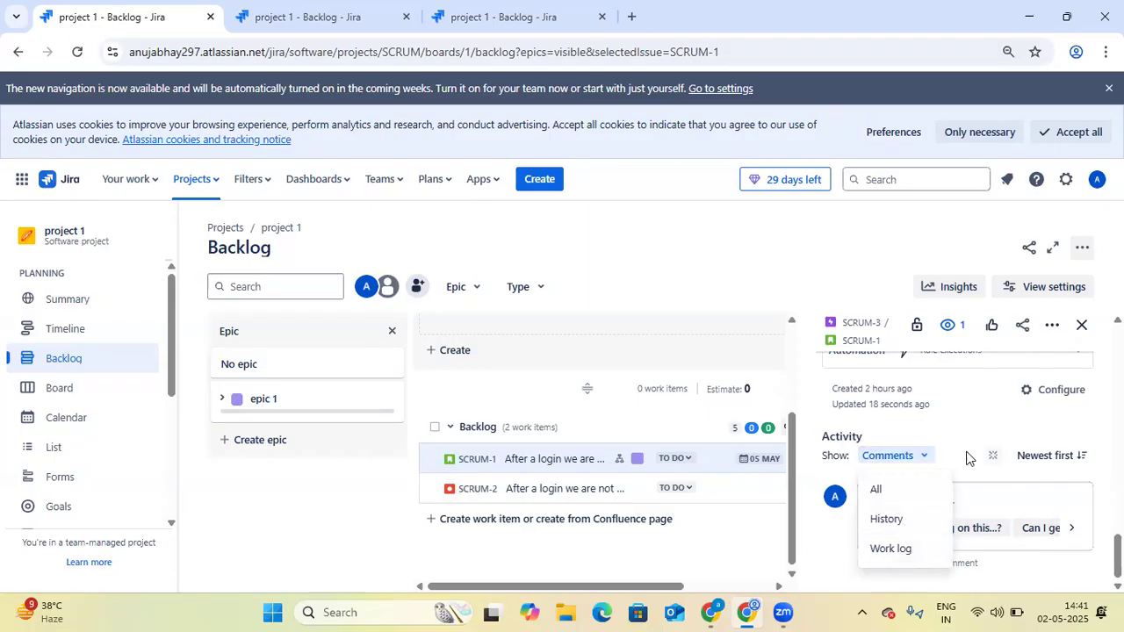
pyautogui.click(934, 478)
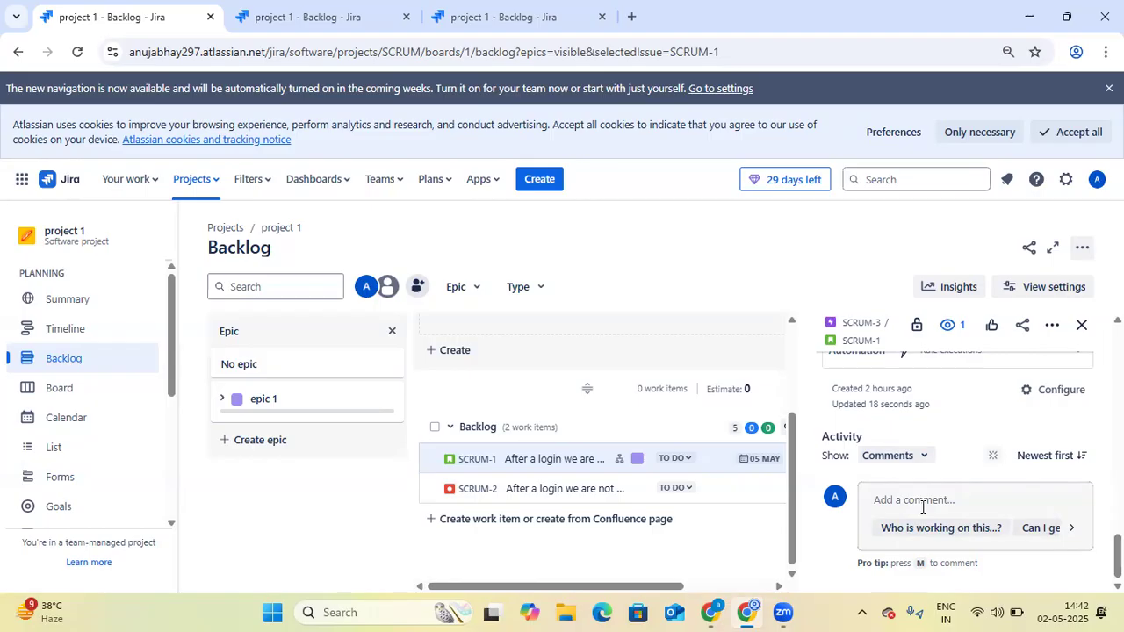
# - Add the comment "i have complete task 1" to SCRUM-1 and save it
pyautogui.click(922, 507)
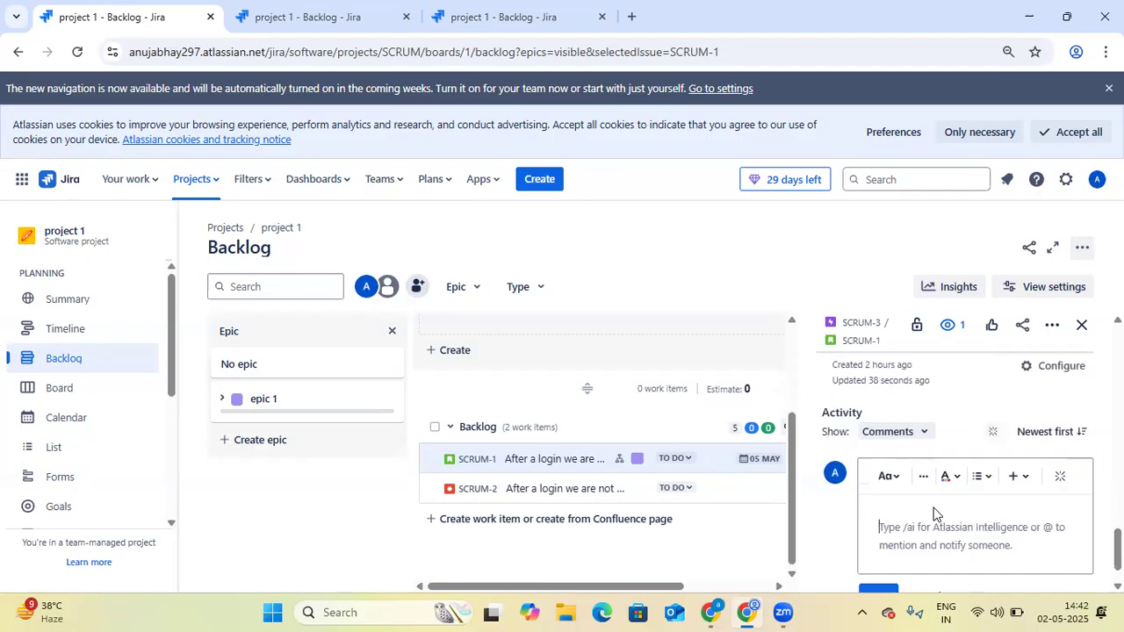
pyautogui.write('i have complete task 1')
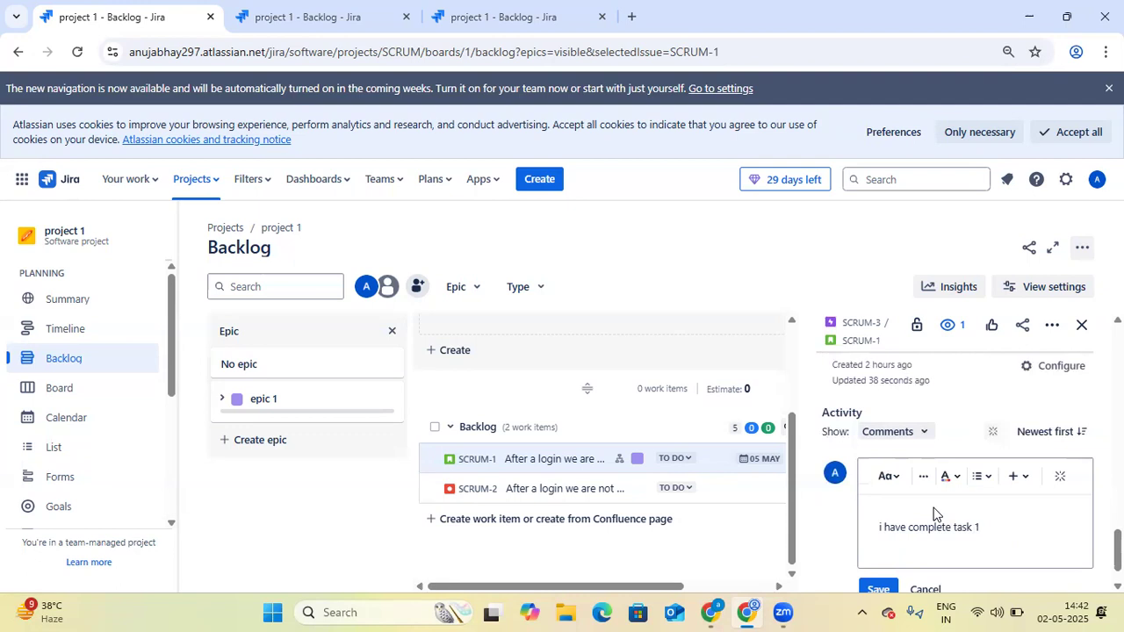
pyautogui.press('Return')
pyautogui.scroll(-1, 936, 527)
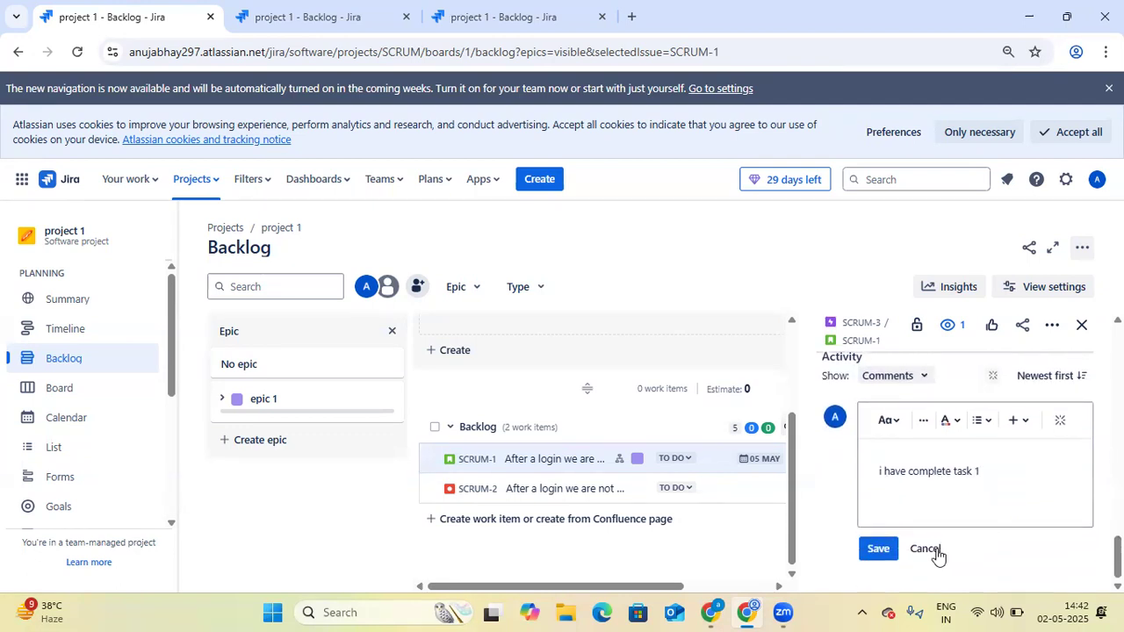
pyautogui.click(869, 551)
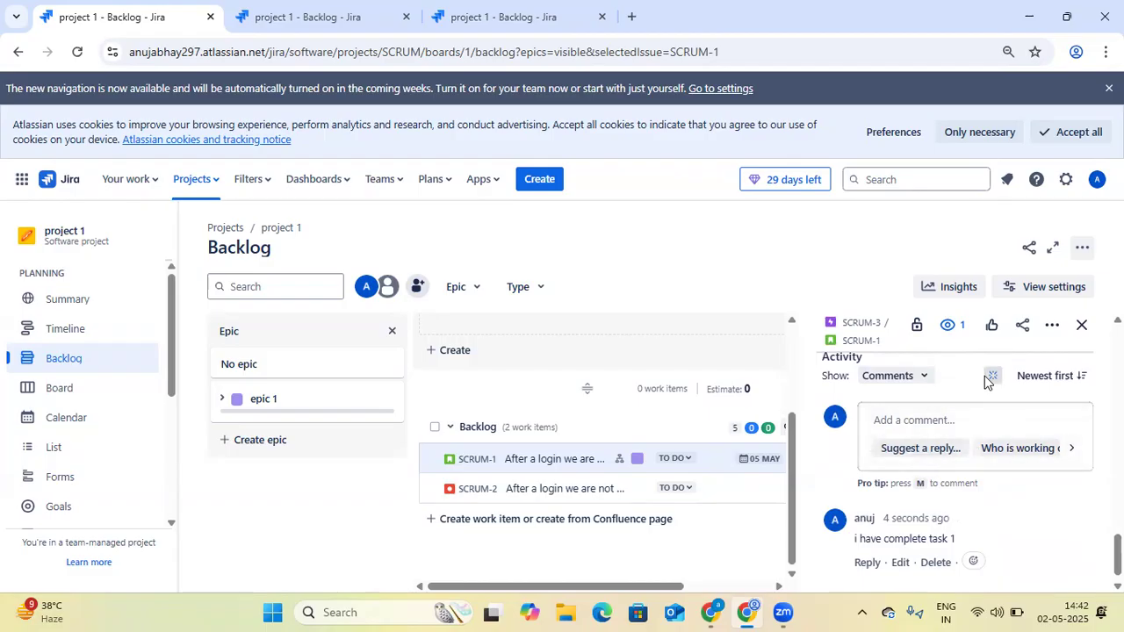
# - Search for a team member by name and add them as a watcher of SCRUM-1
pyautogui.click(949, 327)
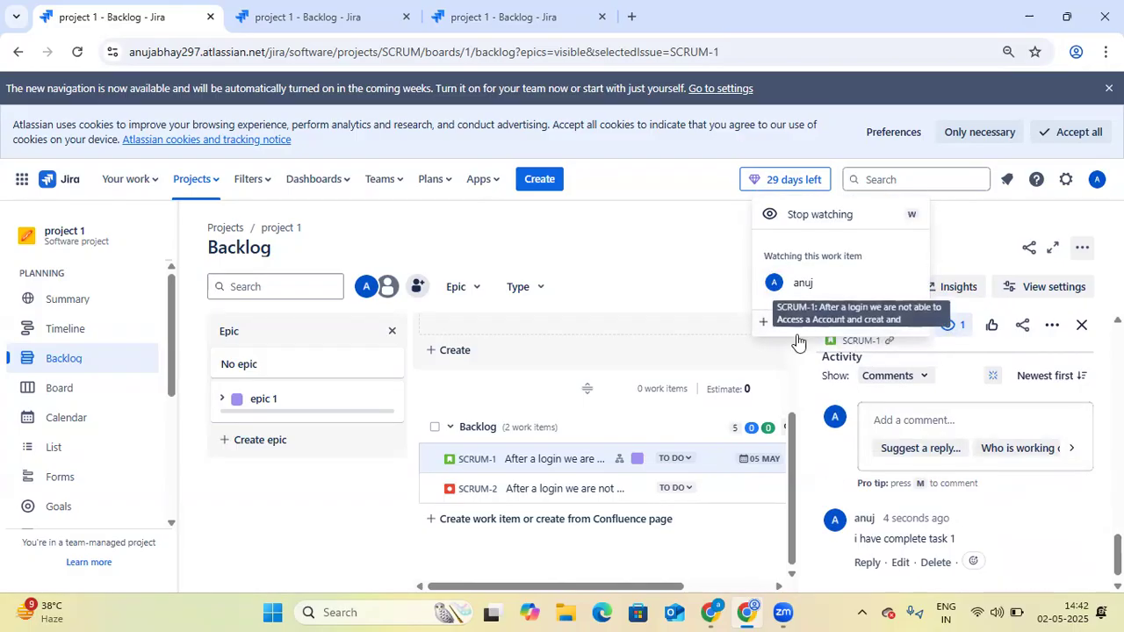
pyautogui.click(822, 324)
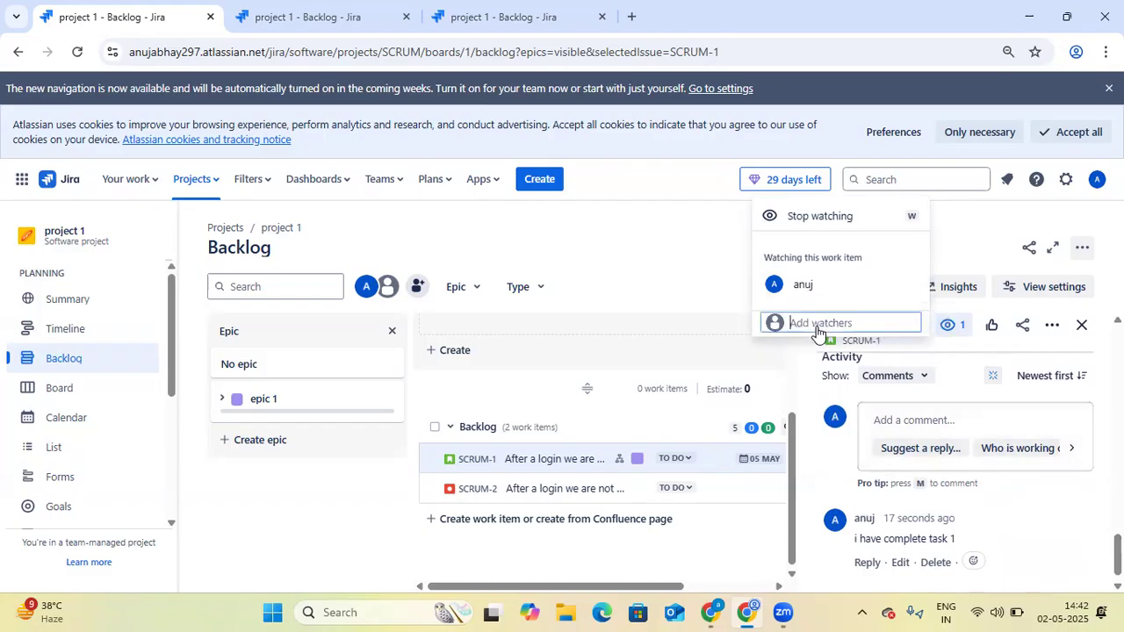
pyautogui.write('anuj')
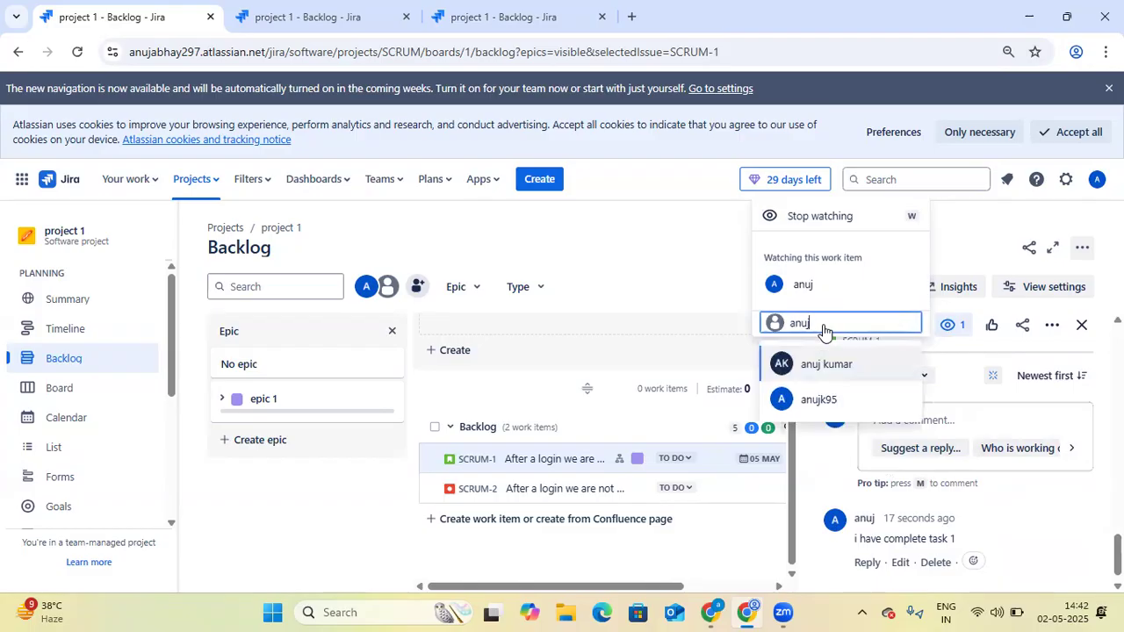
pyautogui.click(834, 398)
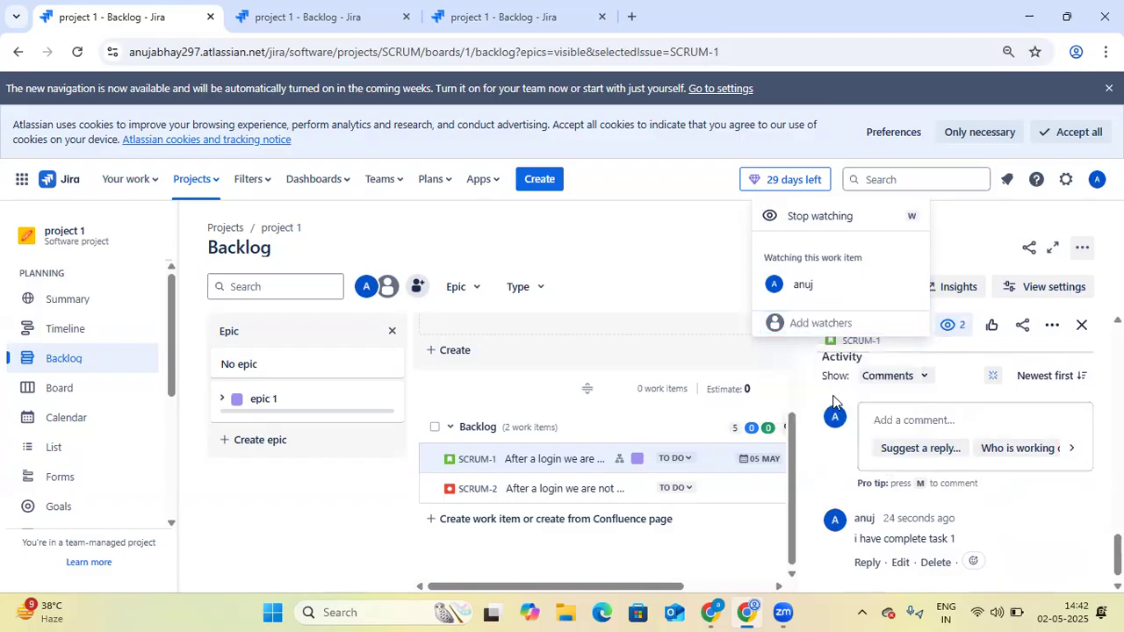
pyautogui.click(963, 355)
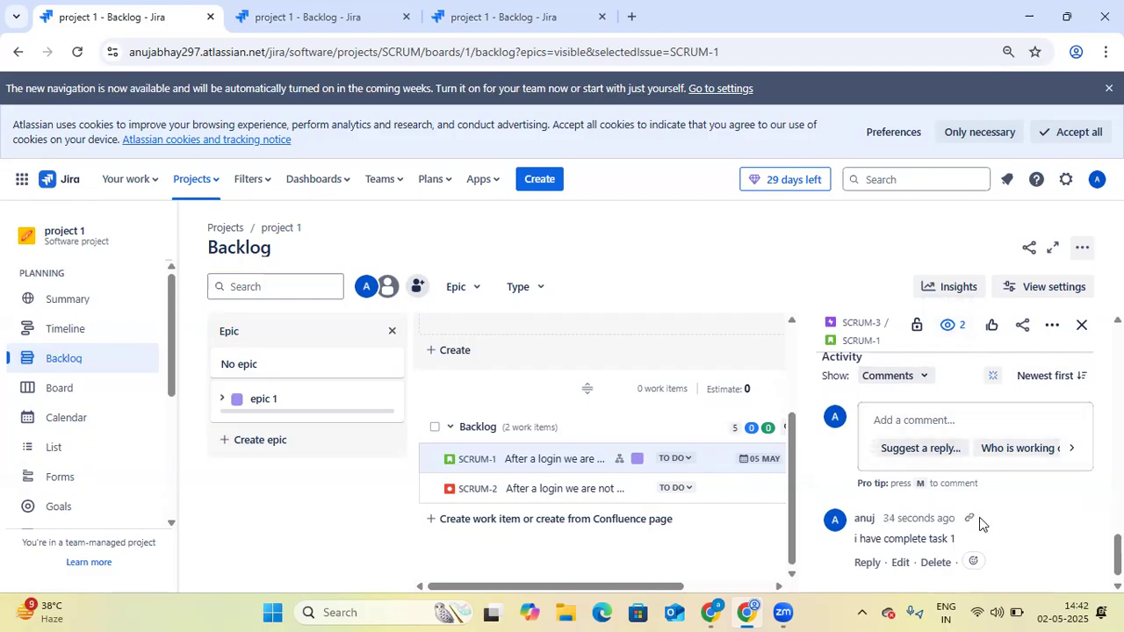
# - Show SCRUM-1's activity as History and review its recorded field, attachment and link changes
pyautogui.click(926, 378)
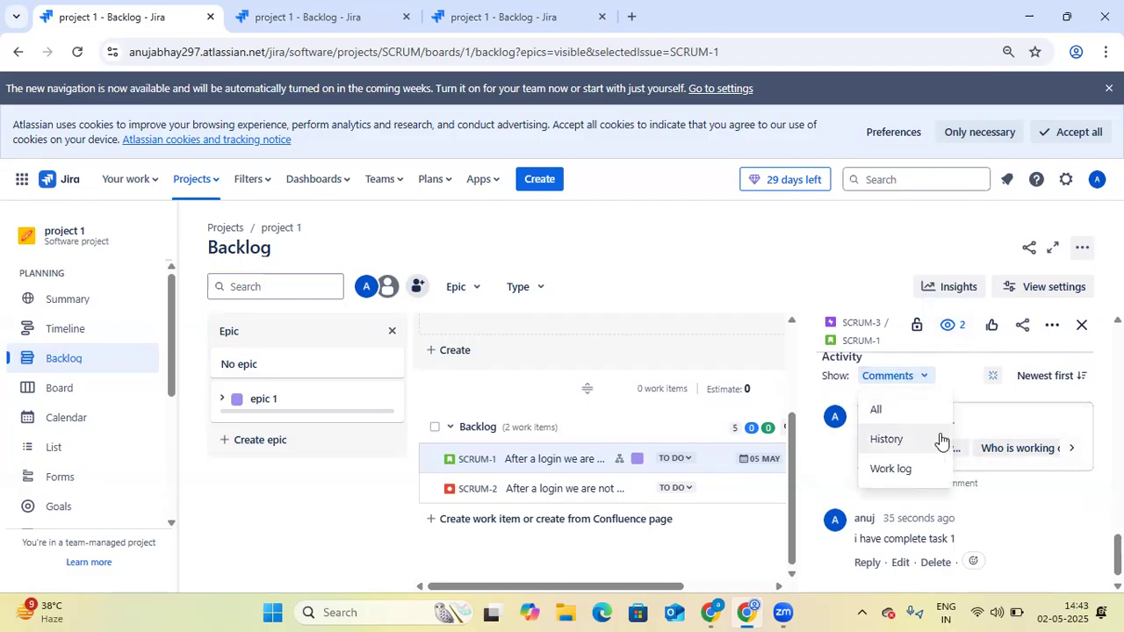
pyautogui.click(940, 441)
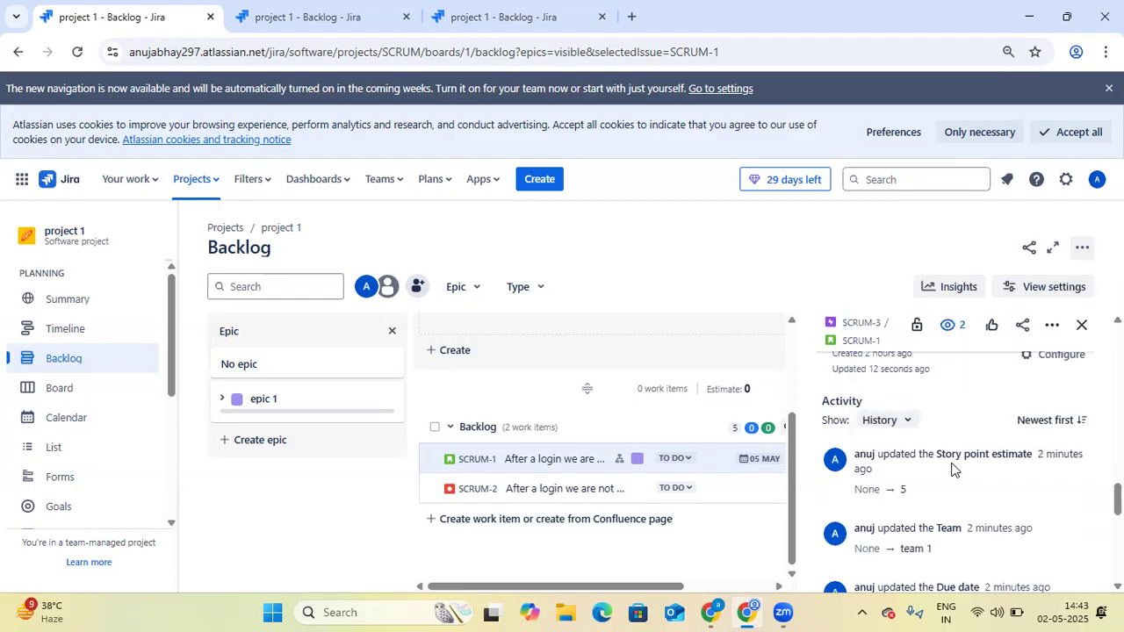
pyautogui.scroll(-1, 1002, 515)
pyautogui.scroll(-1, 1004, 516)
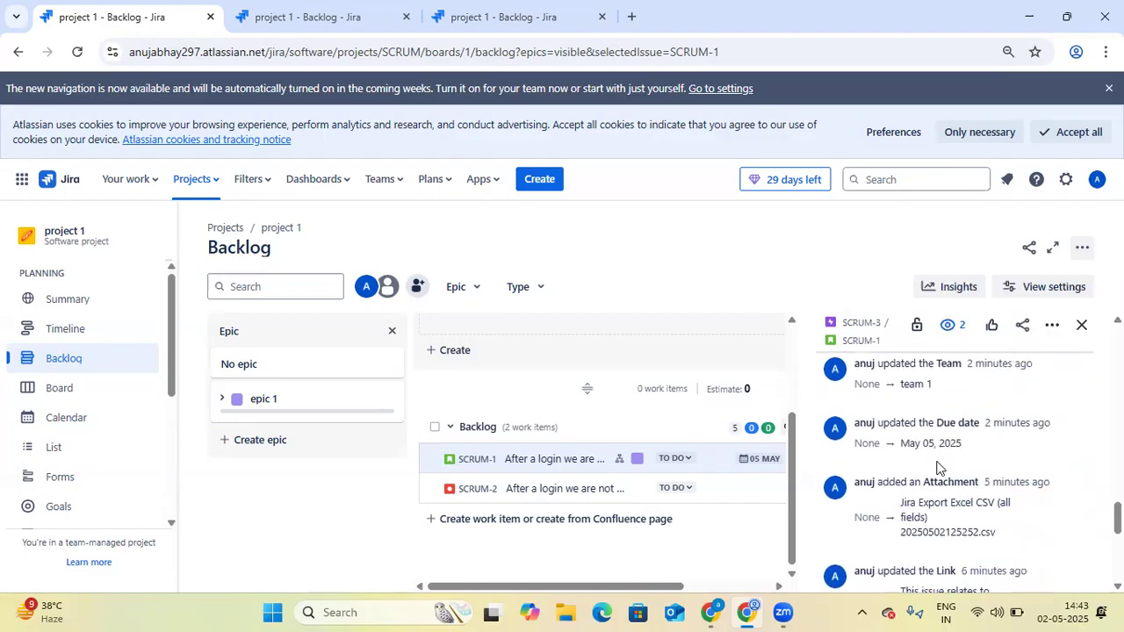
pyautogui.scroll(1, 964, 419)
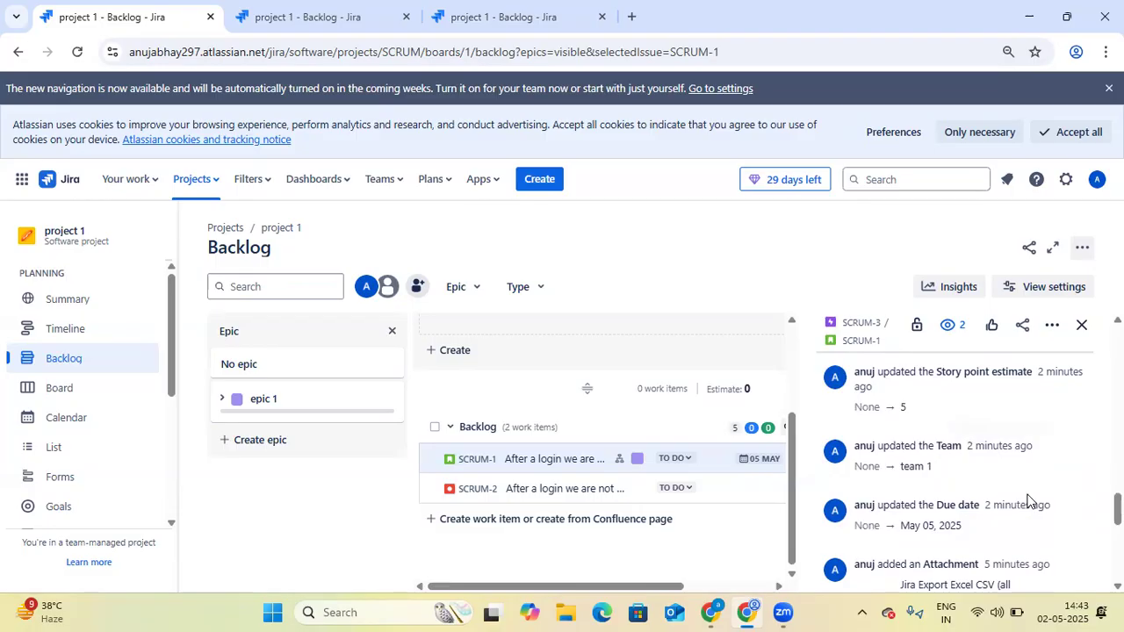
pyautogui.scroll(-1, 1028, 500)
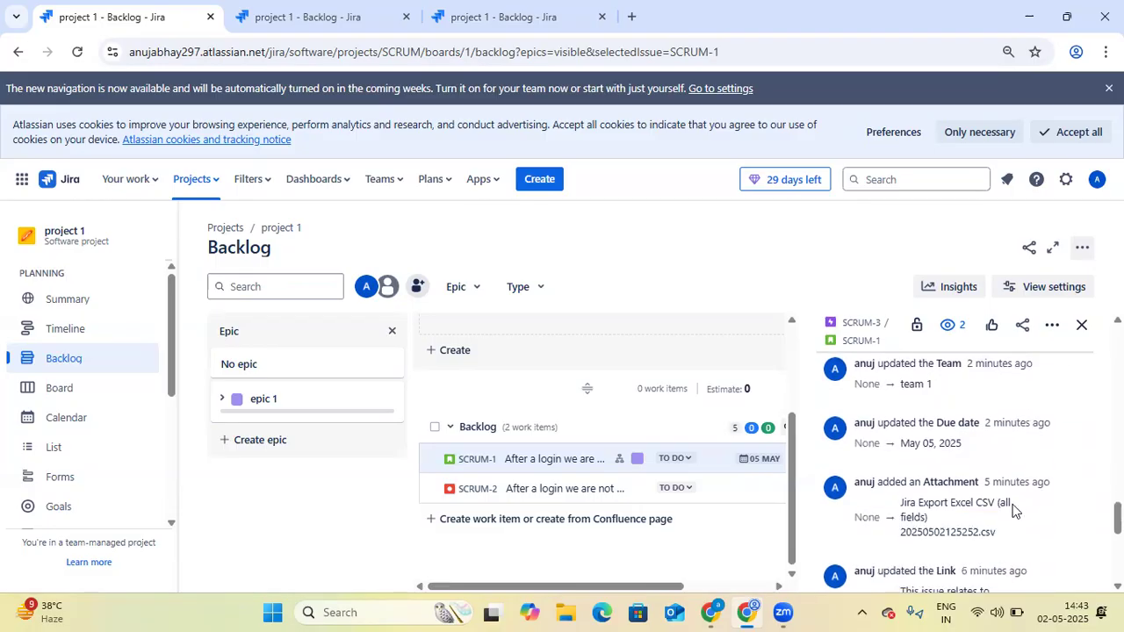
pyautogui.scroll(-1, 934, 461)
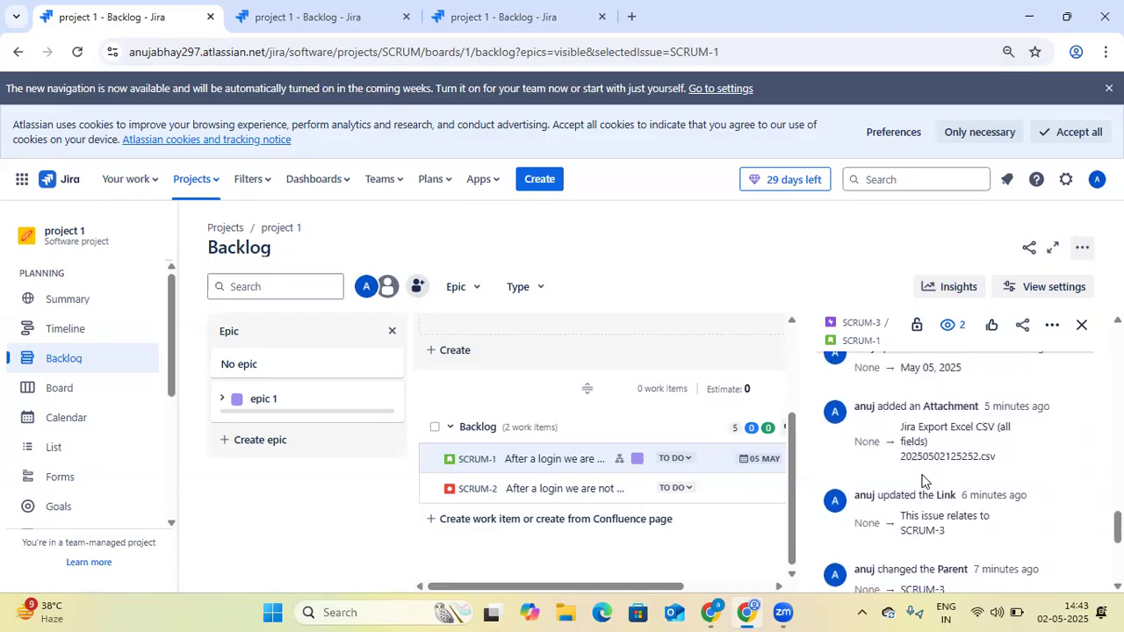
# - Review SCRUM-1's recent history entries, then expand its Automation section to view recent rule runs
pyautogui.scroll(2, 1001, 518)
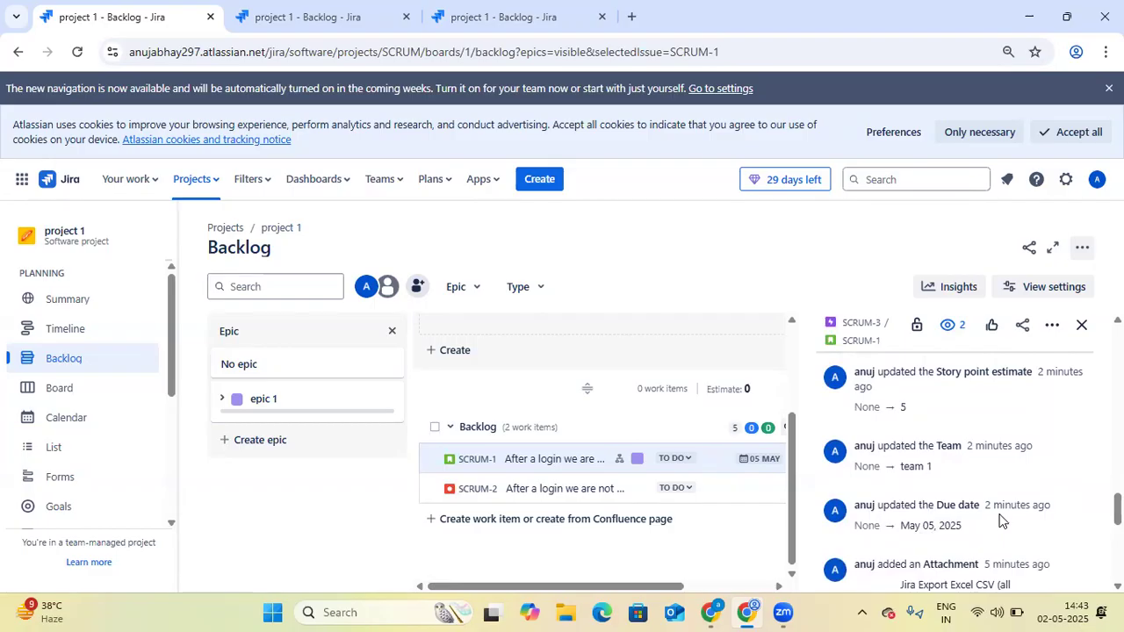
pyautogui.scroll(2, 999, 520)
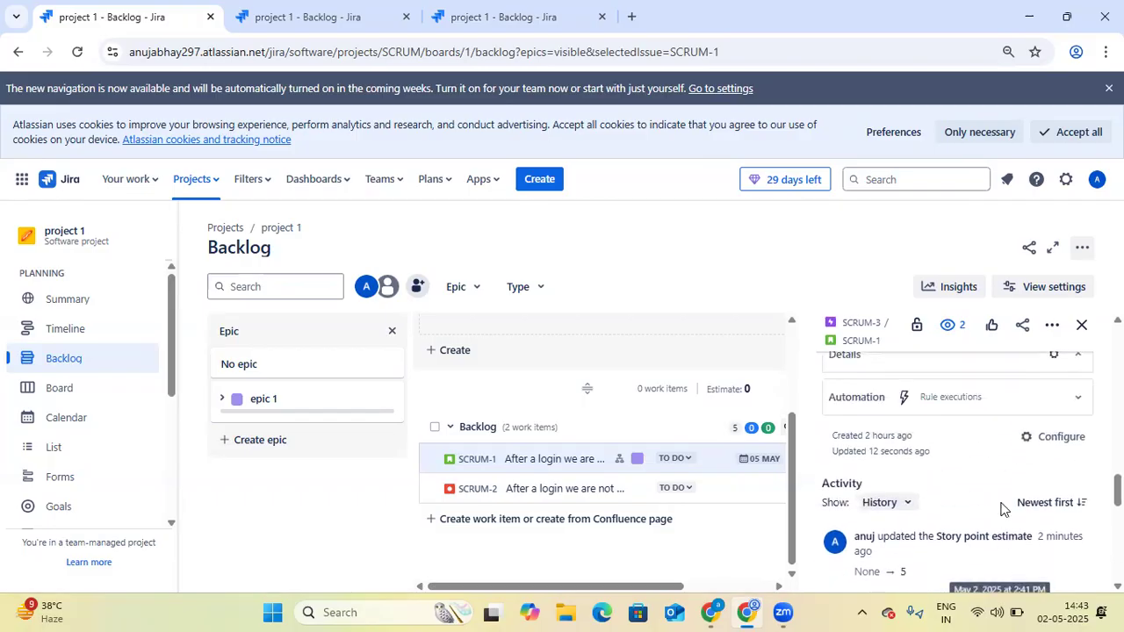
pyautogui.scroll(1, 998, 509)
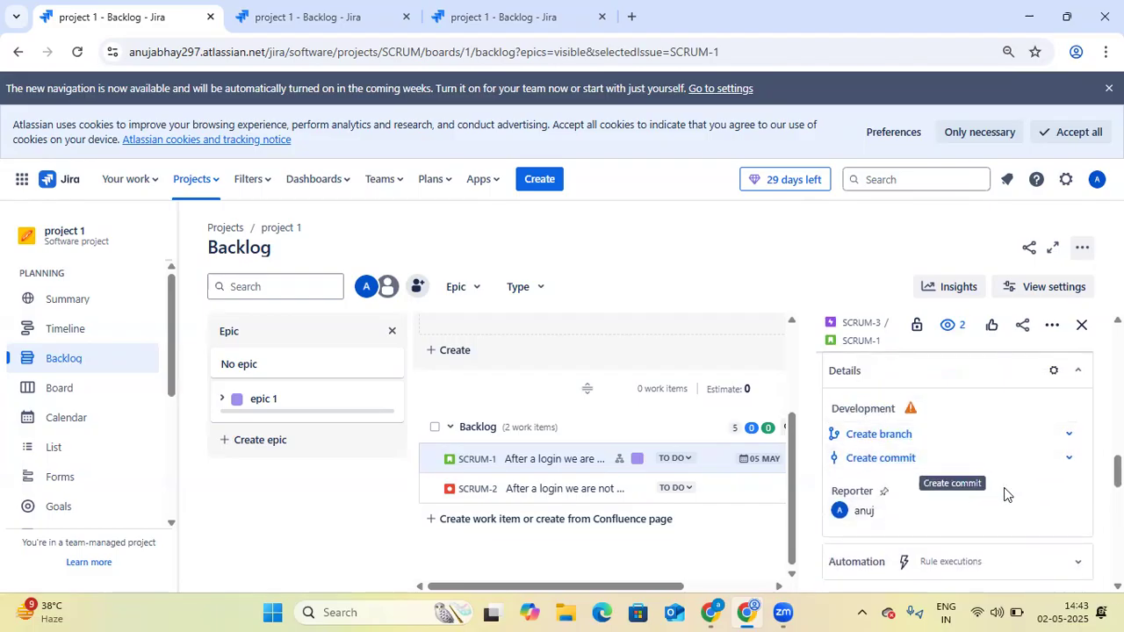
pyautogui.click(1073, 569)
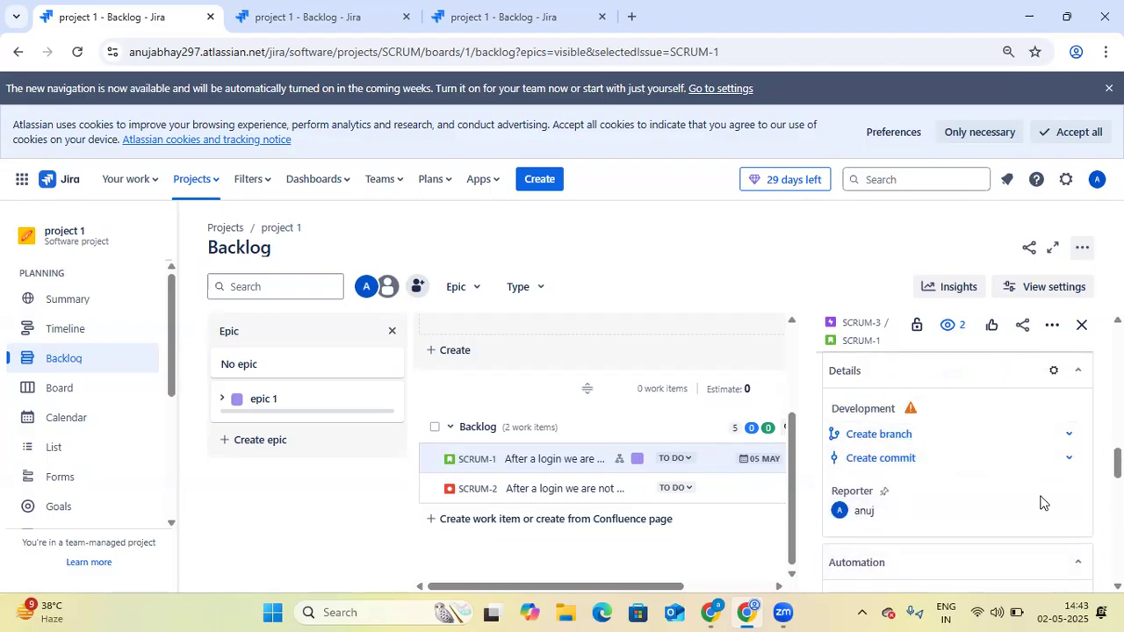
pyautogui.scroll(-2, 1045, 501)
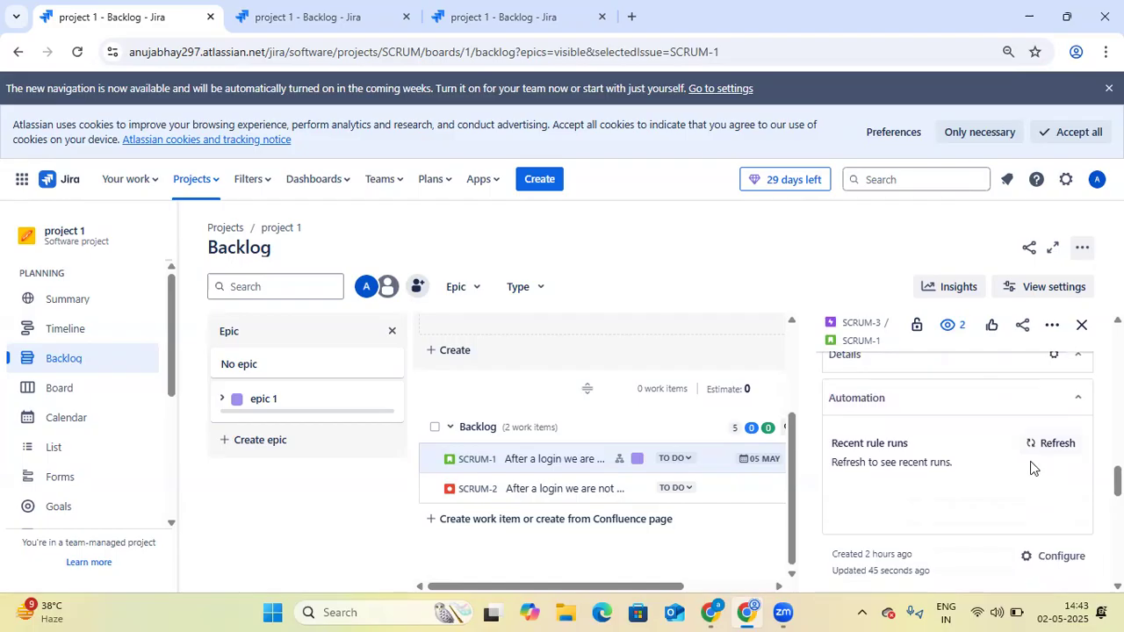
# - Review SCRUM-1's detail fields from reporter up to assignee, collapse the Details section, and look over its child and linked work items
pyautogui.scroll(2, 1050, 472)
pyautogui.scroll(1, 1010, 488)
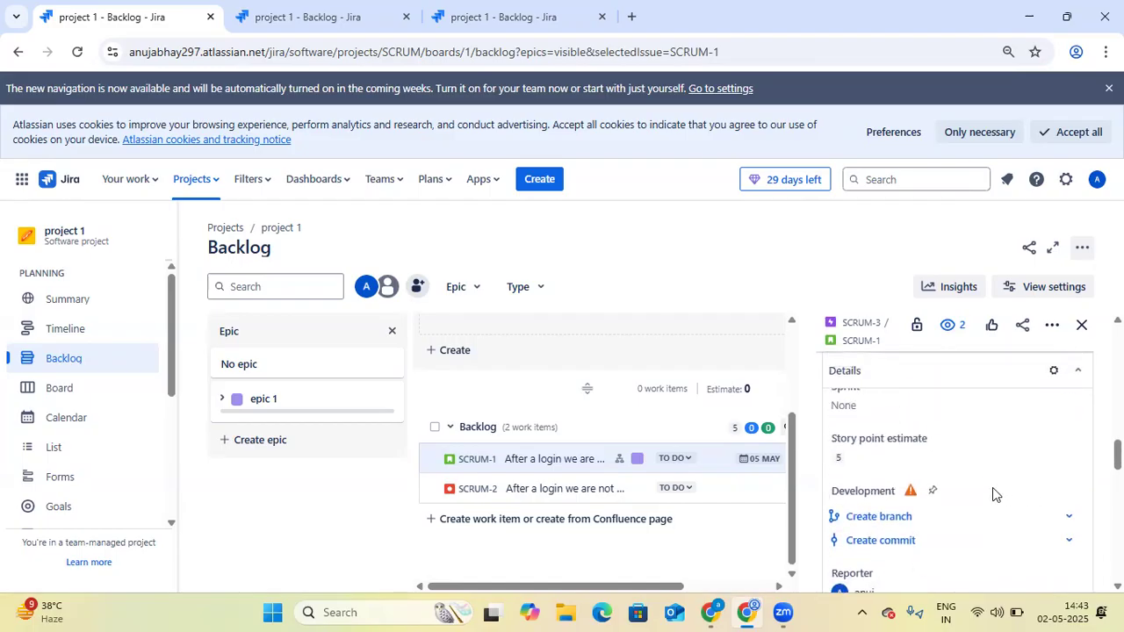
pyautogui.scroll(1, 914, 474)
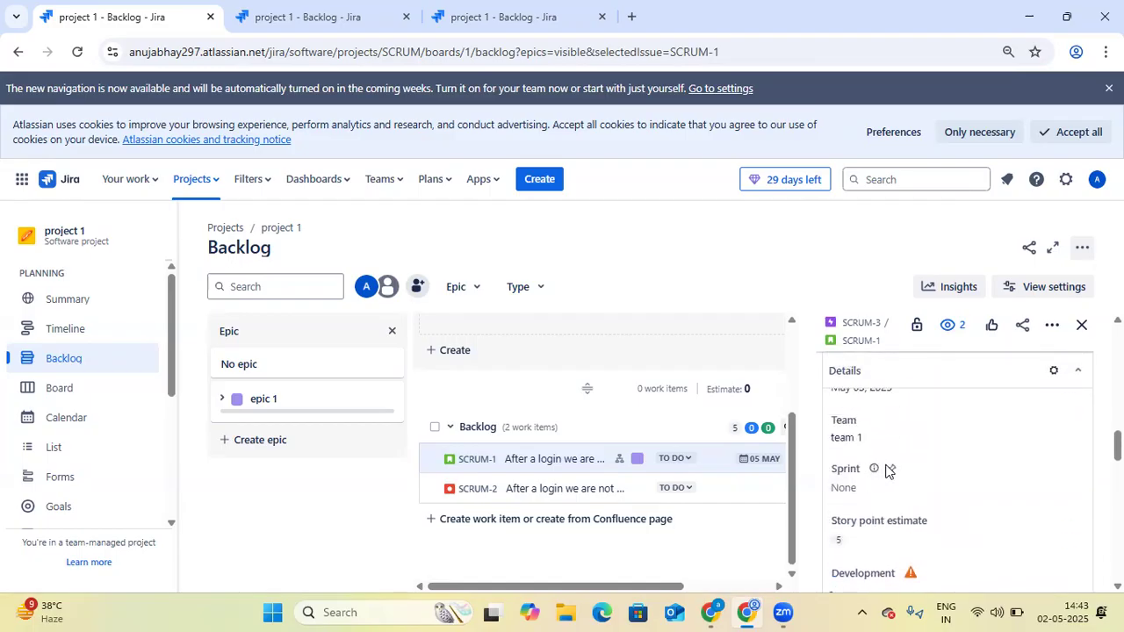
pyautogui.scroll(1, 873, 468)
pyautogui.scroll(1, 870, 468)
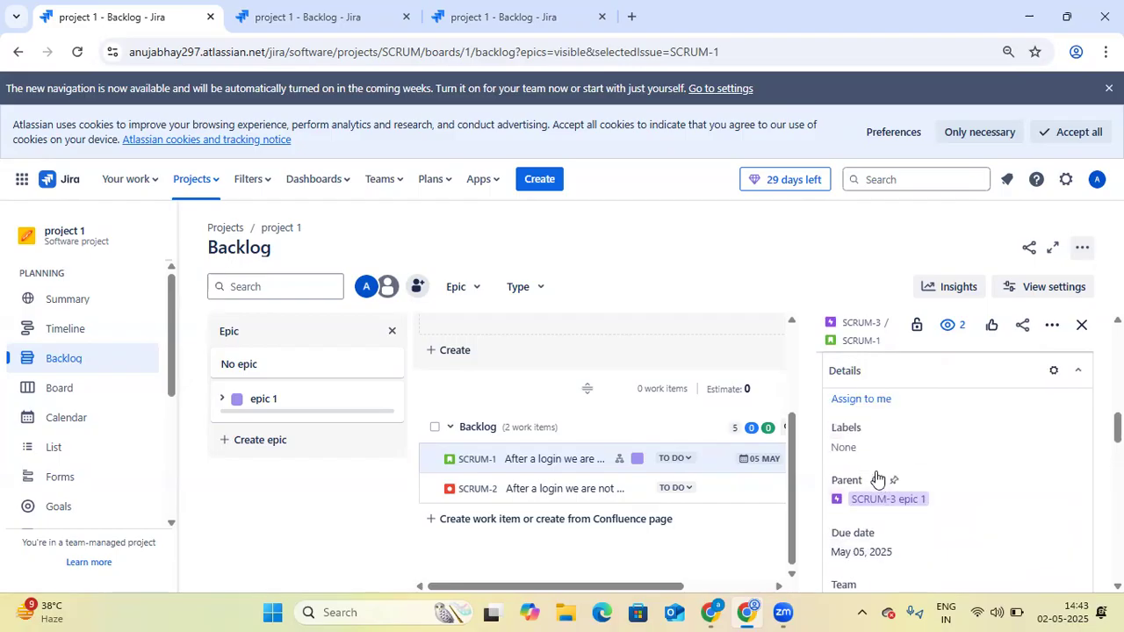
pyautogui.scroll(1, 887, 474)
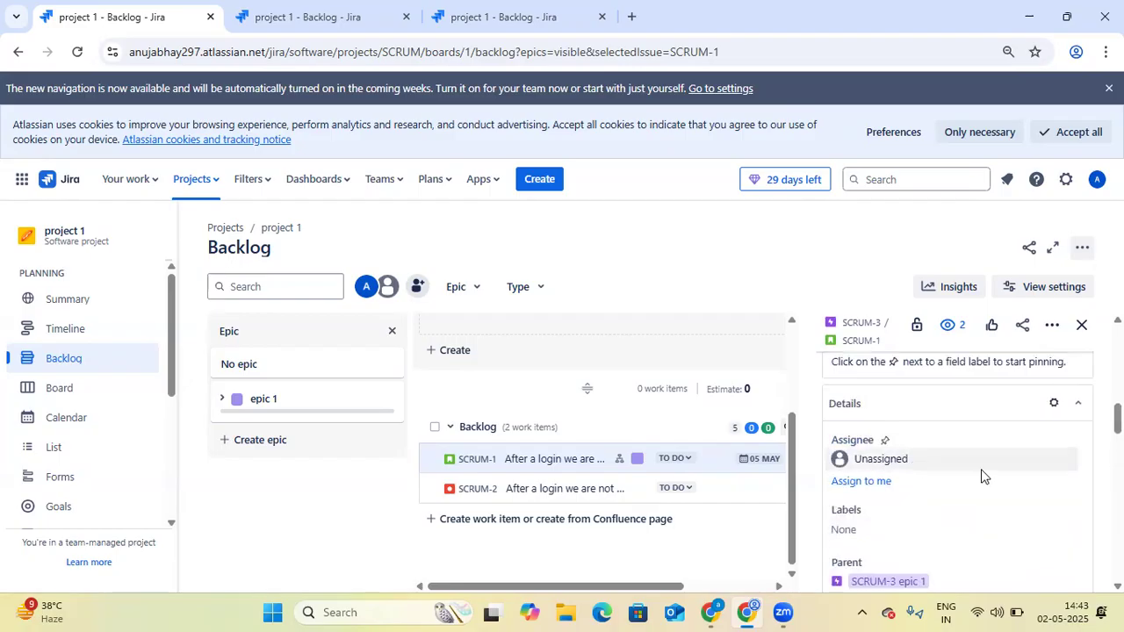
pyautogui.scroll(1, 1019, 474)
pyautogui.click(1079, 487)
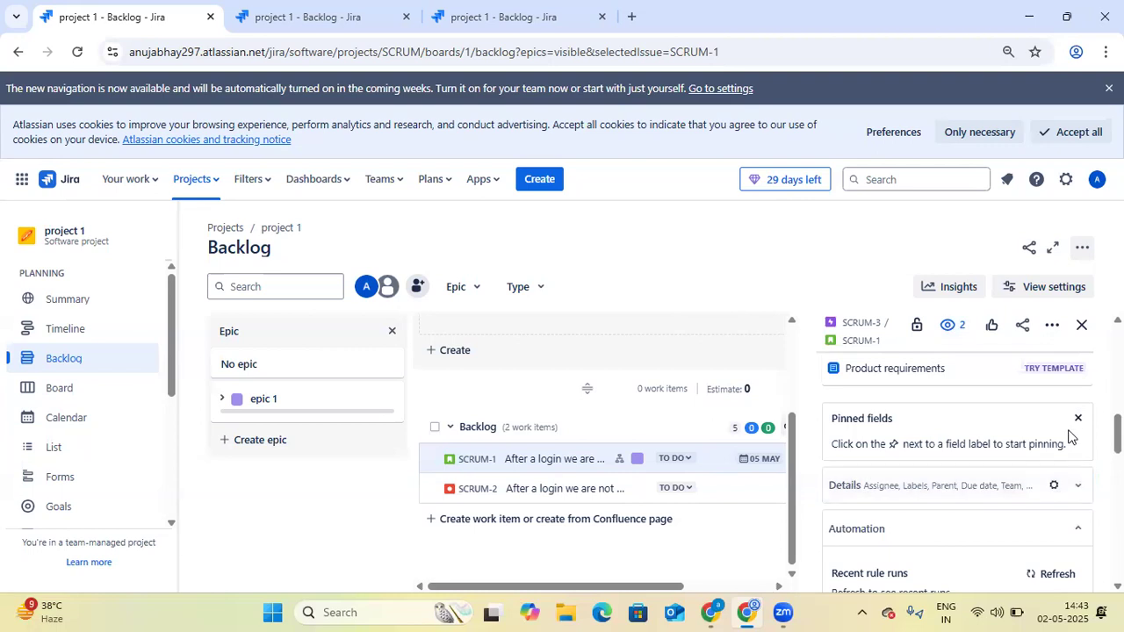
pyautogui.scroll(2, 1014, 444)
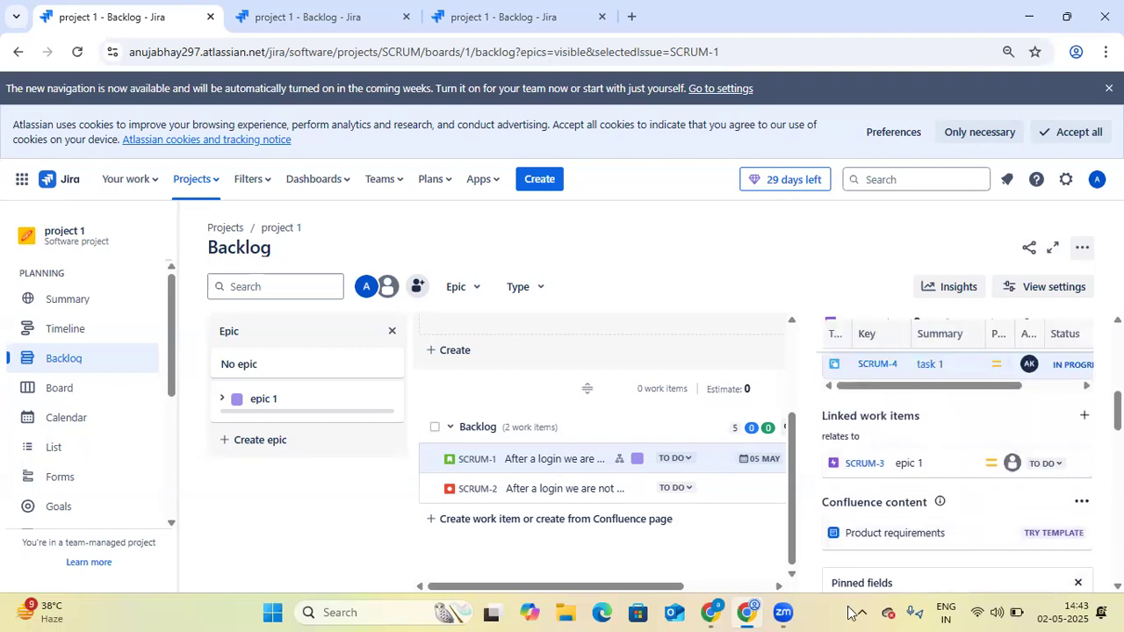
# - Switch to the Jira site in the other browser window and open the EmployeeWorkplace project's backlog
pyautogui.click(720, 612)
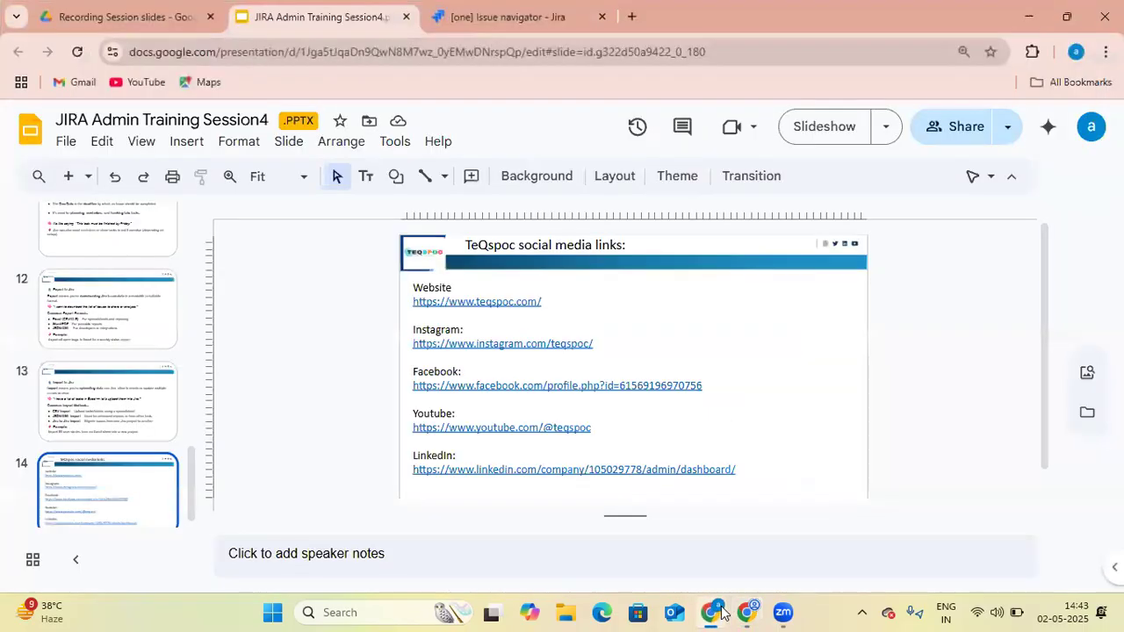
pyautogui.hotkey('ctrl', 'Tab')
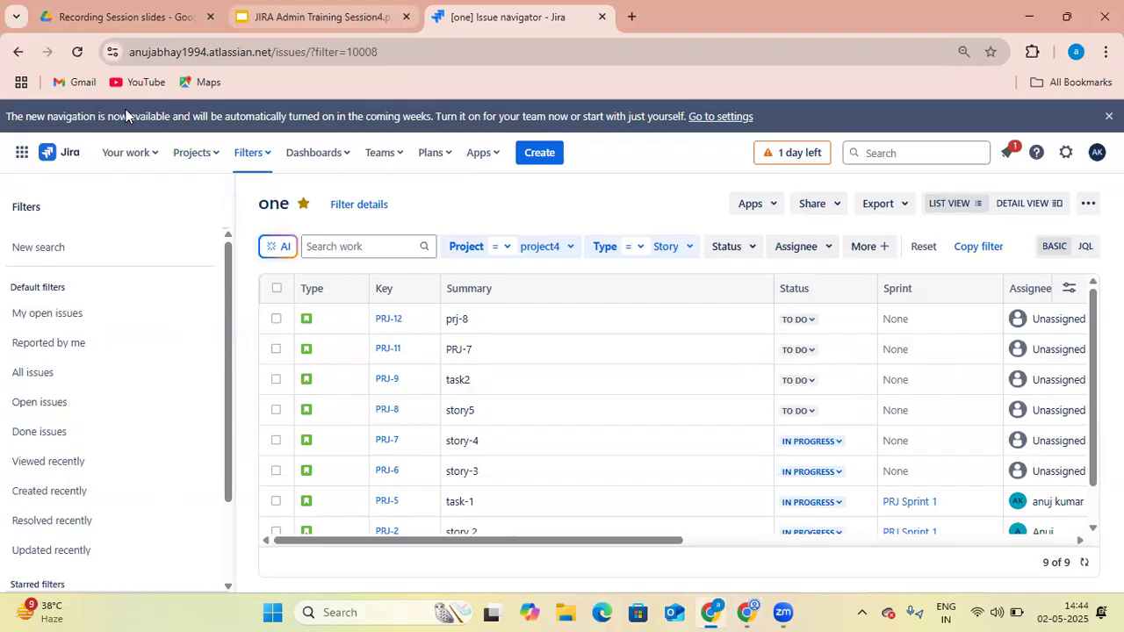
pyautogui.click(196, 153)
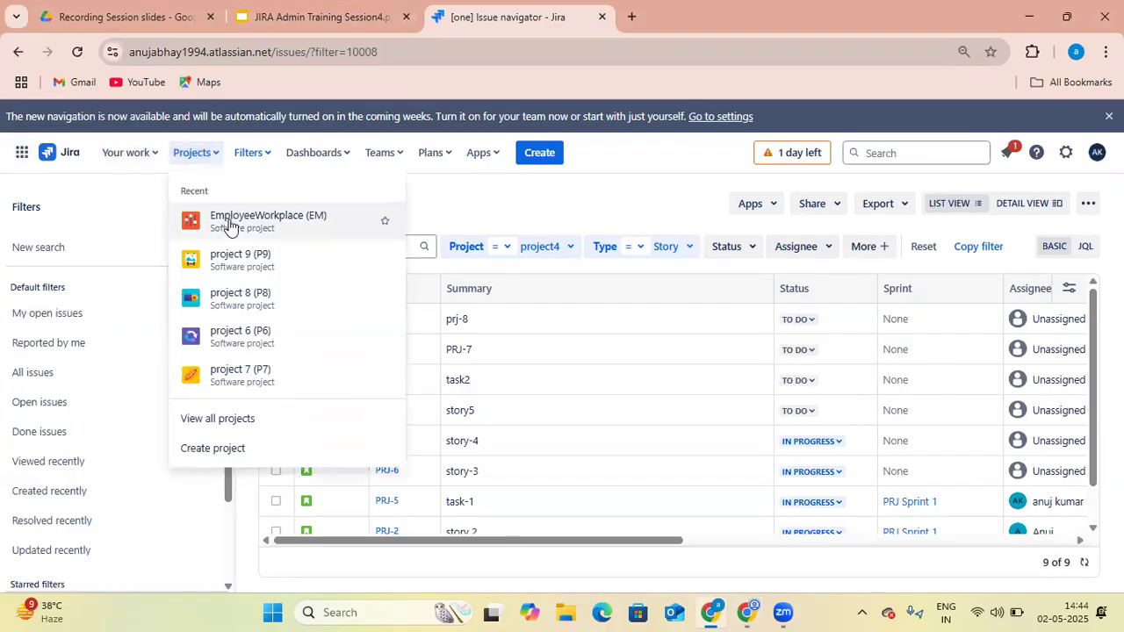
pyautogui.click(233, 226)
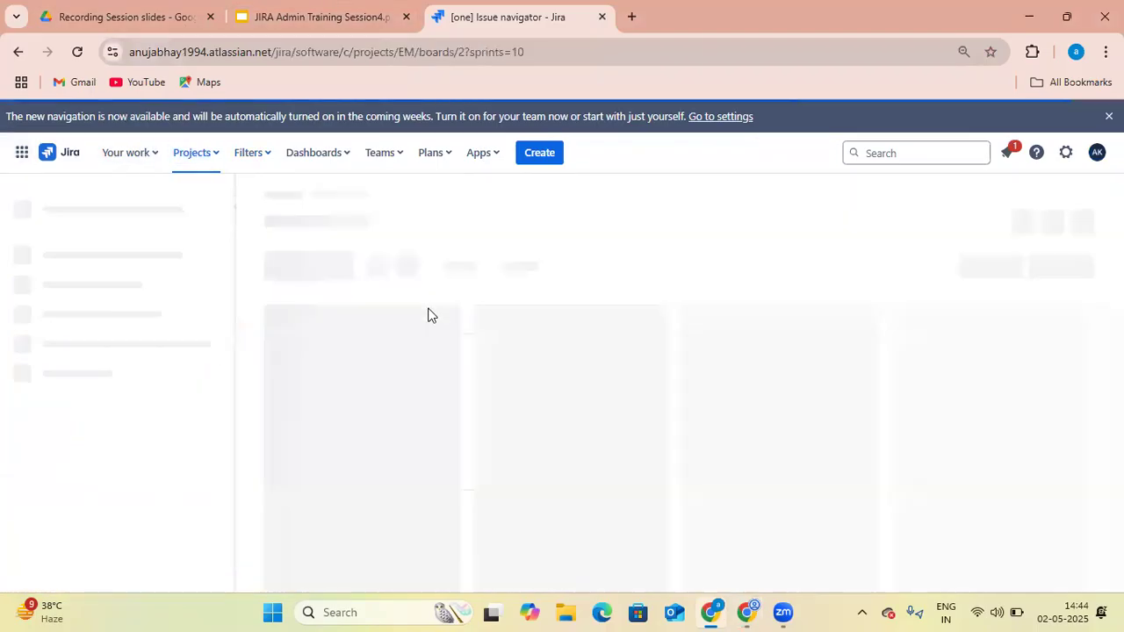
pyautogui.click(63, 337)
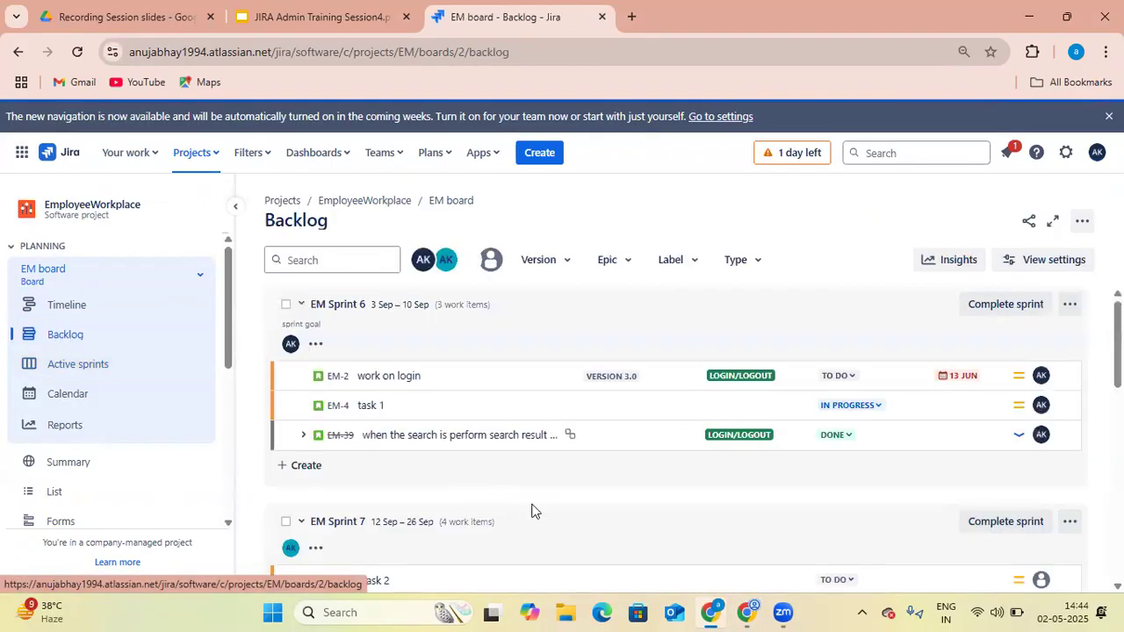
# - Open work item EM-53 from the backlog and display its More fields section
pyautogui.scroll(-3, 529, 505)
pyautogui.scroll(-3, 438, 479)
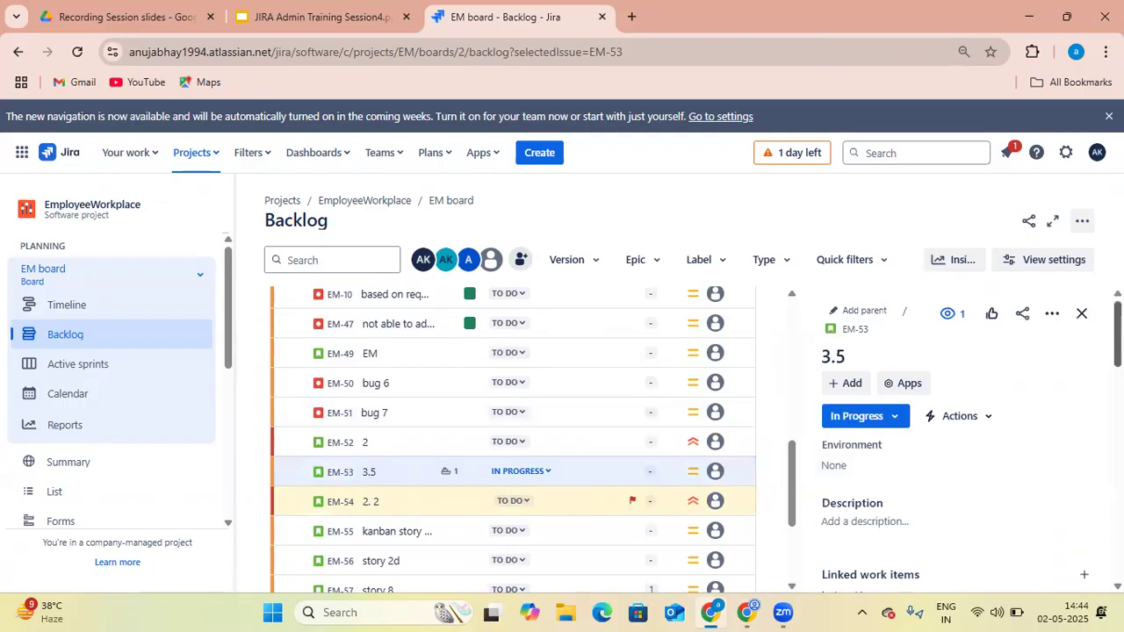
pyautogui.scroll(-3, 958, 457)
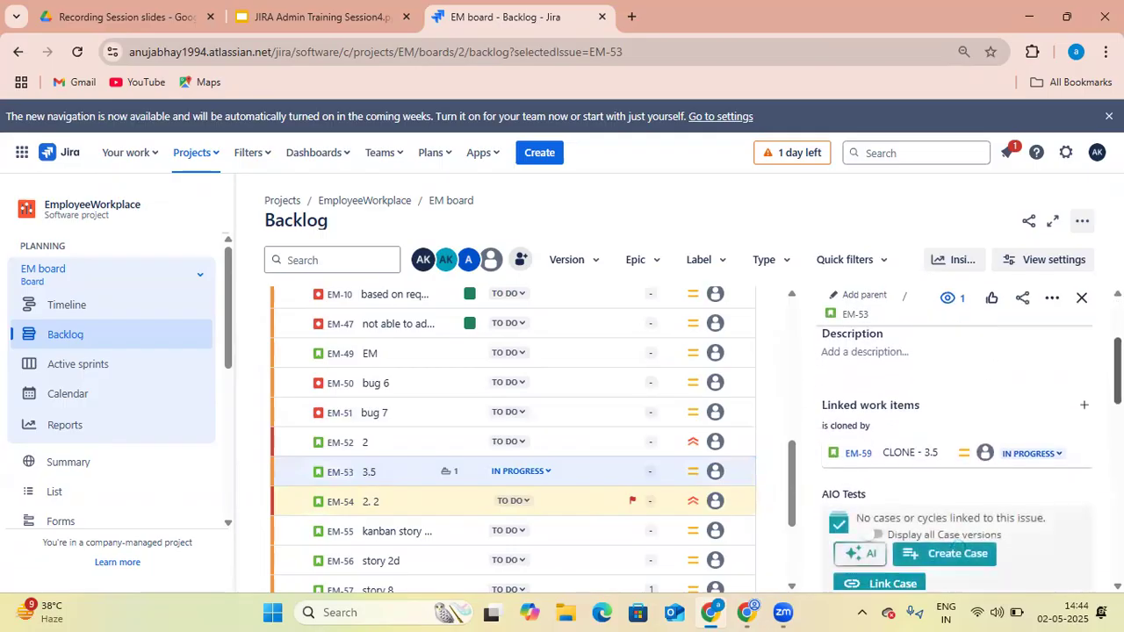
pyautogui.scroll(-4, 958, 457)
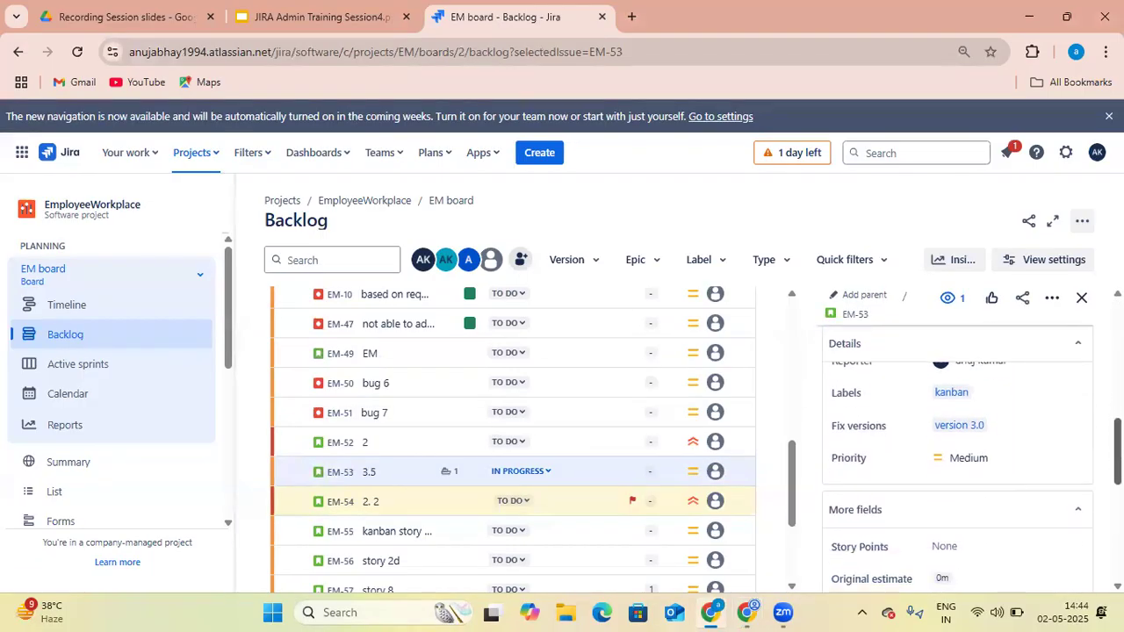
pyautogui.click(1082, 453)
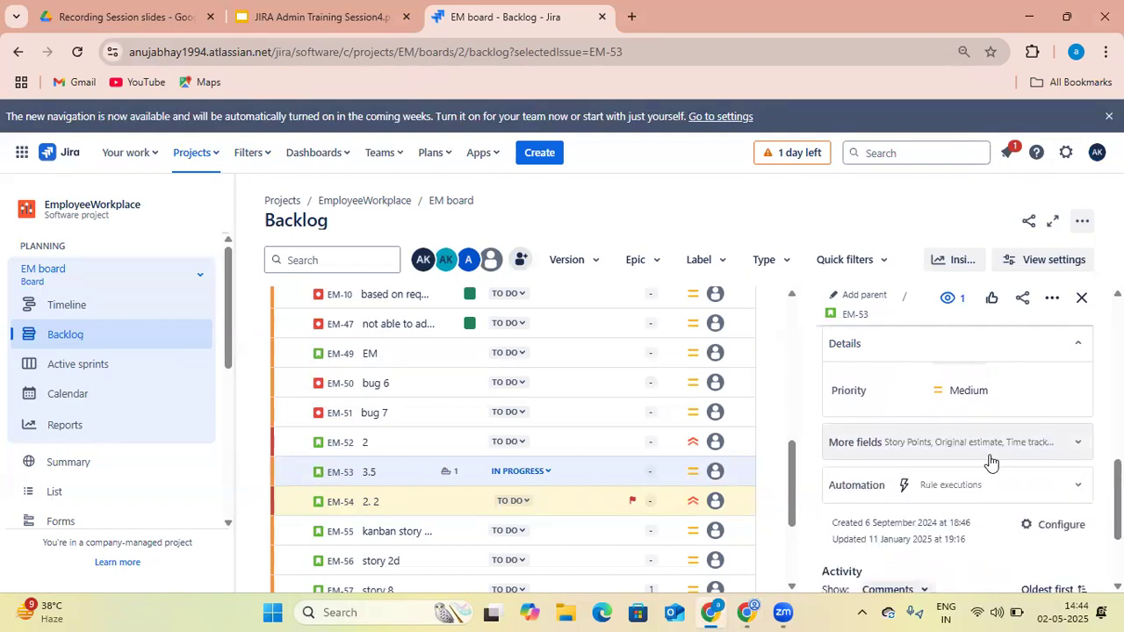
pyautogui.click(1080, 450)
pyautogui.scroll(-1, 1080, 470)
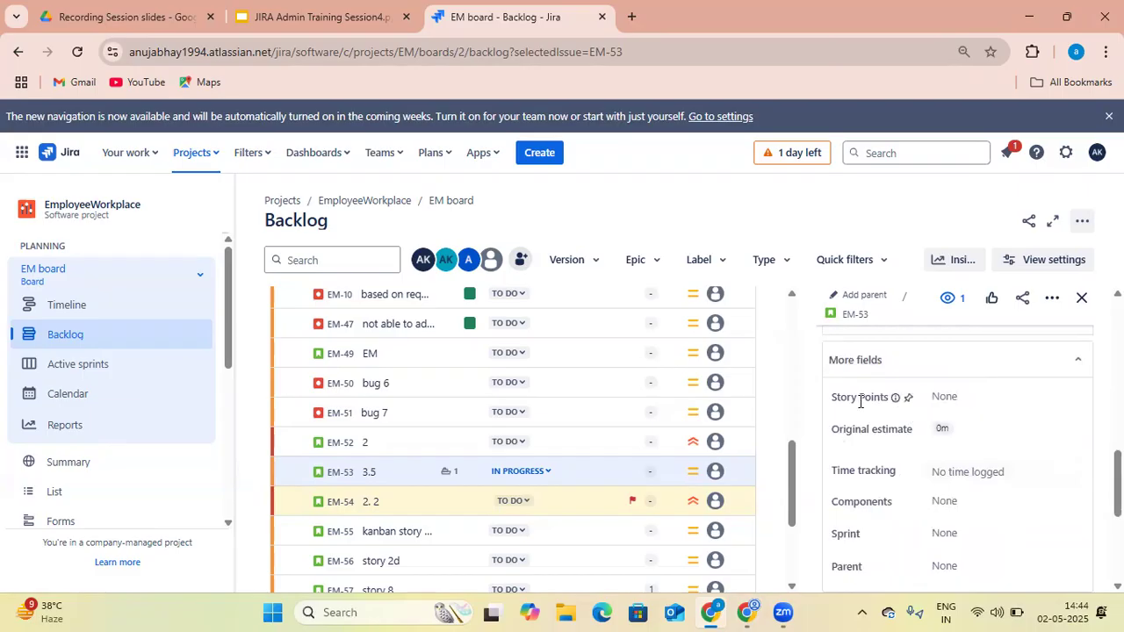
# - Set EM-53's Story Points to 7 and its original estimate to 2 minutes
pyautogui.click(953, 411)
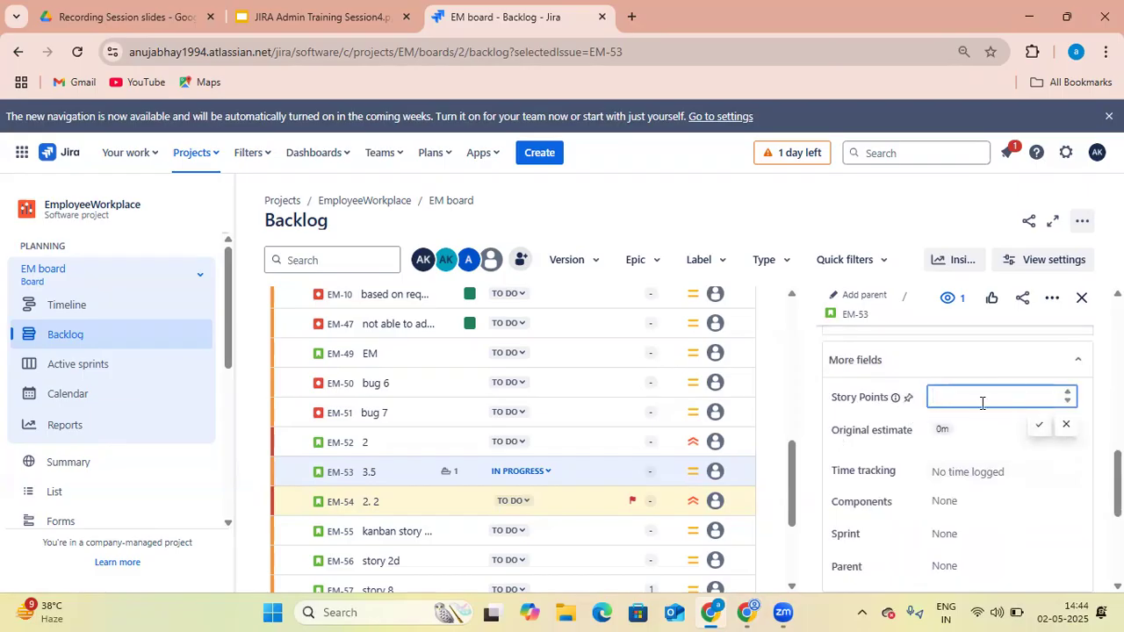
pyautogui.write('7')
pyautogui.click(1049, 432)
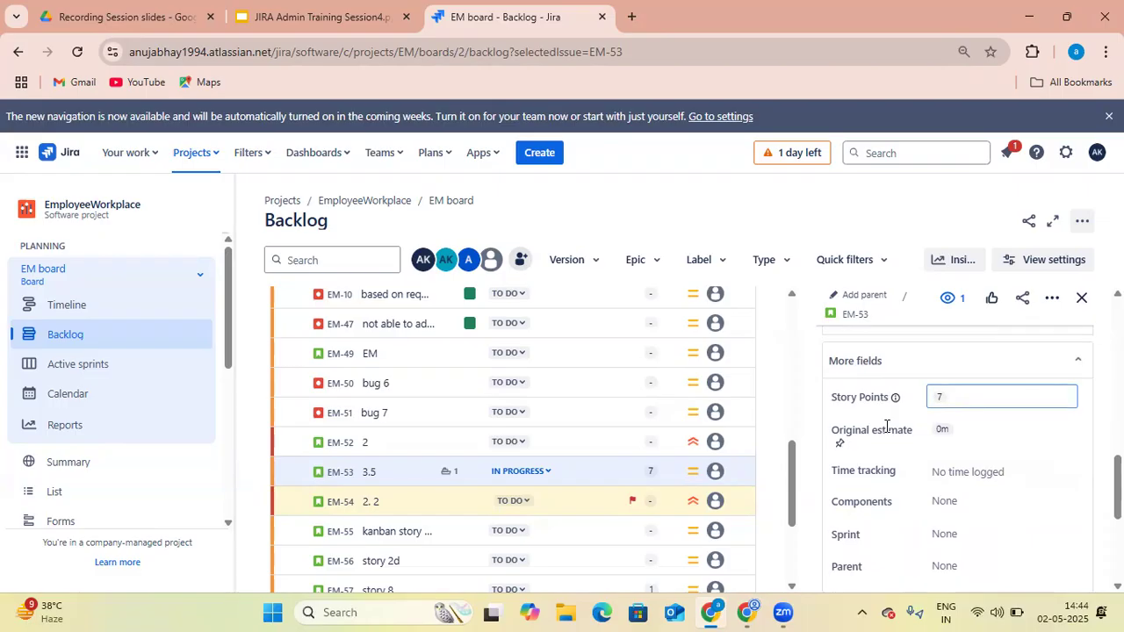
pyautogui.click(965, 437)
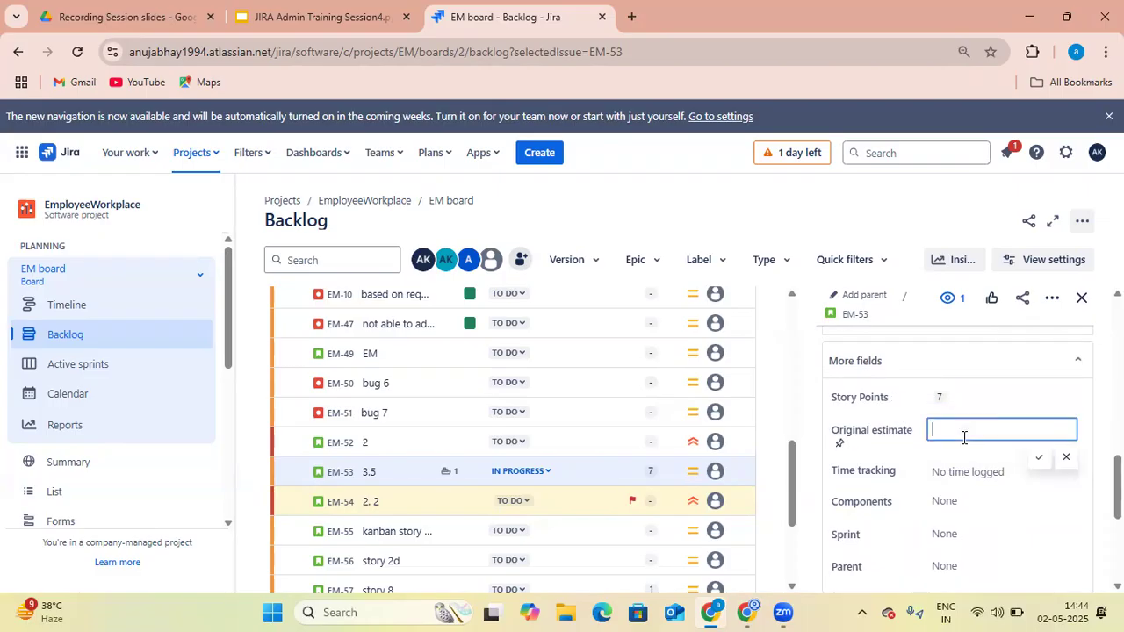
pyautogui.write('2')
pyautogui.click(1034, 454)
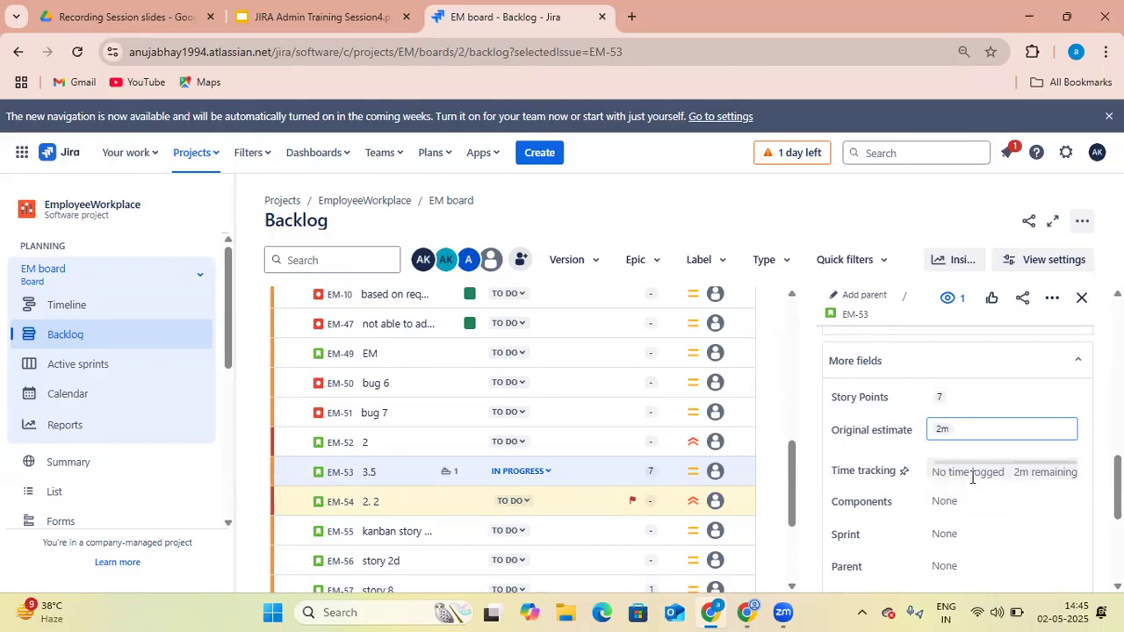
pyautogui.click(1052, 298)
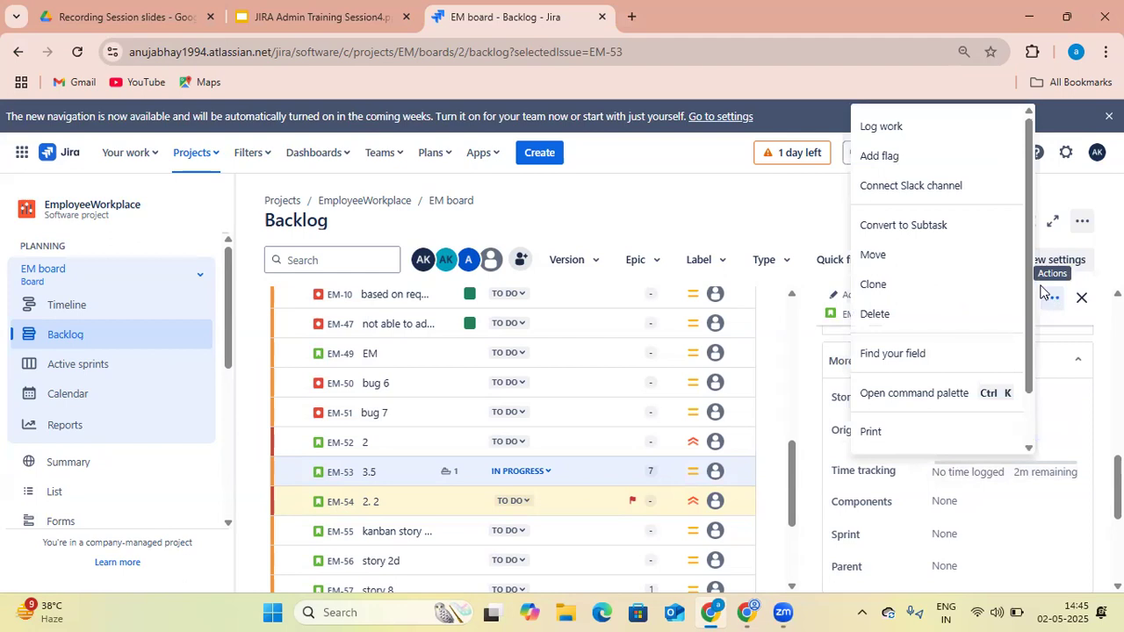
pyautogui.click(933, 132)
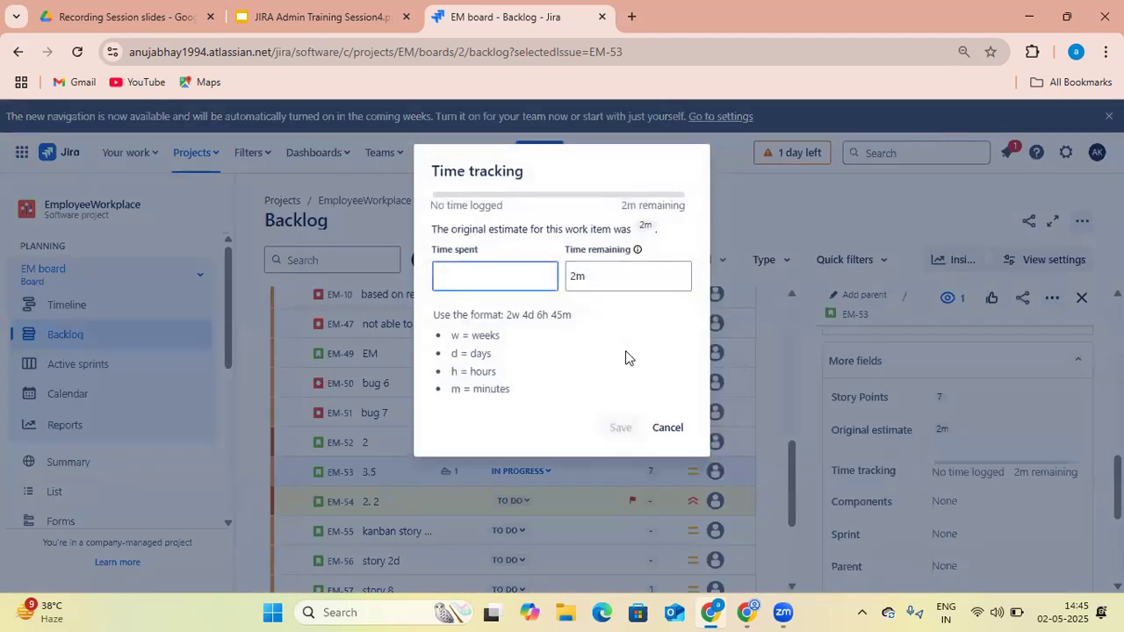
pyautogui.click(670, 429)
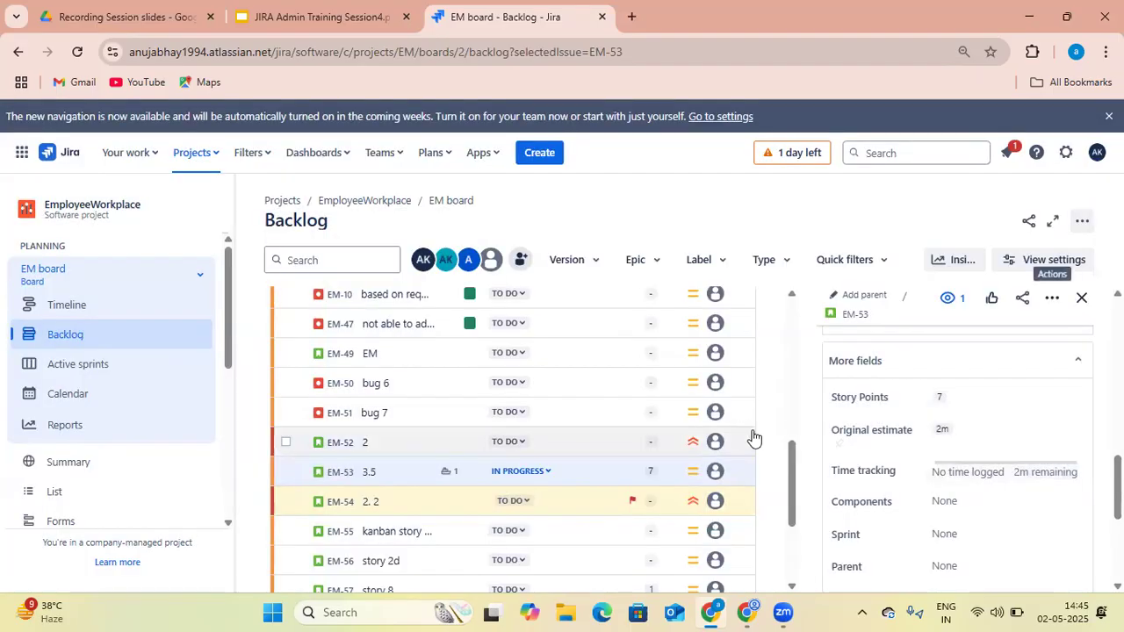
# - Change EM-53's original estimate to 2d and save it
pyautogui.click(966, 429)
pyautogui.press('BackSpace')
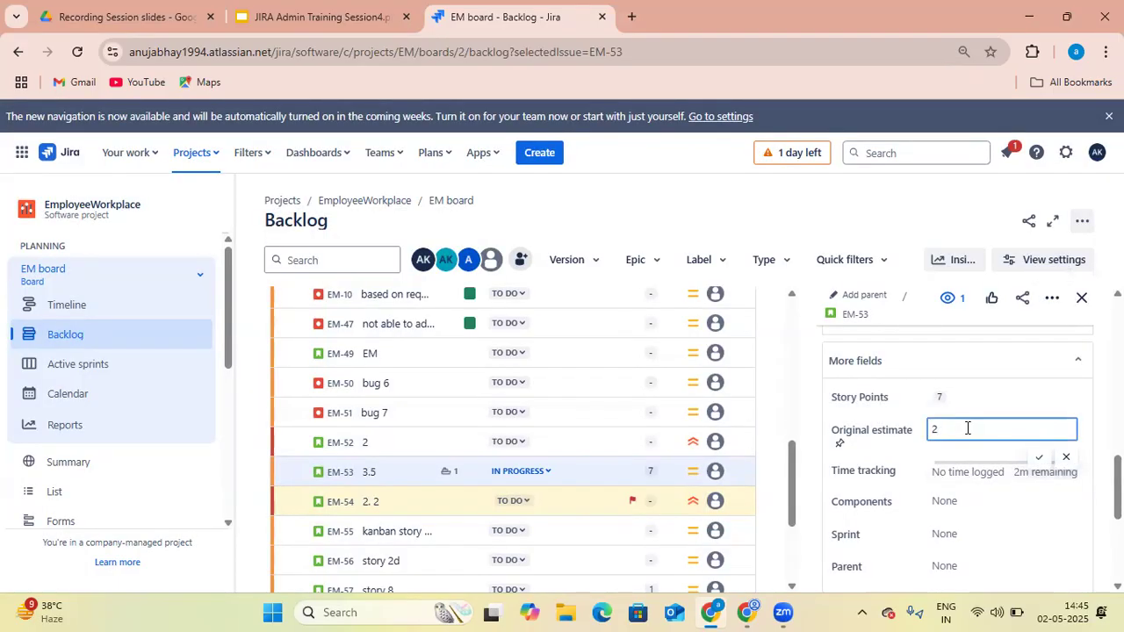
pyautogui.write('d')
pyautogui.click(1037, 459)
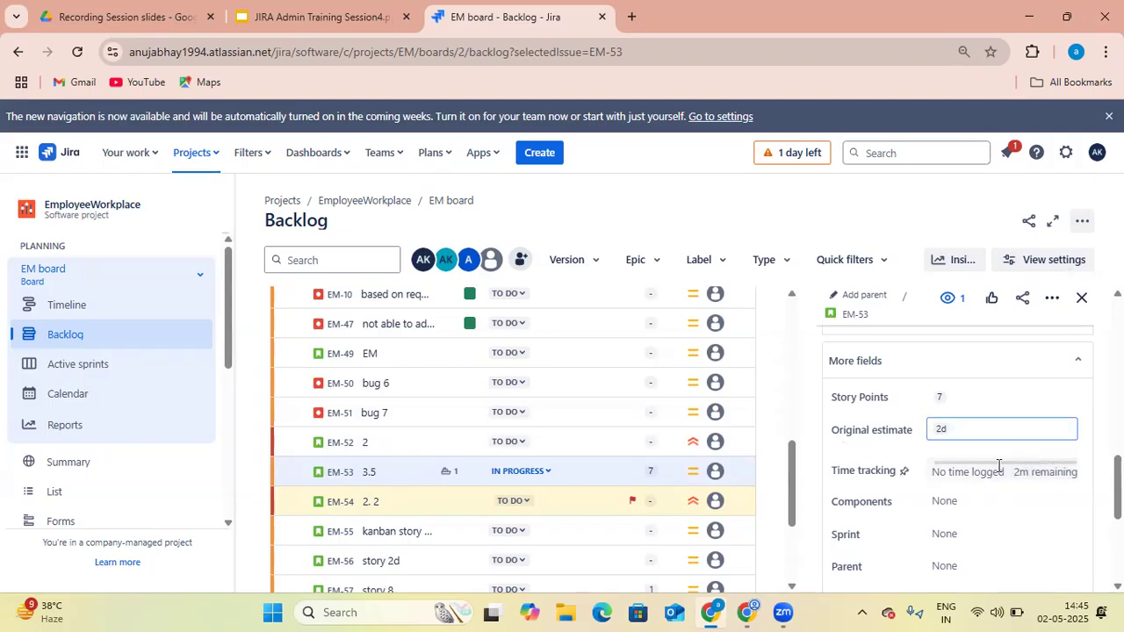
# - Open the Log work form for work item EM-53
pyautogui.click(1084, 225)
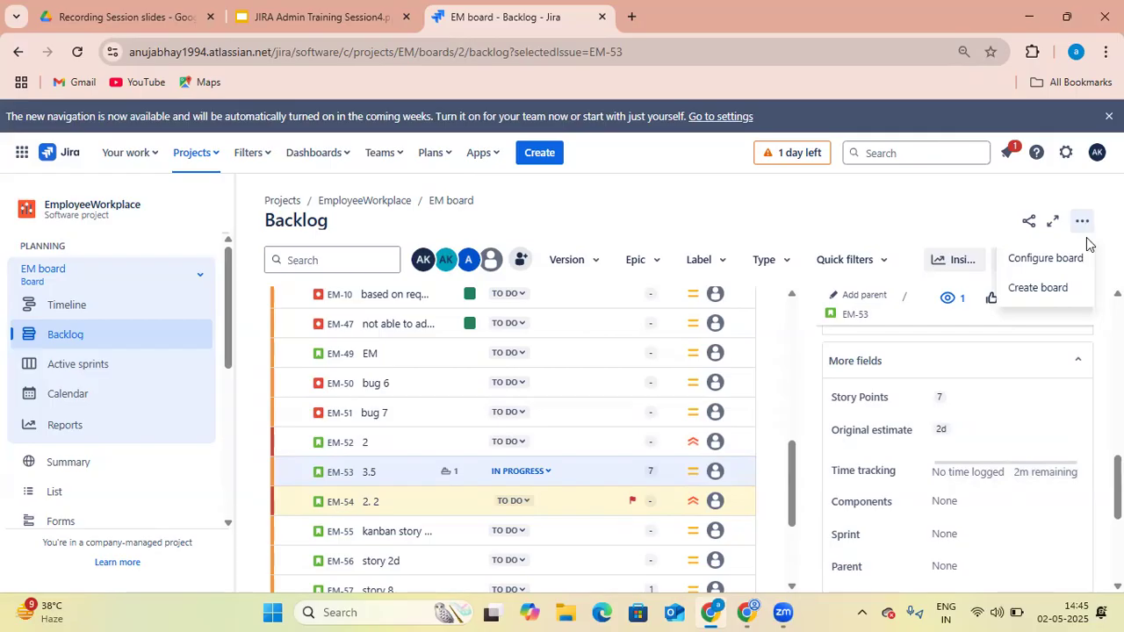
pyautogui.press('Escape')
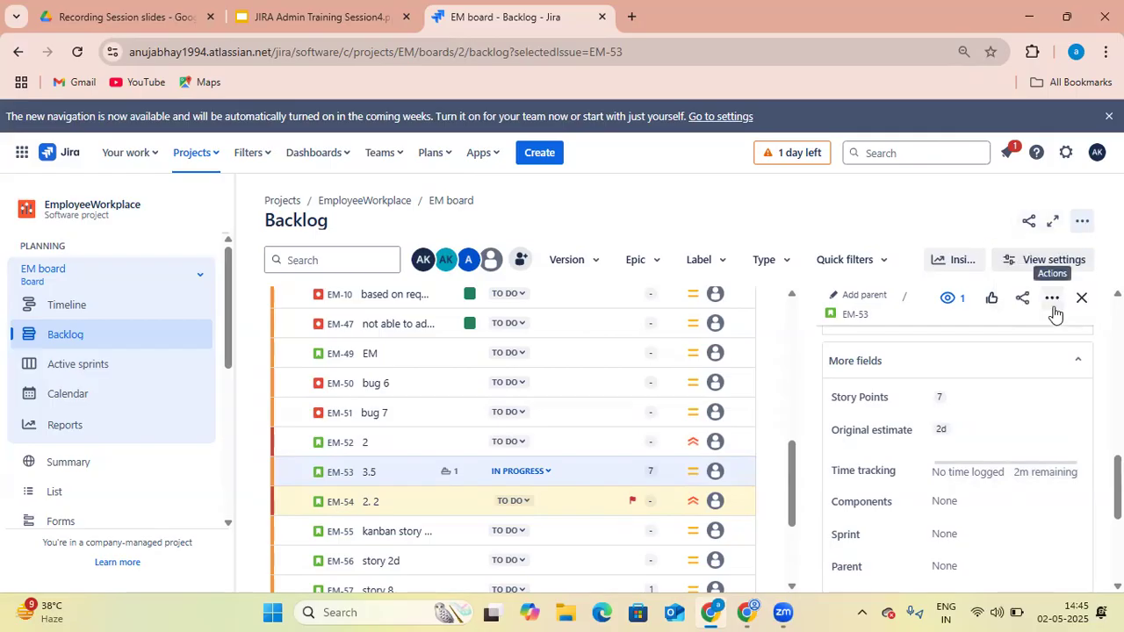
pyautogui.click(1052, 298)
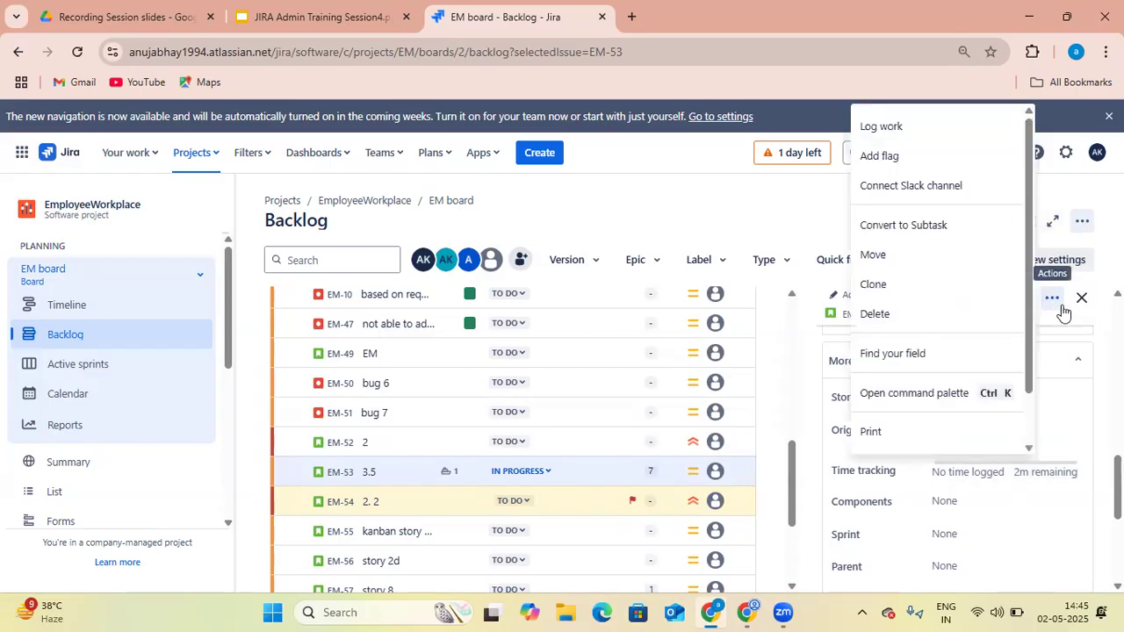
pyautogui.click(924, 132)
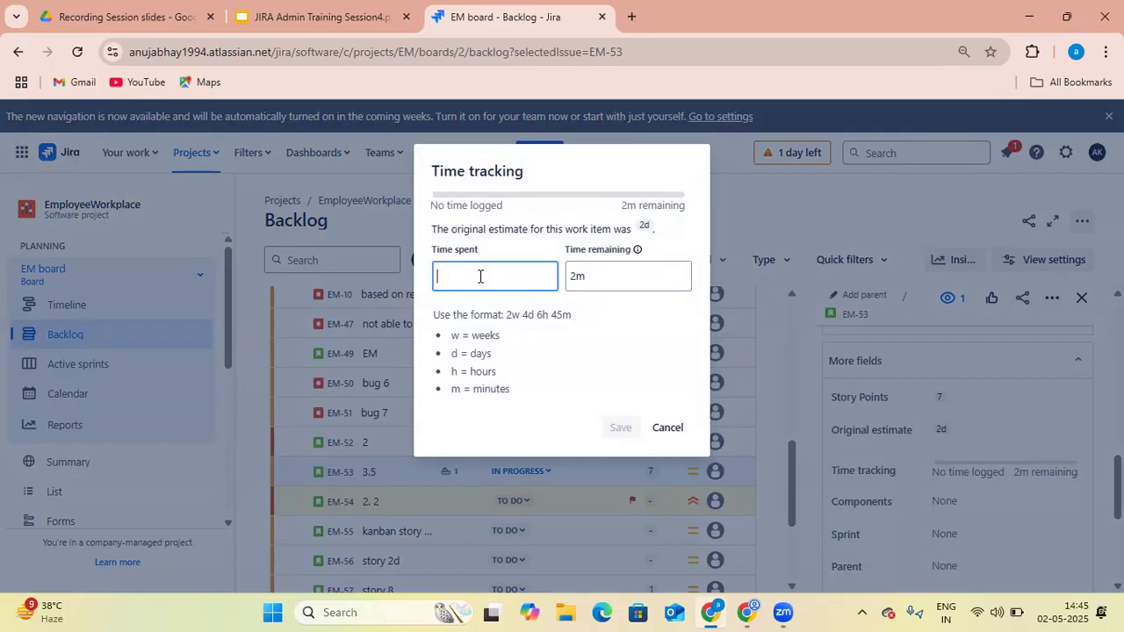
# - Try 6h, 2w, 2d and 60m in turn as EM-53's time spent, clearing each entry
pyautogui.write('6')
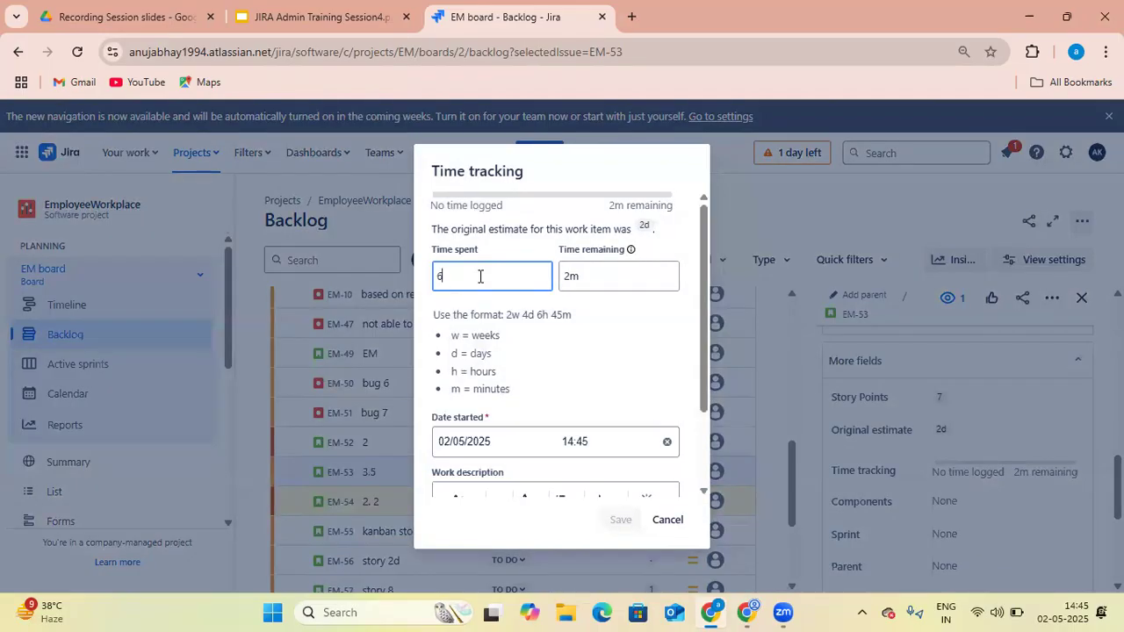
pyautogui.write('h')
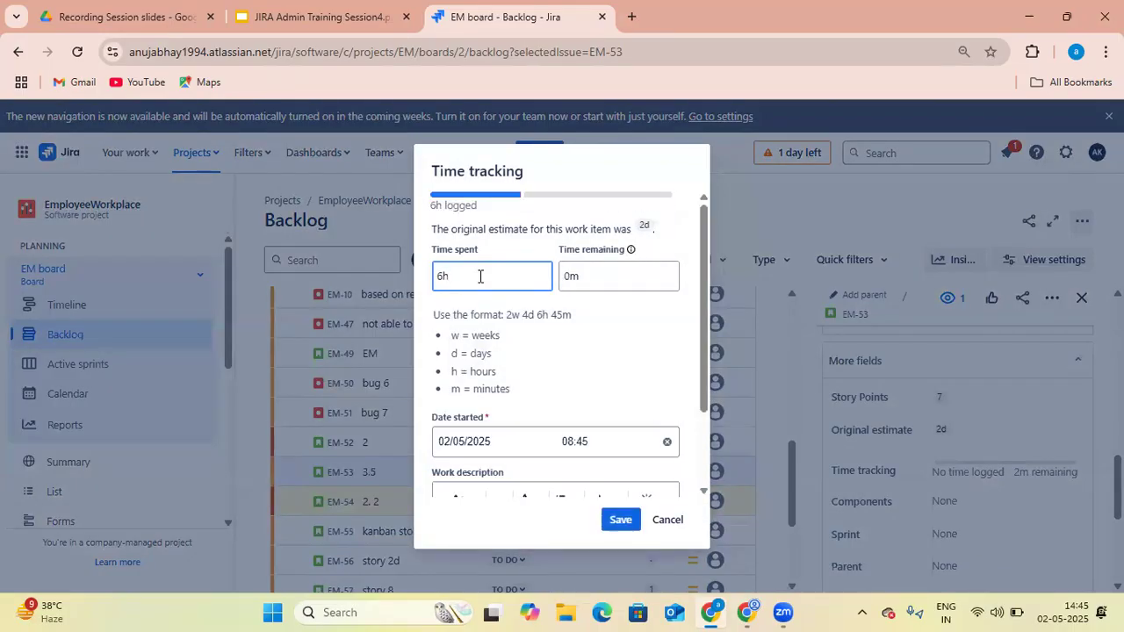
pyautogui.press('BackSpace')
pyautogui.press('BackSpace')
pyautogui.write('2w')
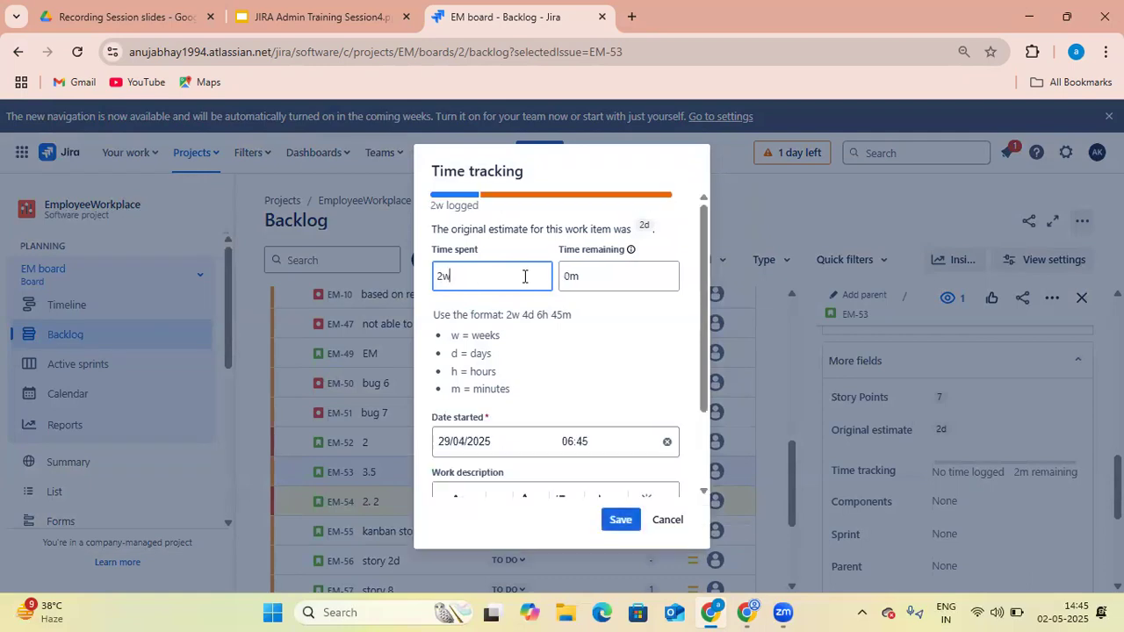
pyautogui.press('BackSpace')
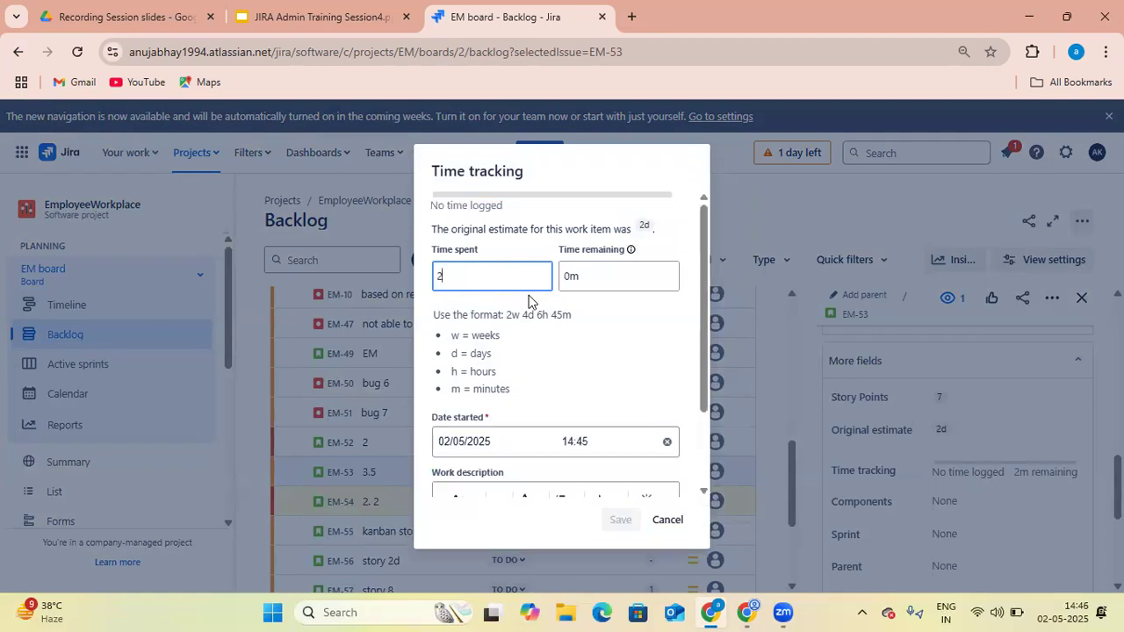
pyautogui.write('d')
pyautogui.press('BackSpace')
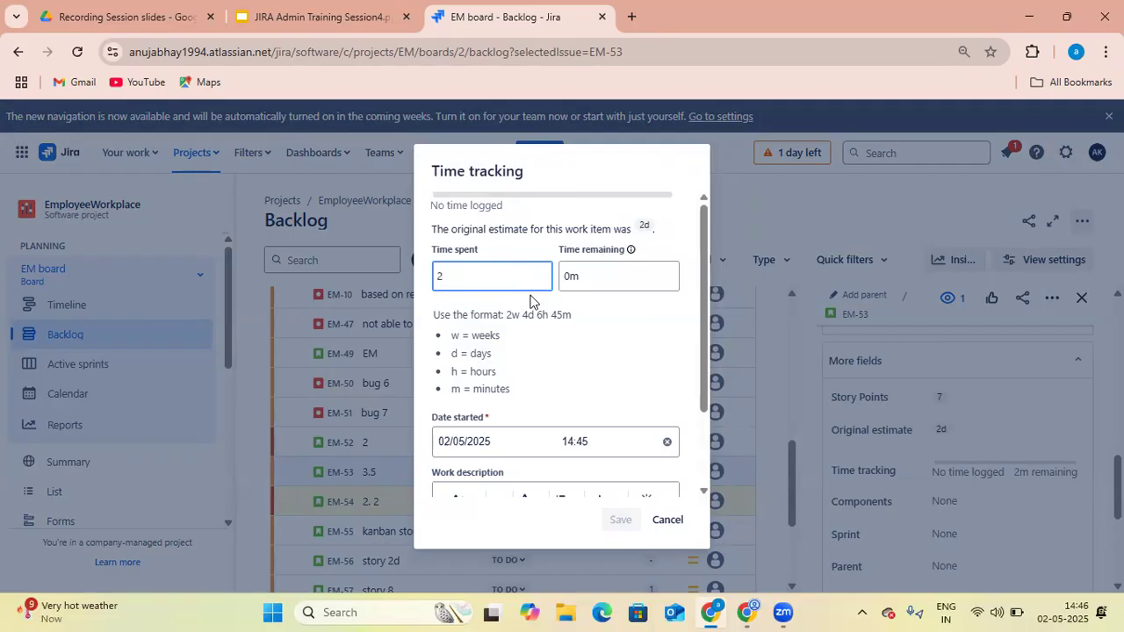
pyautogui.press('BackSpace')
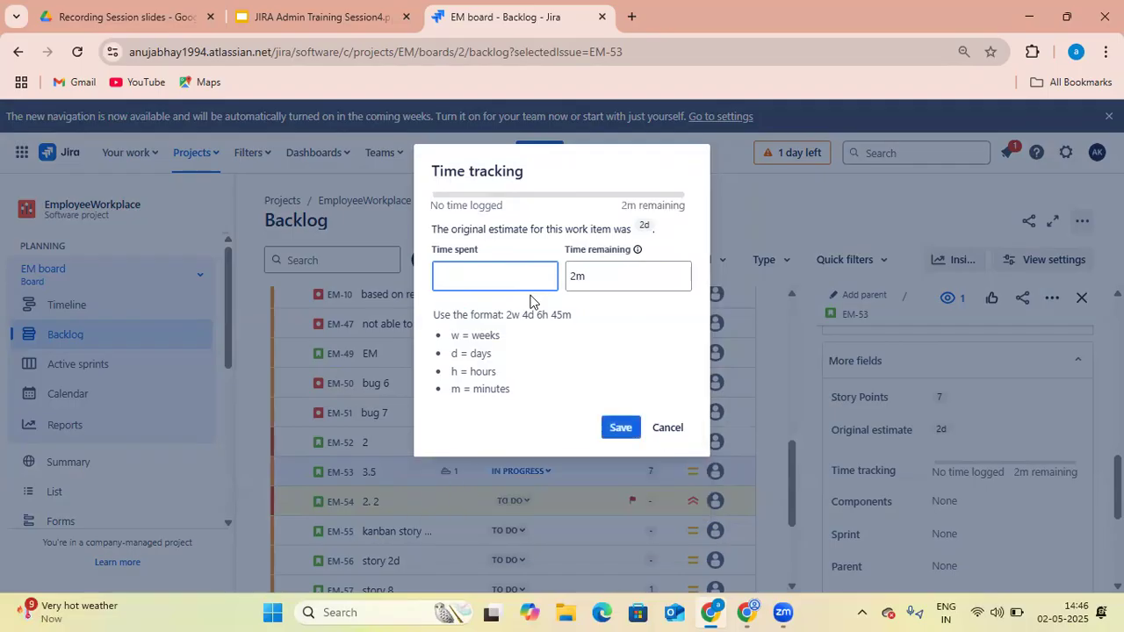
pyautogui.write('60m')
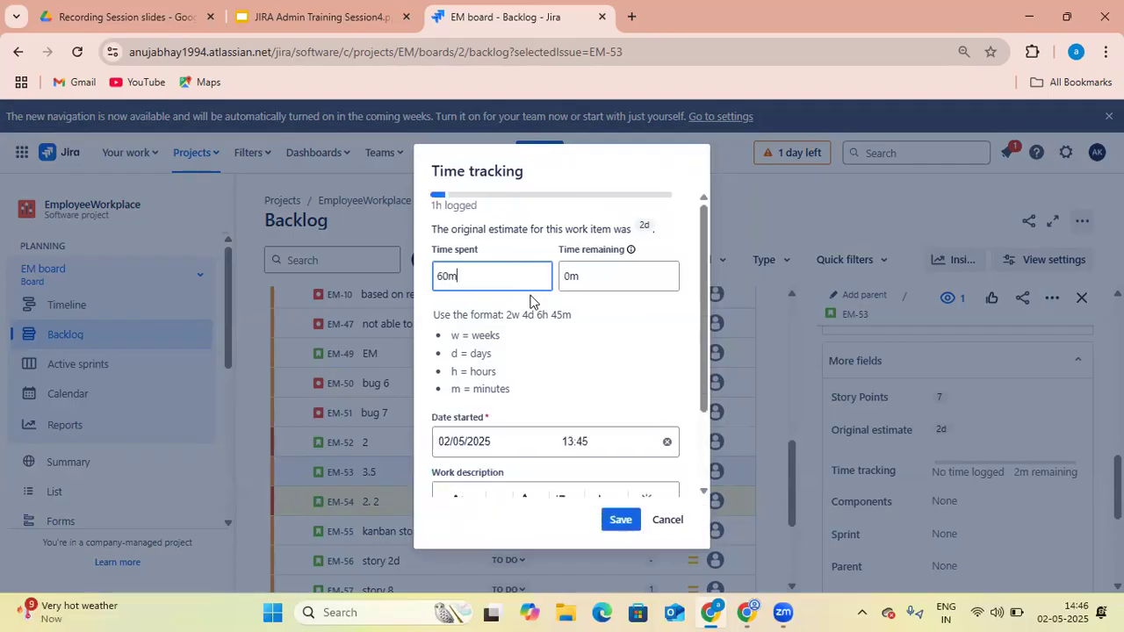
pyautogui.press('BackSpace')
pyautogui.press('BackSpace')
pyautogui.press('BackSpace')
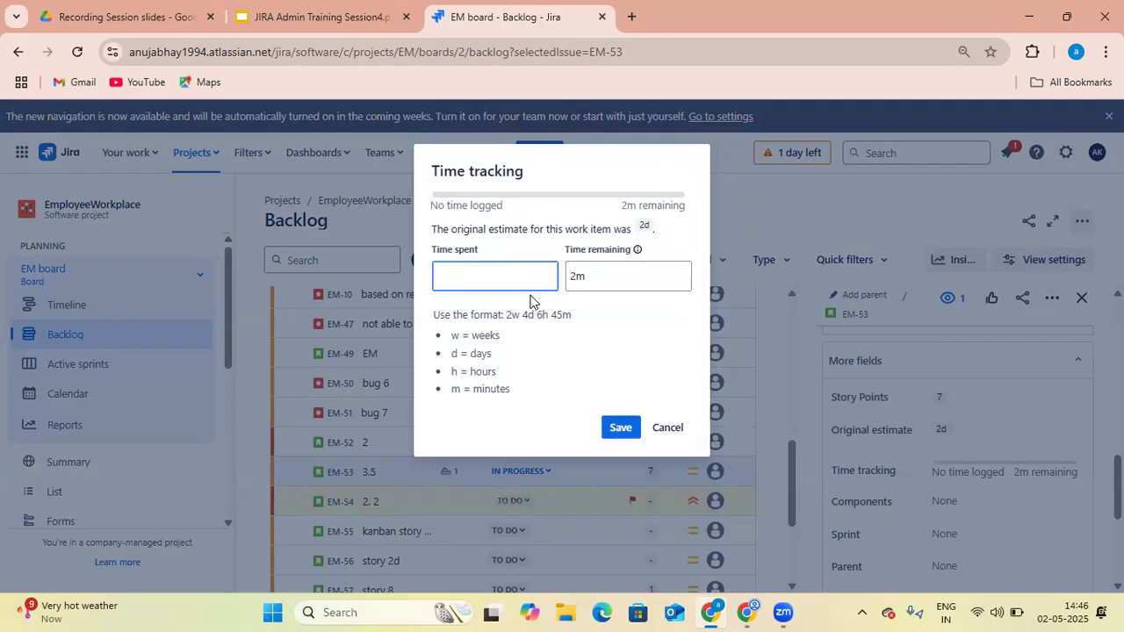
# - Log 1d of time spent on EM-53 and save the entry
pyautogui.write('1')
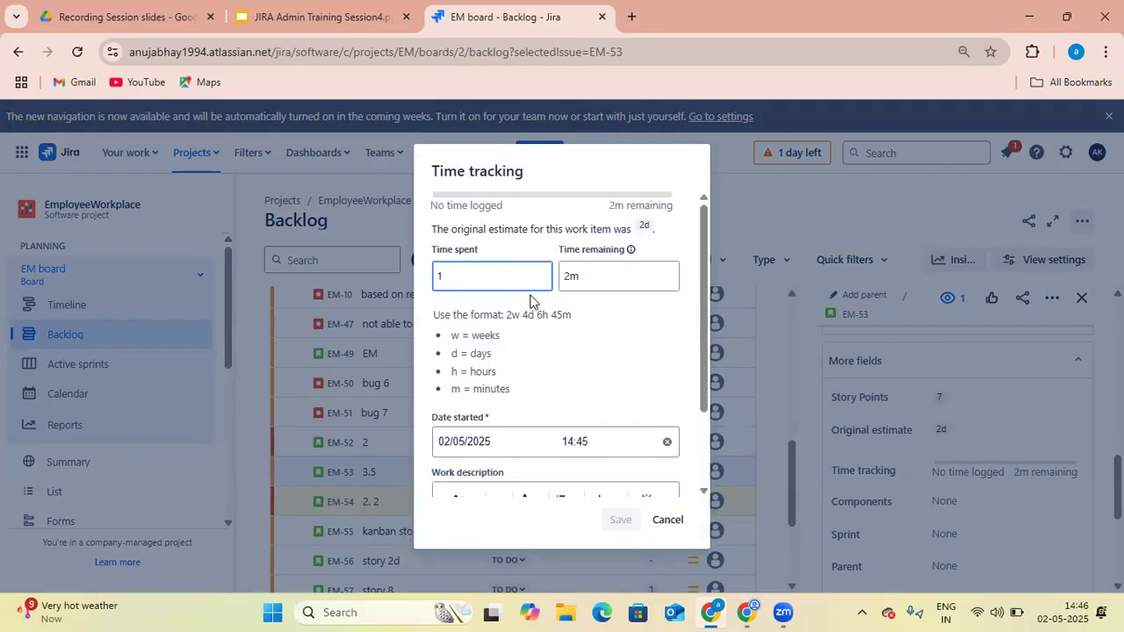
pyautogui.write('d')
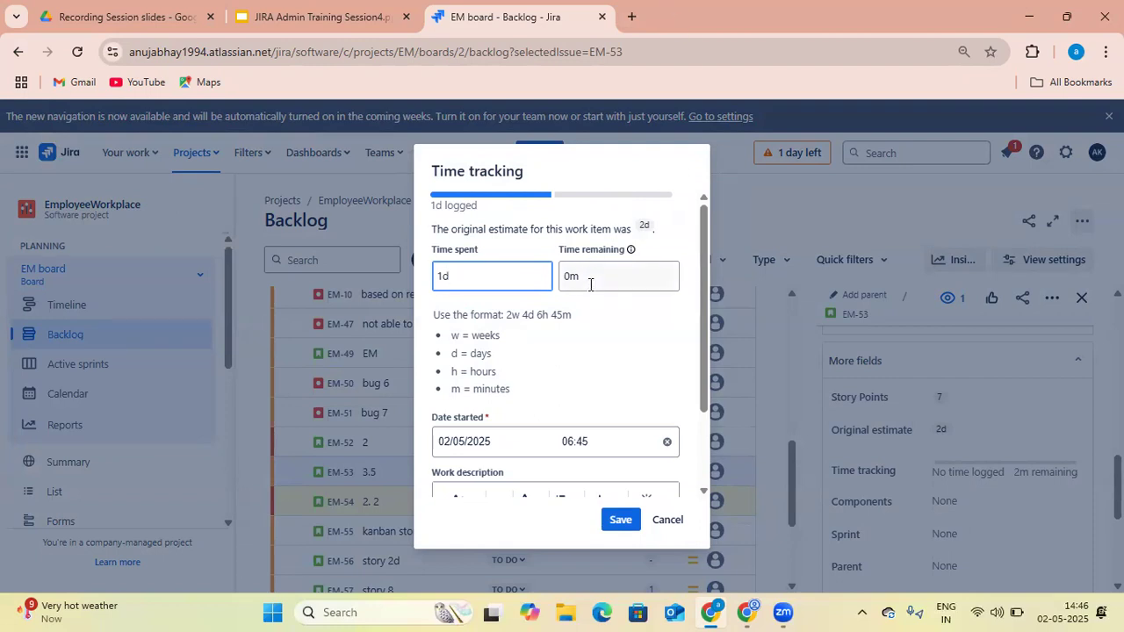
pyautogui.click(615, 520)
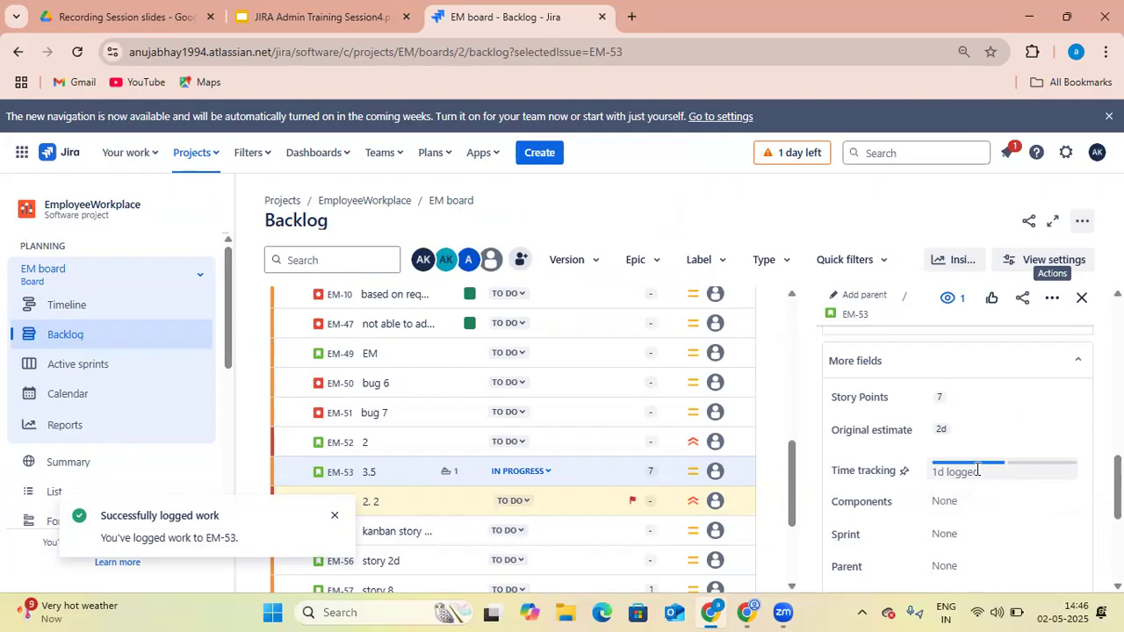
# - Try a further 2d of time spent on EM-53, clear the entry and close the time tracking form
pyautogui.click(1082, 222)
pyautogui.click(1059, 309)
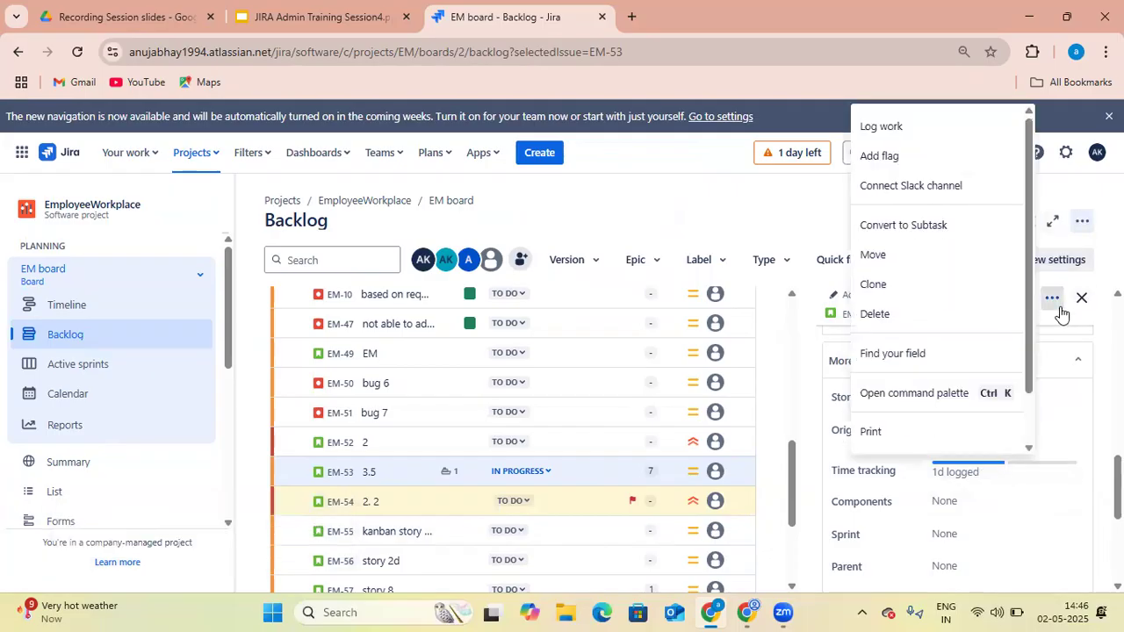
pyautogui.click(915, 126)
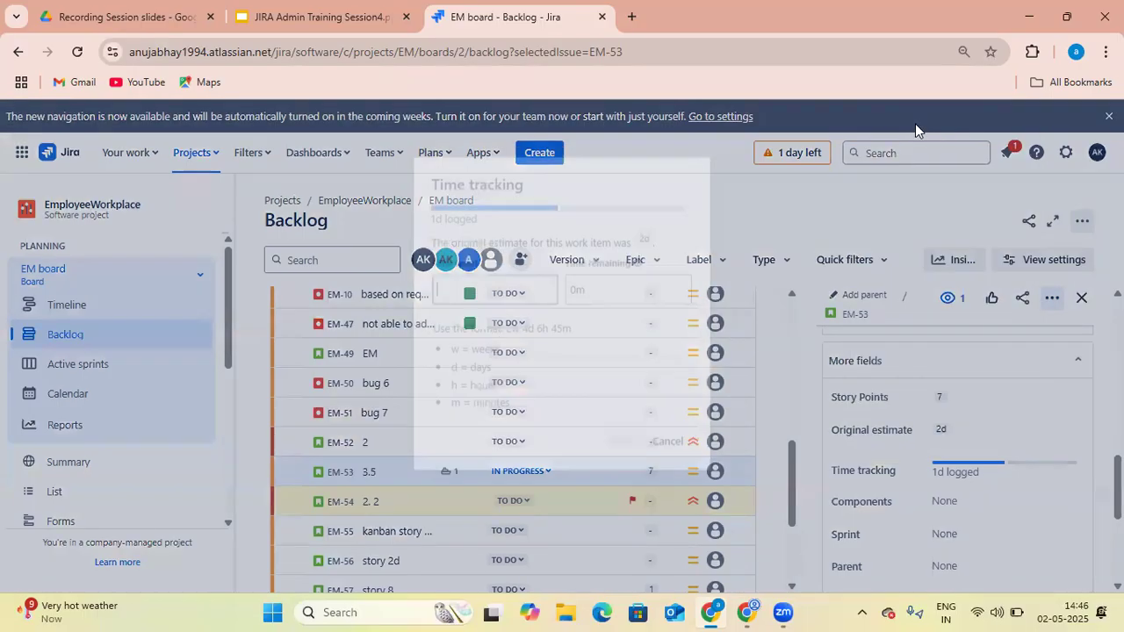
pyautogui.click(526, 279)
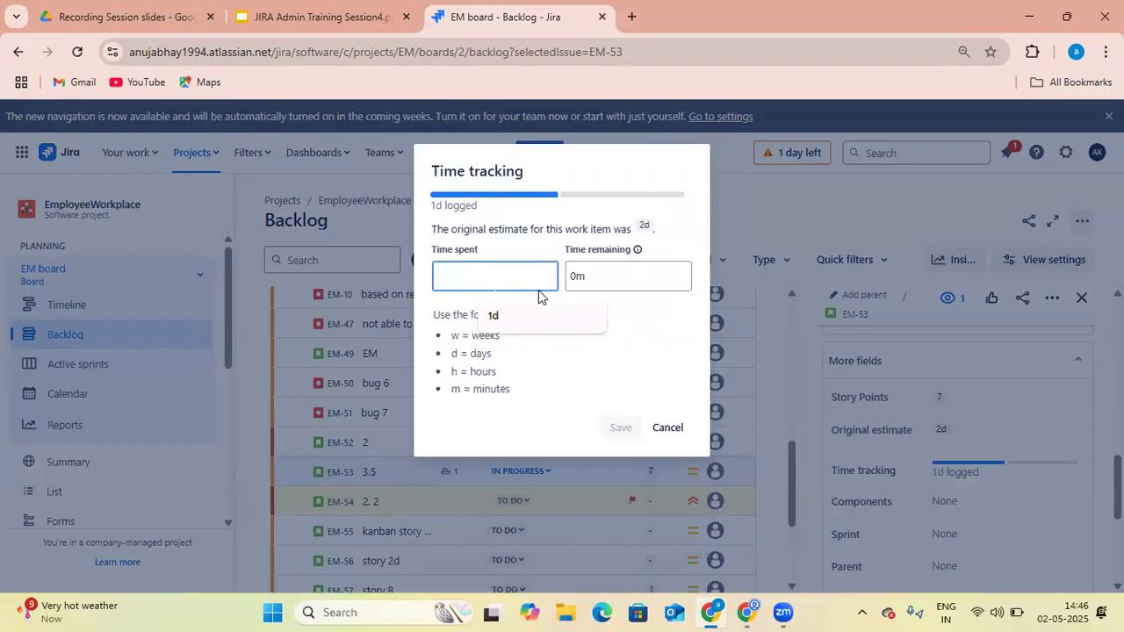
pyautogui.write('2d')
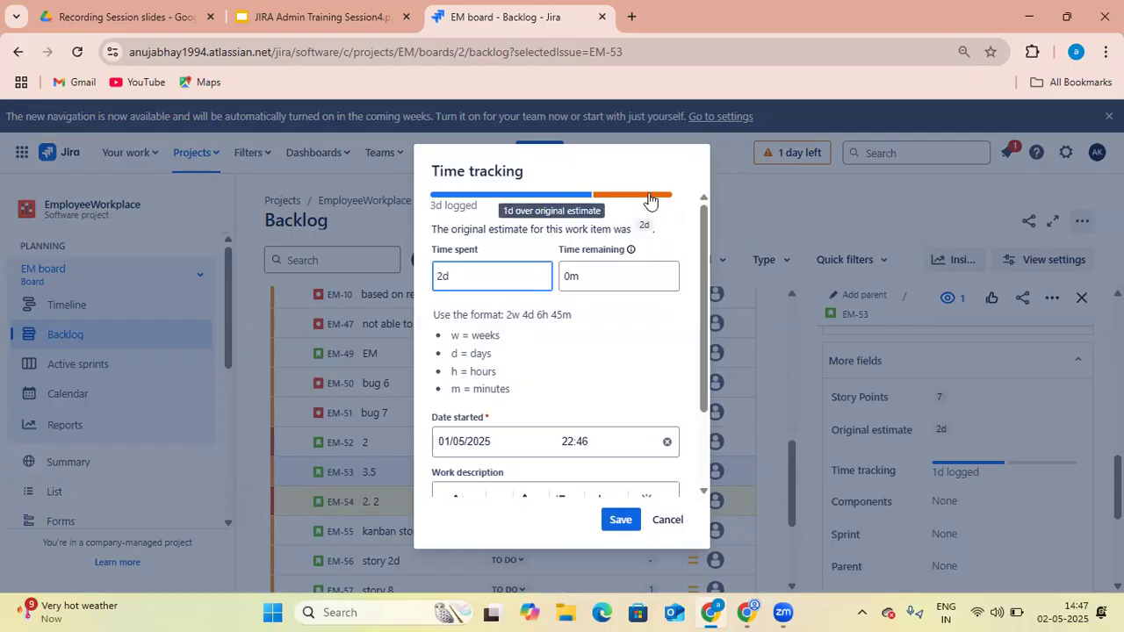
pyautogui.press('BackSpace')
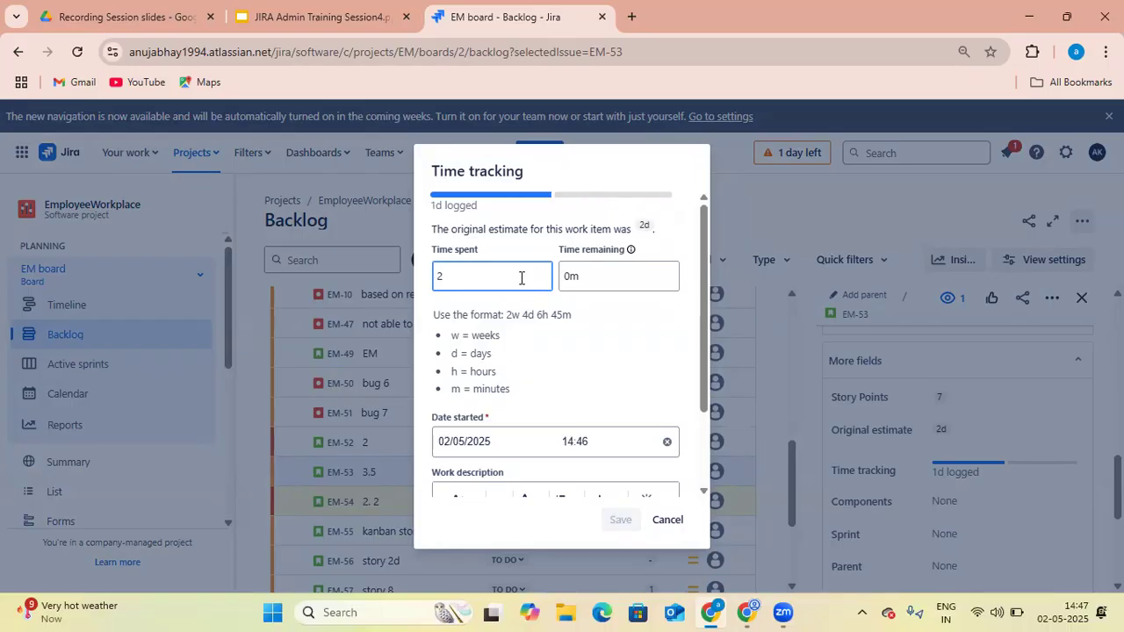
pyautogui.press('BackSpace')
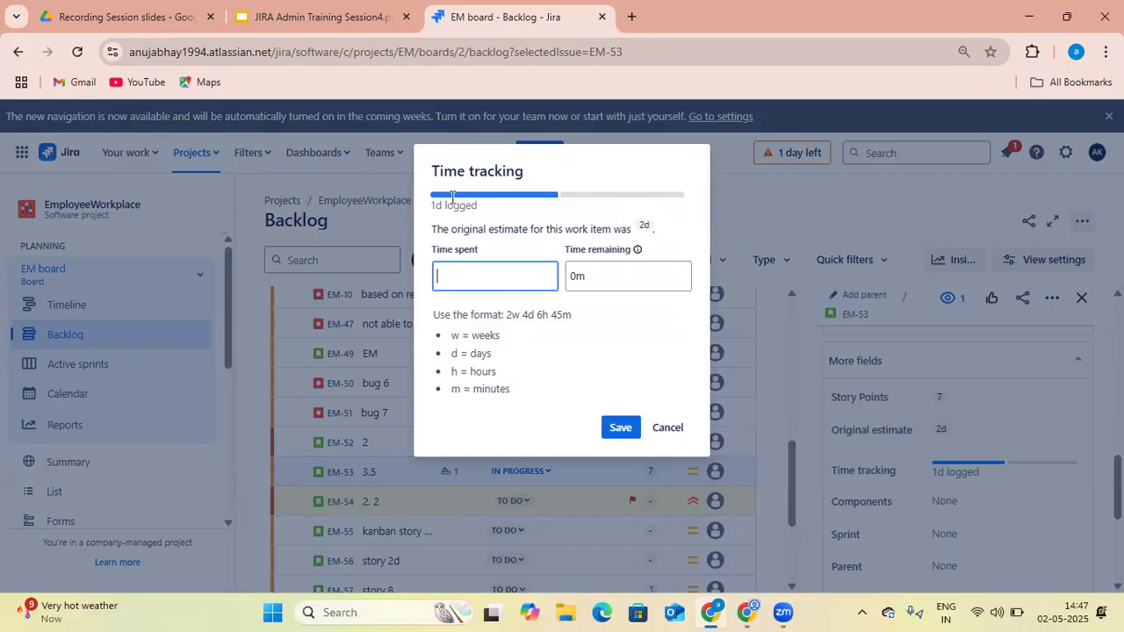
pyautogui.click(620, 426)
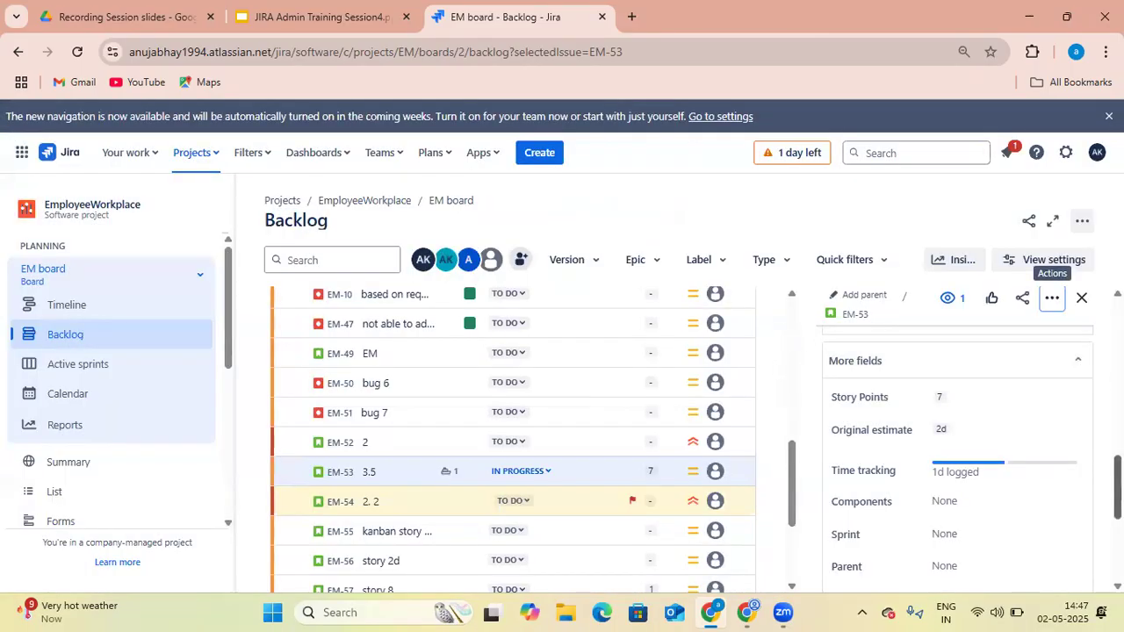
# - Review EM-53's details and open the EmployeeWorkplace project's All work list
pyautogui.moveTo(1117, 486); pyautogui.dragTo(1117, 327)
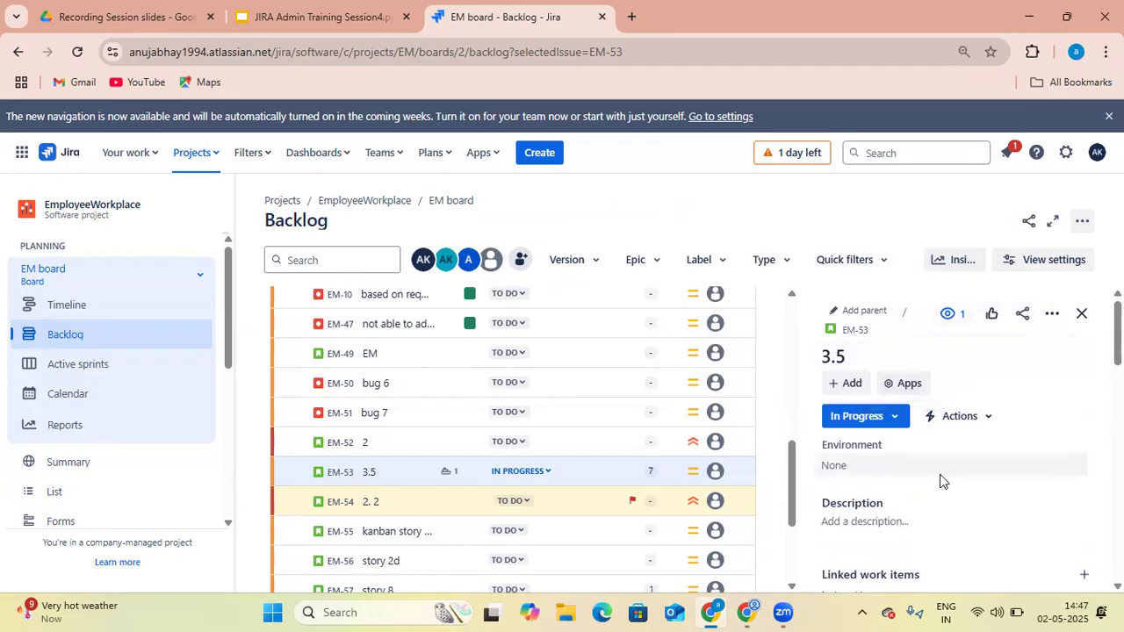
pyautogui.scroll(-4, 948, 483)
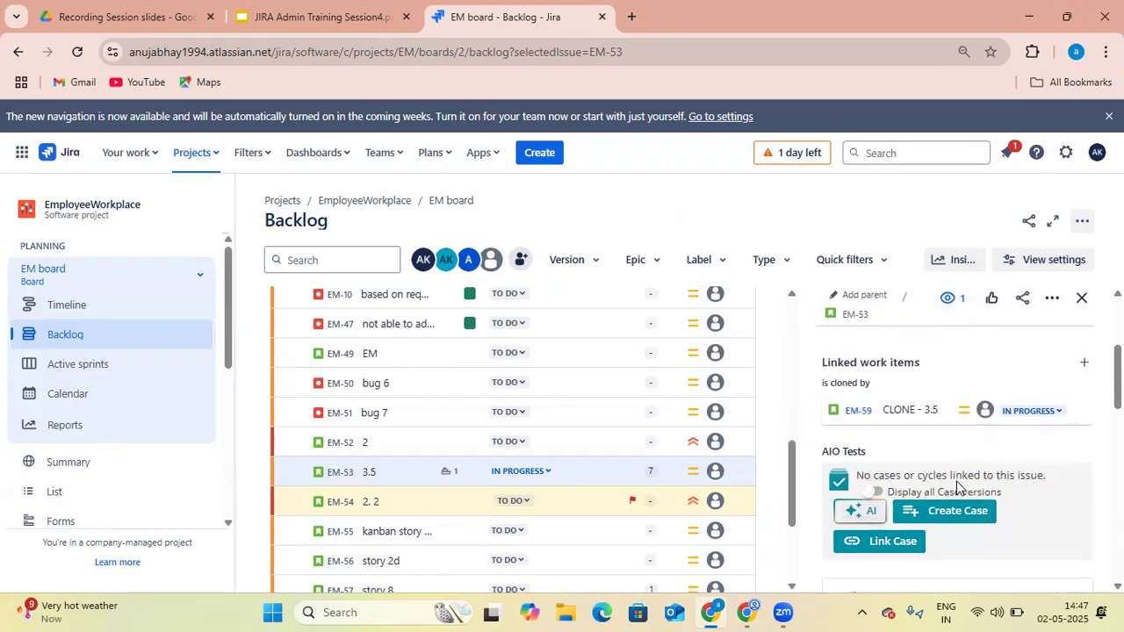
pyautogui.scroll(-8, 957, 487)
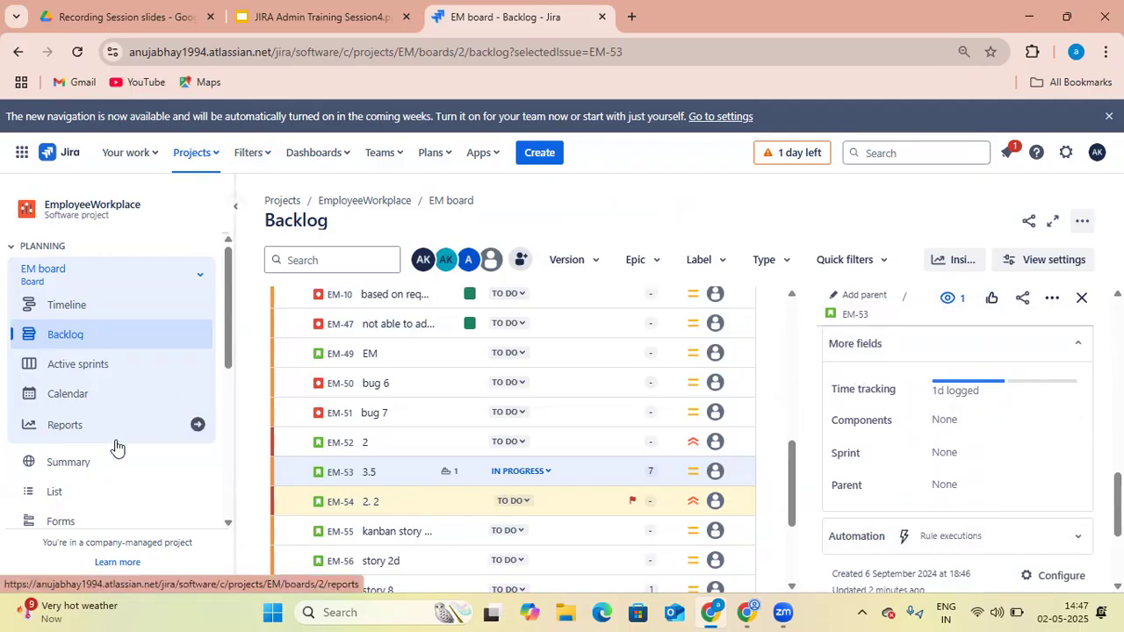
pyautogui.scroll(-2, 115, 446)
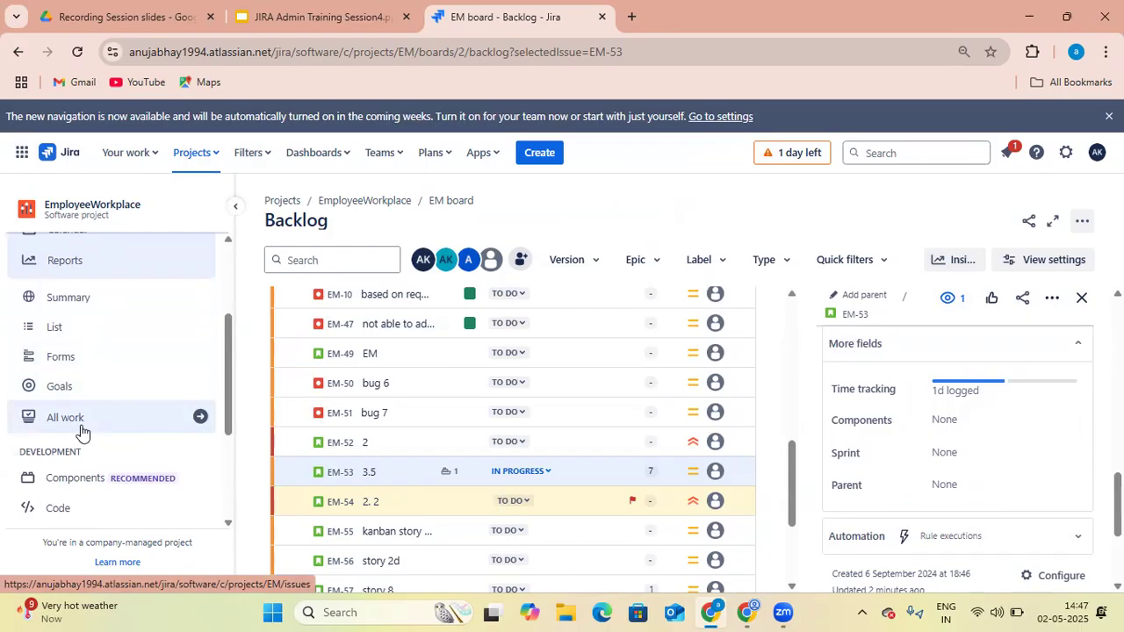
pyautogui.click(142, 423)
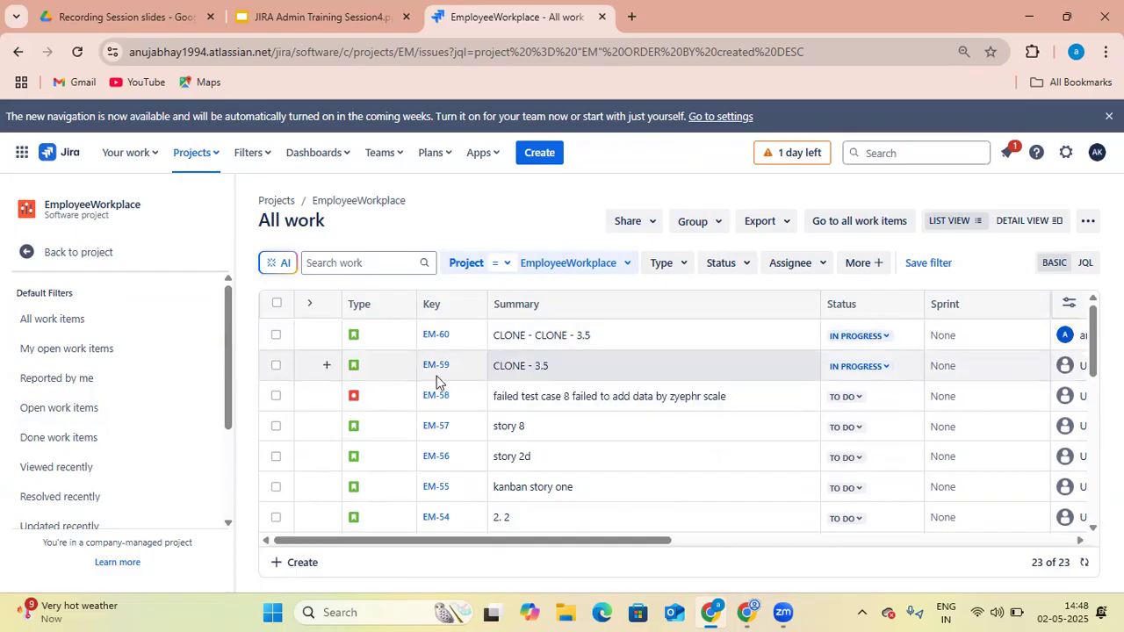
# - Deselect EmployeeWorkplace in the project filter, try project 9 instead, and reload the work list
pyautogui.click(627, 263)
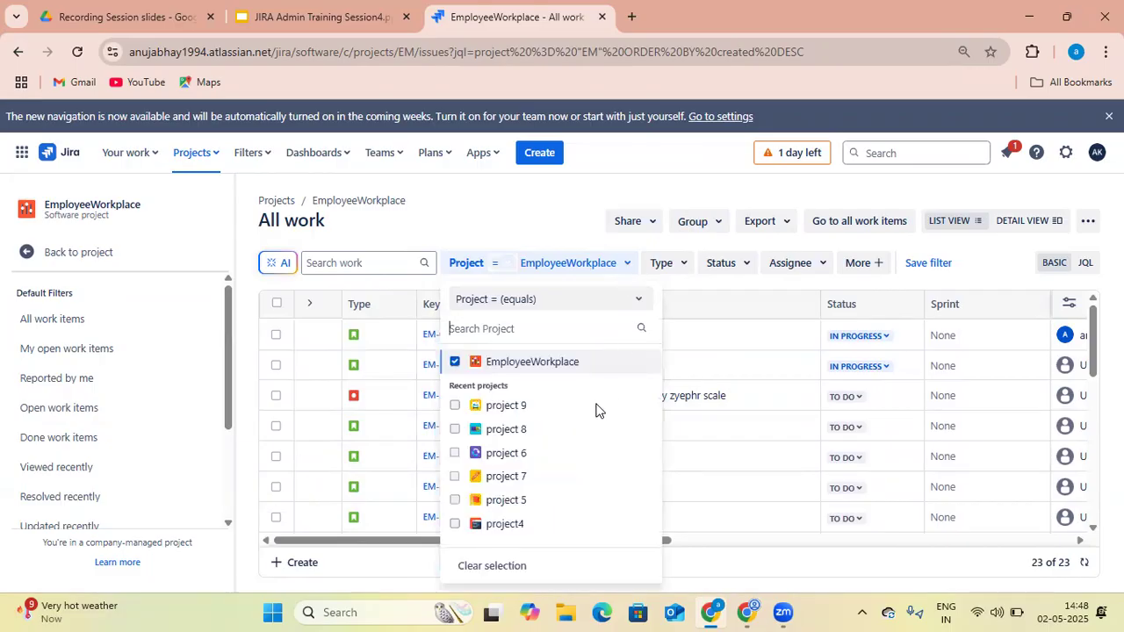
pyautogui.click(455, 362)
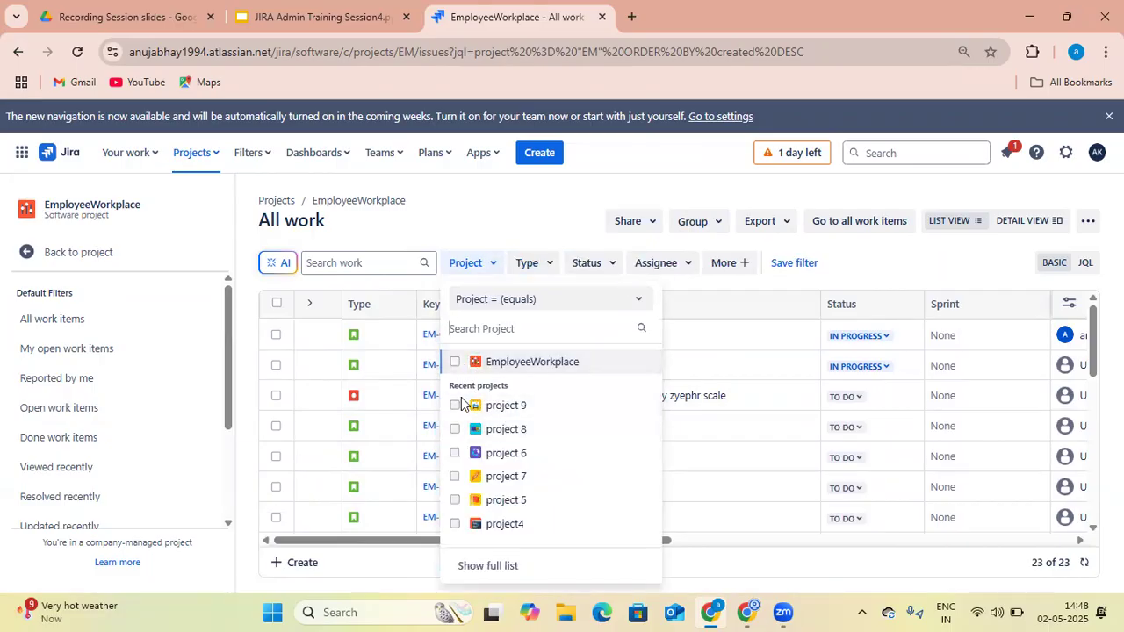
pyautogui.click(455, 405)
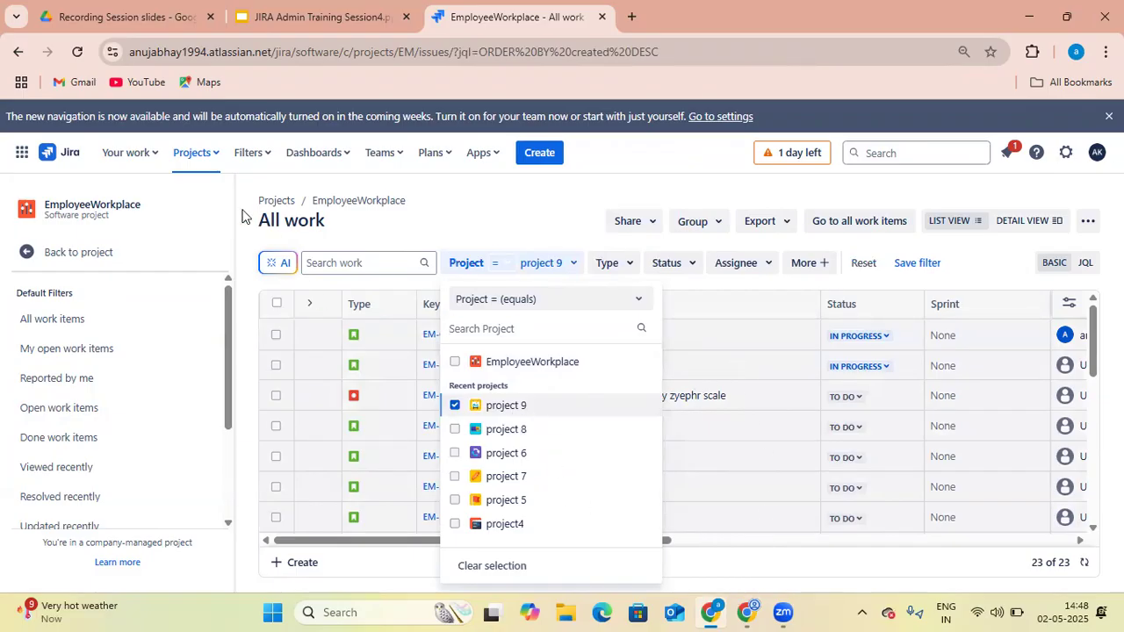
pyautogui.click(78, 52)
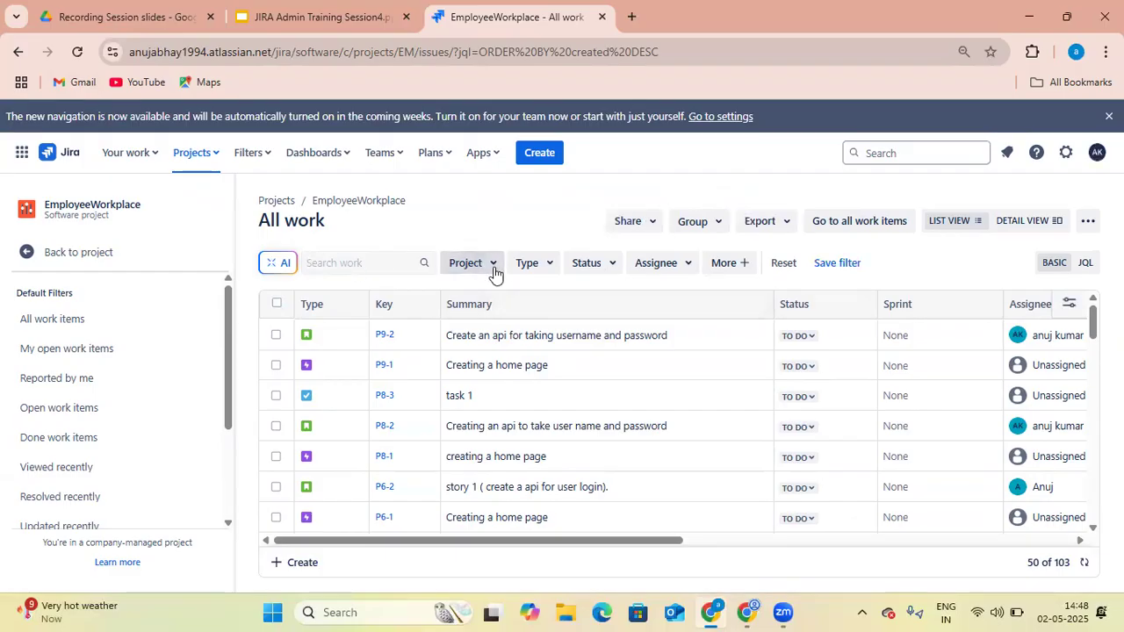
pyautogui.click(78, 54)
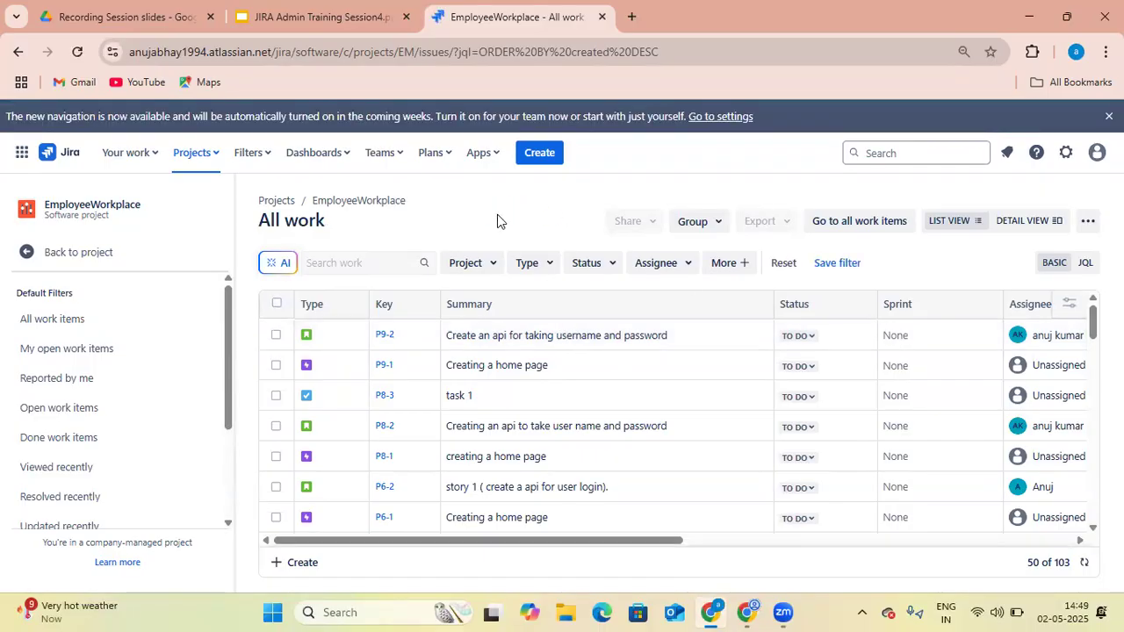
# - Filter the work list by the Story work type
pyautogui.click(552, 264)
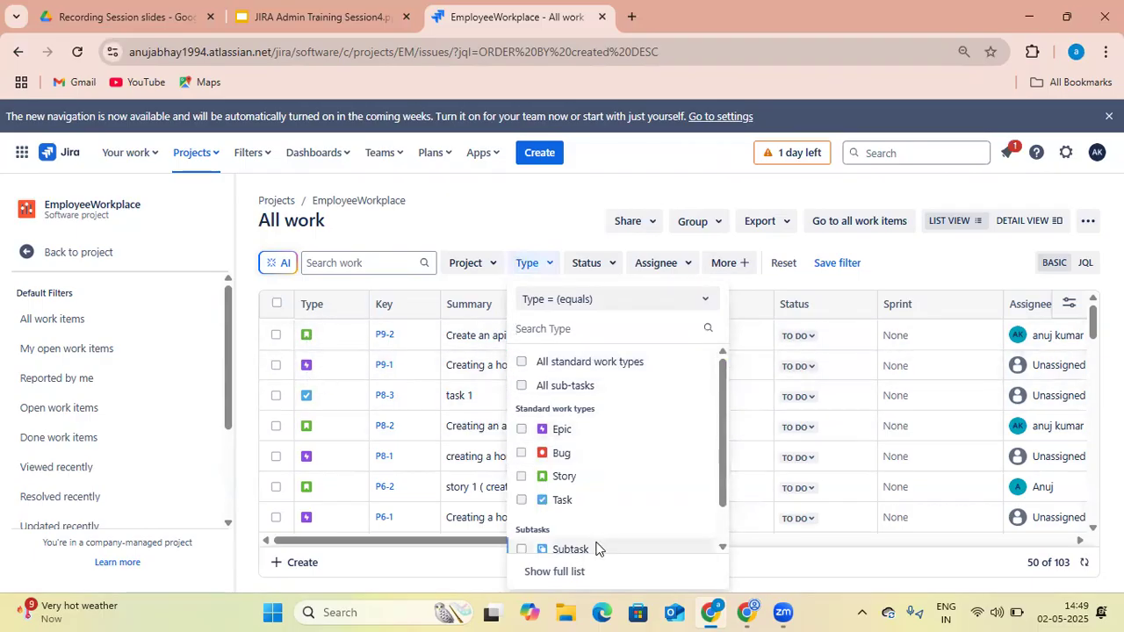
pyautogui.click(521, 479)
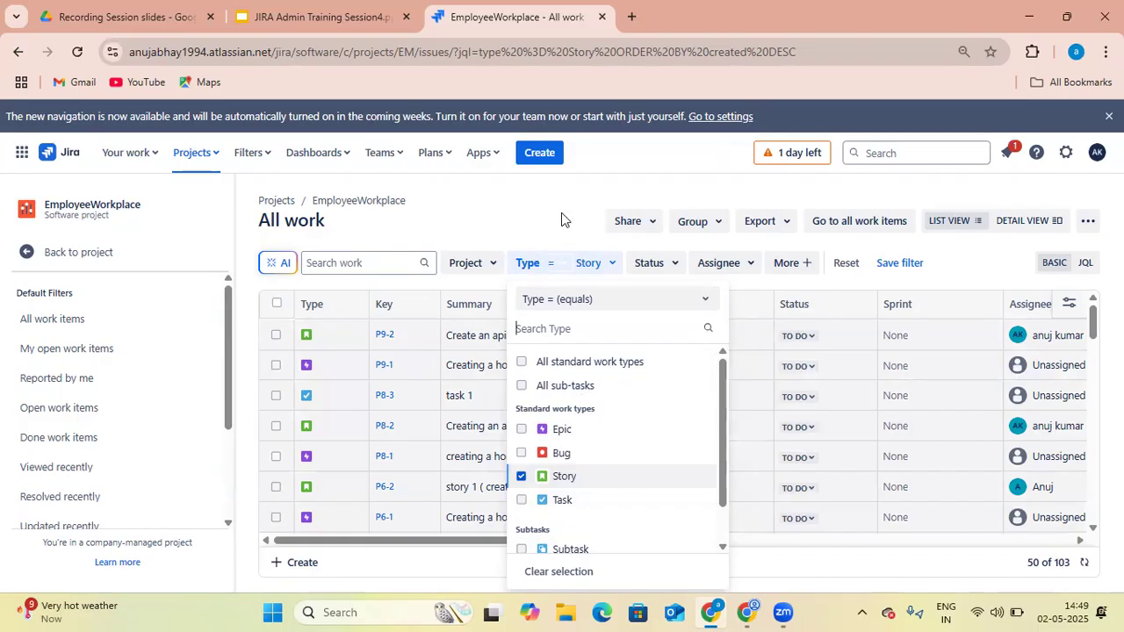
pyautogui.click(433, 565)
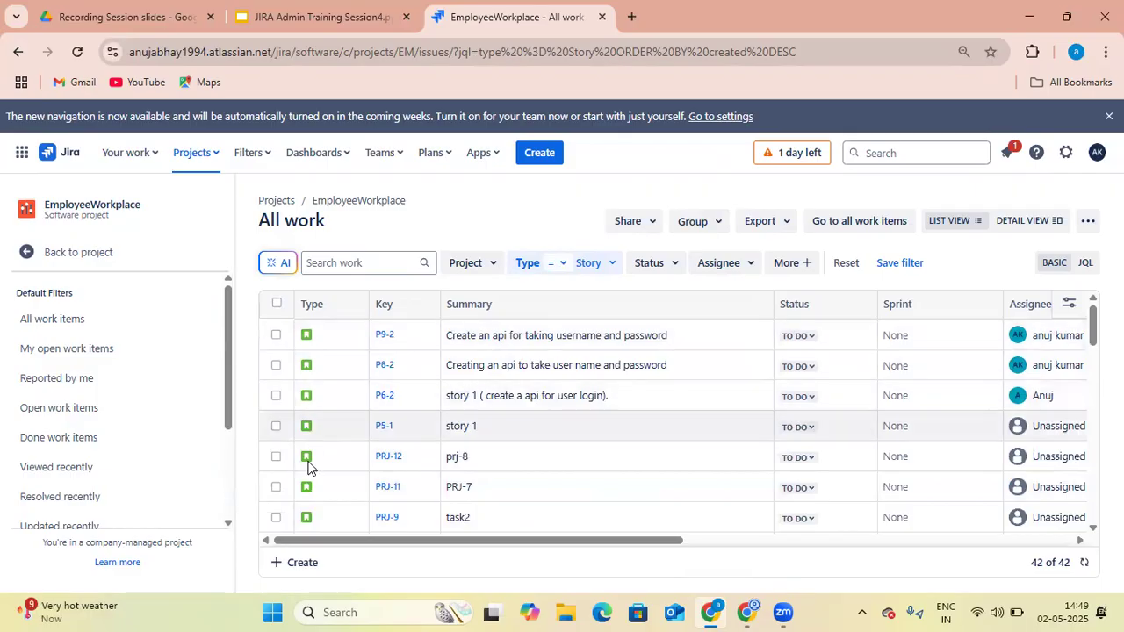
# - Filter the stories by Done status and check the available assignee and additional filter options
pyautogui.click(677, 263)
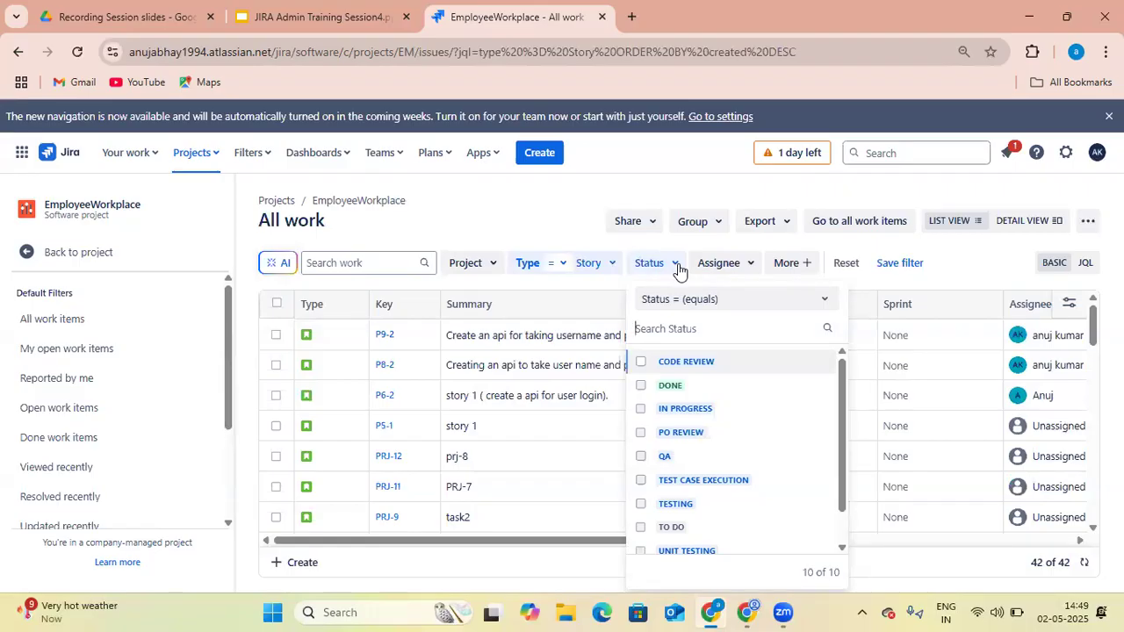
pyautogui.click(641, 386)
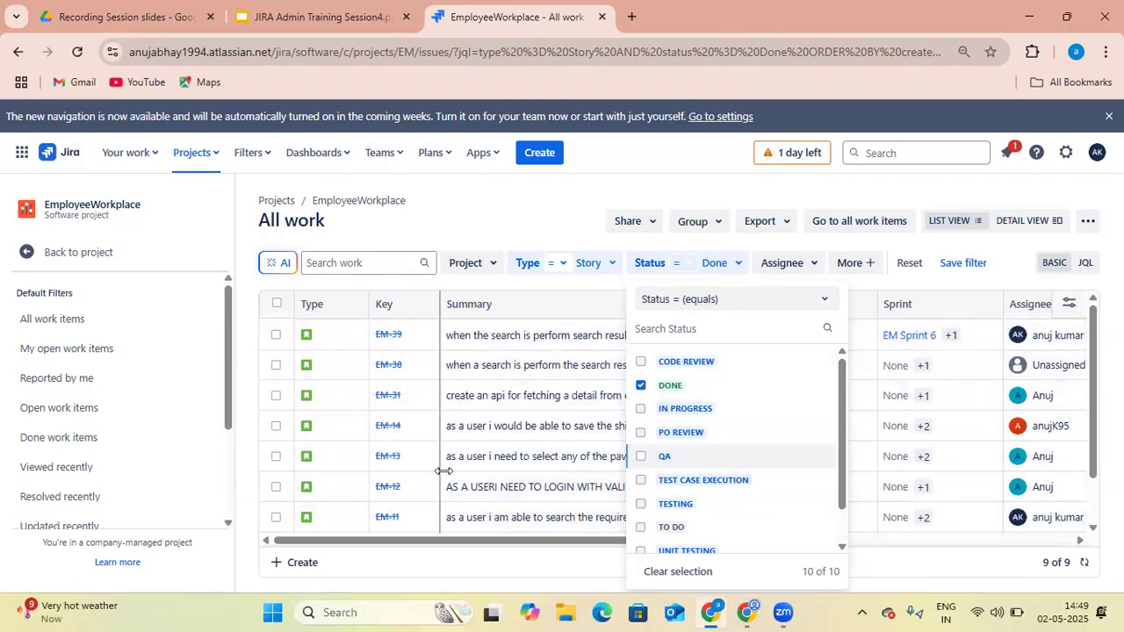
pyautogui.click(815, 266)
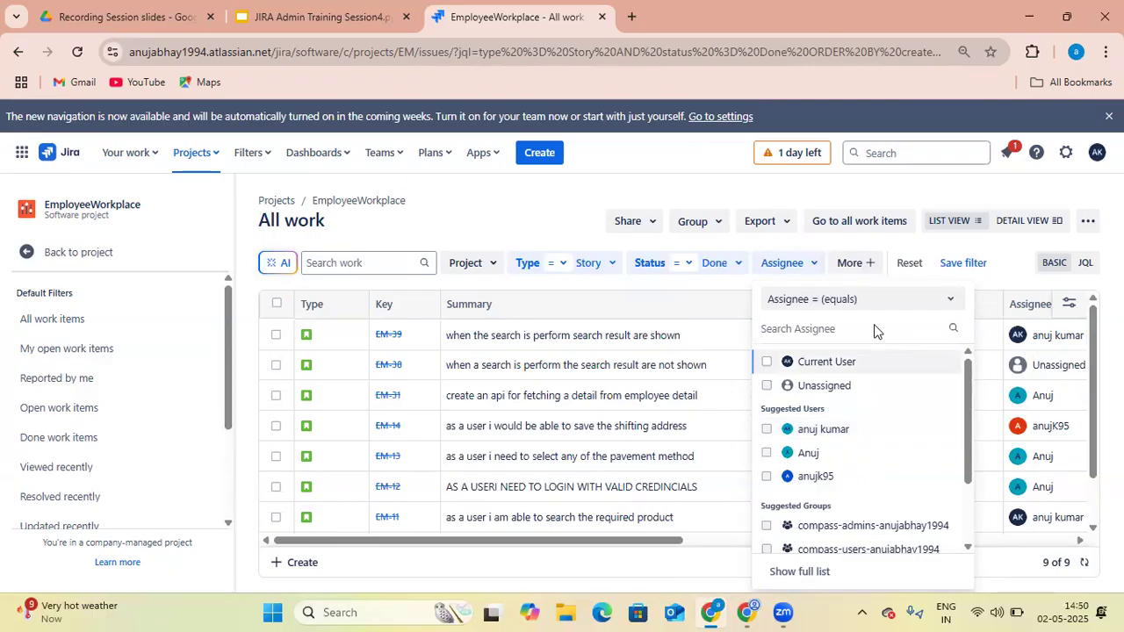
pyautogui.click(858, 267)
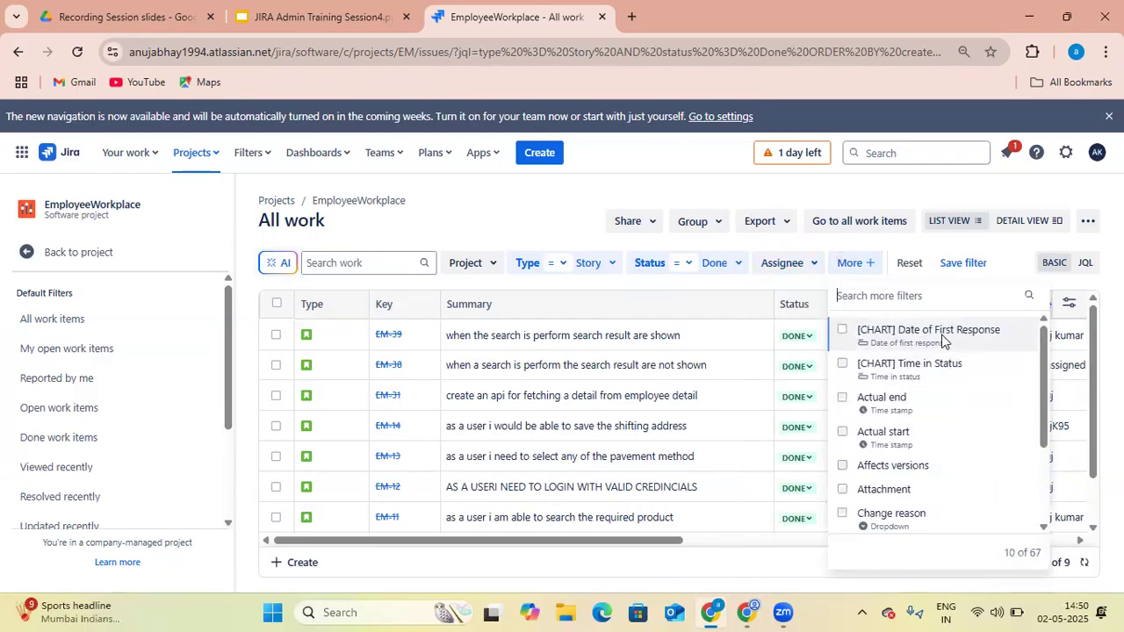
pyautogui.click(1007, 252)
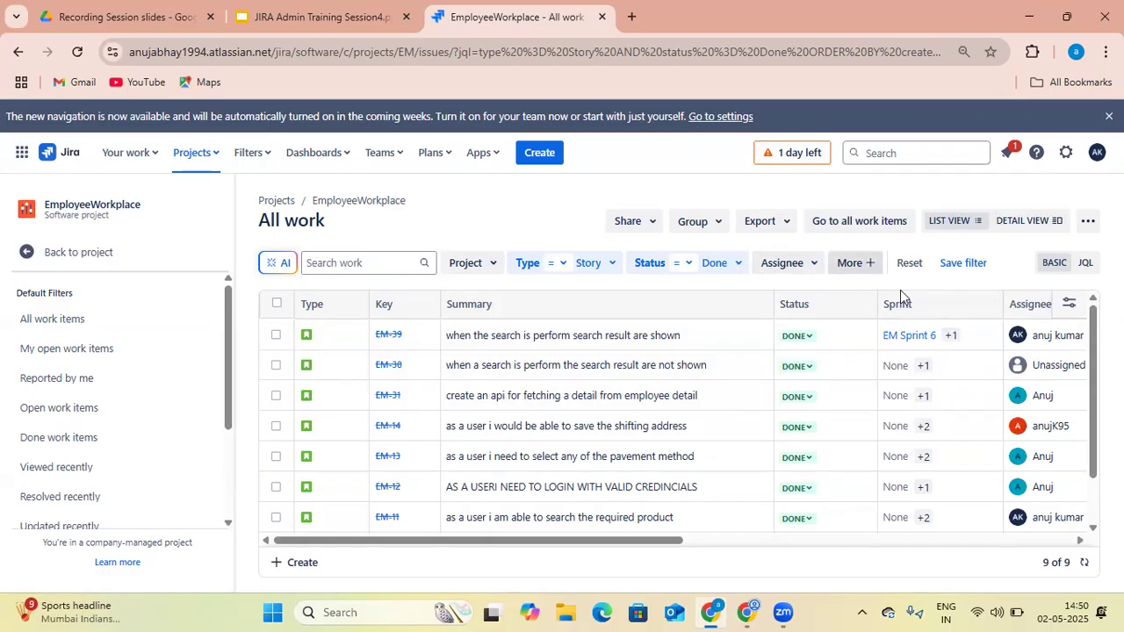
# - Save the current Story and Done search as a private filter named "filter 1"
pyautogui.click(968, 263)
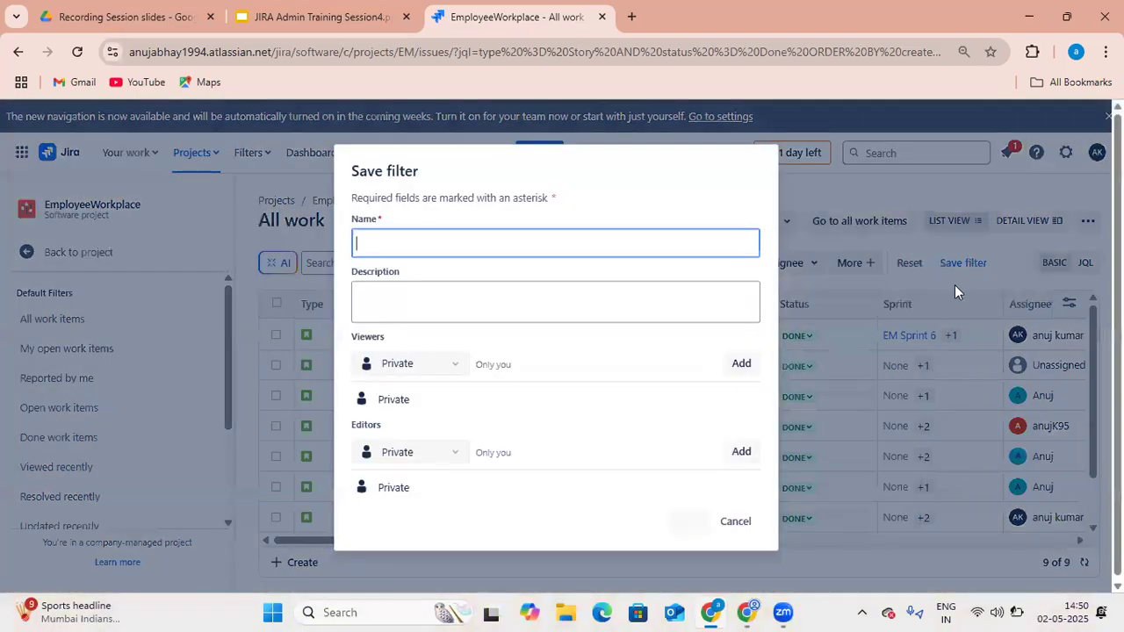
pyautogui.click(652, 247)
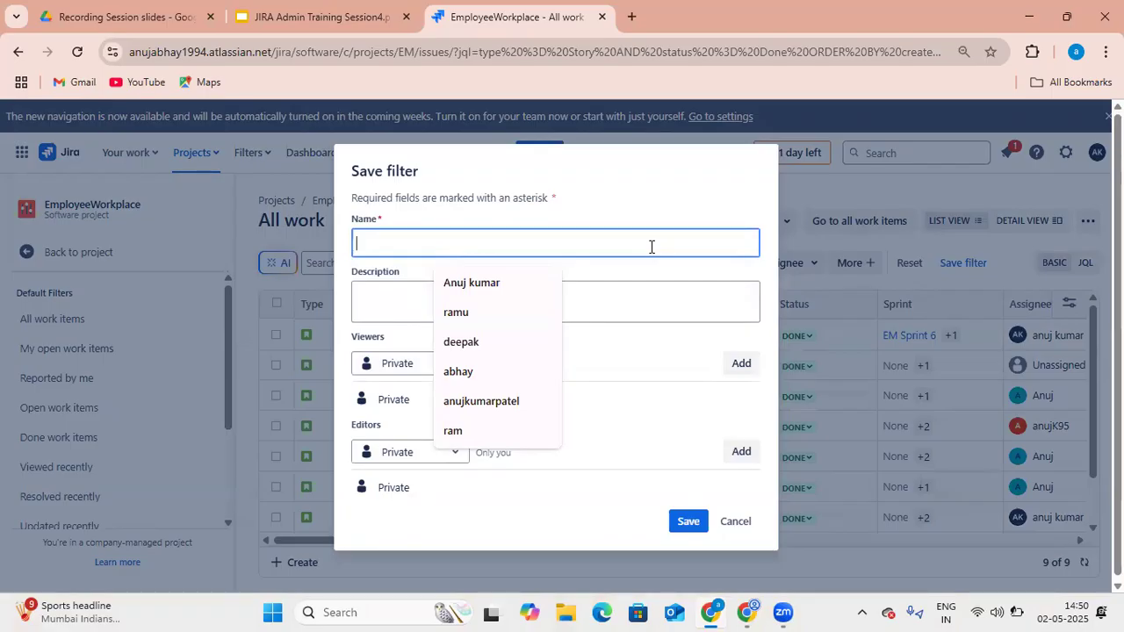
pyautogui.write('filter 1')
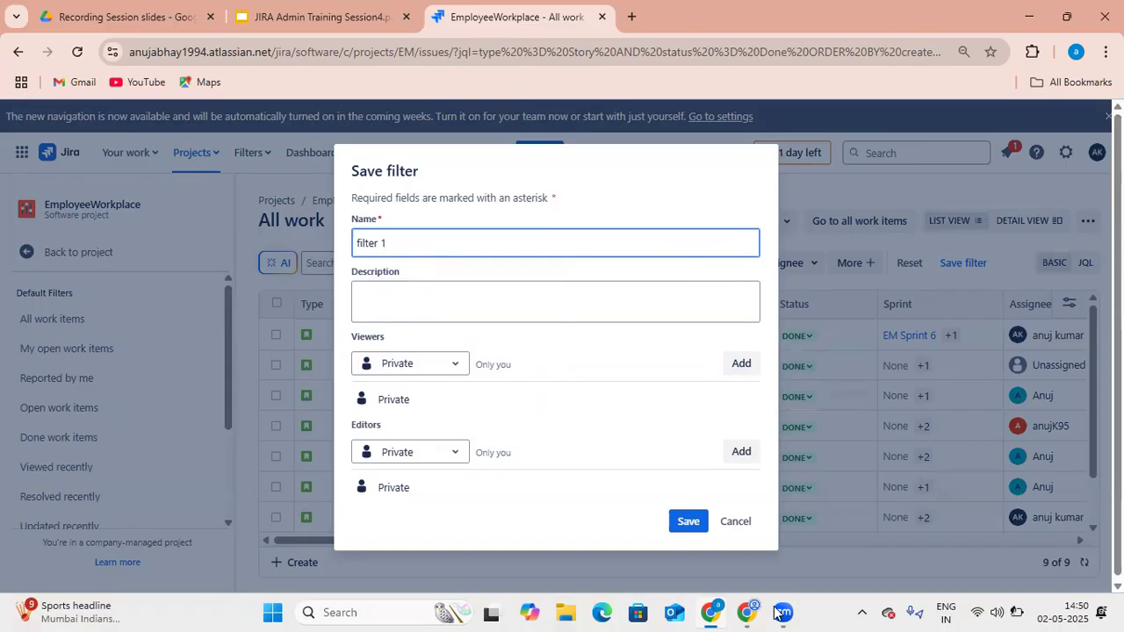
pyautogui.click(688, 523)
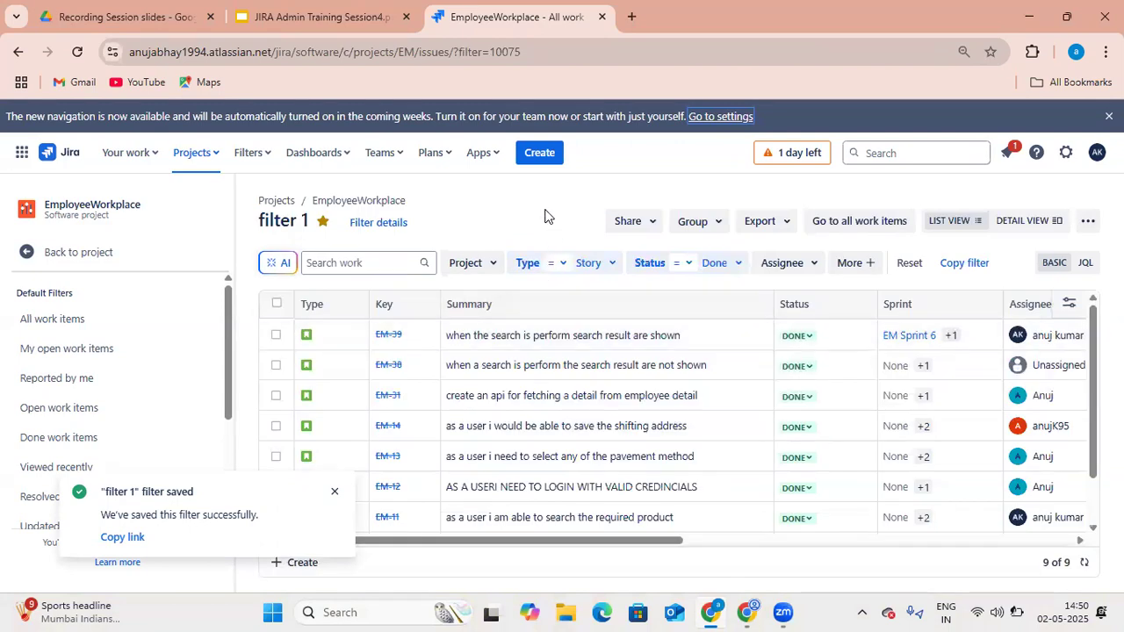
pyautogui.click(334, 492)
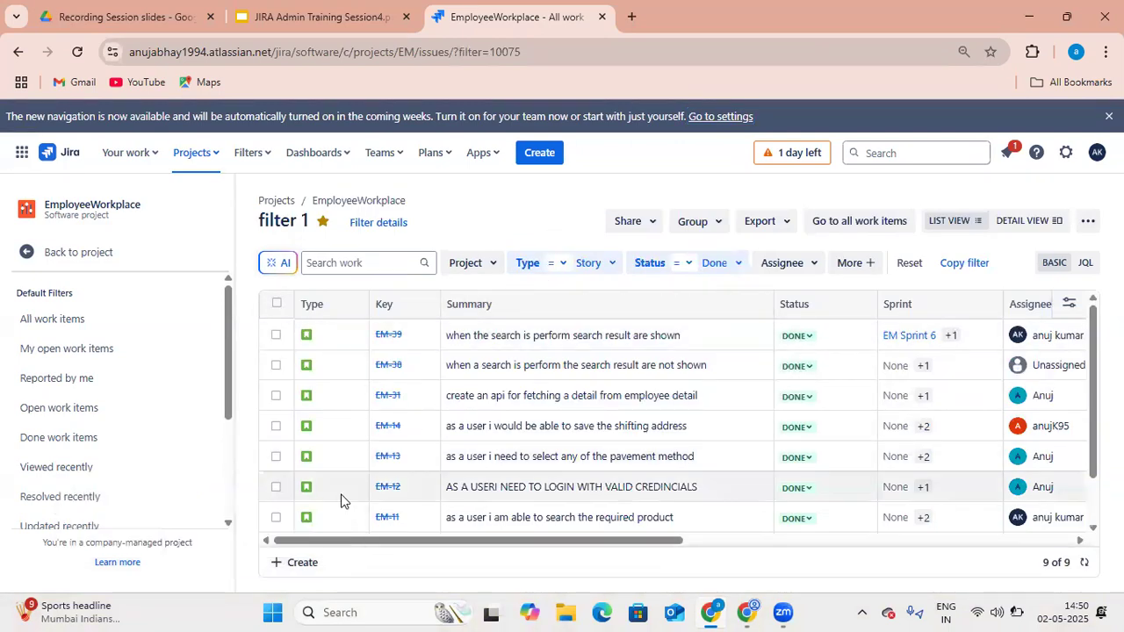
# - Open the saved filter 1, look through the list of all filters, and return to filter 1's results
pyautogui.click(252, 156)
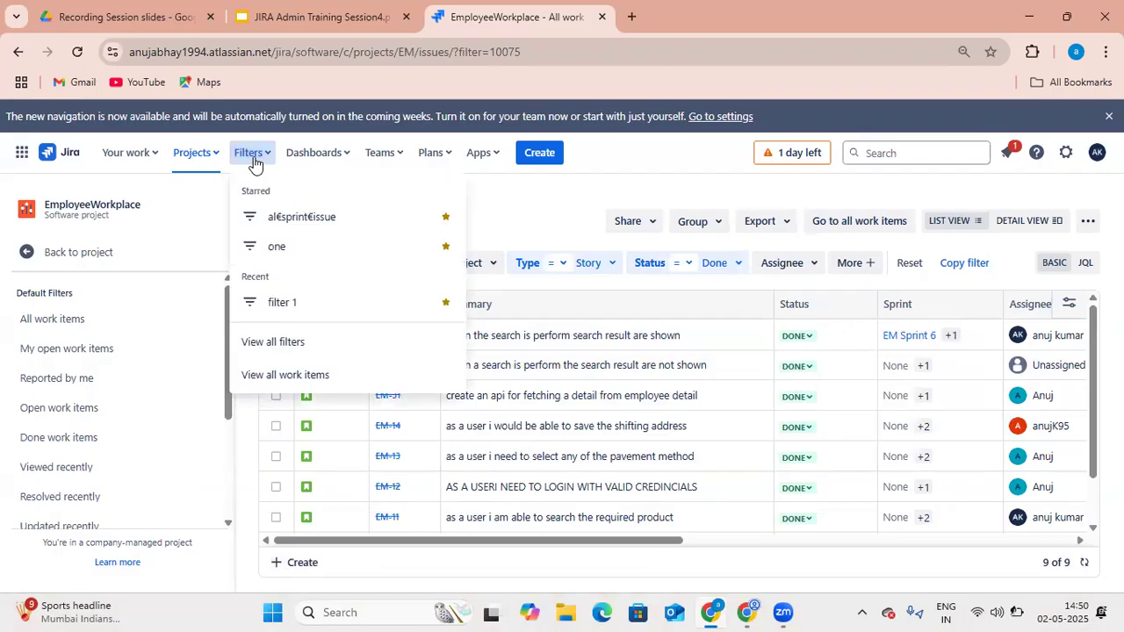
pyautogui.click(293, 307)
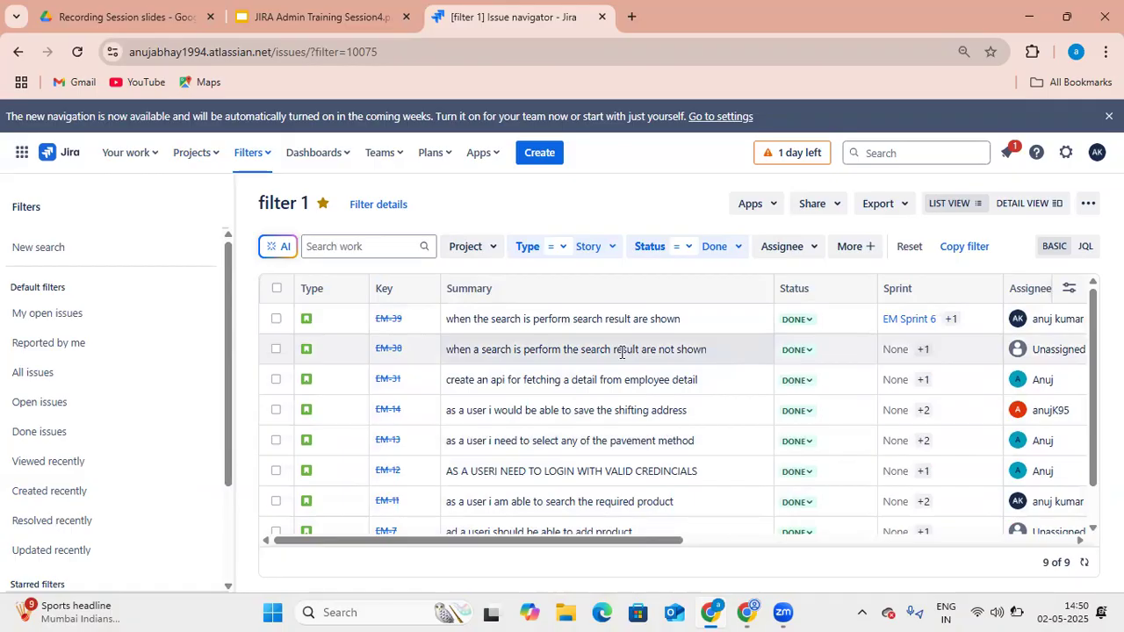
pyautogui.click(260, 159)
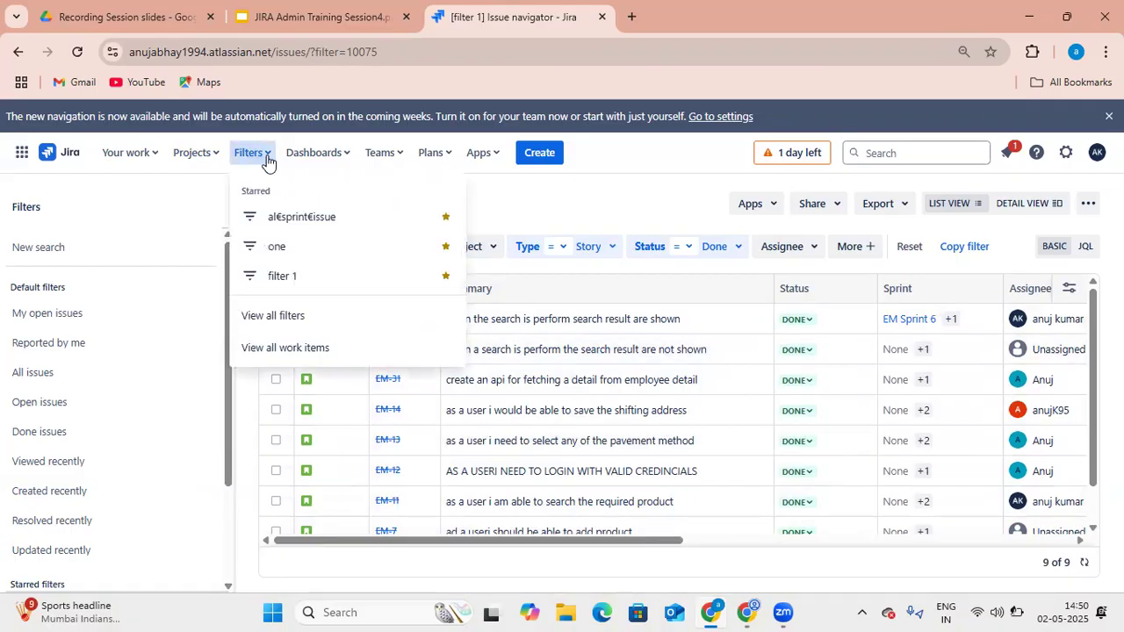
pyautogui.click(321, 321)
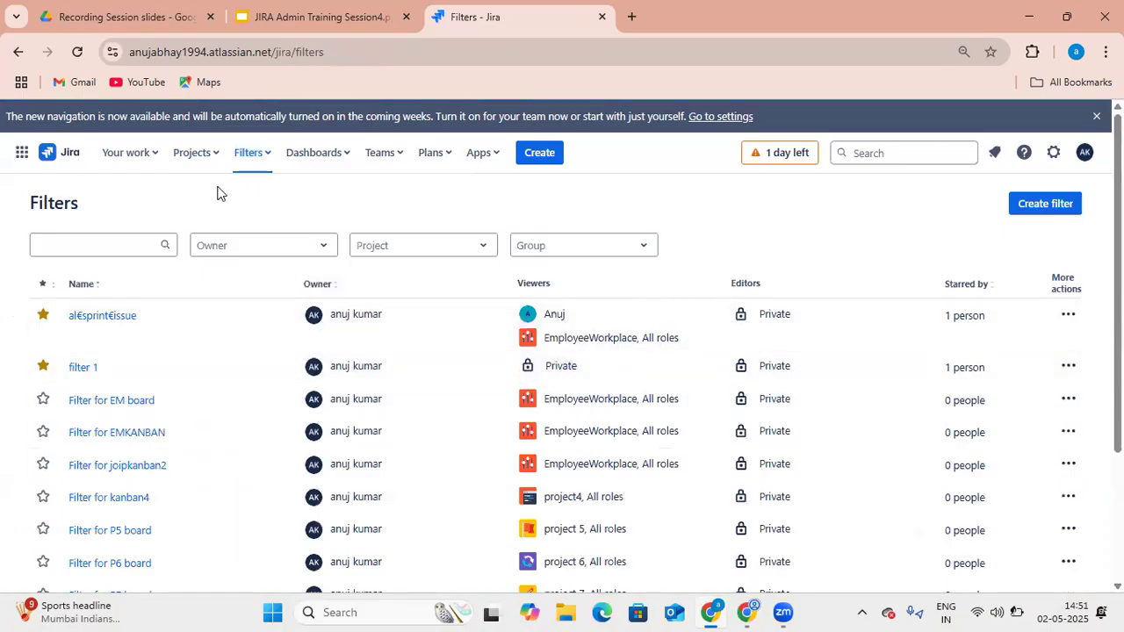
pyautogui.click(18, 53)
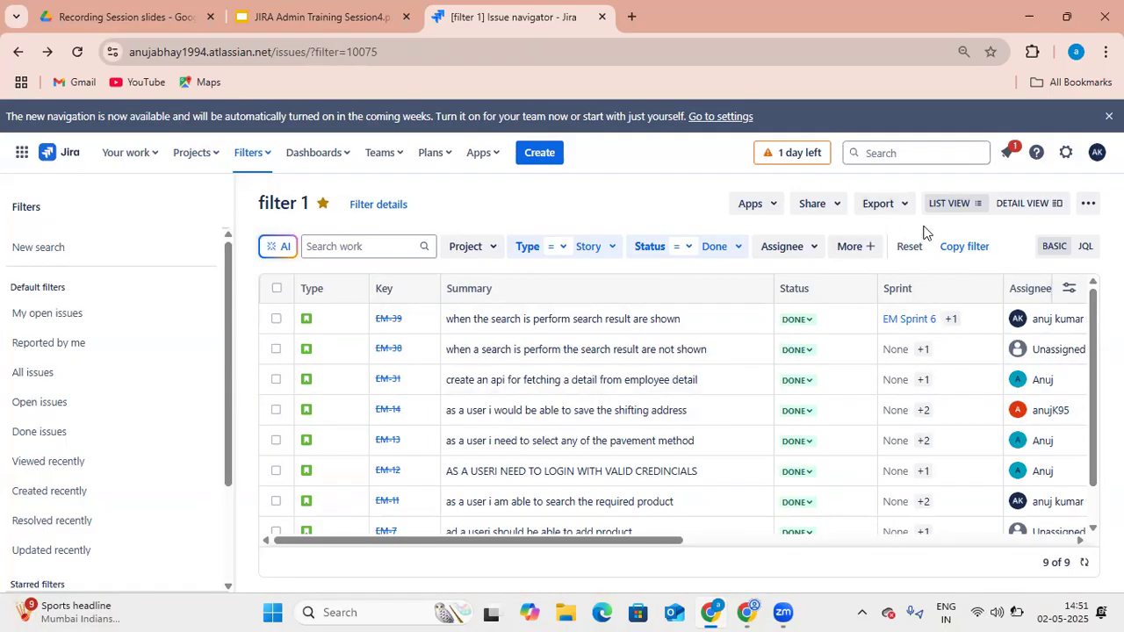
# - Export filter 1's results as Excel CSV (all fields) and launch the downloaded file in Neat Office
pyautogui.click(881, 204)
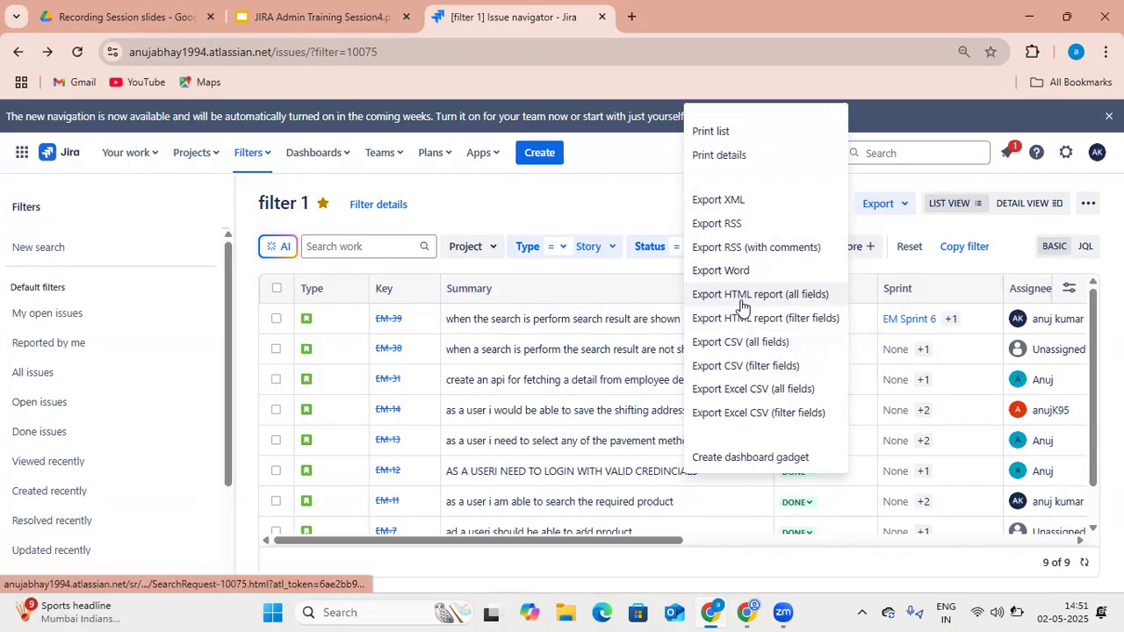
pyautogui.click(788, 397)
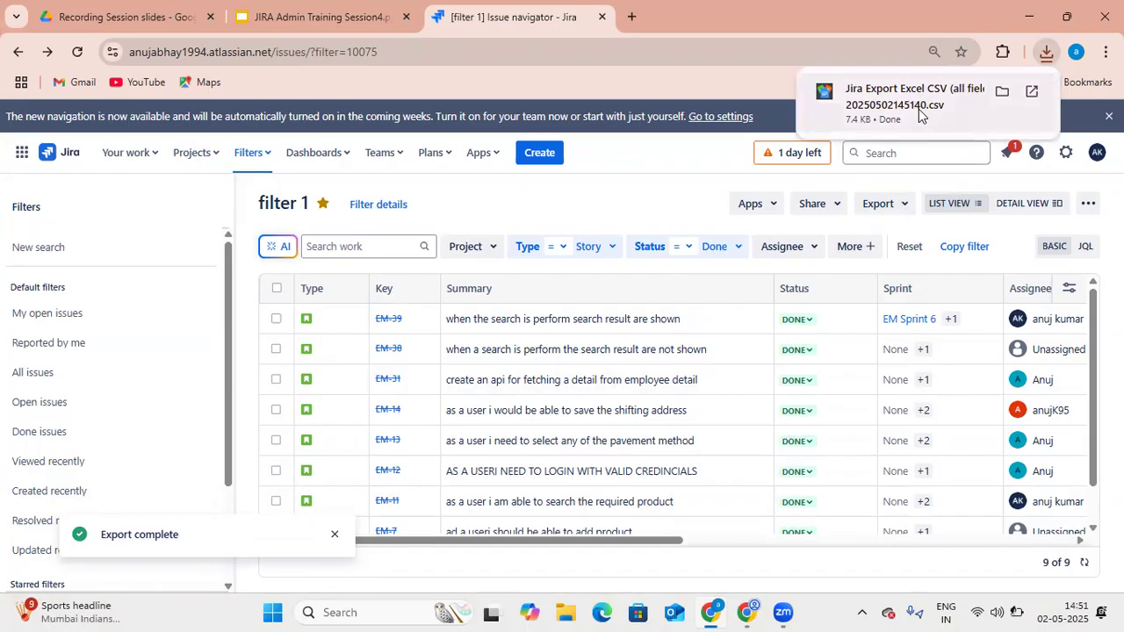
pyautogui.click(914, 101)
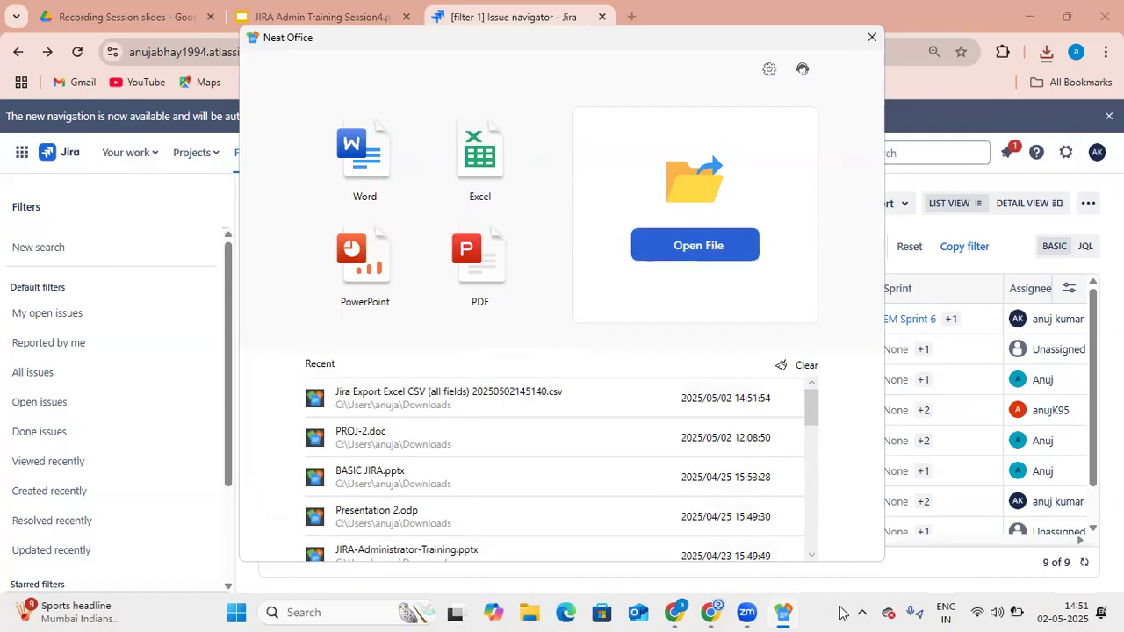
pyautogui.moveTo(679, 612)
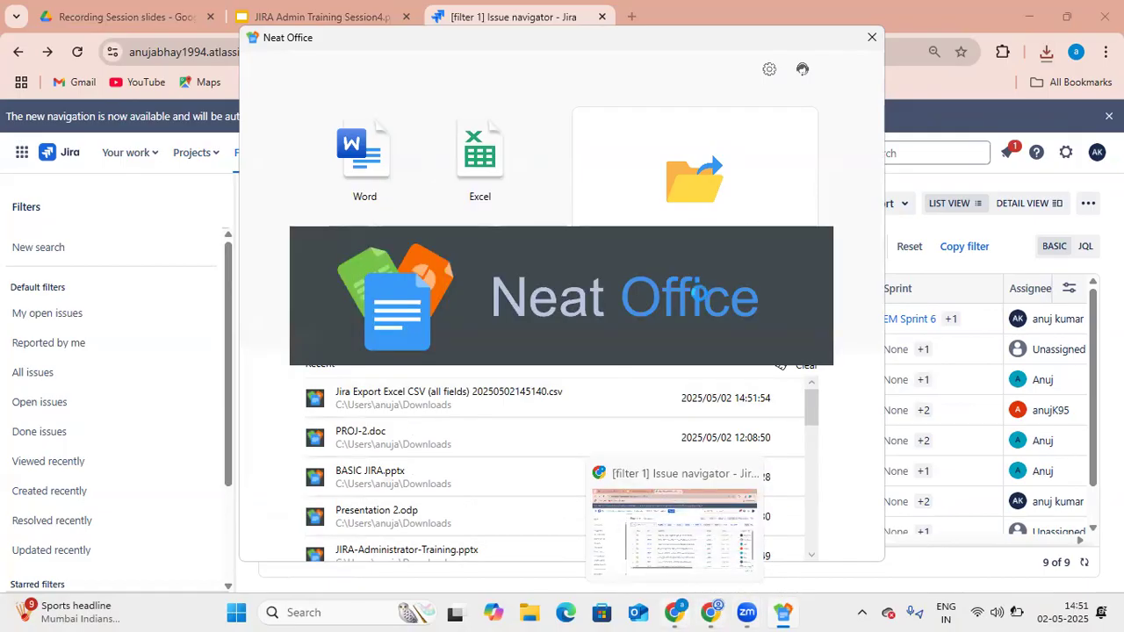
pyautogui.click(676, 612)
pyautogui.moveTo(783, 613)
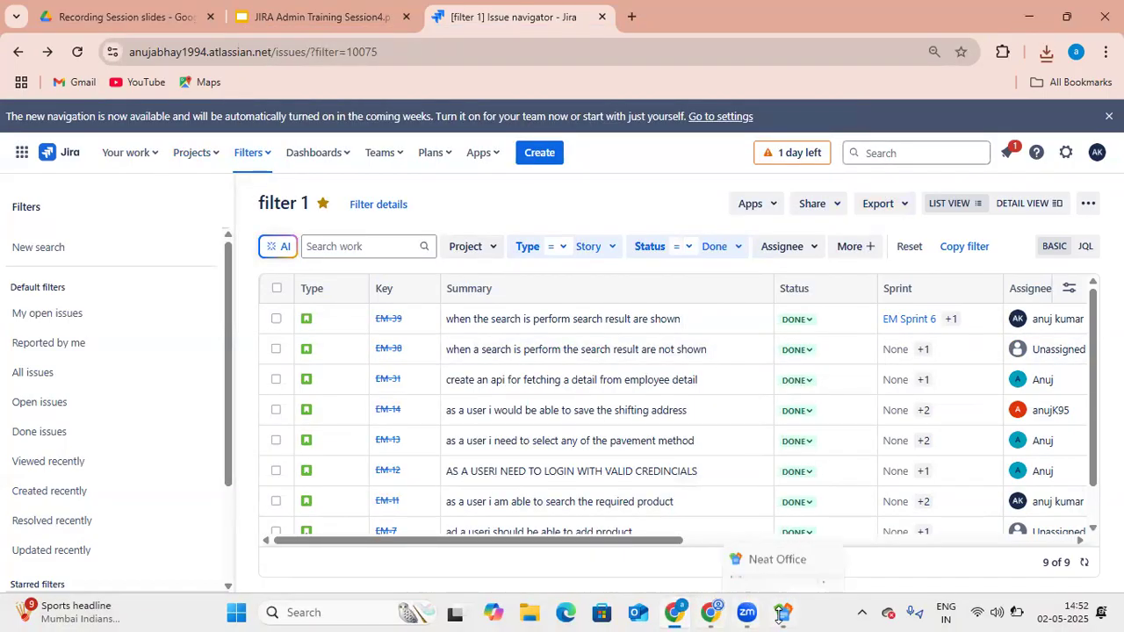
# - Switch to the other Jira site and start importing issues from CSV from project 1's All work page
pyautogui.click(707, 615)
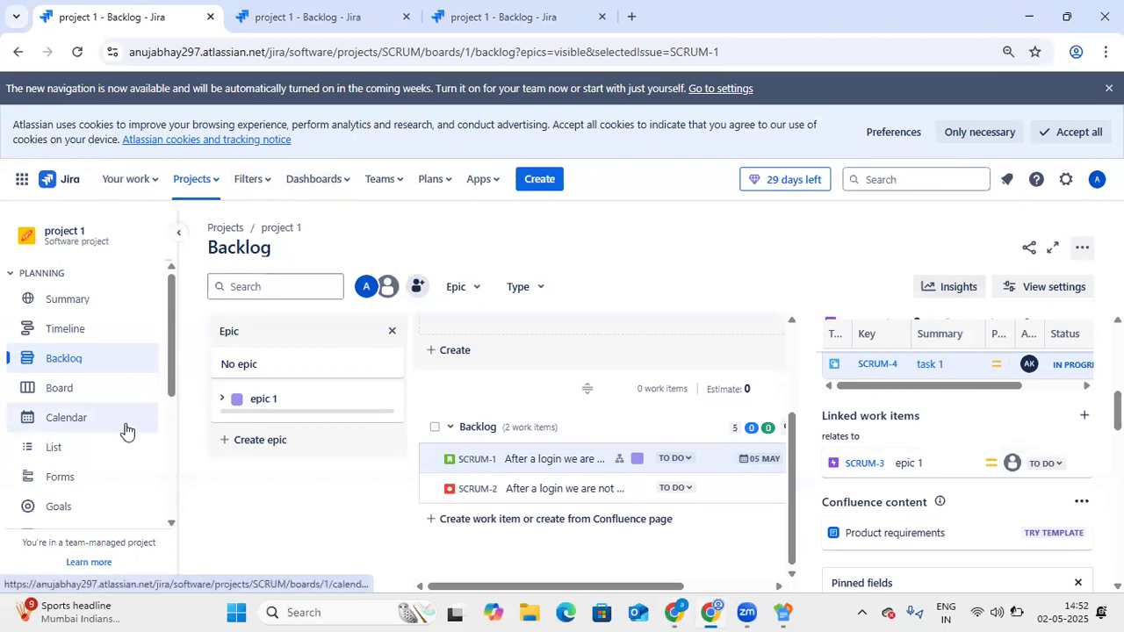
pyautogui.scroll(-1, 123, 435)
pyautogui.scroll(-2, 109, 465)
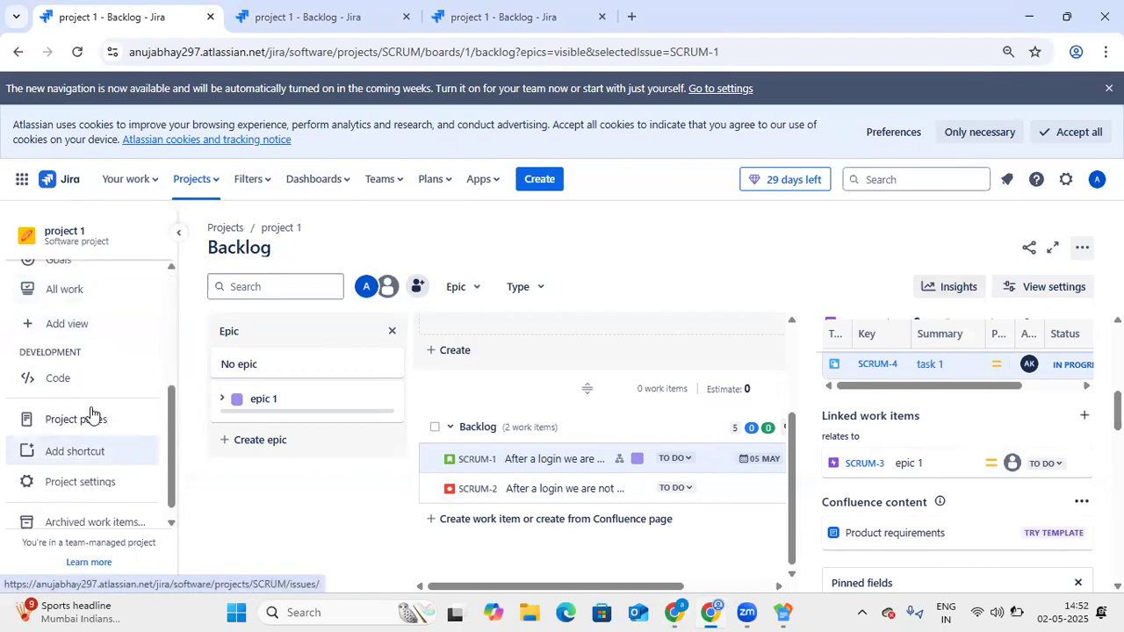
pyautogui.click(97, 292)
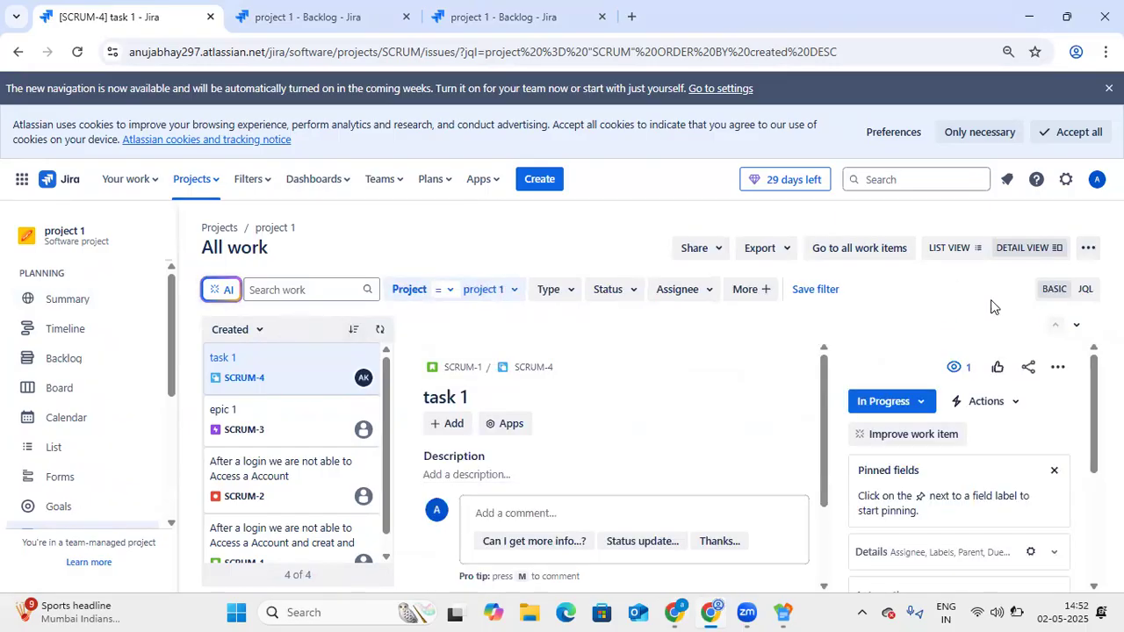
pyautogui.click(1088, 252)
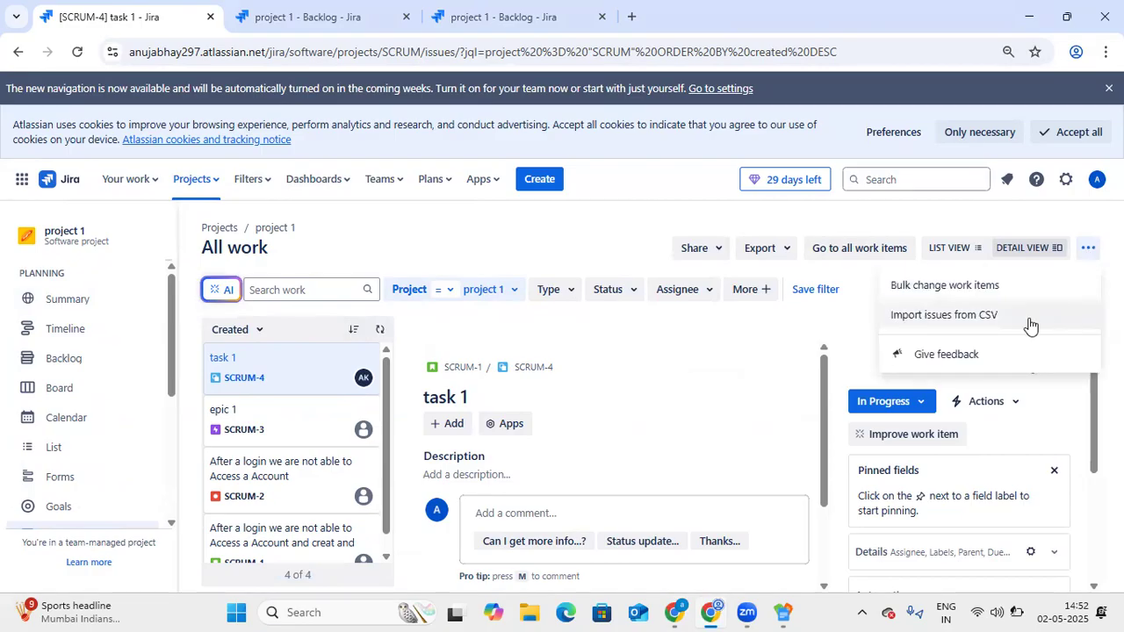
pyautogui.click(980, 327)
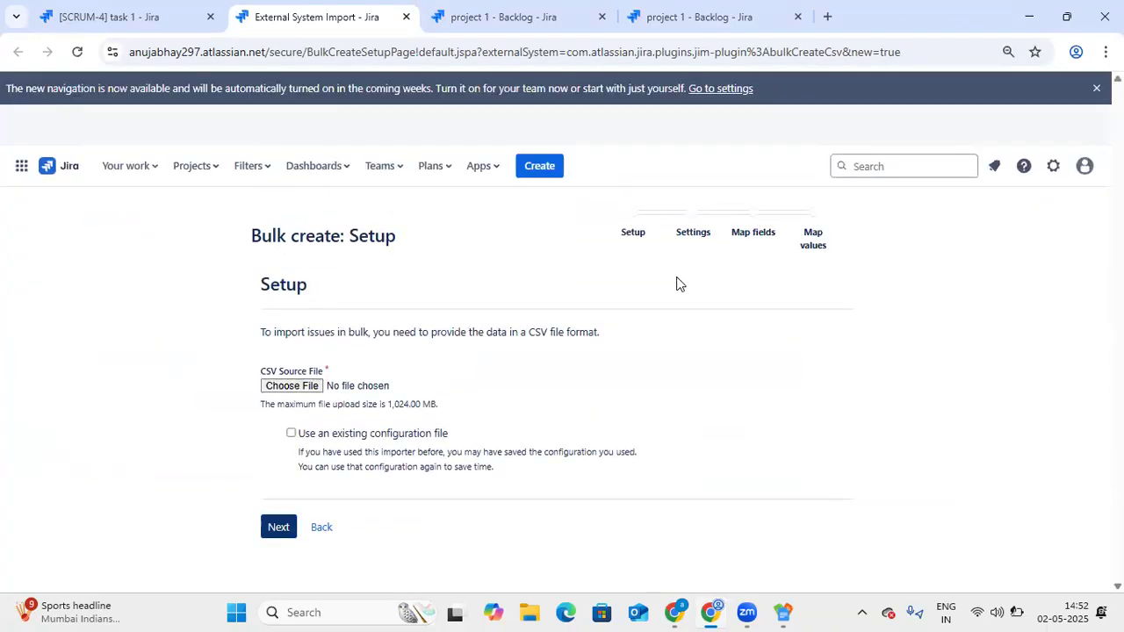
# - Choose the newest Jira Export Excel CSV (all fields) file from Downloads as the import source and continue to the import settings
pyautogui.click(301, 347)
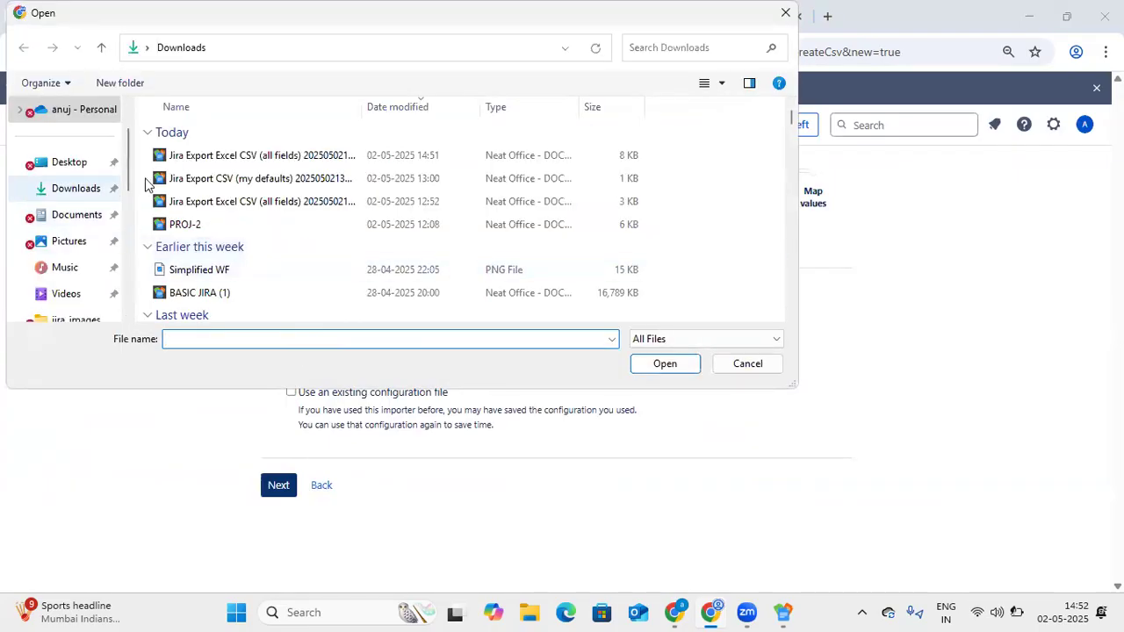
pyautogui.click(91, 197)
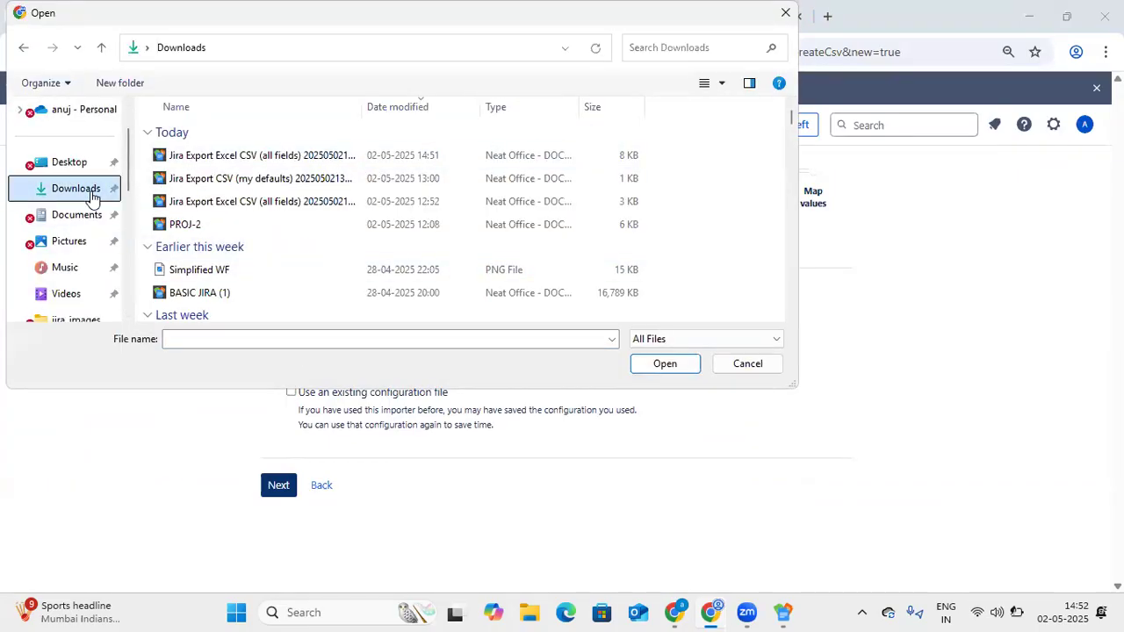
pyautogui.click(249, 158)
pyautogui.click(677, 369)
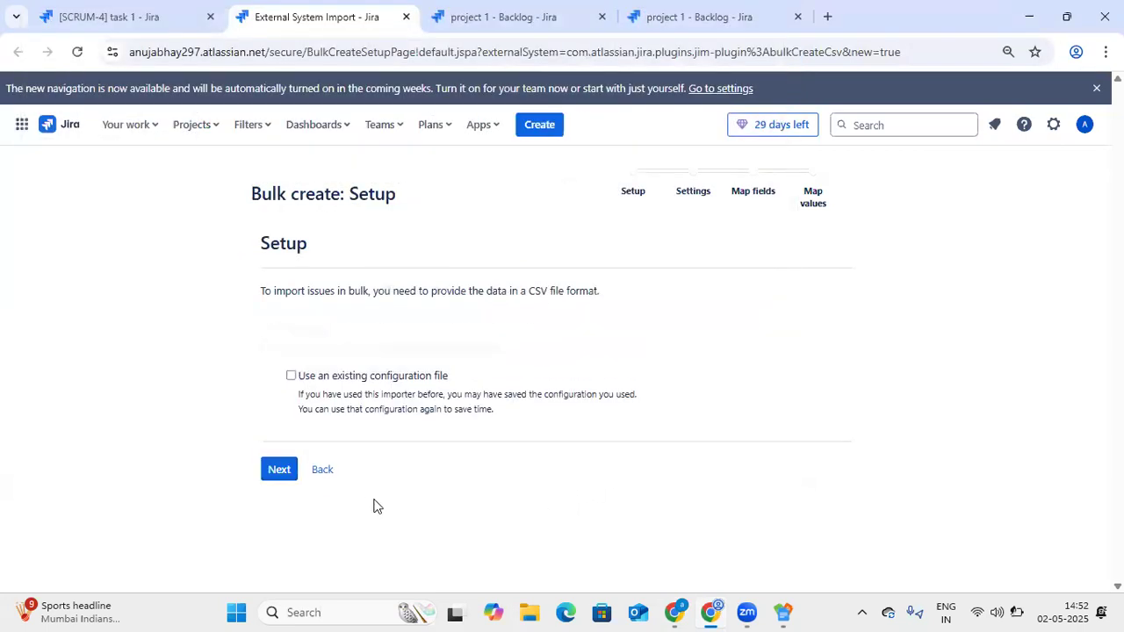
pyautogui.click(282, 478)
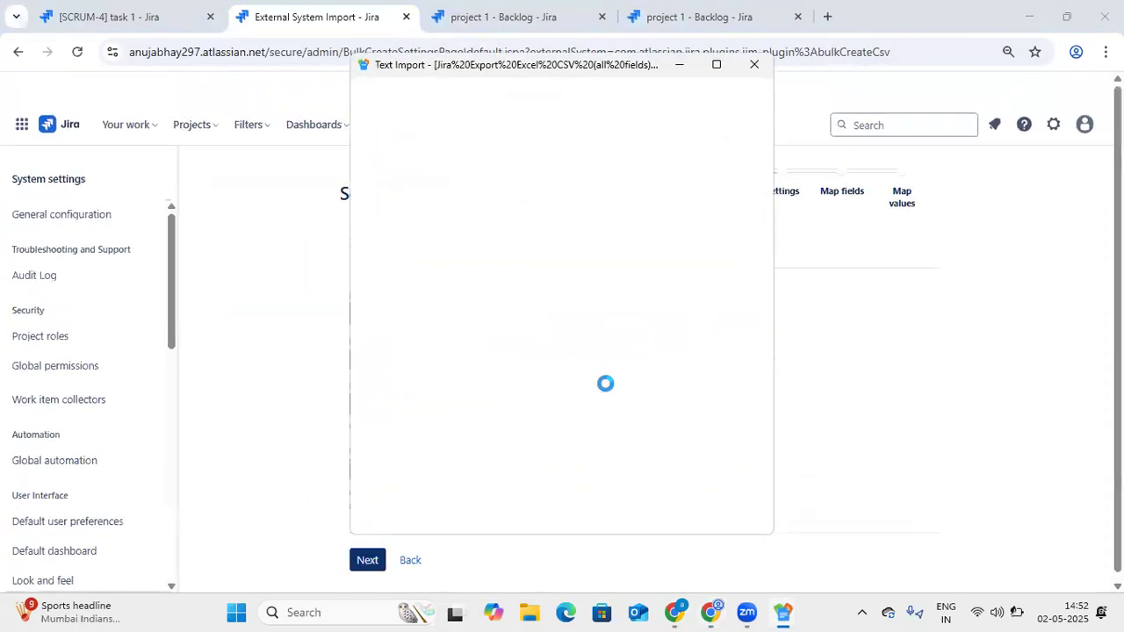
# - Open the exported CSV read-only in Neat Office Calc, keeping the default text import options, and review its issue data
pyautogui.click(675, 537)
pyautogui.press('Return')
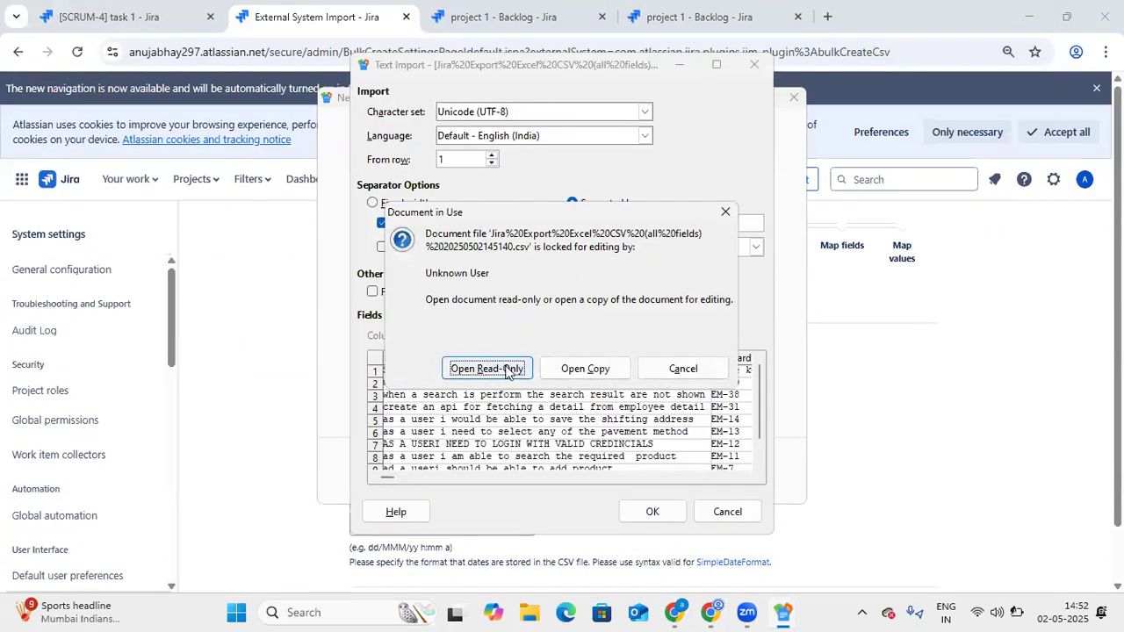
pyautogui.click(652, 513)
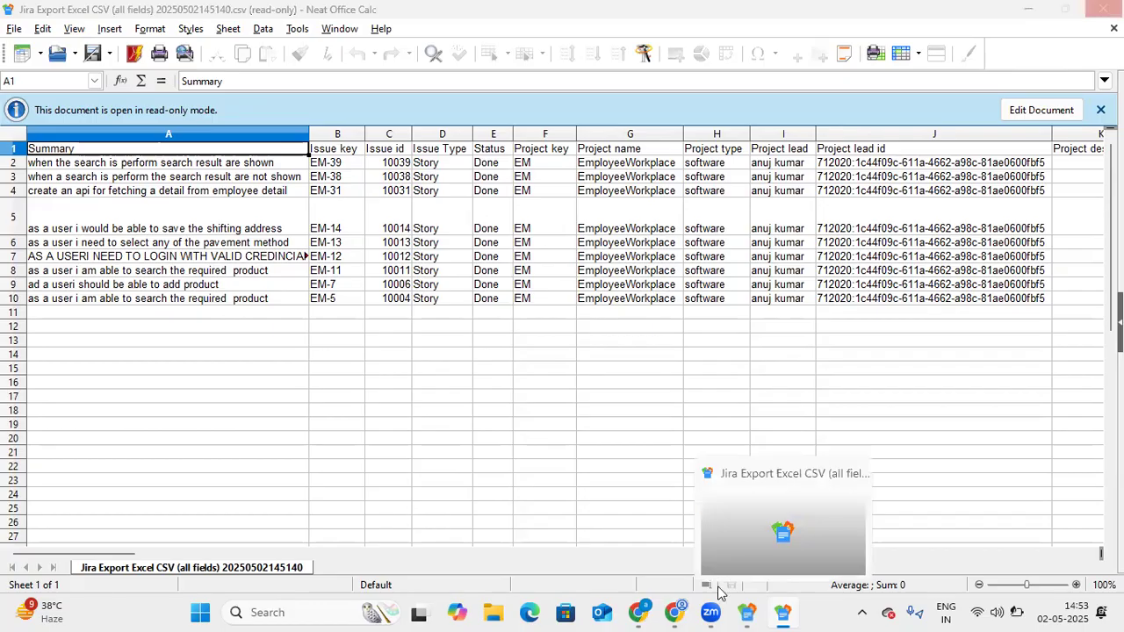
# - Return to the Jira import settings in the browser and set project 1 [SCRUM] as the project to import into
pyautogui.click(674, 612)
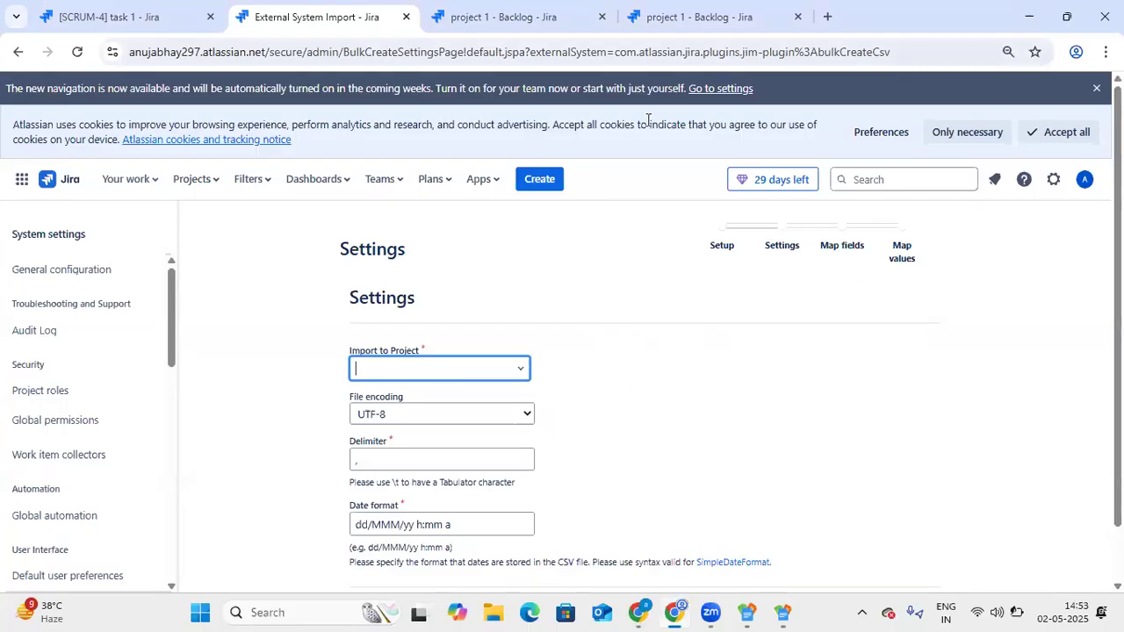
pyautogui.scroll(-1, 650, 390)
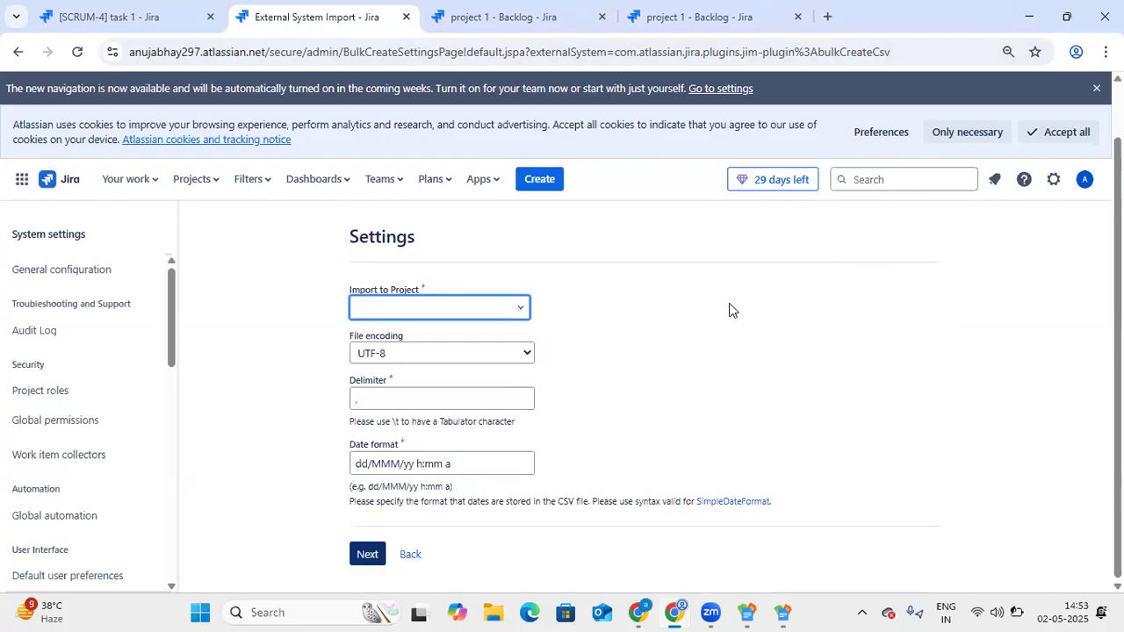
pyautogui.click(526, 311)
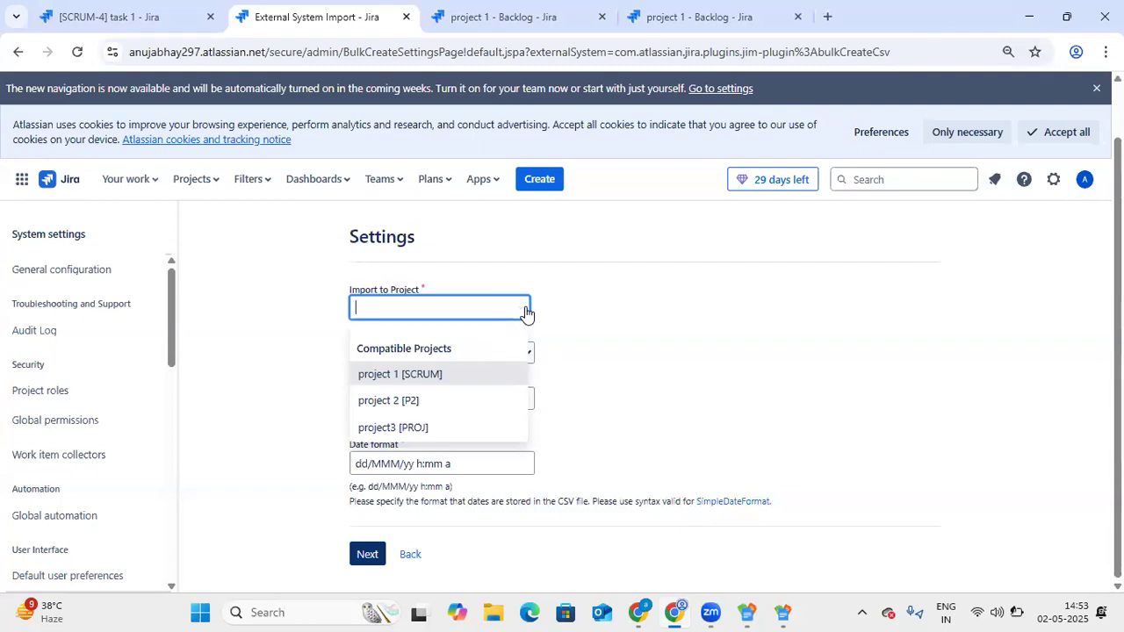
pyautogui.click(468, 380)
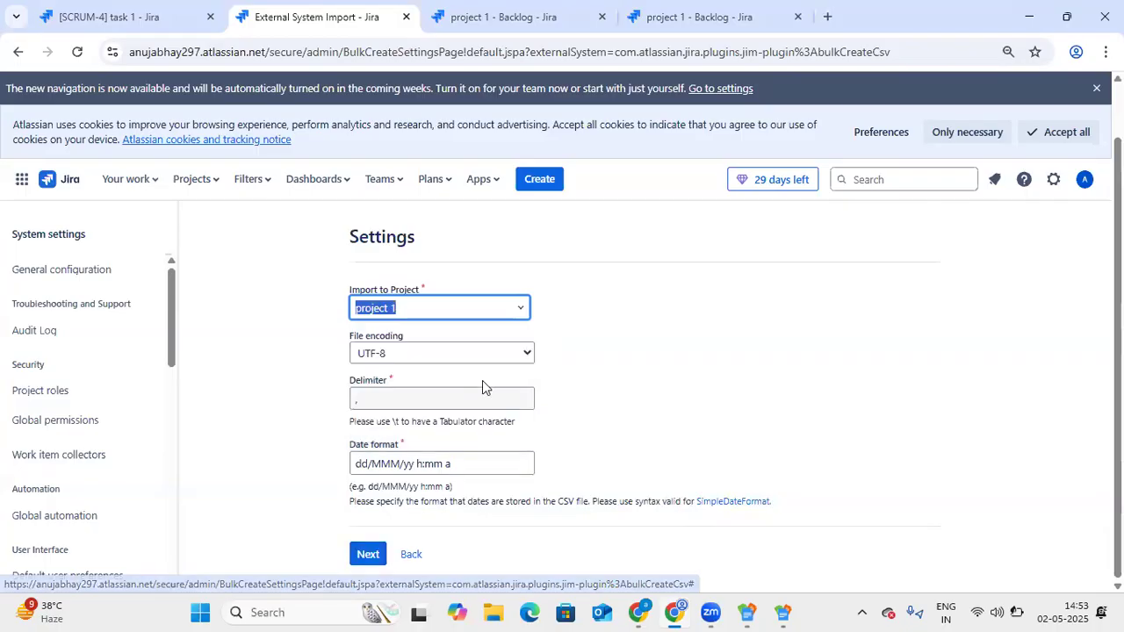
# - Continue to the field mapping page and map the CSV Assignee field to Jira's Assignee field
pyautogui.click(369, 559)
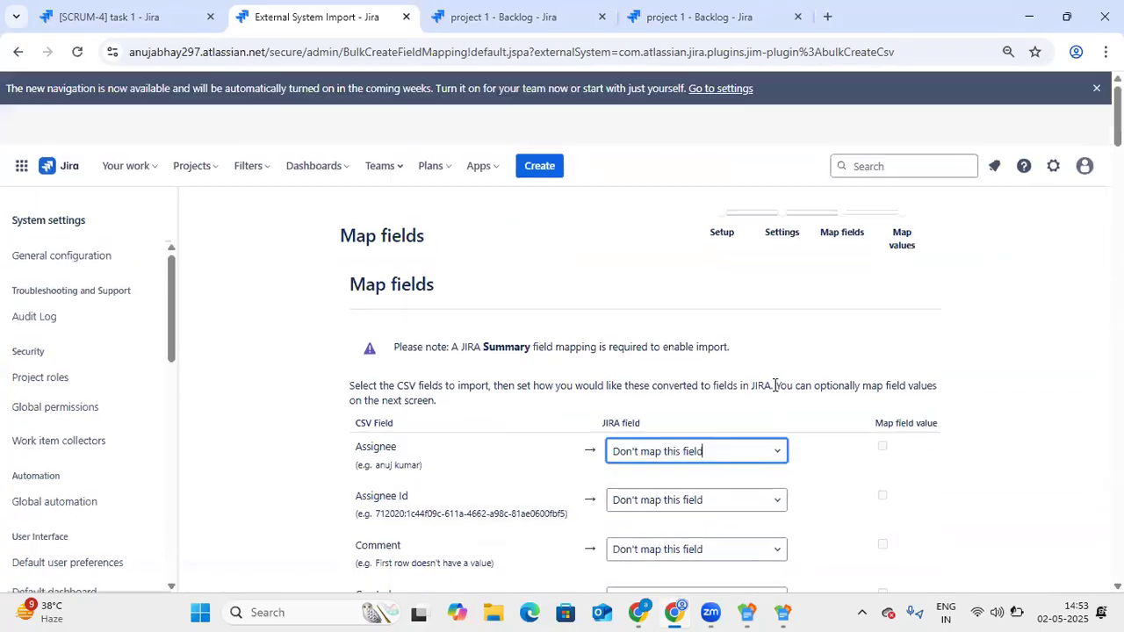
pyautogui.scroll(-2, 848, 382)
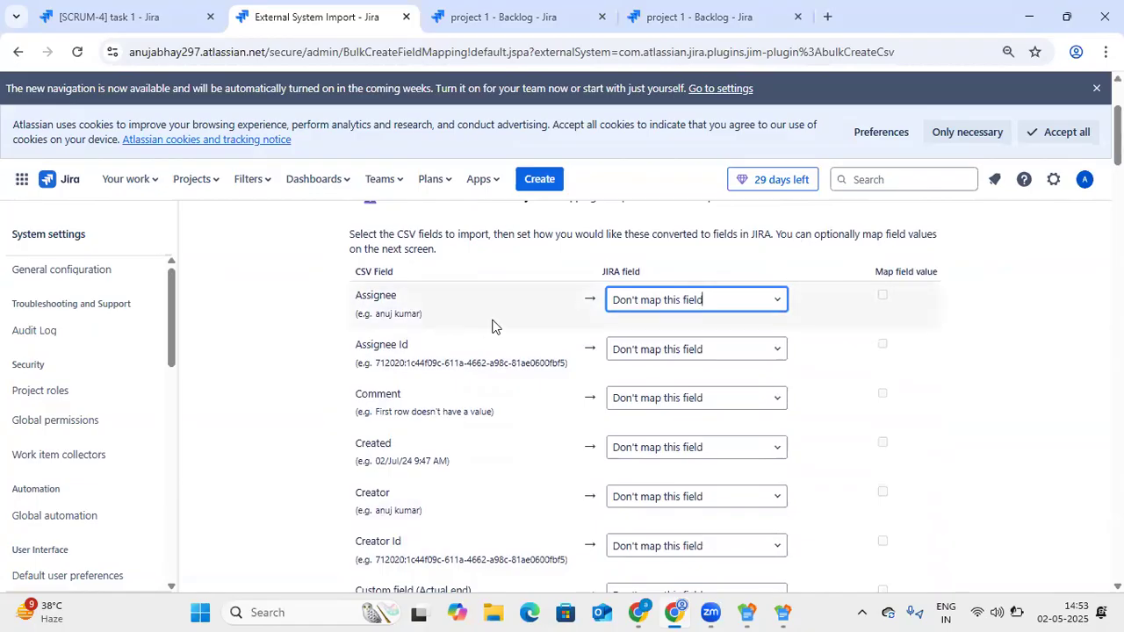
pyautogui.click(778, 305)
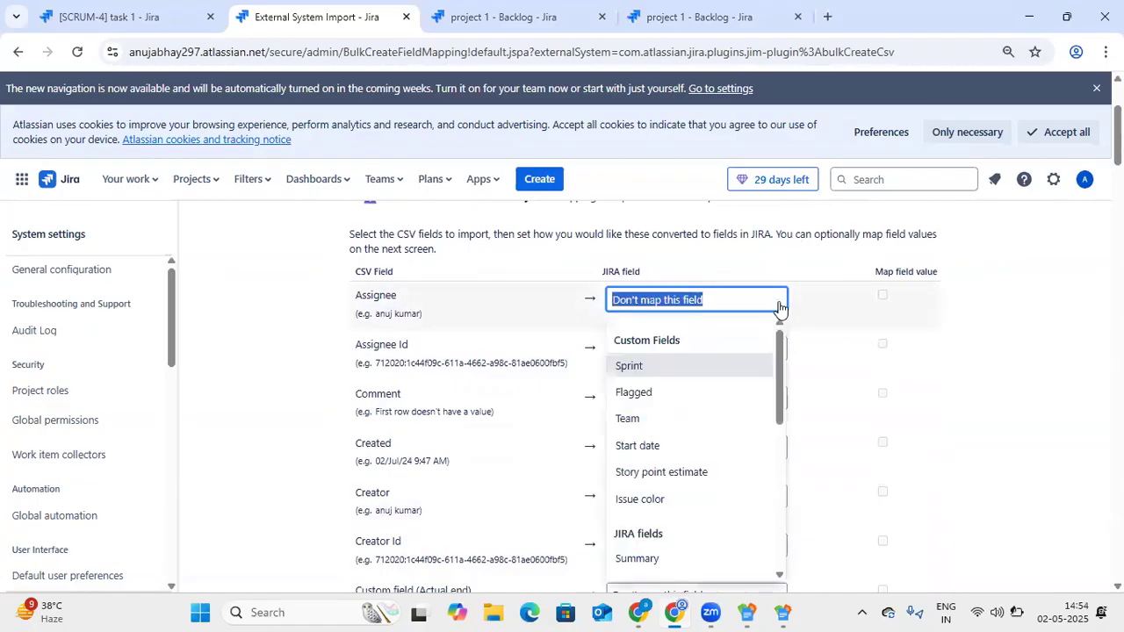
pyautogui.moveTo(783, 366); pyautogui.dragTo(779, 478)
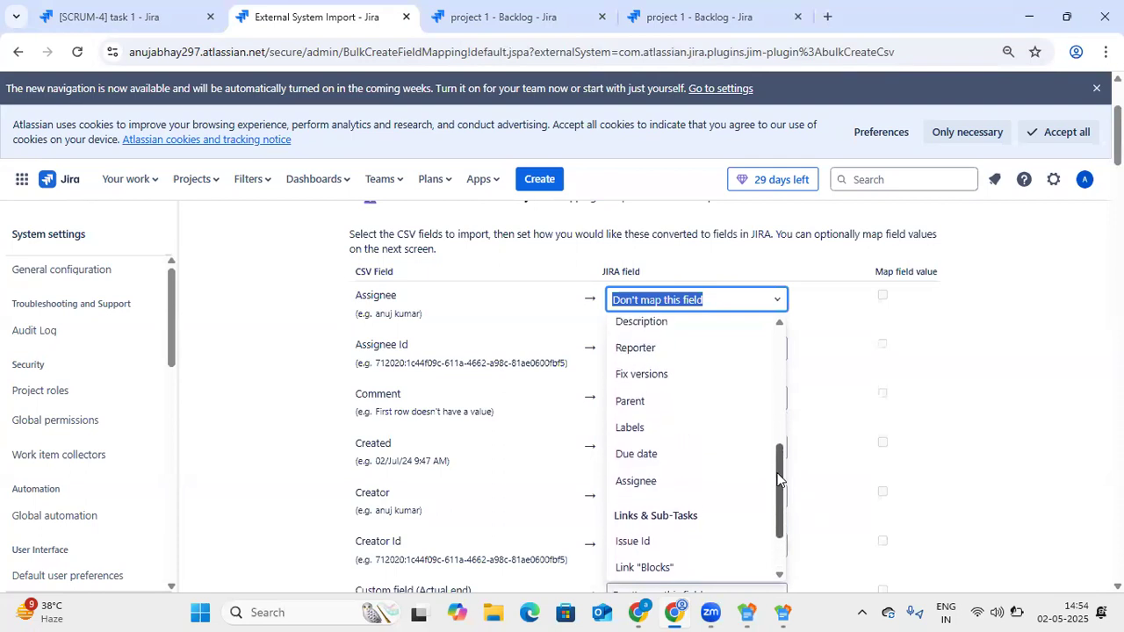
pyautogui.click(719, 482)
# - Map the CSV Summary field to Jira's Summary field, leaving the other CSV fields between Assignee and Summary unmapped
pyautogui.scroll(-4, 803, 452)
pyautogui.scroll(-5, 791, 463)
pyautogui.scroll(-6, 527, 530)
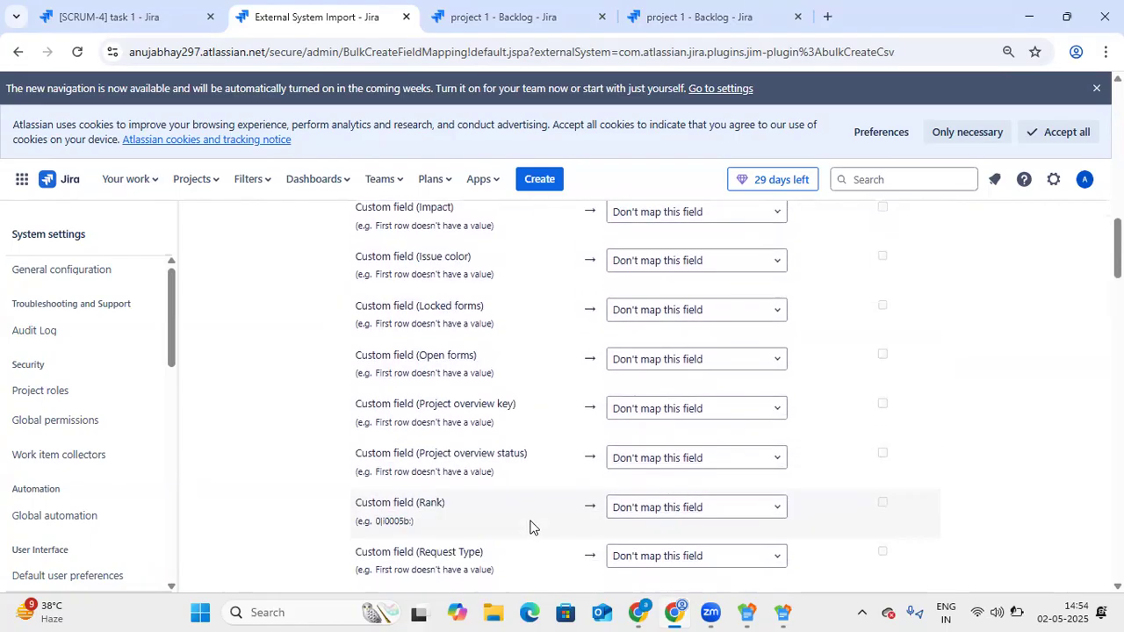
pyautogui.scroll(-5, 544, 520)
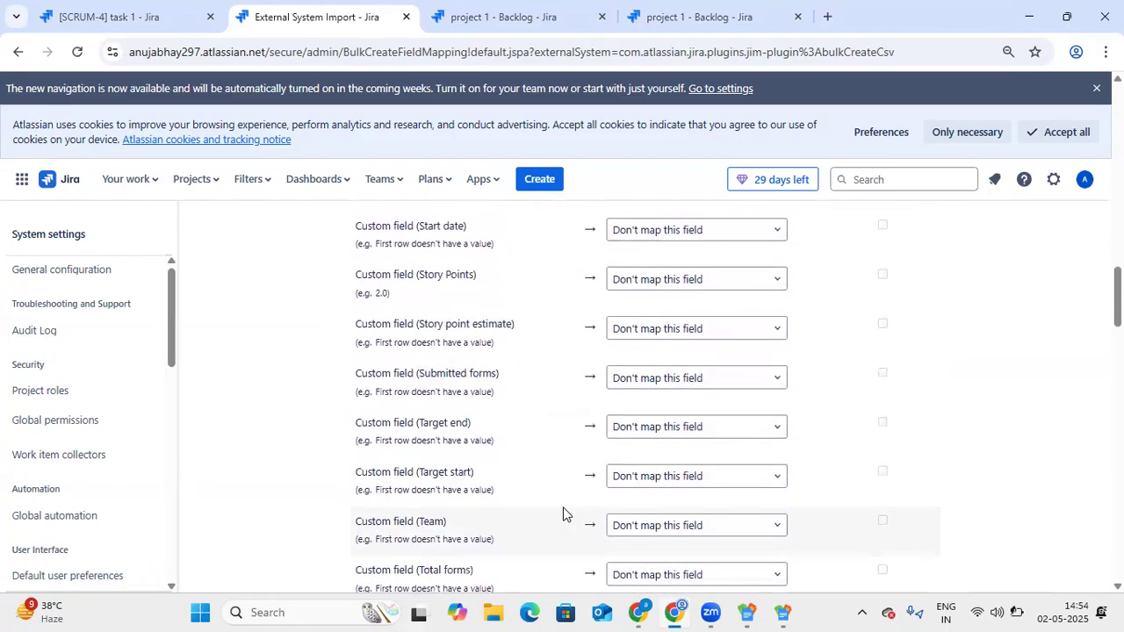
pyautogui.scroll(-4, 568, 512)
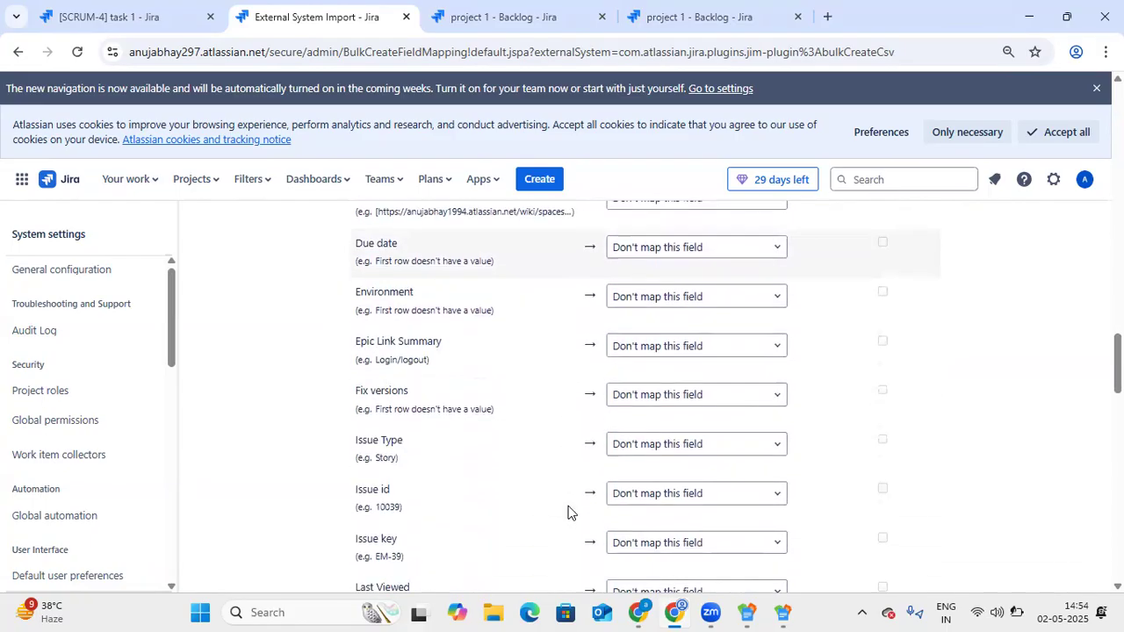
pyautogui.scroll(-4, 472, 484)
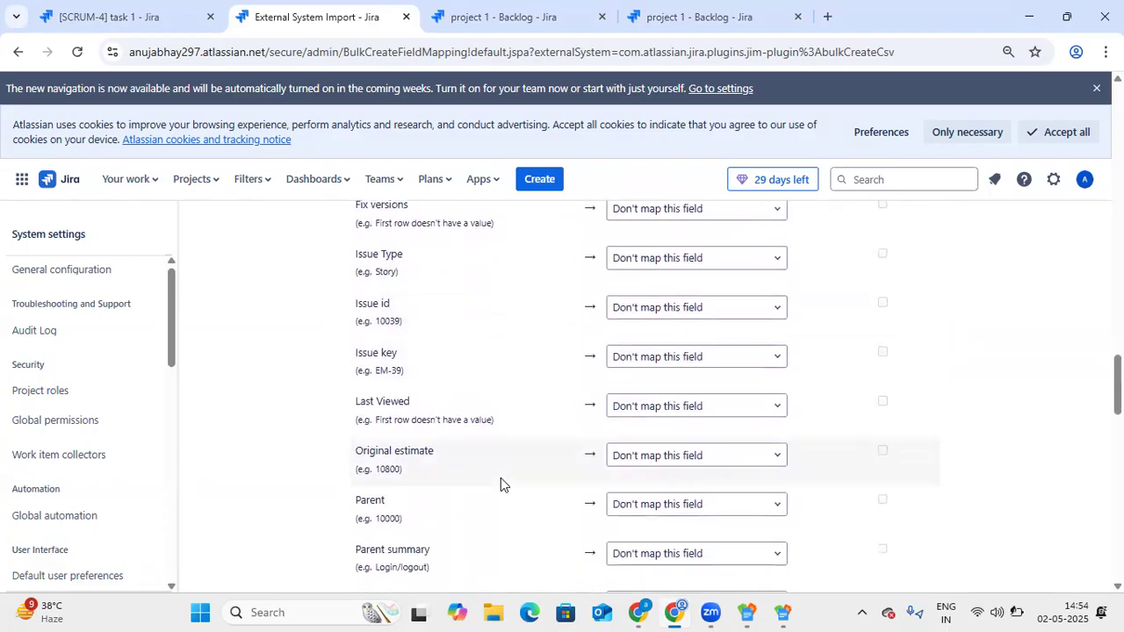
pyautogui.scroll(-7, 473, 484)
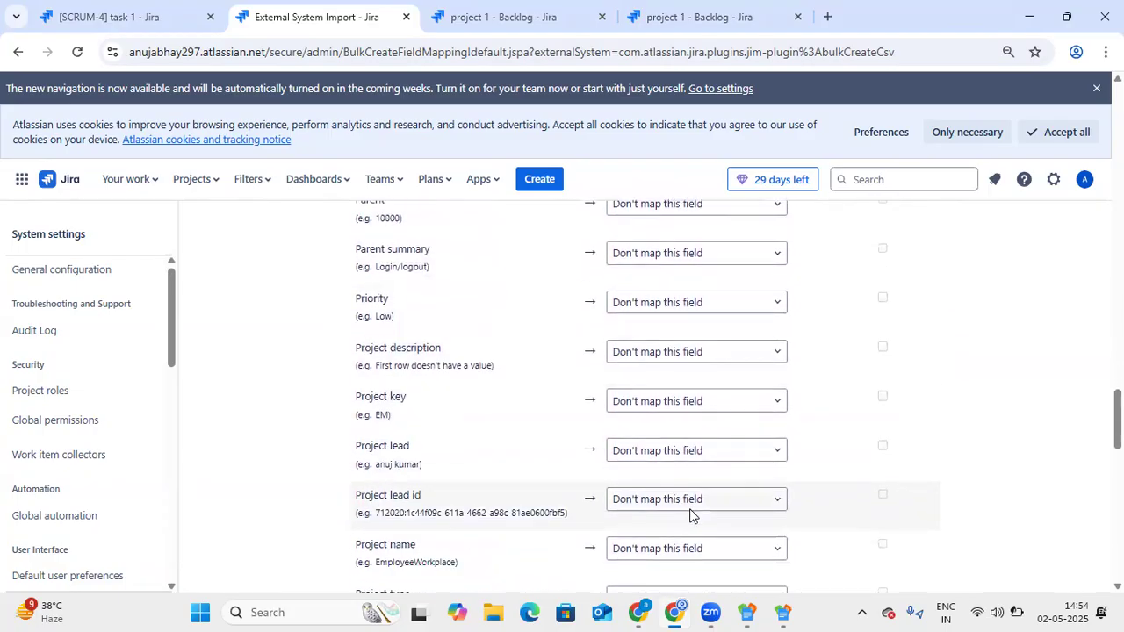
pyautogui.scroll(-6, 527, 503)
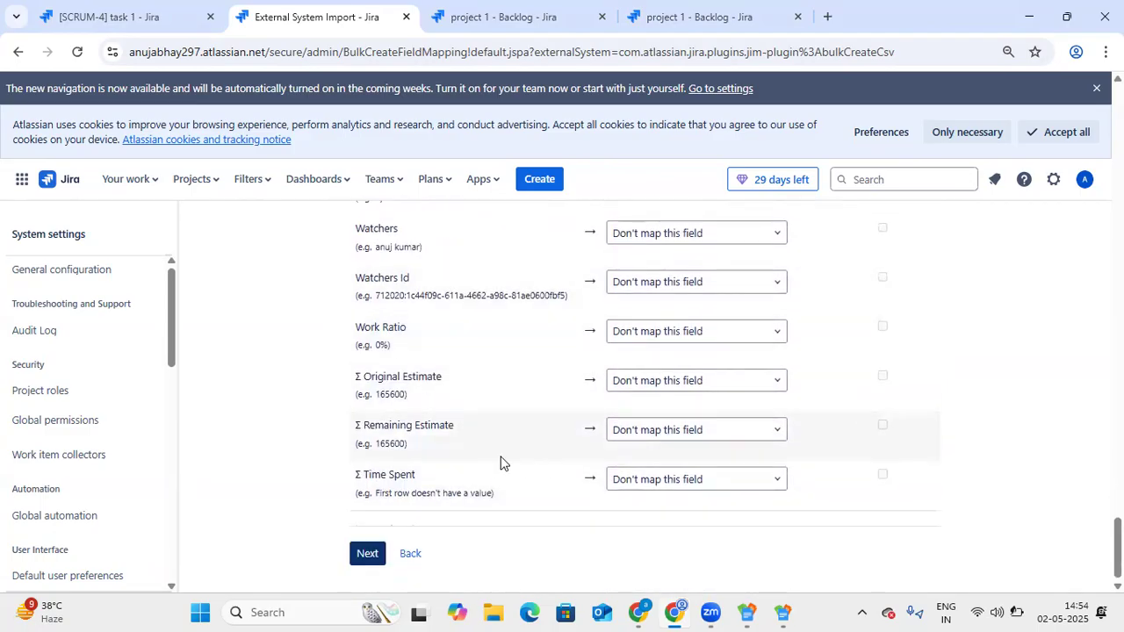
pyautogui.scroll(4, 513, 448)
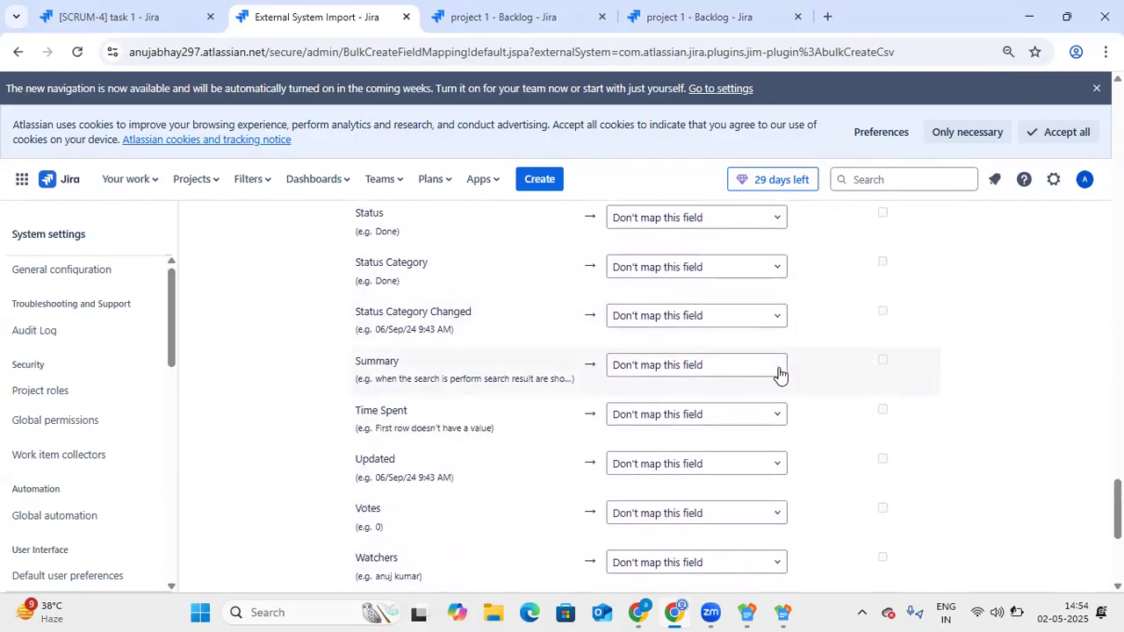
pyautogui.click(778, 371)
pyautogui.scroll(-3, 717, 482)
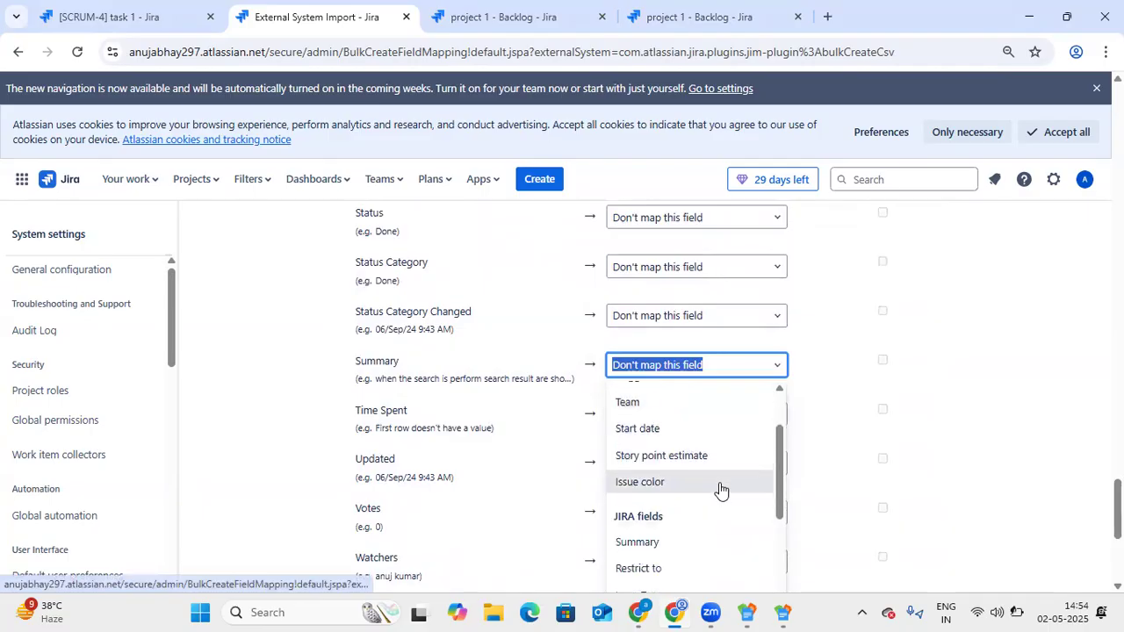
pyautogui.click(698, 465)
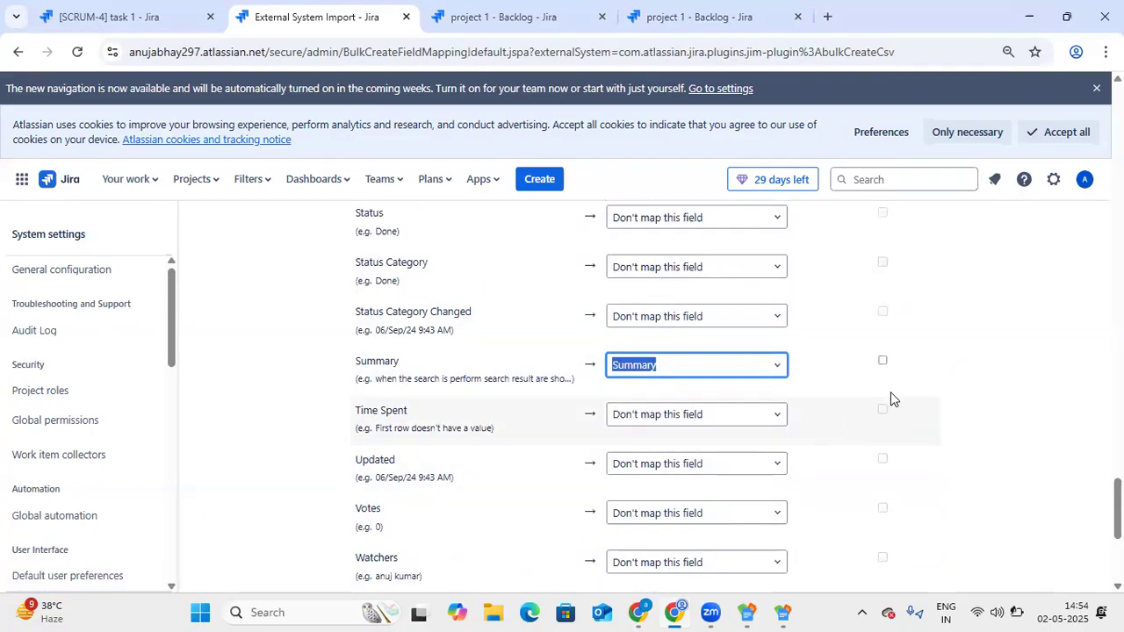
# - Review the full list of CSV field mappings, including Assignee and the custom fields
pyautogui.scroll(-4, 966, 404)
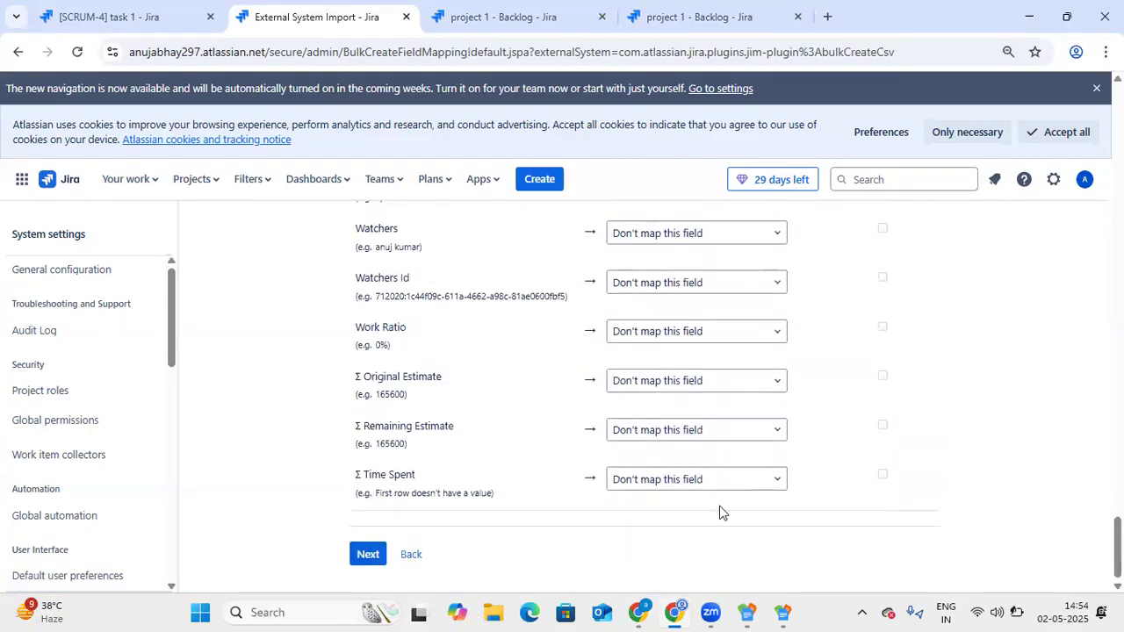
pyautogui.scroll(10, 748, 436)
pyautogui.scroll(10, 749, 434)
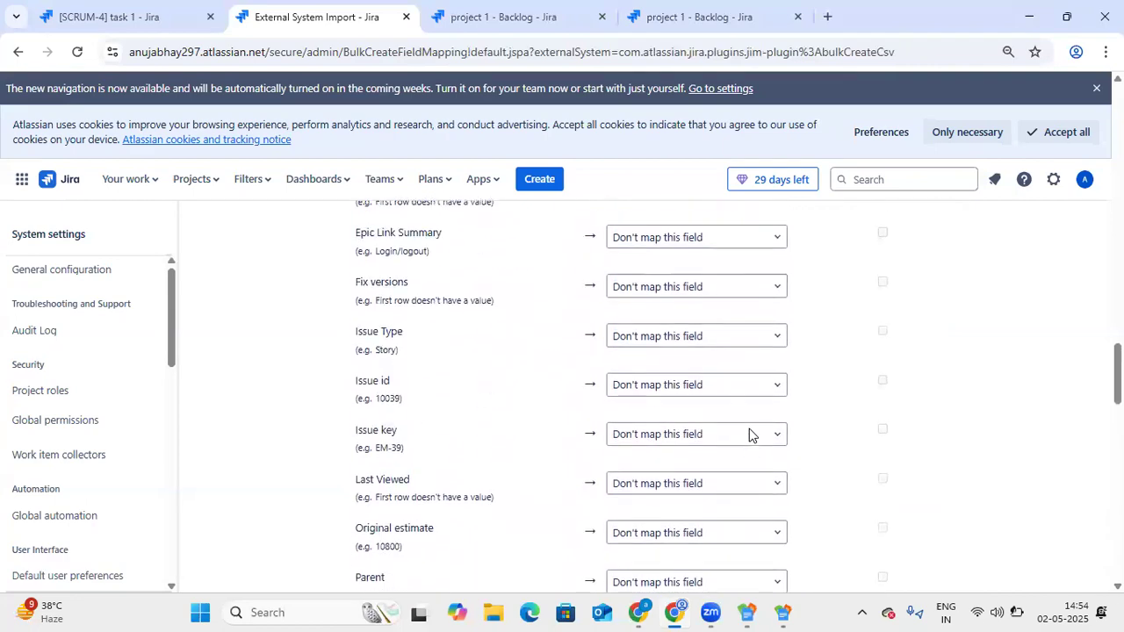
pyautogui.scroll(10, 749, 434)
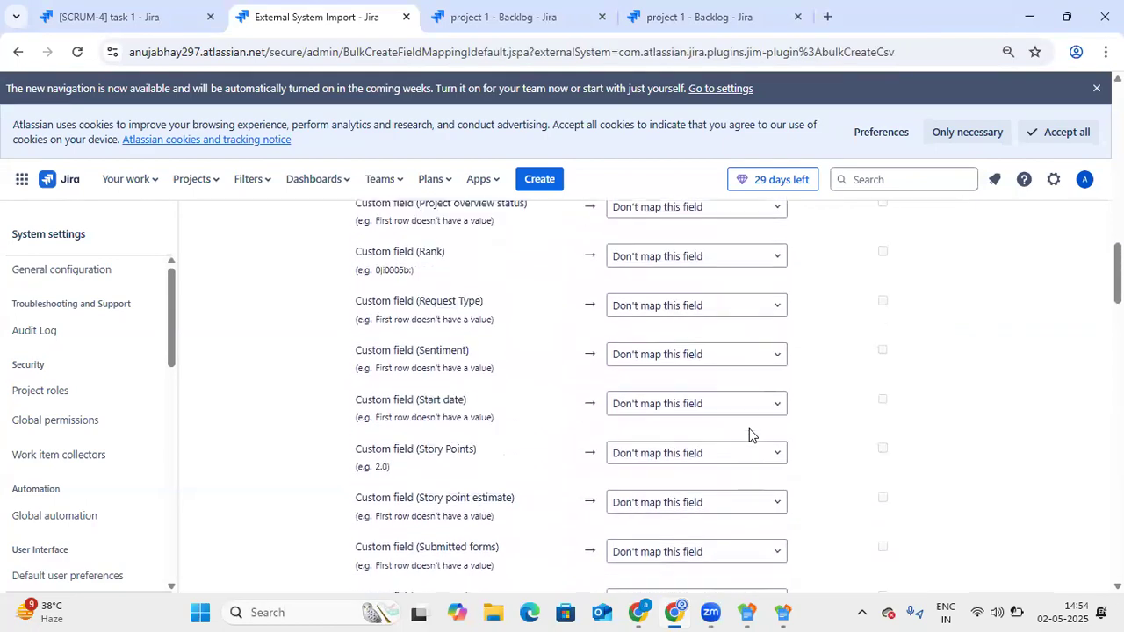
pyautogui.scroll(10, 749, 429)
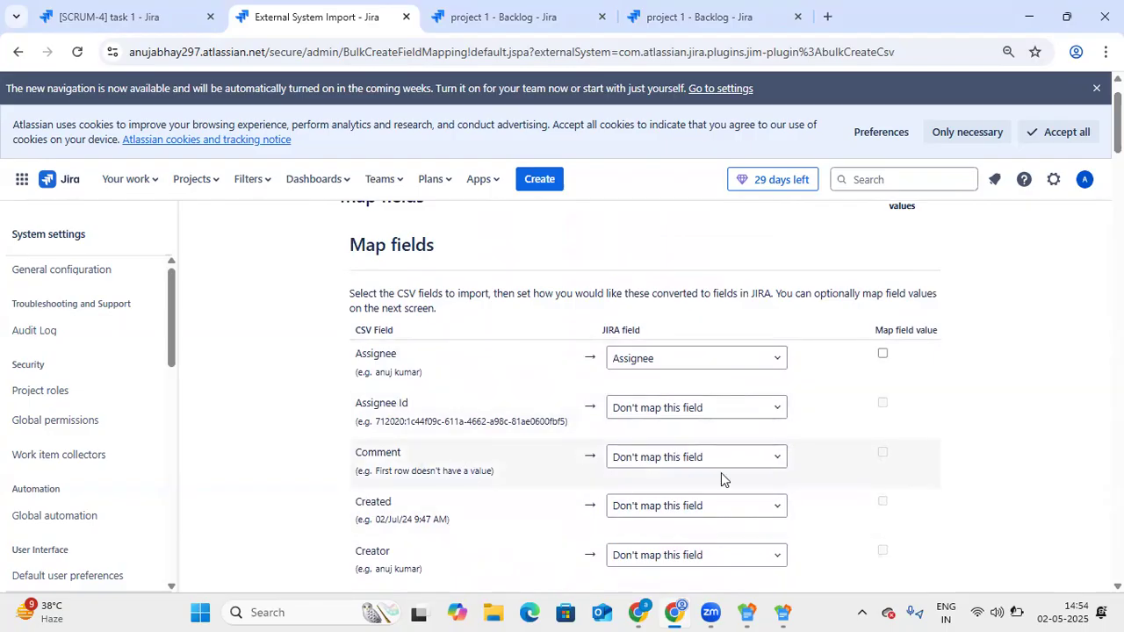
pyautogui.scroll(-7, 904, 466)
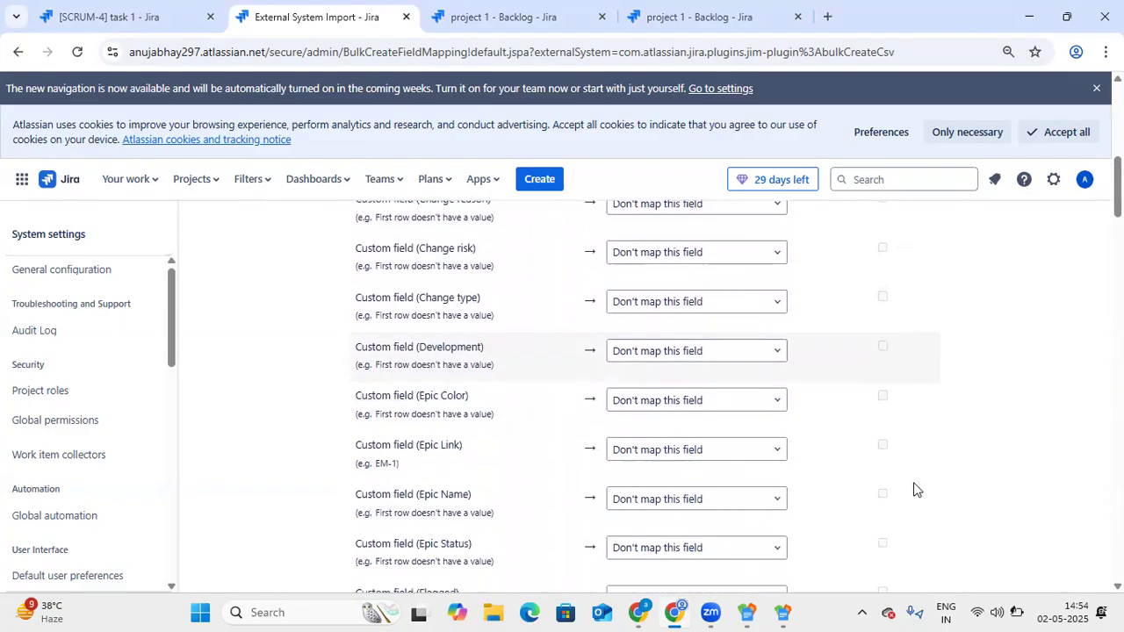
pyautogui.scroll(-3, 915, 496)
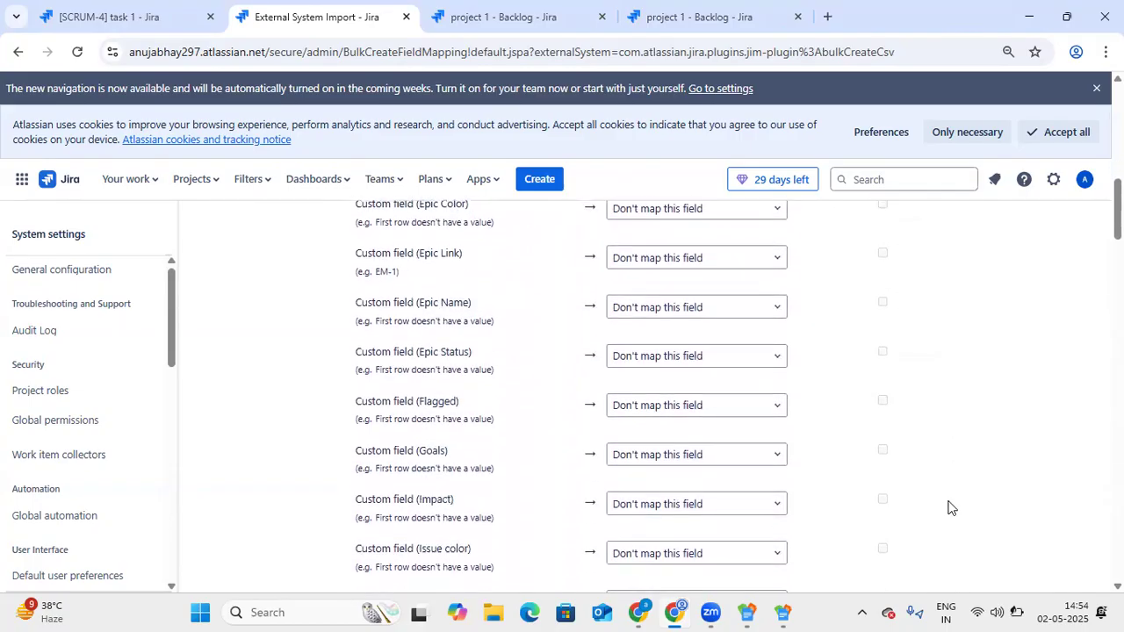
pyautogui.scroll(-3, 949, 505)
pyautogui.scroll(-3, 491, 513)
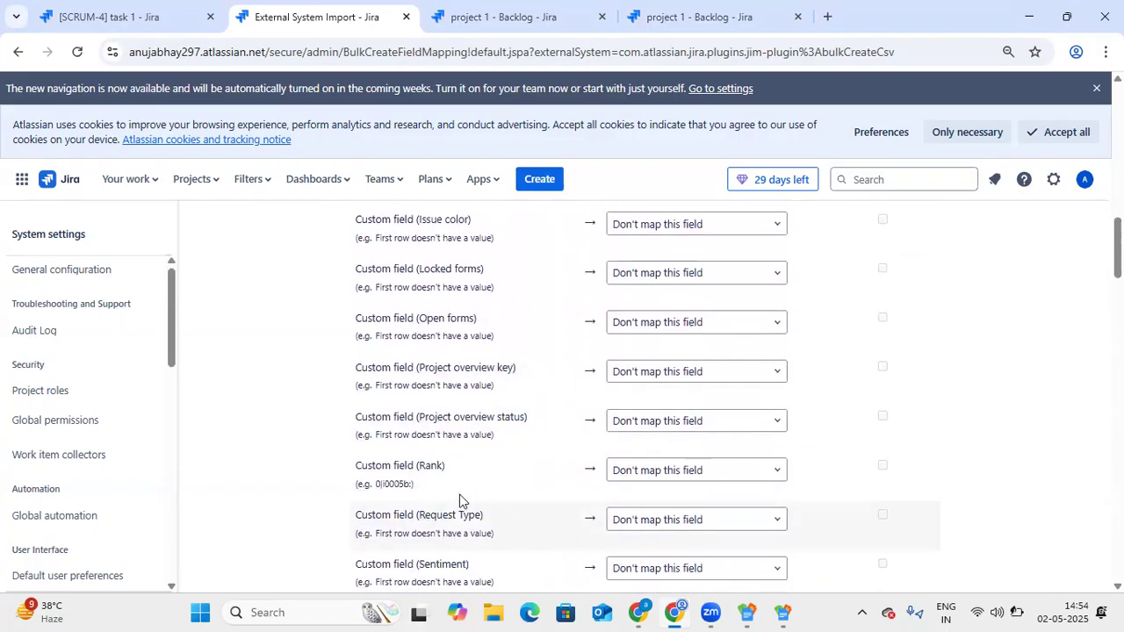
pyautogui.scroll(-9, 1031, 497)
pyautogui.scroll(-20, 1019, 500)
pyautogui.scroll(-10, 1001, 483)
# - Begin the import without mapping individual field values, and return to project 1's All work page
pyautogui.click(371, 555)
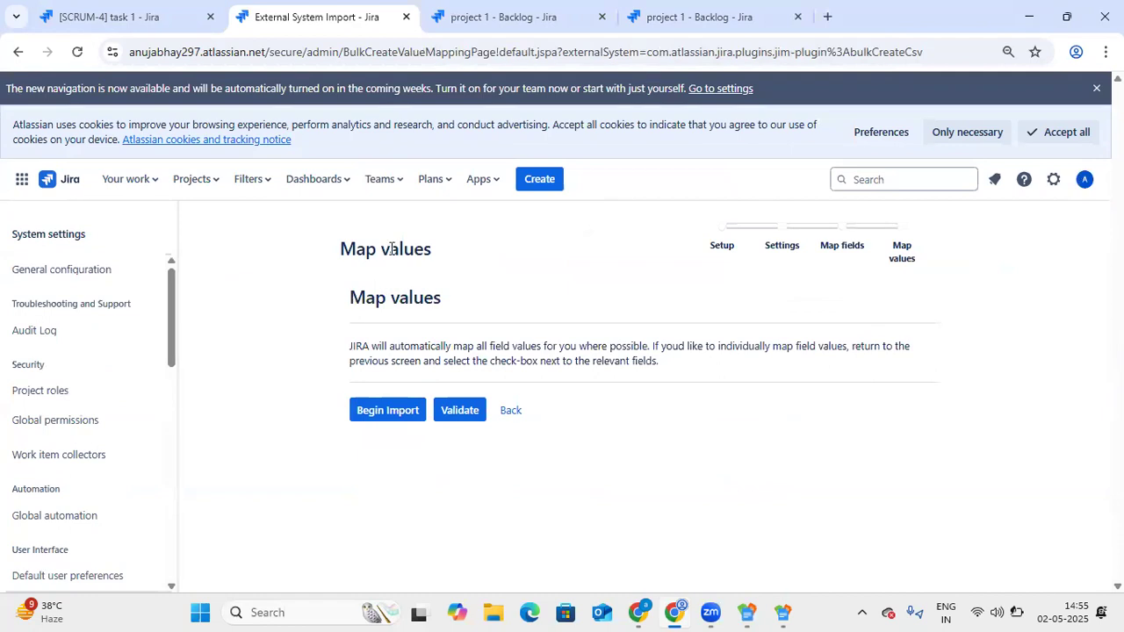
pyautogui.click(402, 411)
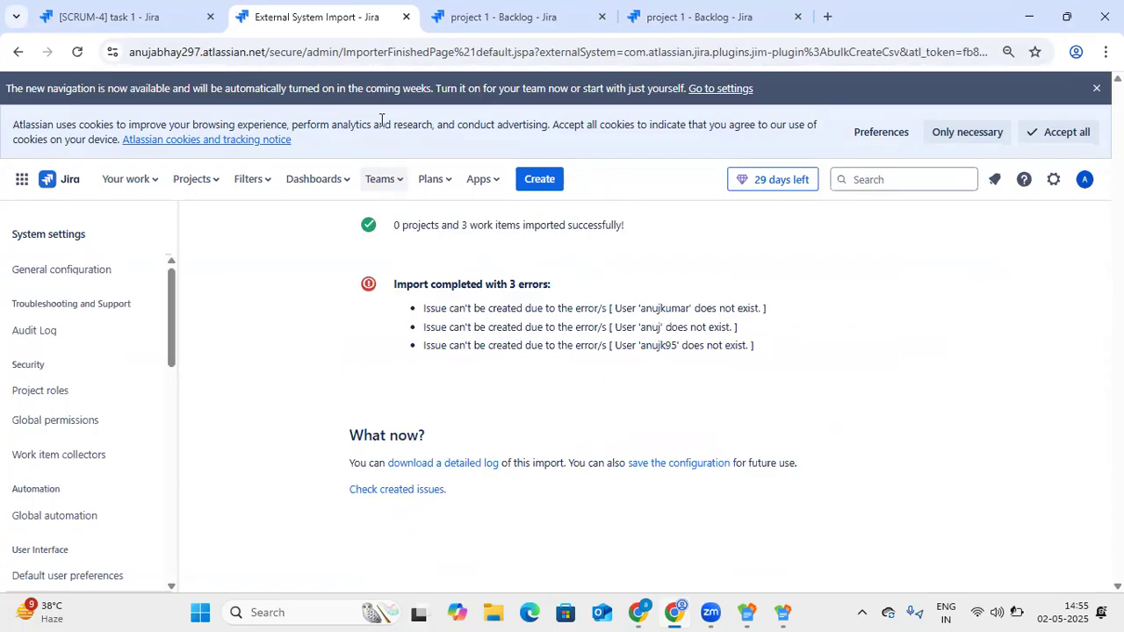
pyautogui.click(170, 27)
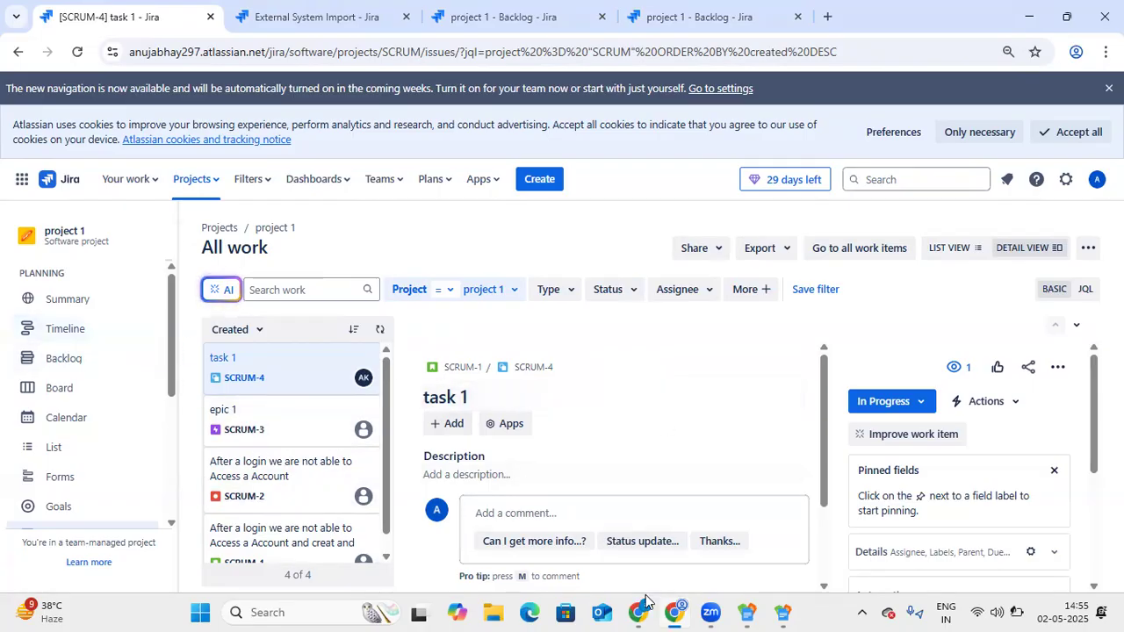
# - Switch to the browser window with the original Jira site and open project 9's backlog
pyautogui.moveTo(647, 612)
pyautogui.click(640, 537)
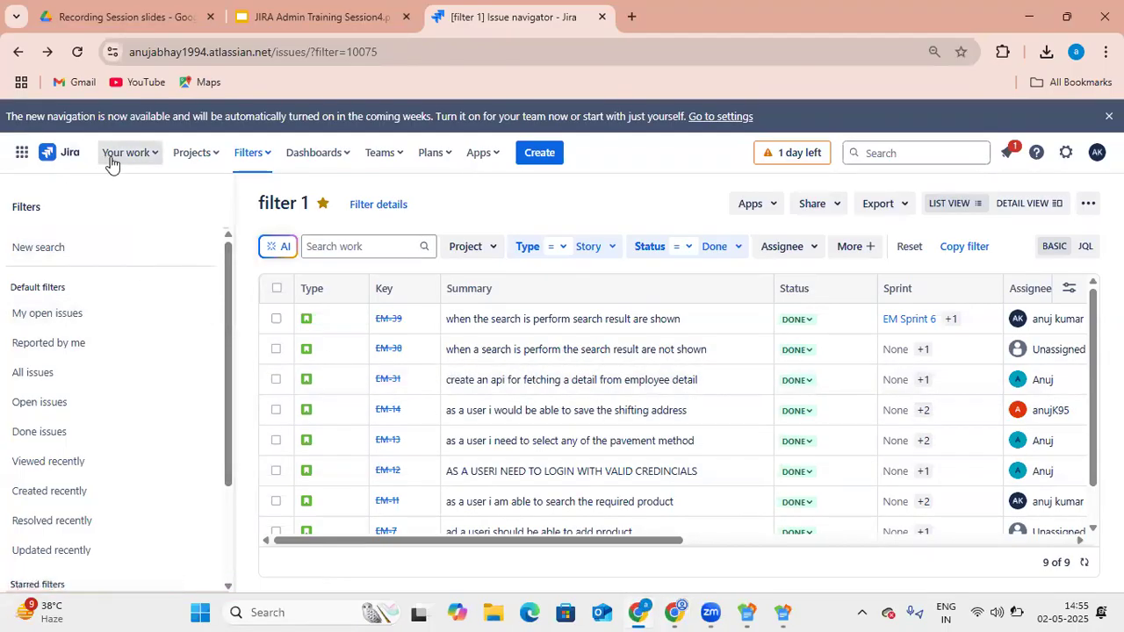
pyautogui.click(210, 158)
pyautogui.click(265, 264)
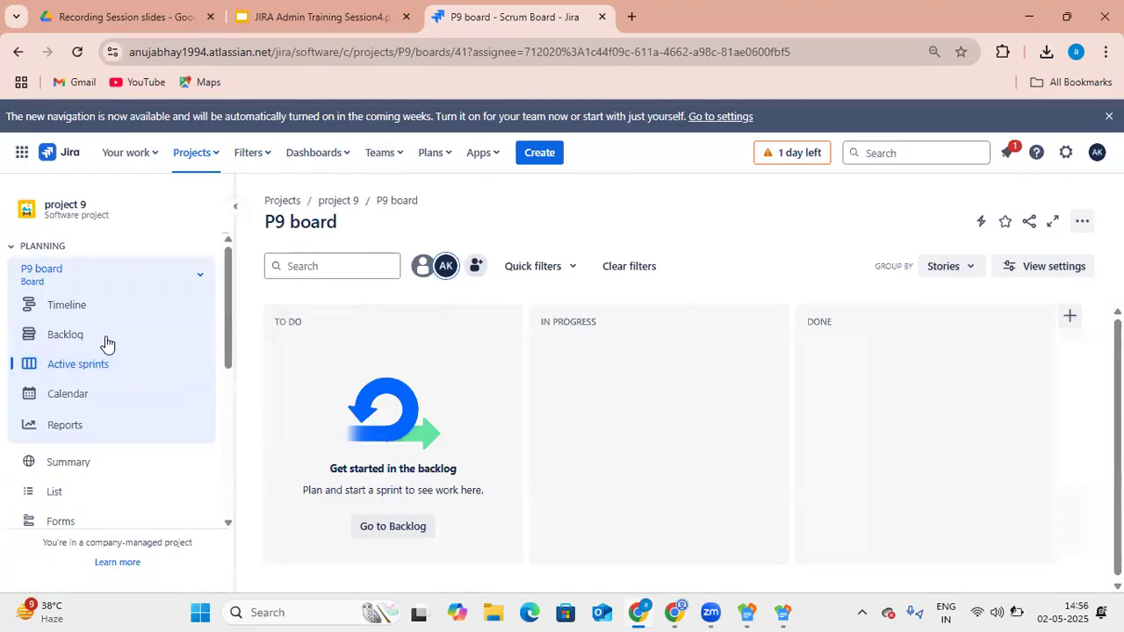
pyautogui.click(70, 340)
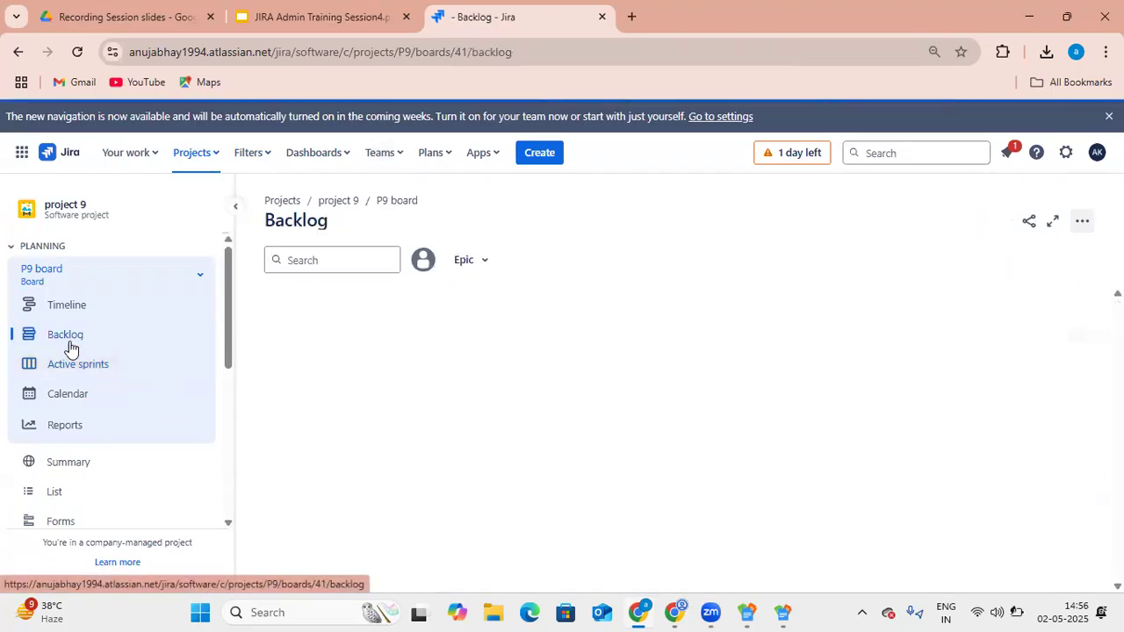
pyautogui.scroll(-2, 500, 500)
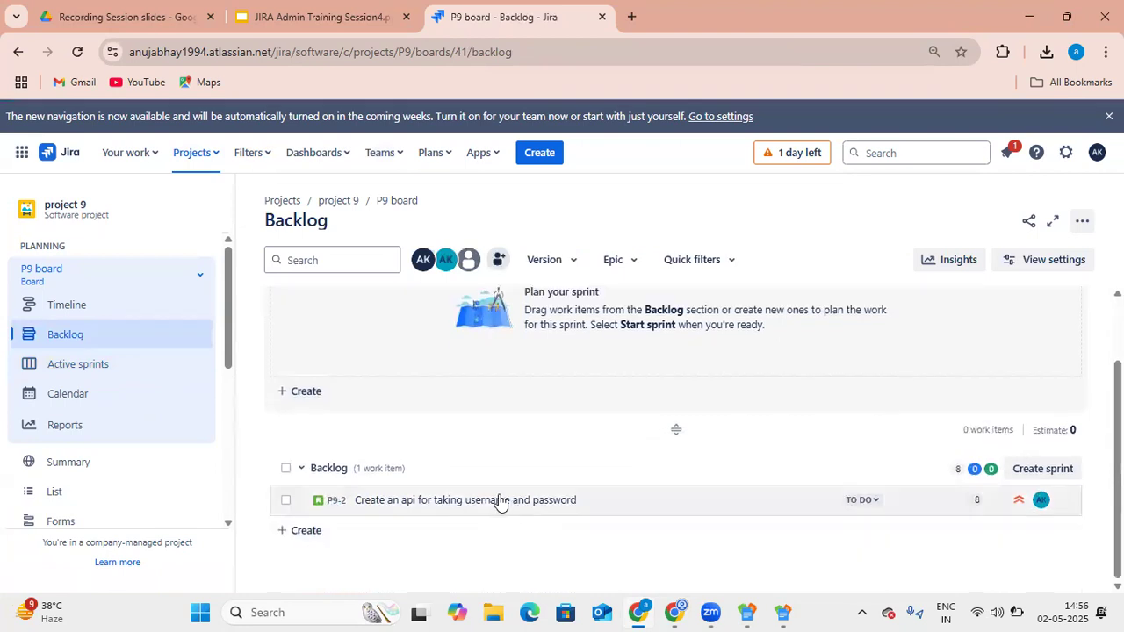
# - Open story P9-2 from the backlog and review its details
pyautogui.click(509, 507)
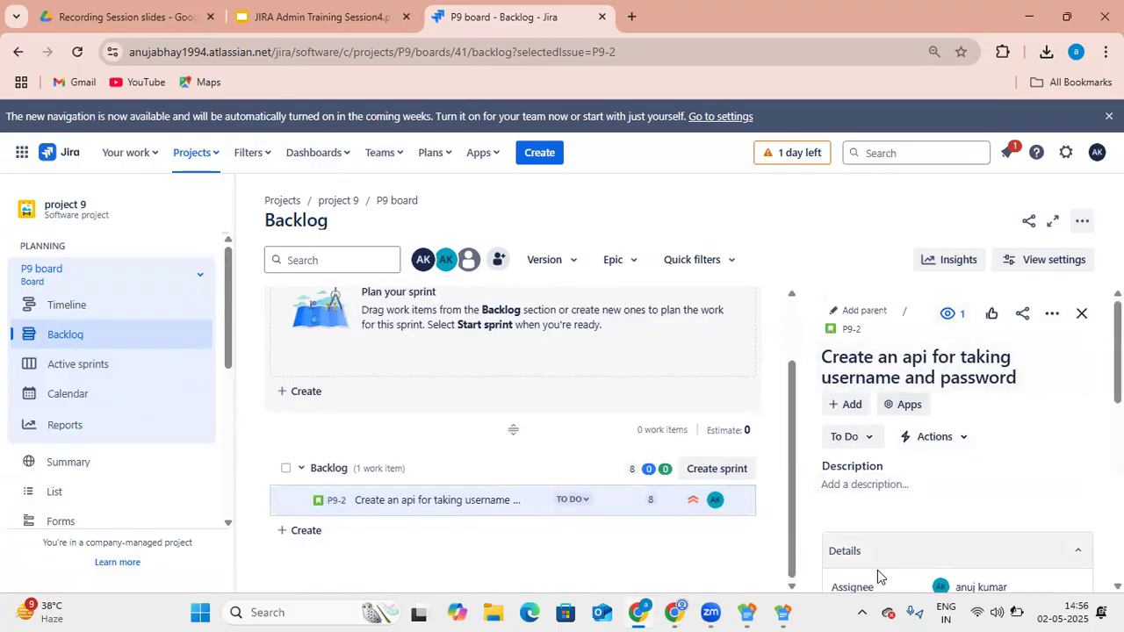
pyautogui.scroll(-2, 877, 570)
pyautogui.scroll(-5, 957, 454)
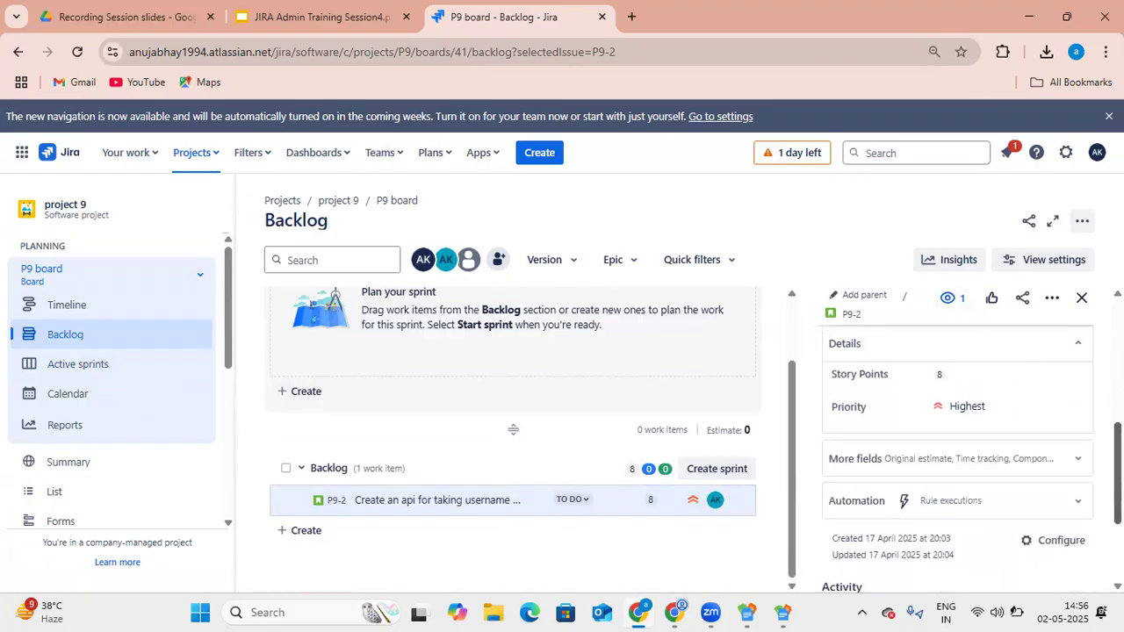
pyautogui.scroll(7, 1041, 333)
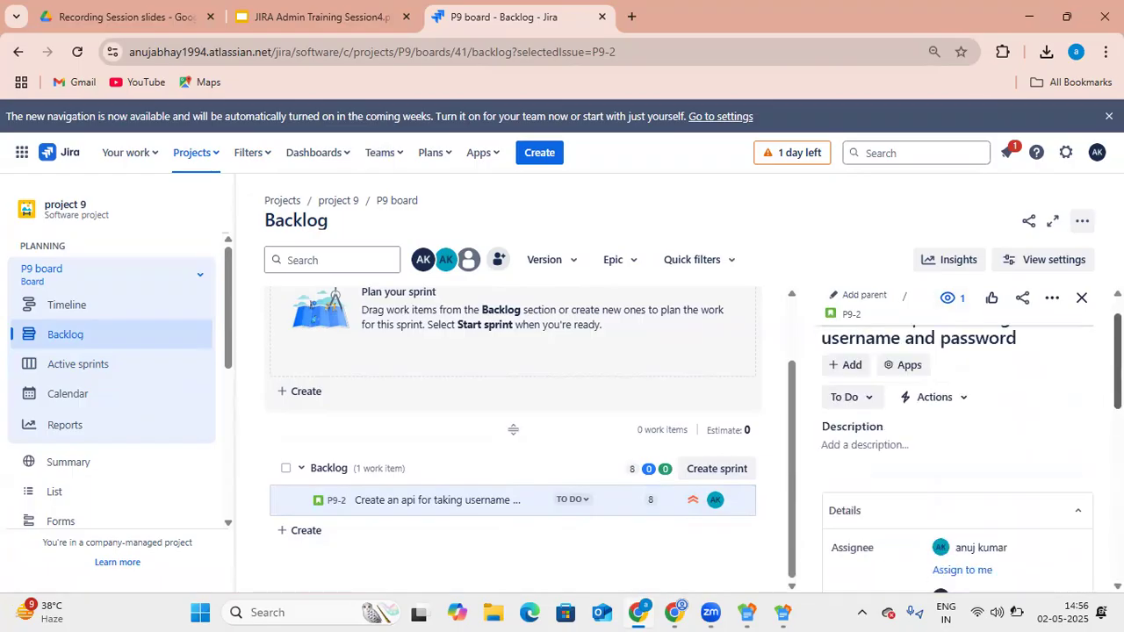
# - Clone story P9-2, removing the "CLONE - " prefix from the summary and inserting "api" after "username"
pyautogui.click(1052, 316)
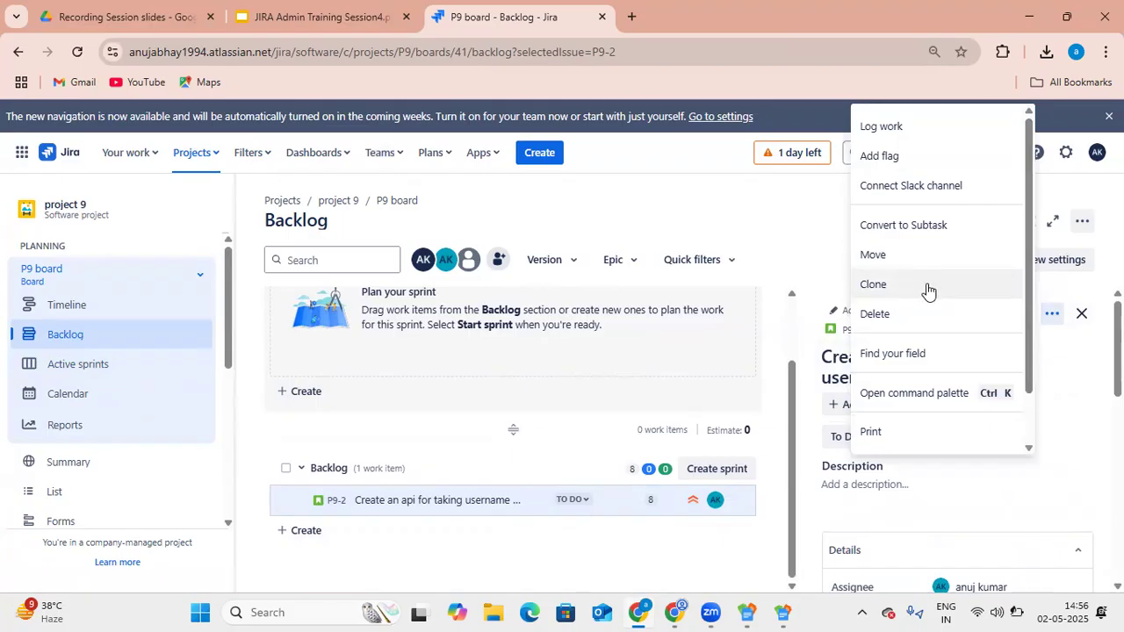
pyautogui.click(959, 285)
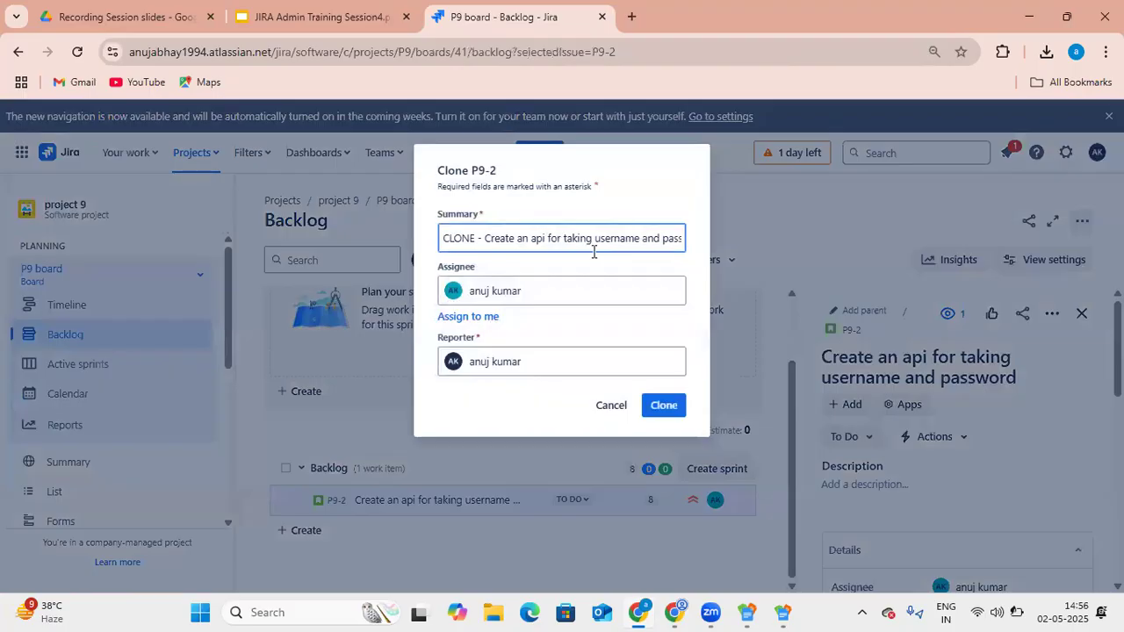
pyautogui.press('BackSpace')
pyautogui.press('BackSpace')
pyautogui.press('BackSpace')
pyautogui.press('BackSpace')
pyautogui.press('BackSpace')
pyautogui.press('BackSpace')
pyautogui.press('BackSpace')
pyautogui.press('BackSpace')
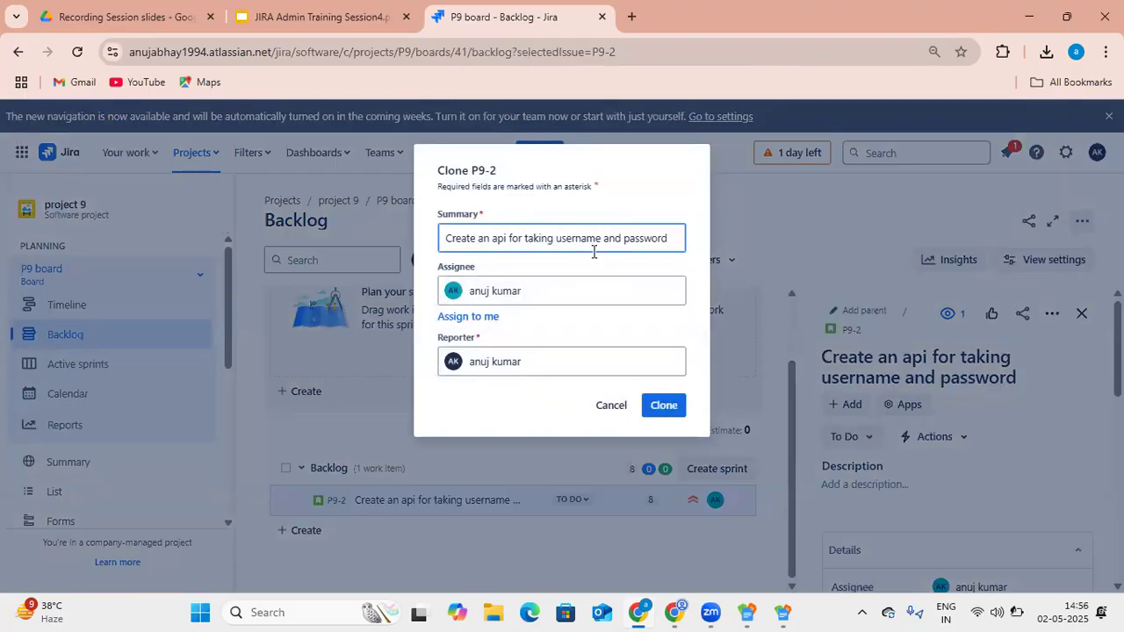
pyautogui.write('api')
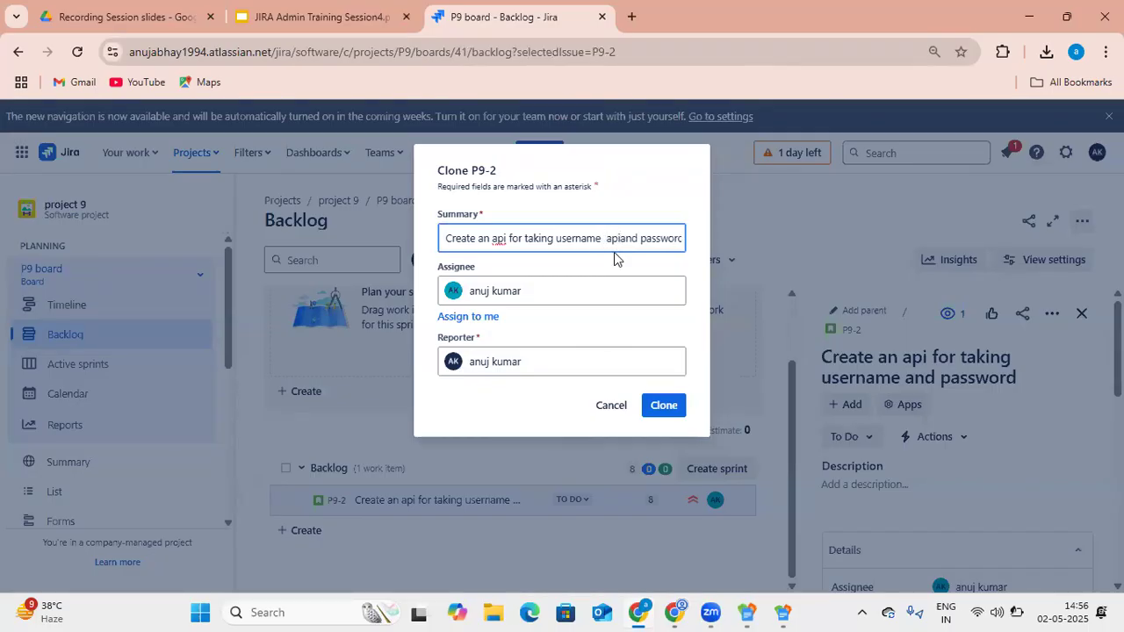
pyautogui.click(661, 409)
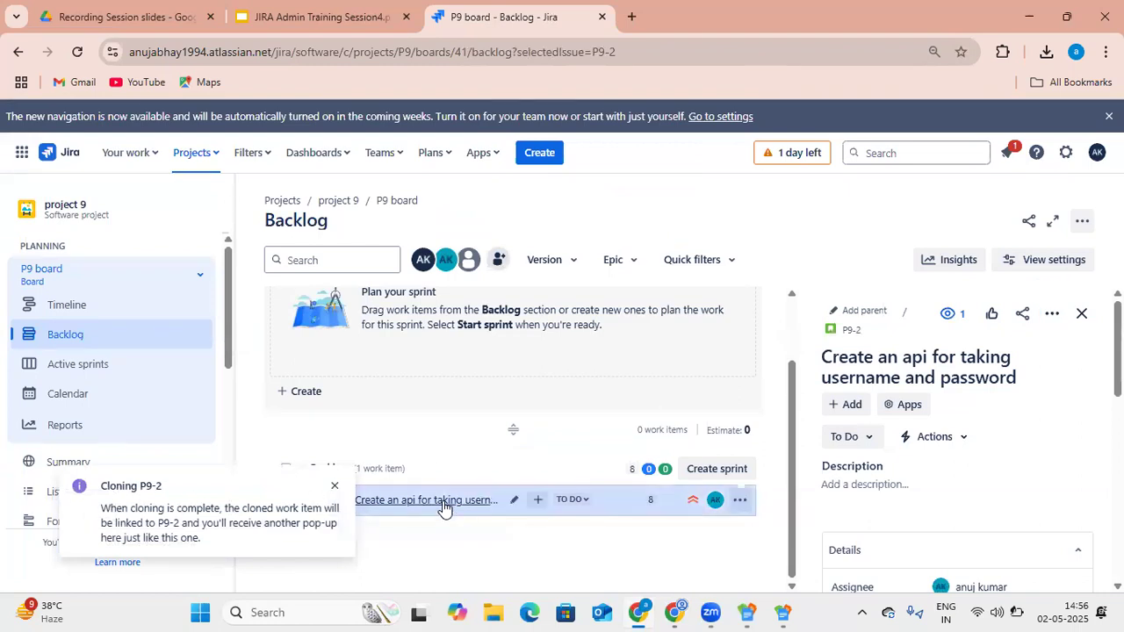
# - Reload project 9's backlog and check story P9-2's linked work items for the clone
pyautogui.click(77, 52)
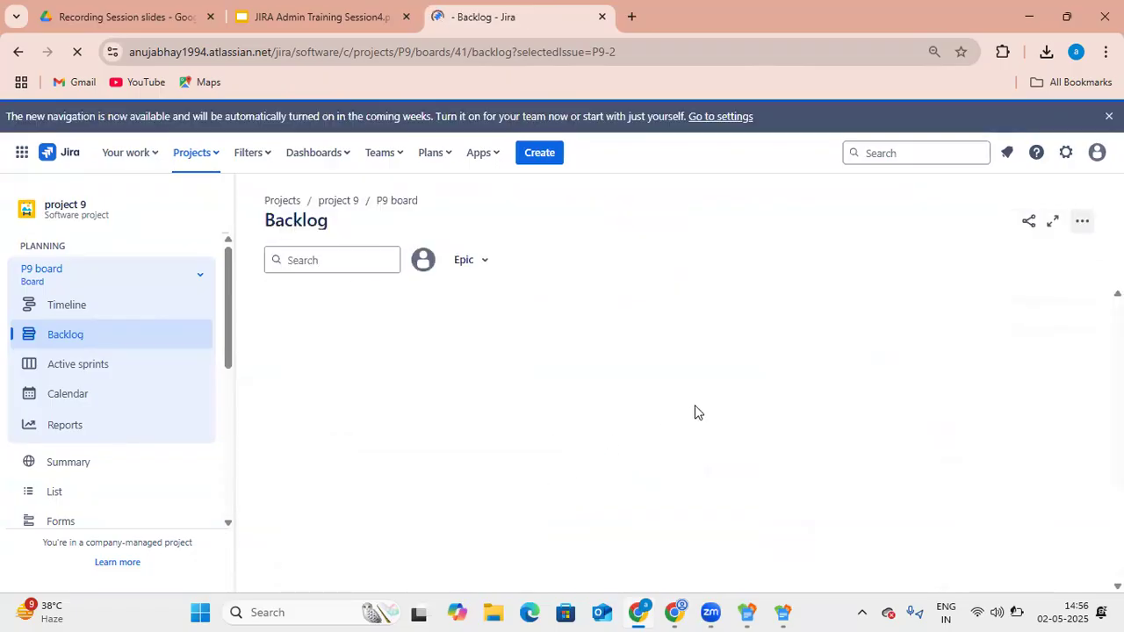
pyautogui.scroll(-2, 667, 443)
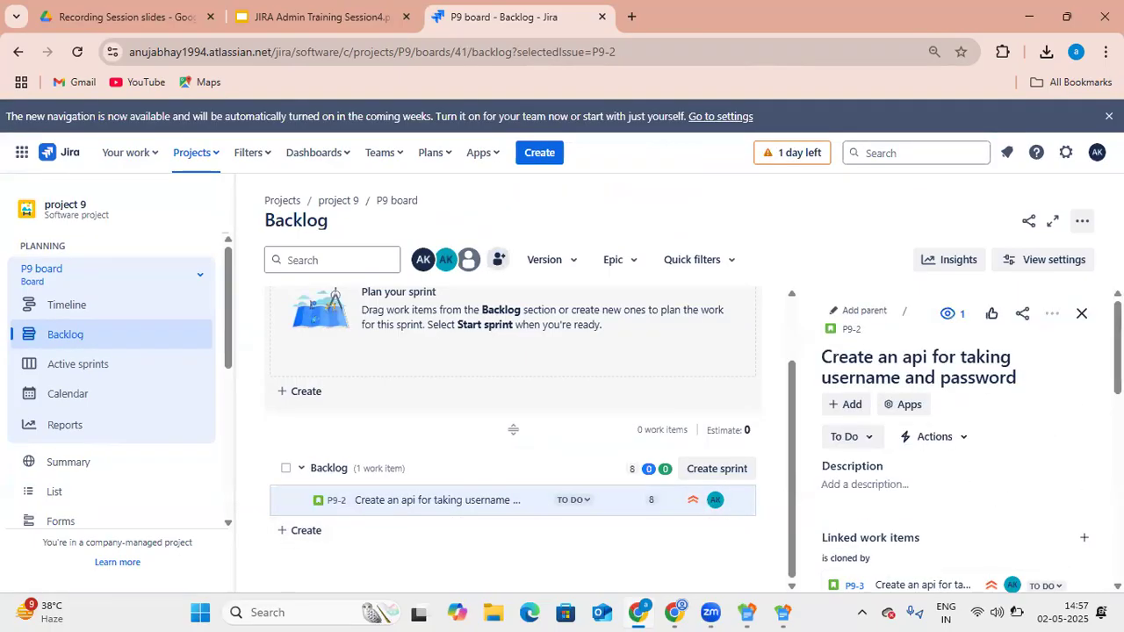
pyautogui.scroll(-1, 966, 439)
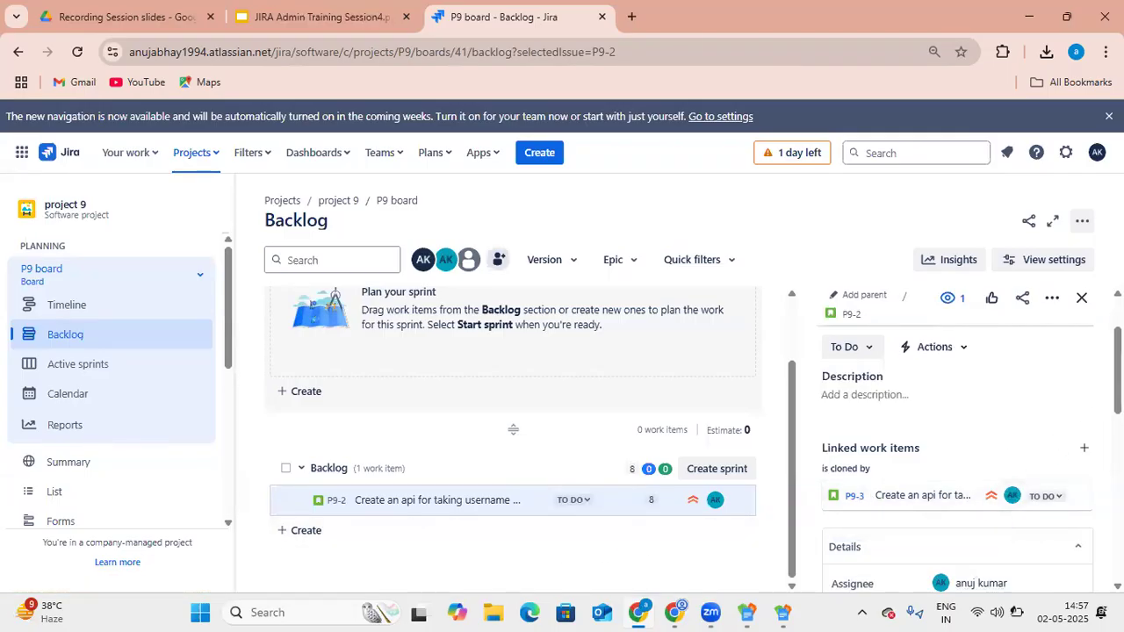
pyautogui.scroll(2, 1089, 351)
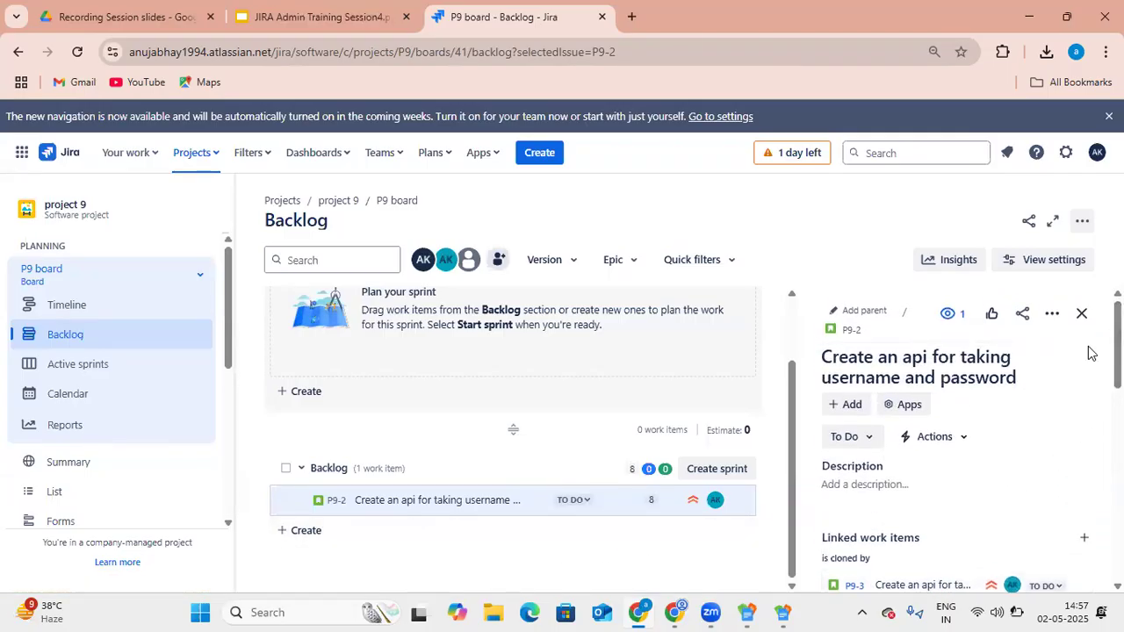
pyautogui.click(1054, 318)
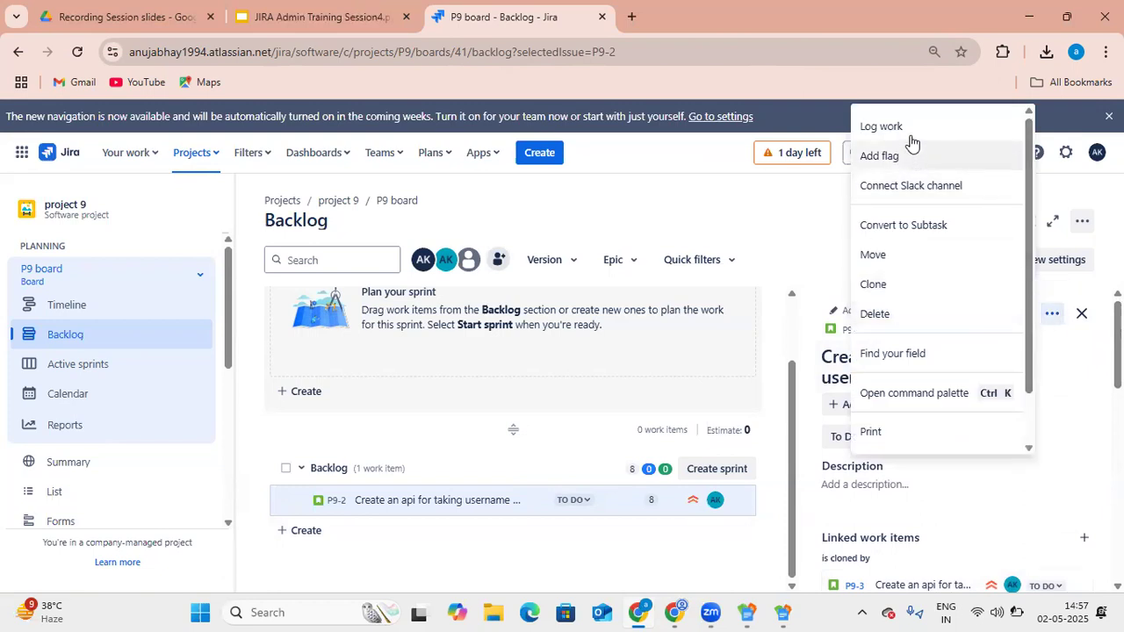
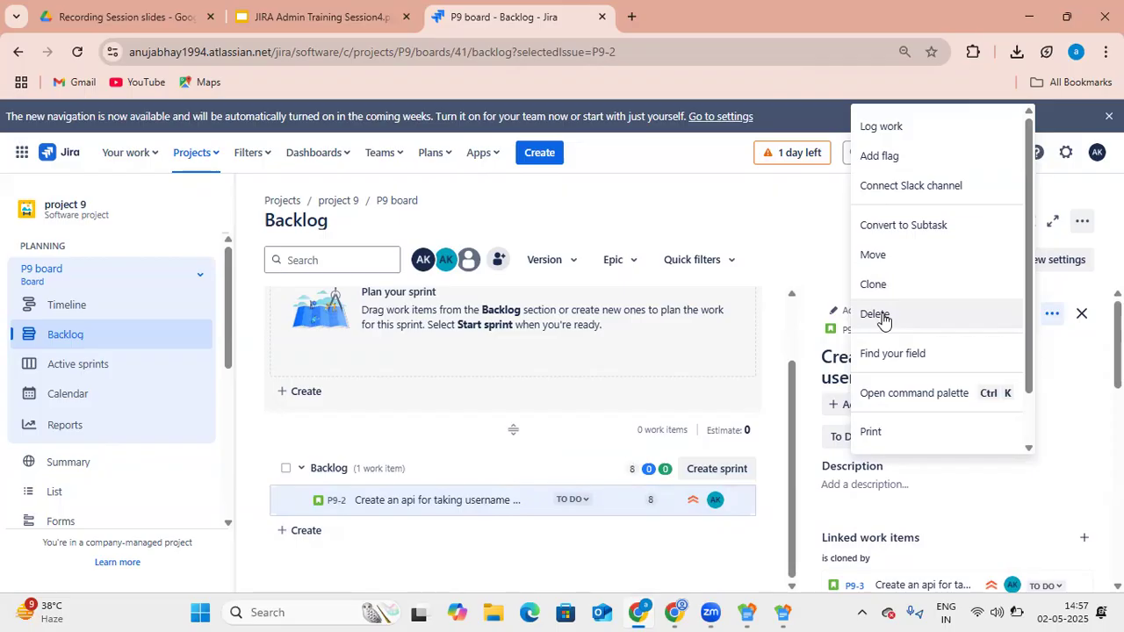
pyautogui.click(835, 250)
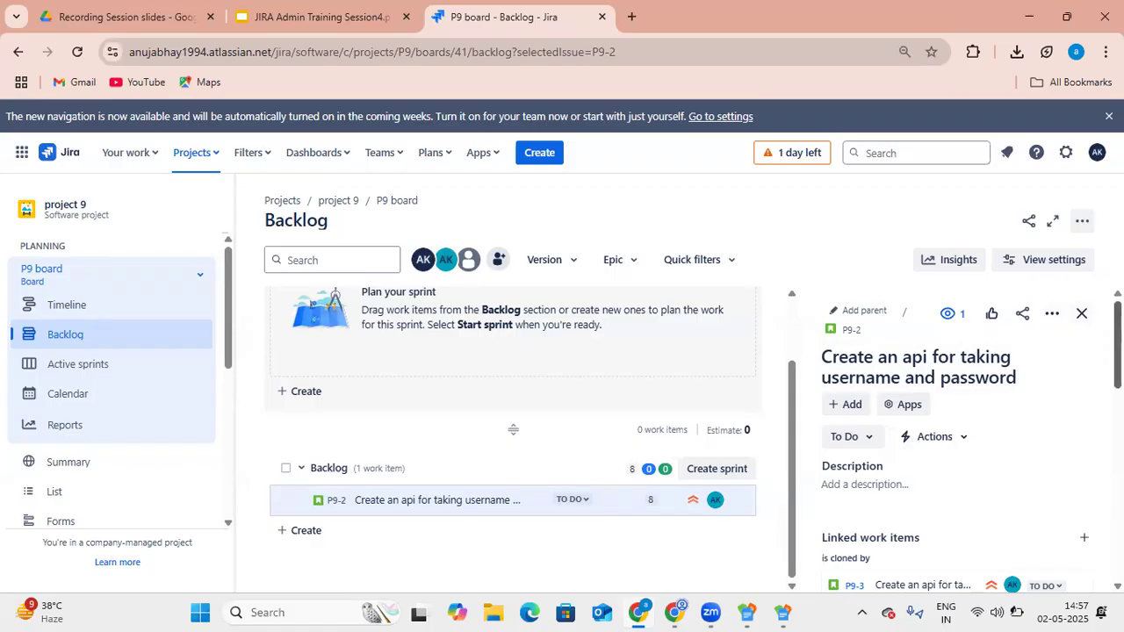
pyautogui.click(850, 405)
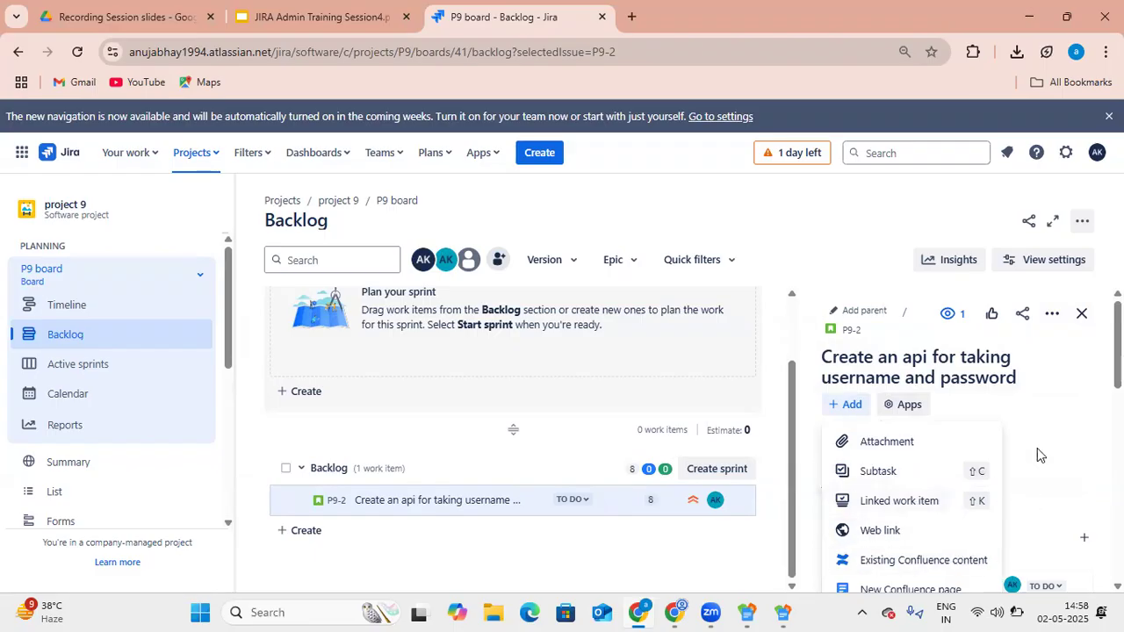
pyautogui.click(1064, 384)
# - Change the reporter of story P9-2 to a different user in its details
pyautogui.scroll(-1, 1063, 383)
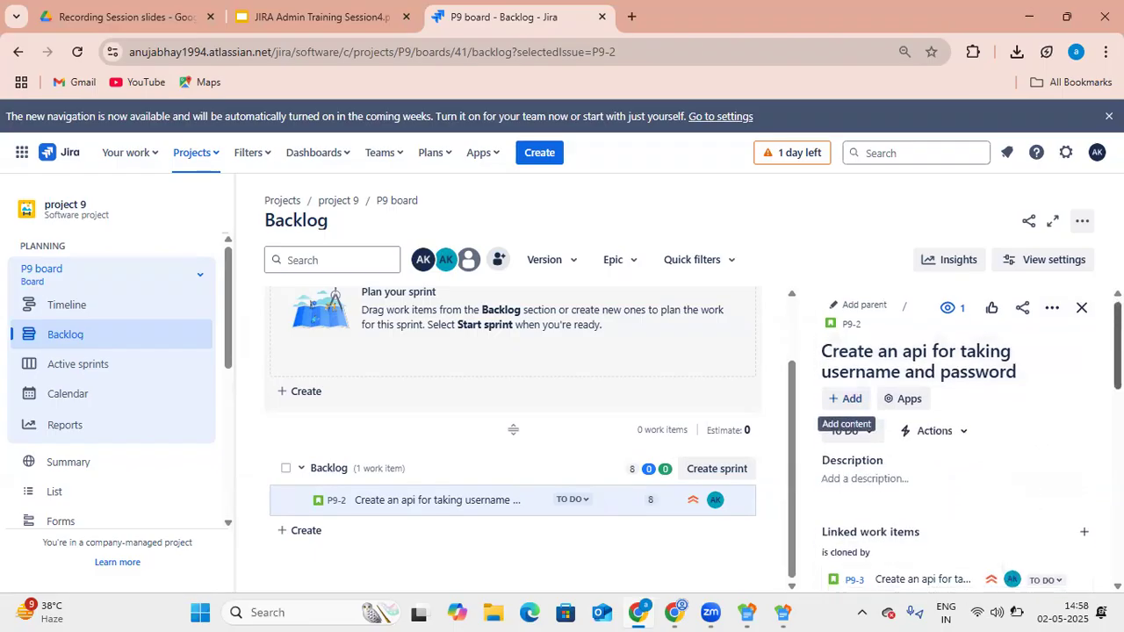
pyautogui.scroll(-3, 1009, 413)
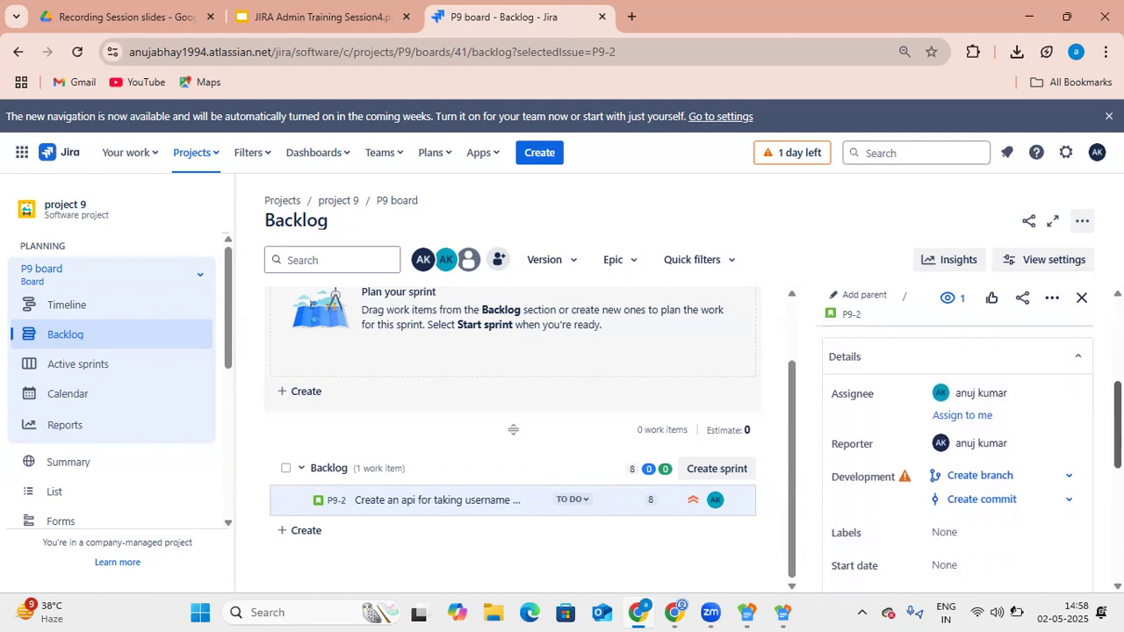
pyautogui.click(1021, 439)
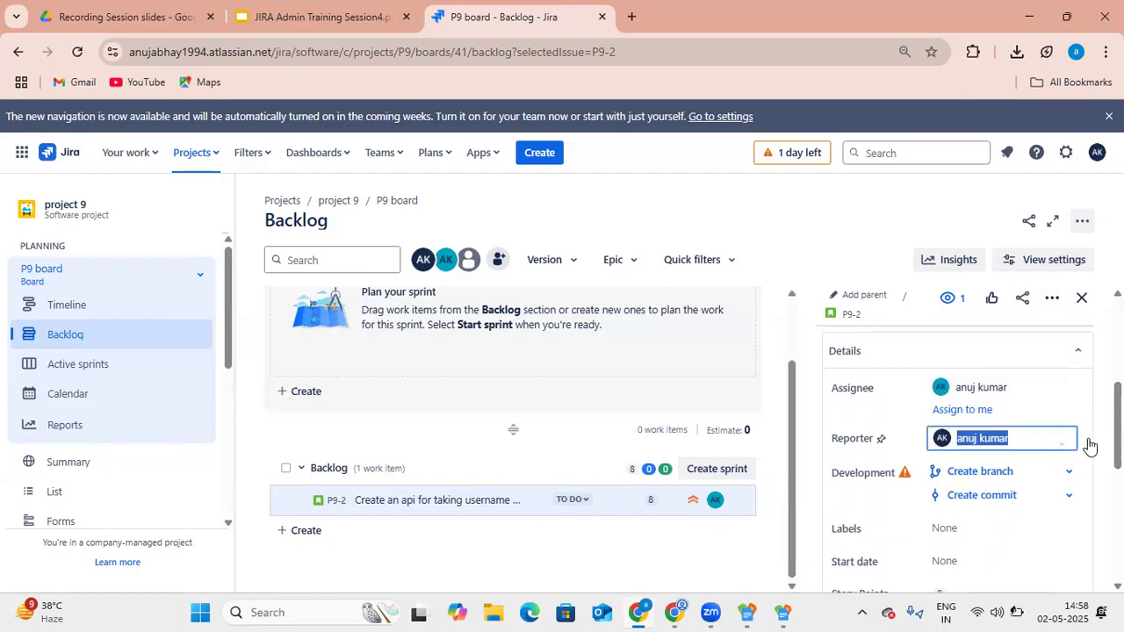
pyautogui.click(999, 520)
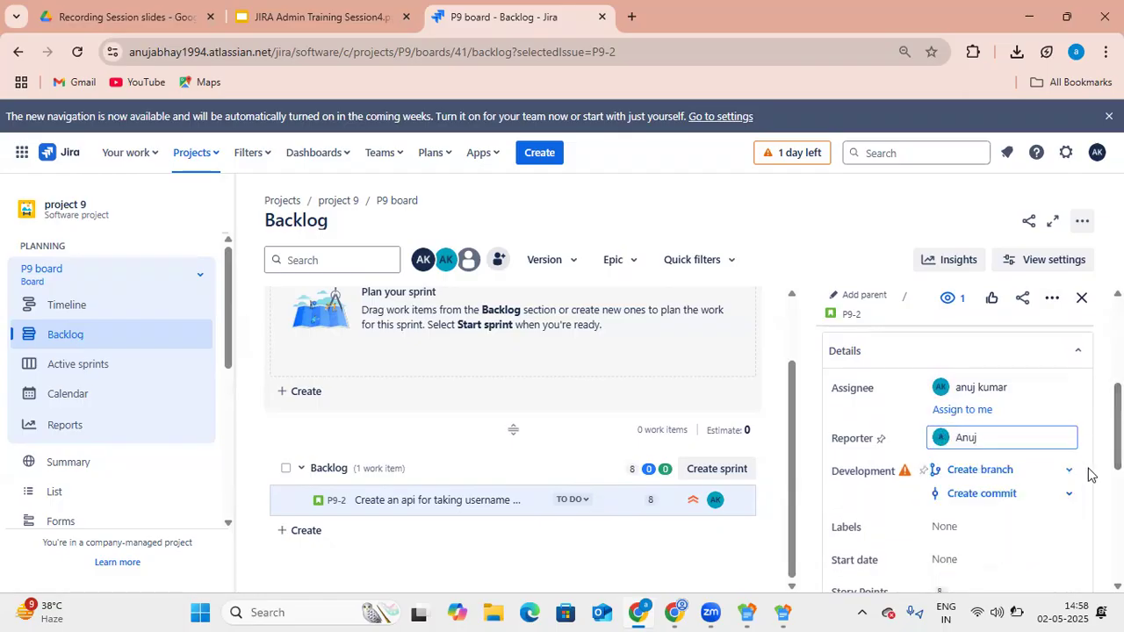
# - Expand story P9-2's additional fields and log 2d of time spent in its time tracking
pyautogui.scroll(-3, 1083, 455)
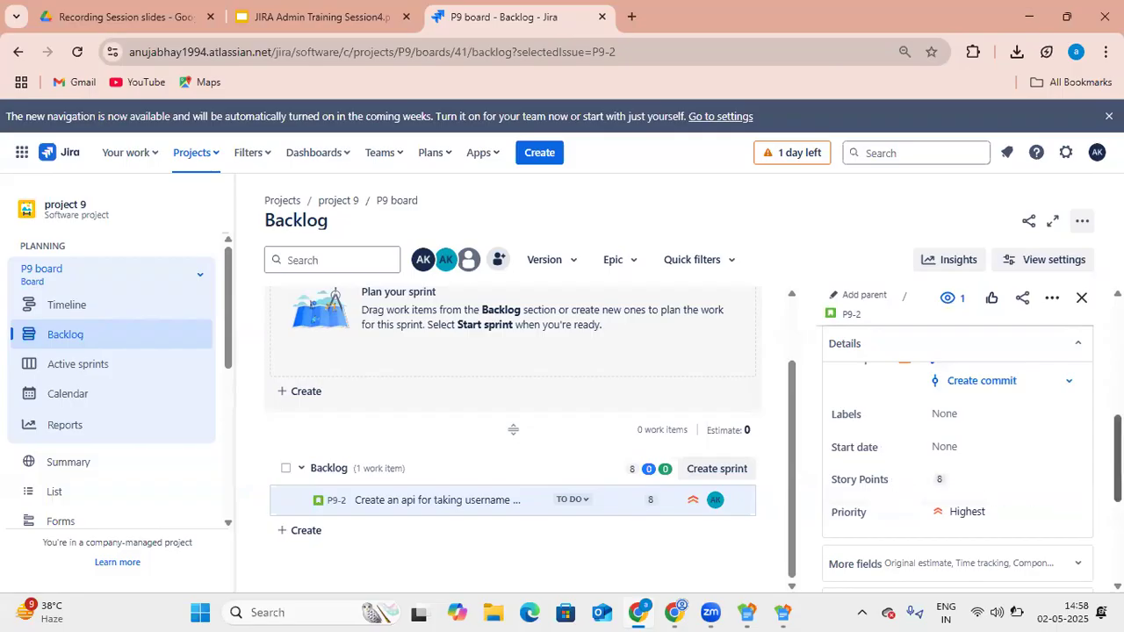
pyautogui.scroll(-3, 1066, 465)
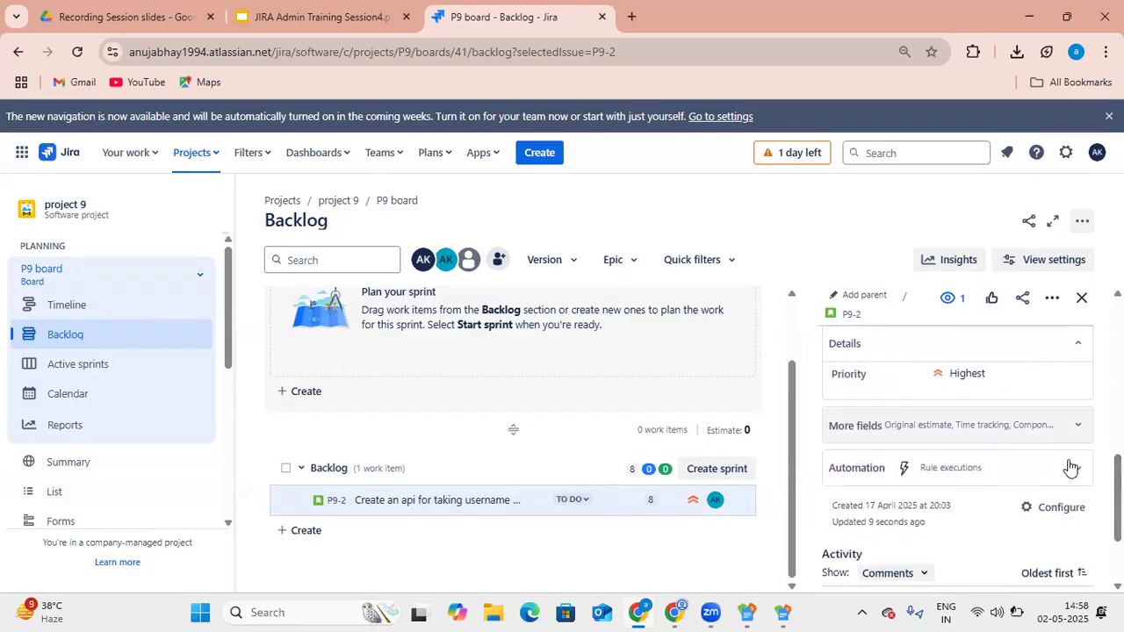
pyautogui.click(1078, 428)
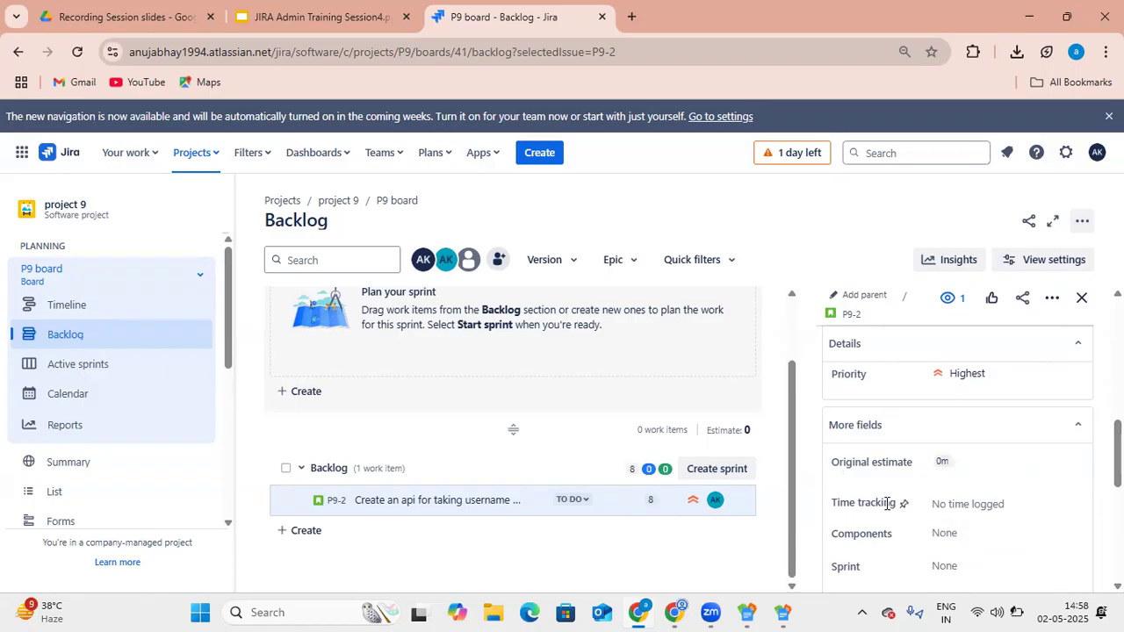
pyautogui.click(974, 505)
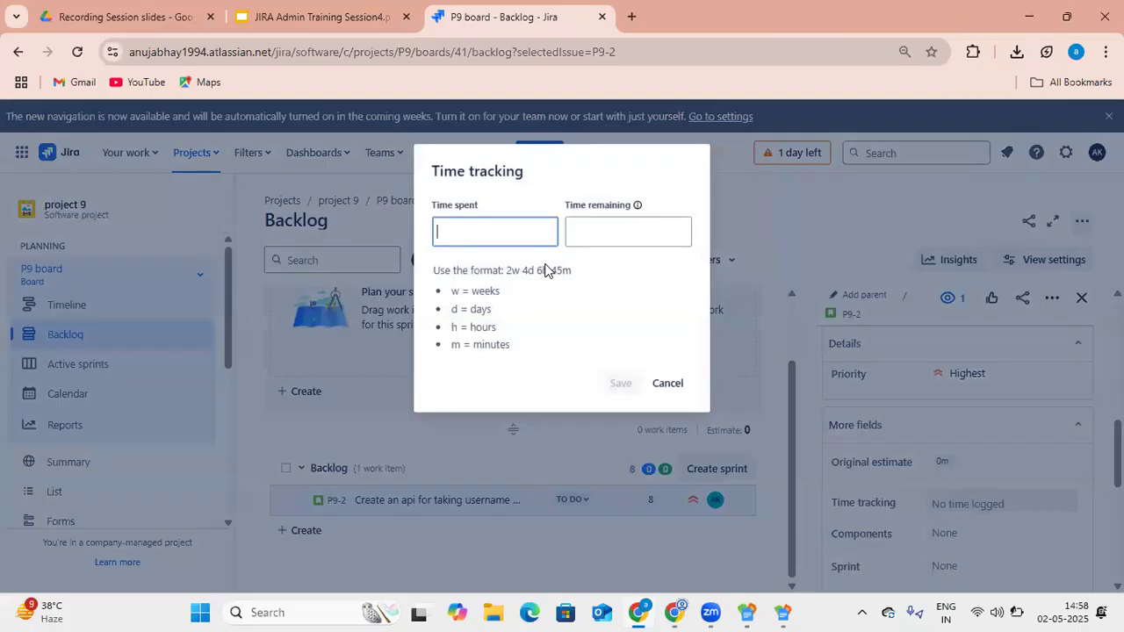
pyautogui.write('2d')
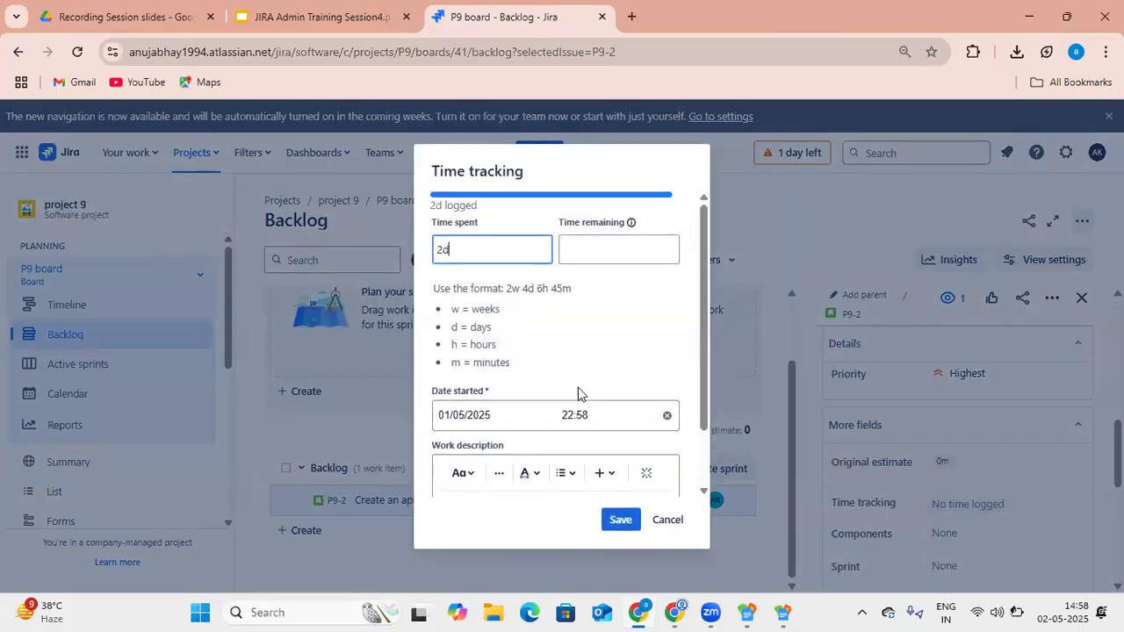
pyautogui.press('Return')
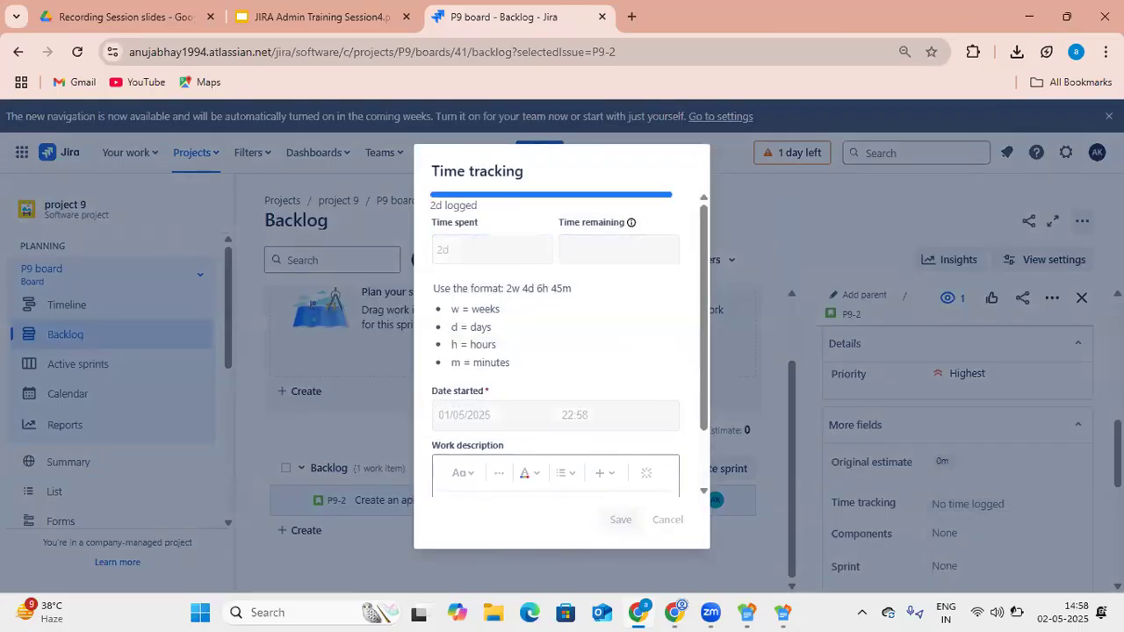
pyautogui.scroll(-2, 1075, 476)
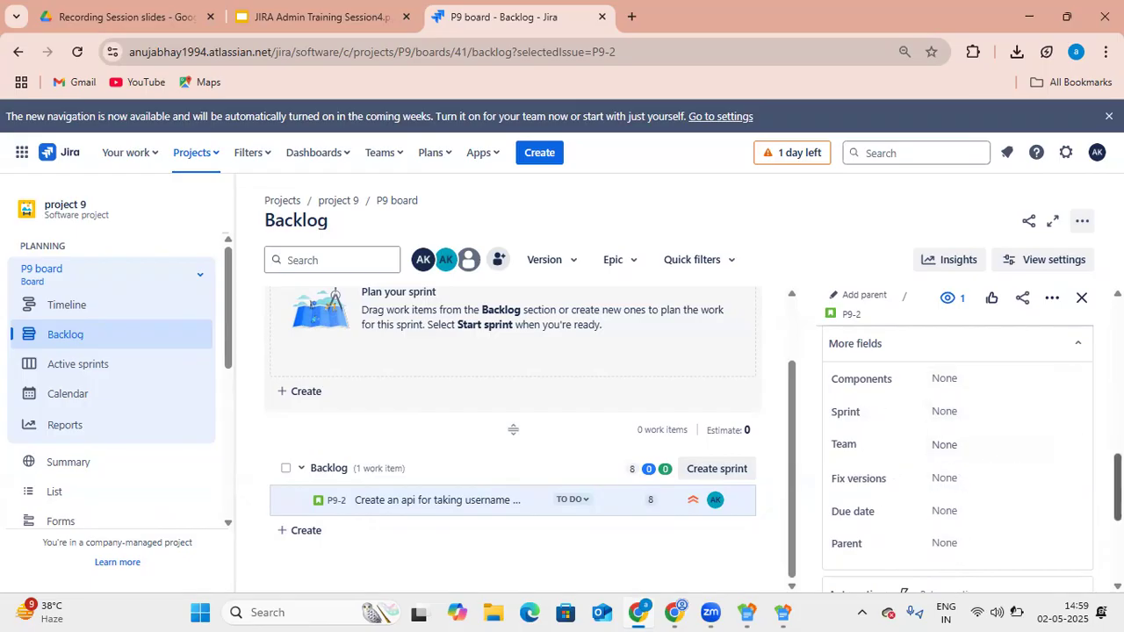
pyautogui.scroll(10, 958, 445)
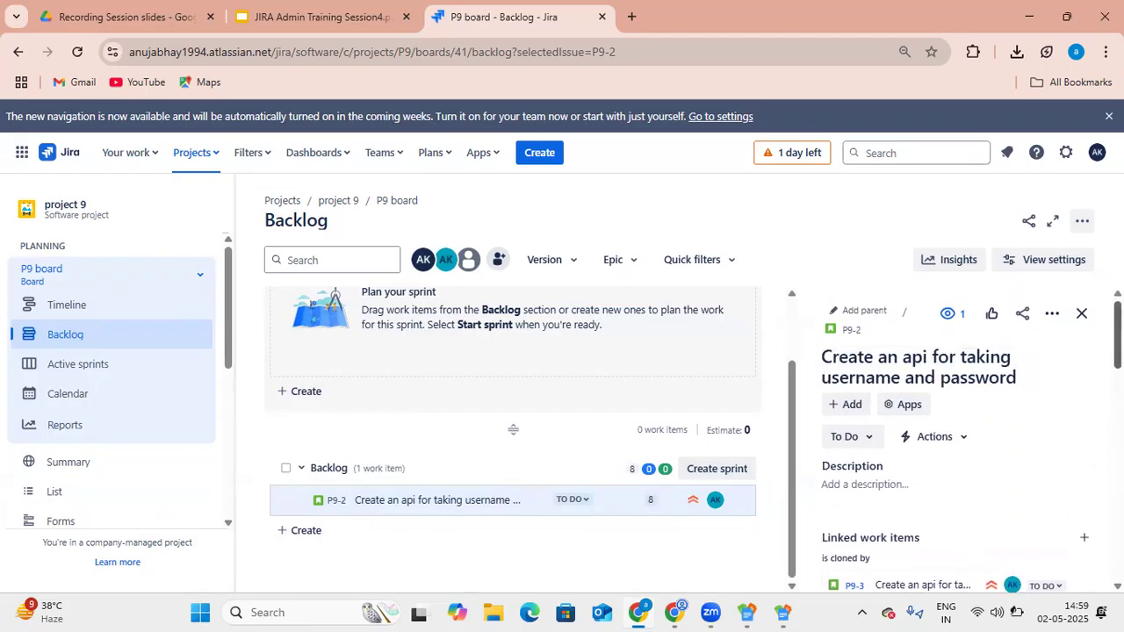
pyautogui.scroll(2, 378, 448)
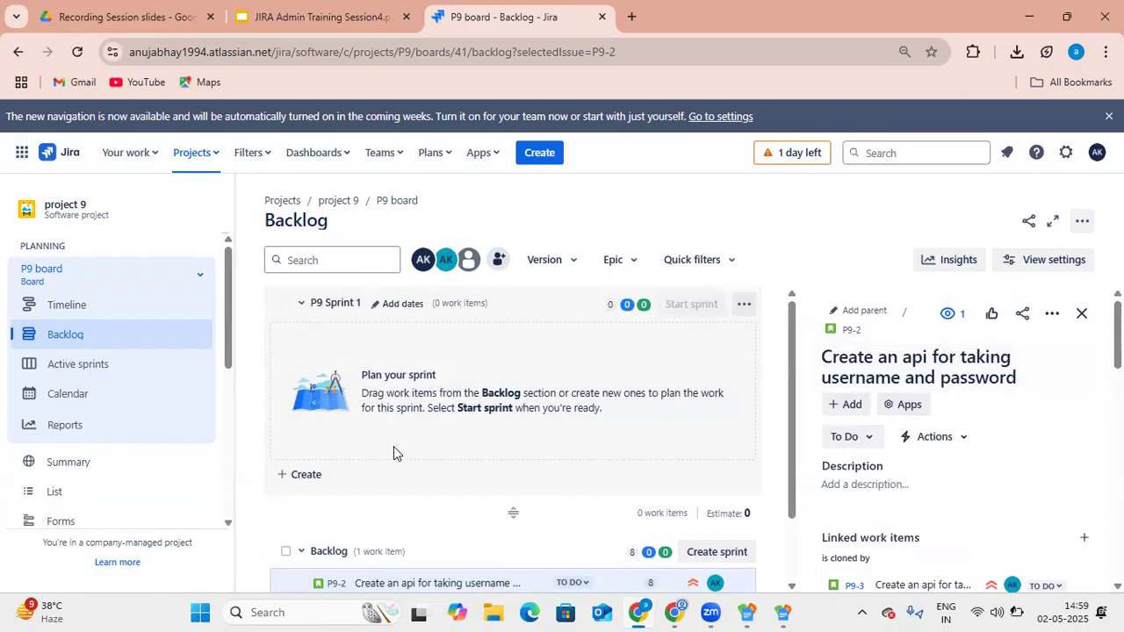